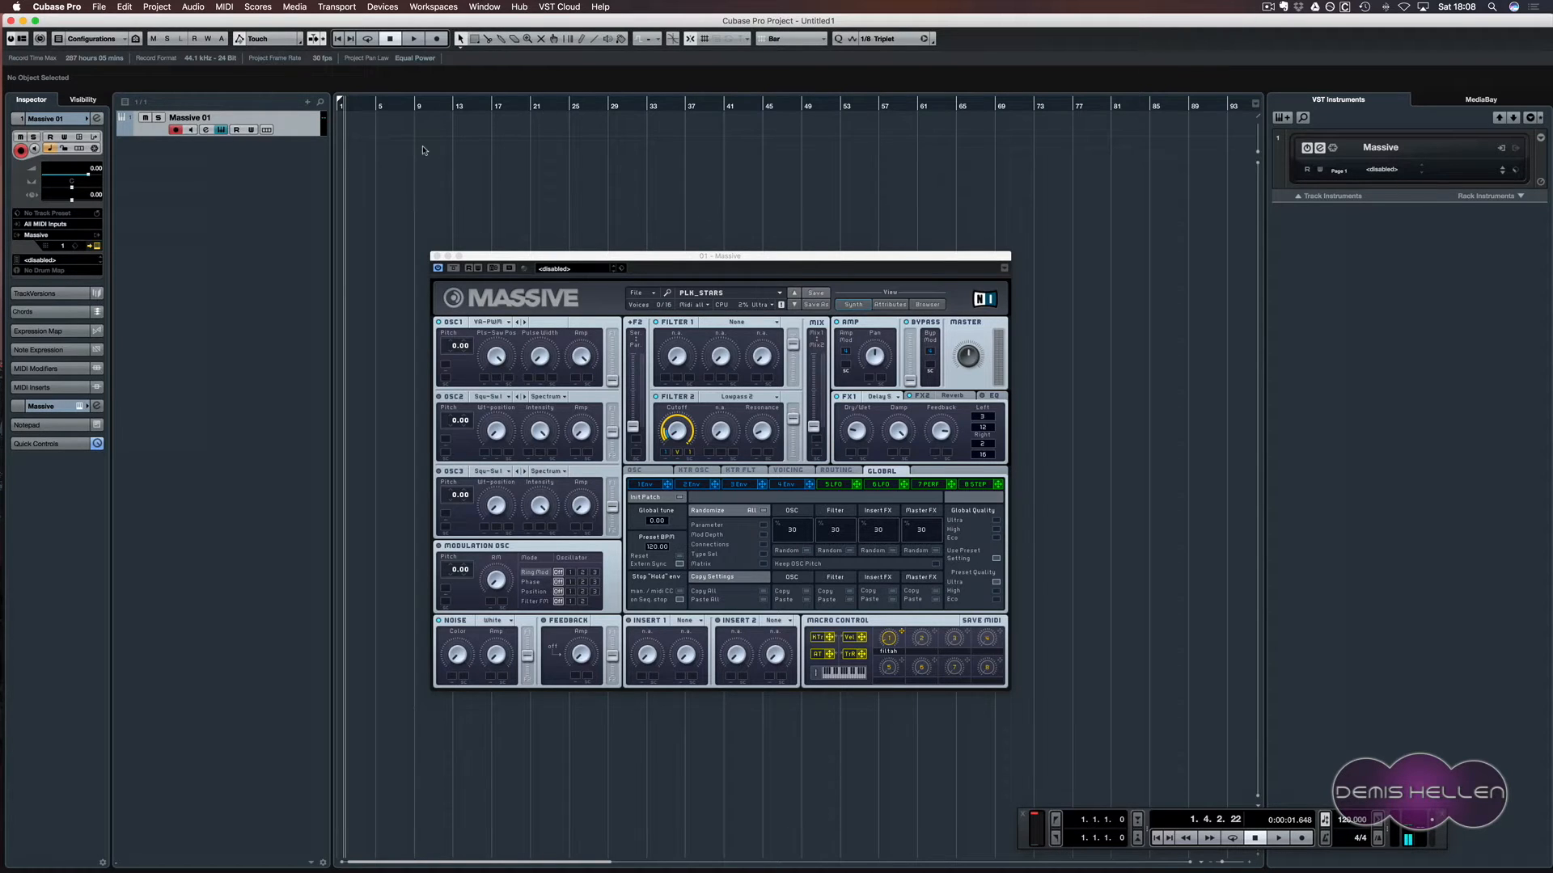
- Set the cycle range from bar 1 to bar 5 and activate cycle mode
key("h")
key("h")
key("h")
key("h")
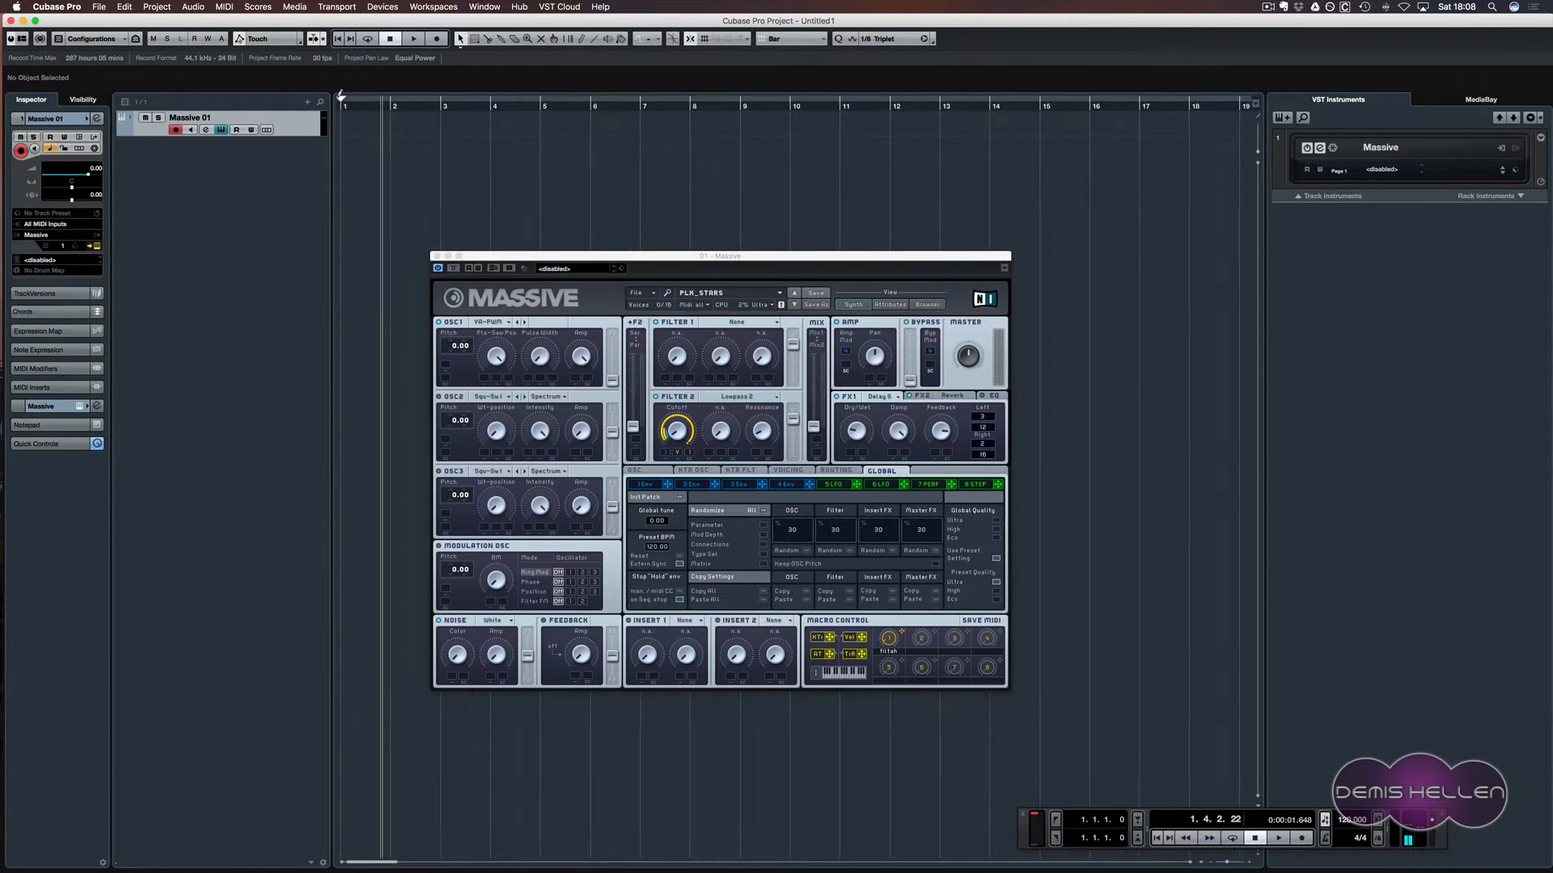
left_click_drag(341, 95, 539, 101)
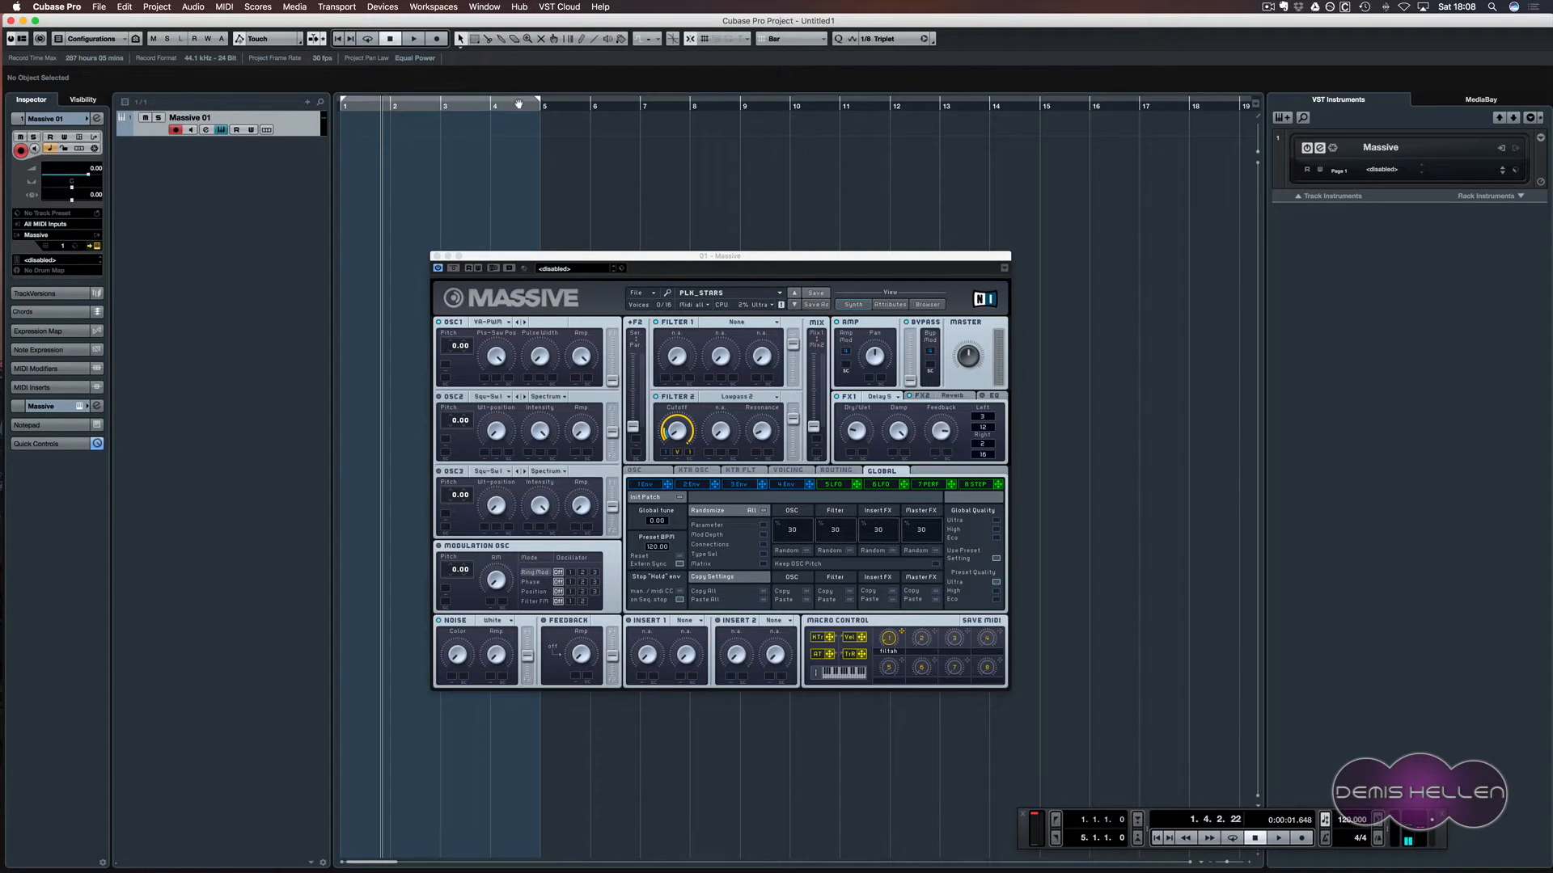
left_click(518, 103)
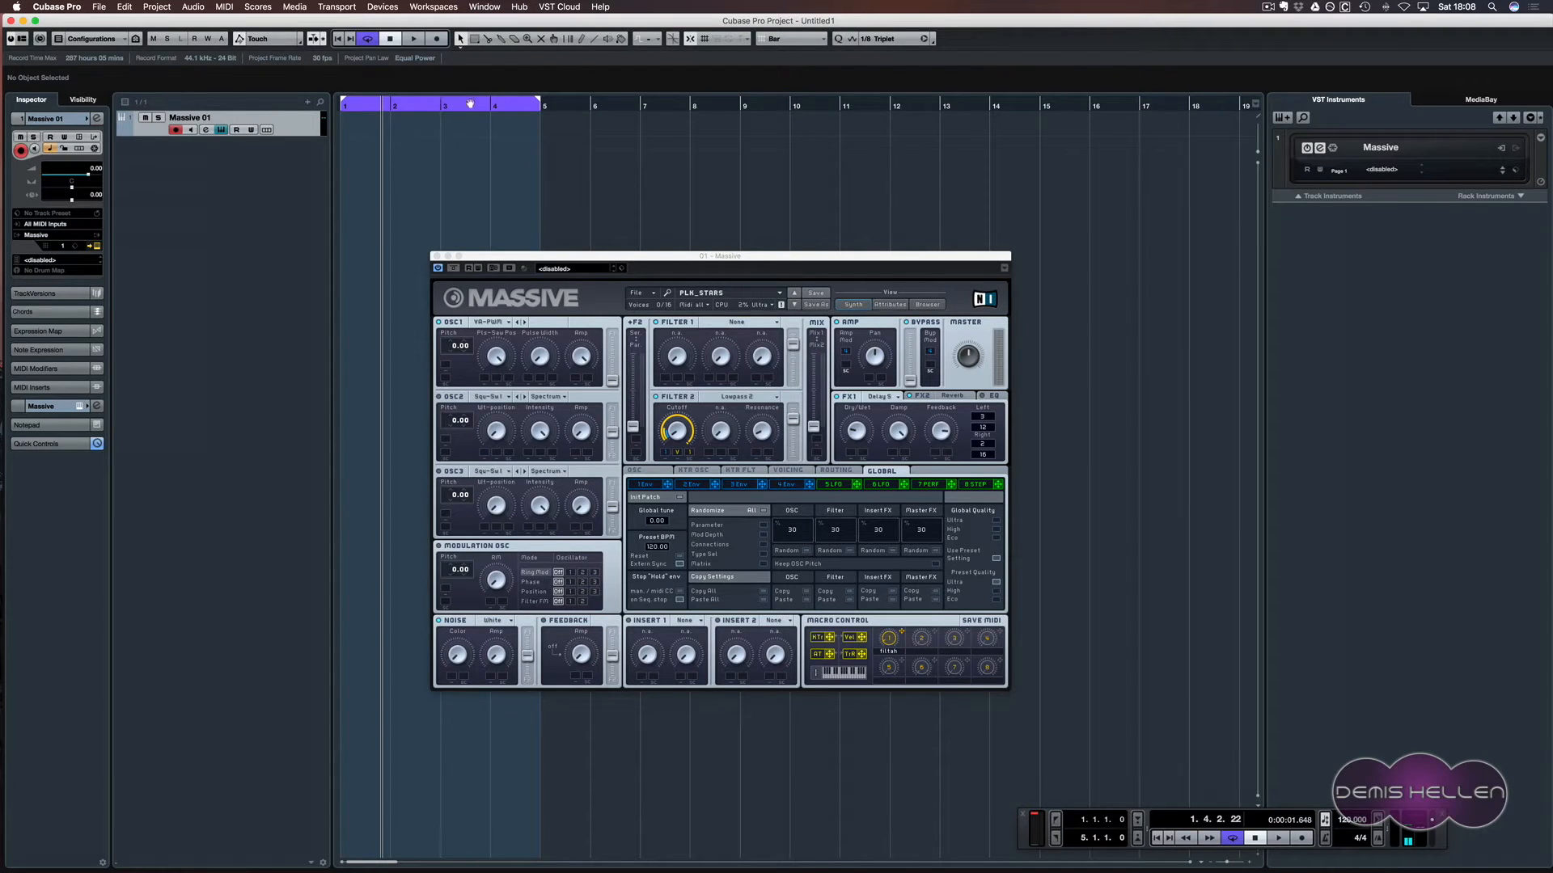
- Collapse the cycle range onto bar 1 and record a MIDI performance on the Massive 01 track
left_click_drag(469, 103, 306, 99)
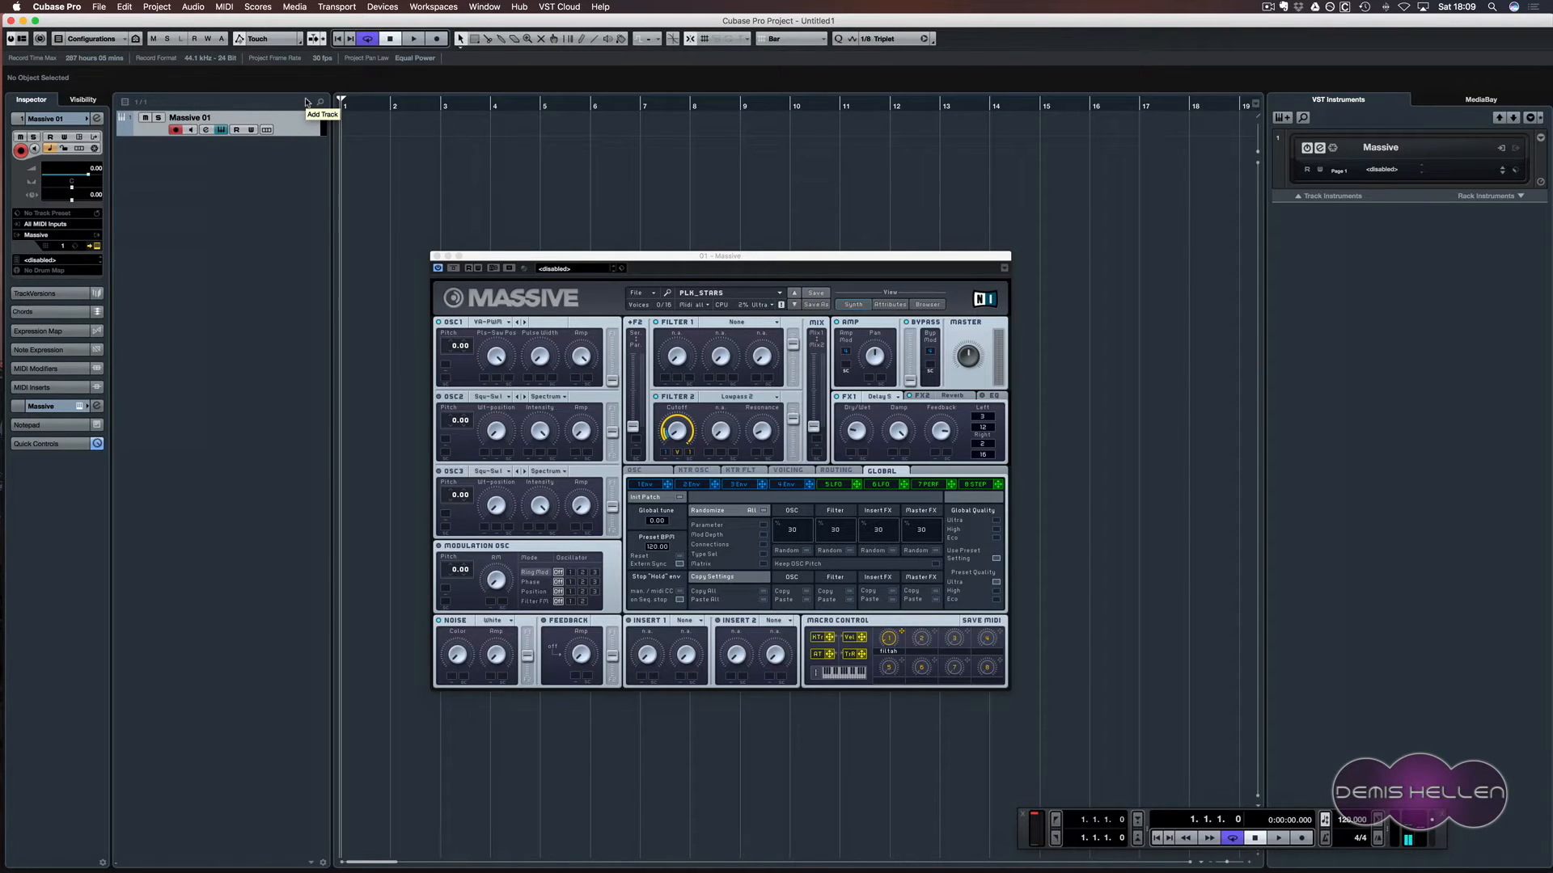
left_click(437, 39)
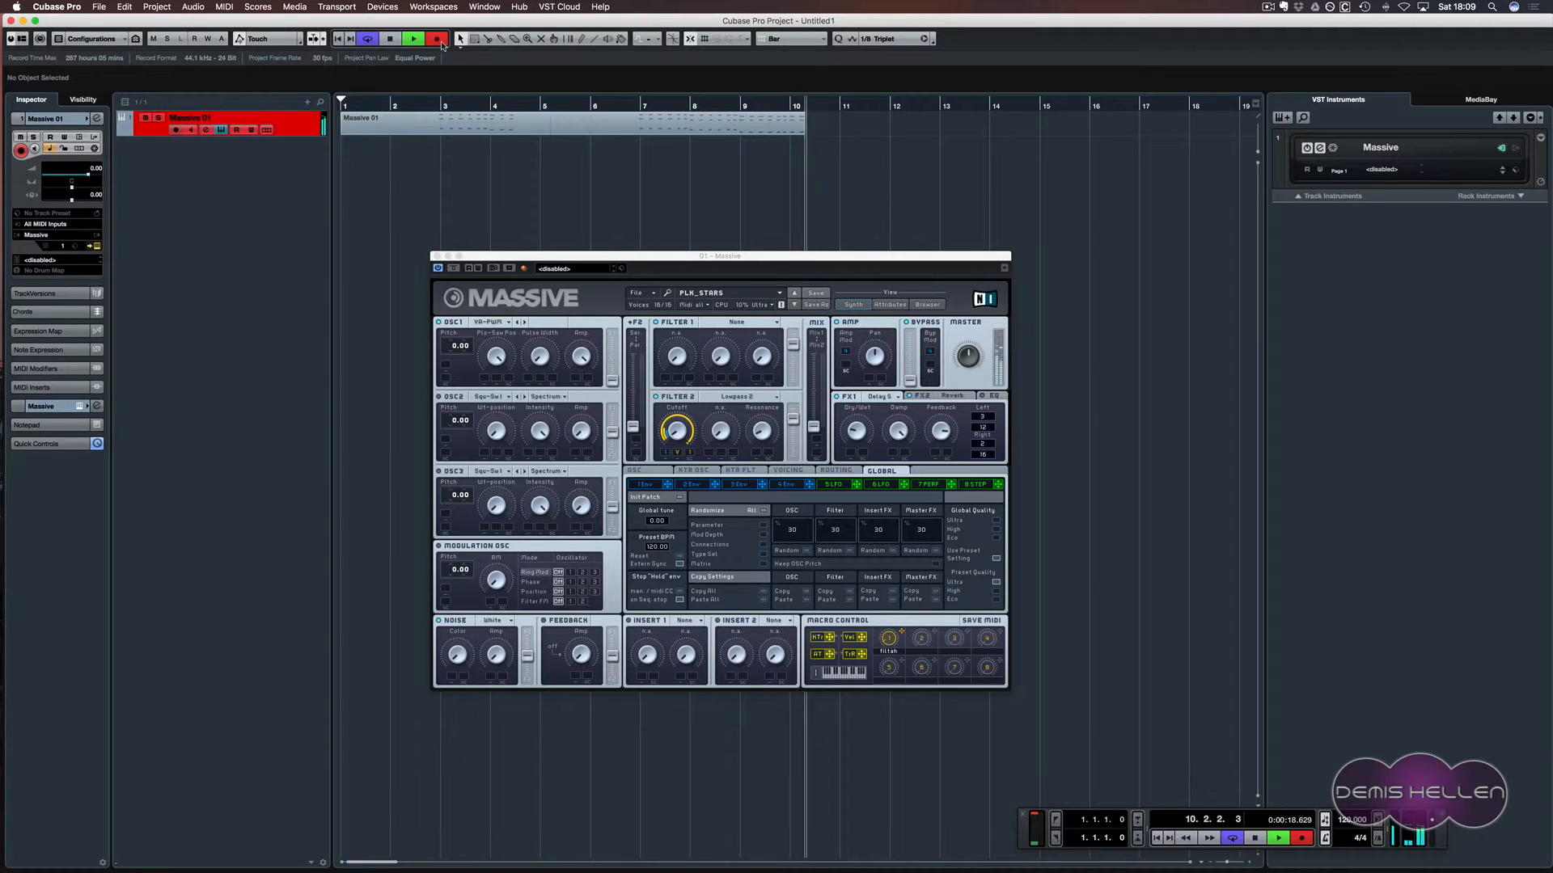
key("space")
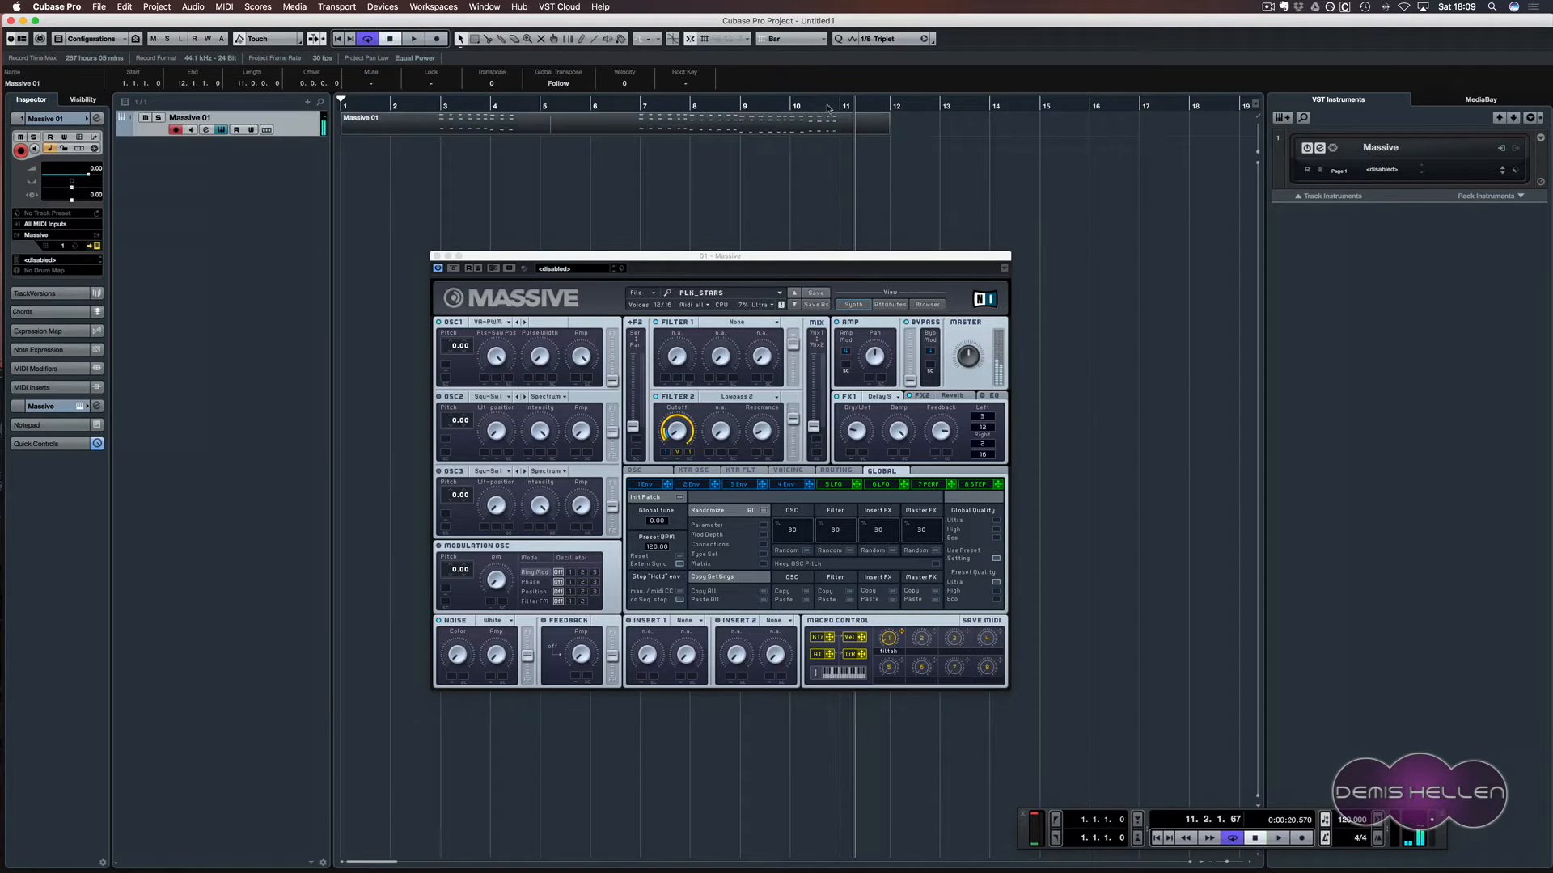
- Split the recorded Massive 01 part at bar 6 and bar 5
left_click(487, 39)
left_click(602, 126)
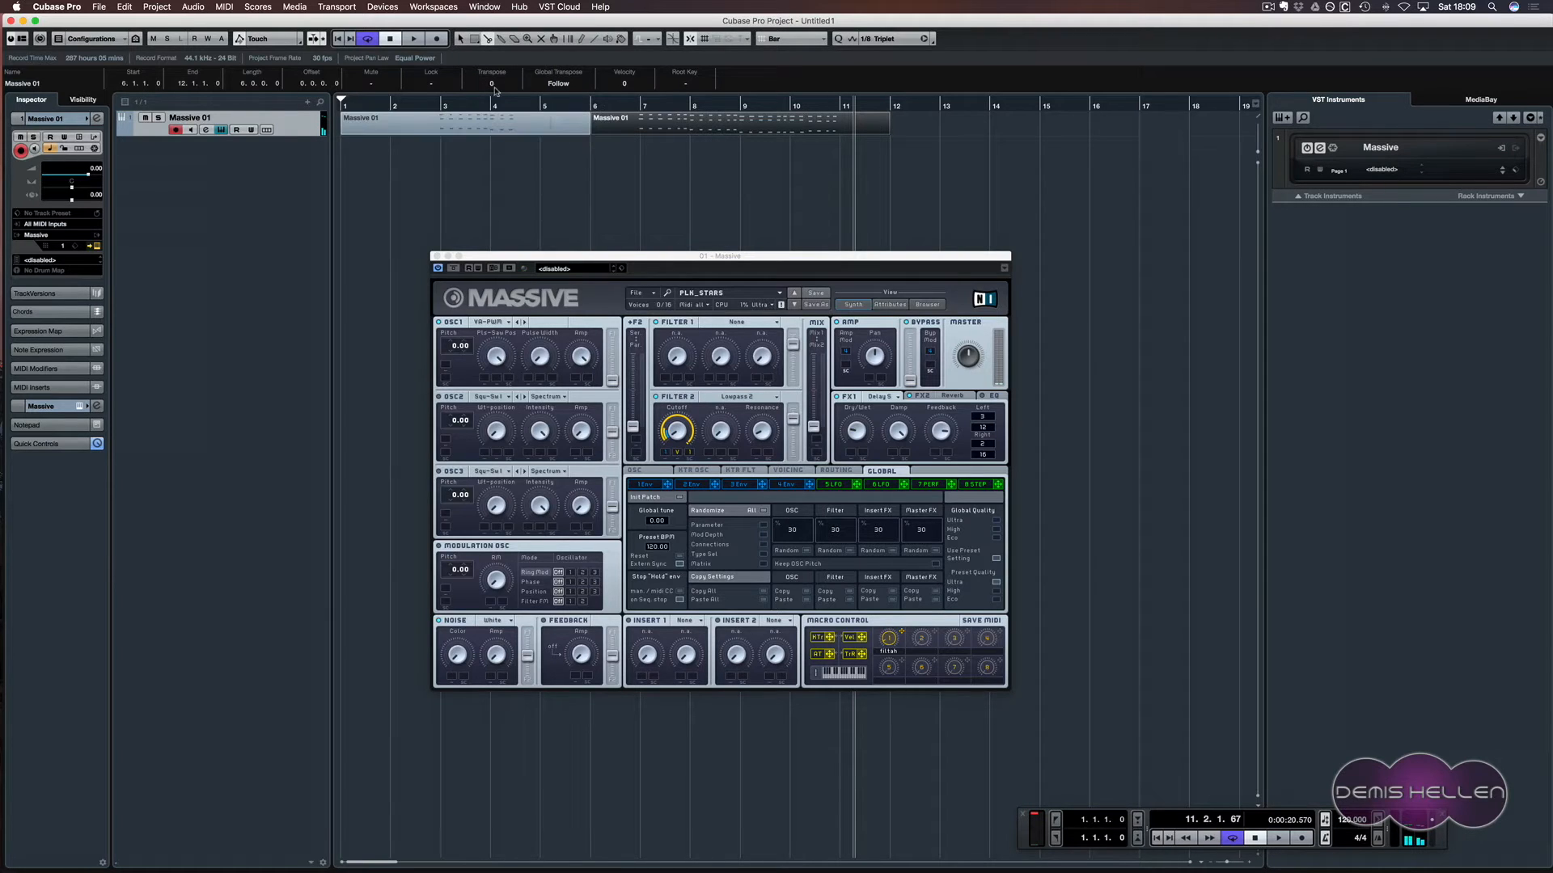
left_click(562, 128)
key("super+shift+a")
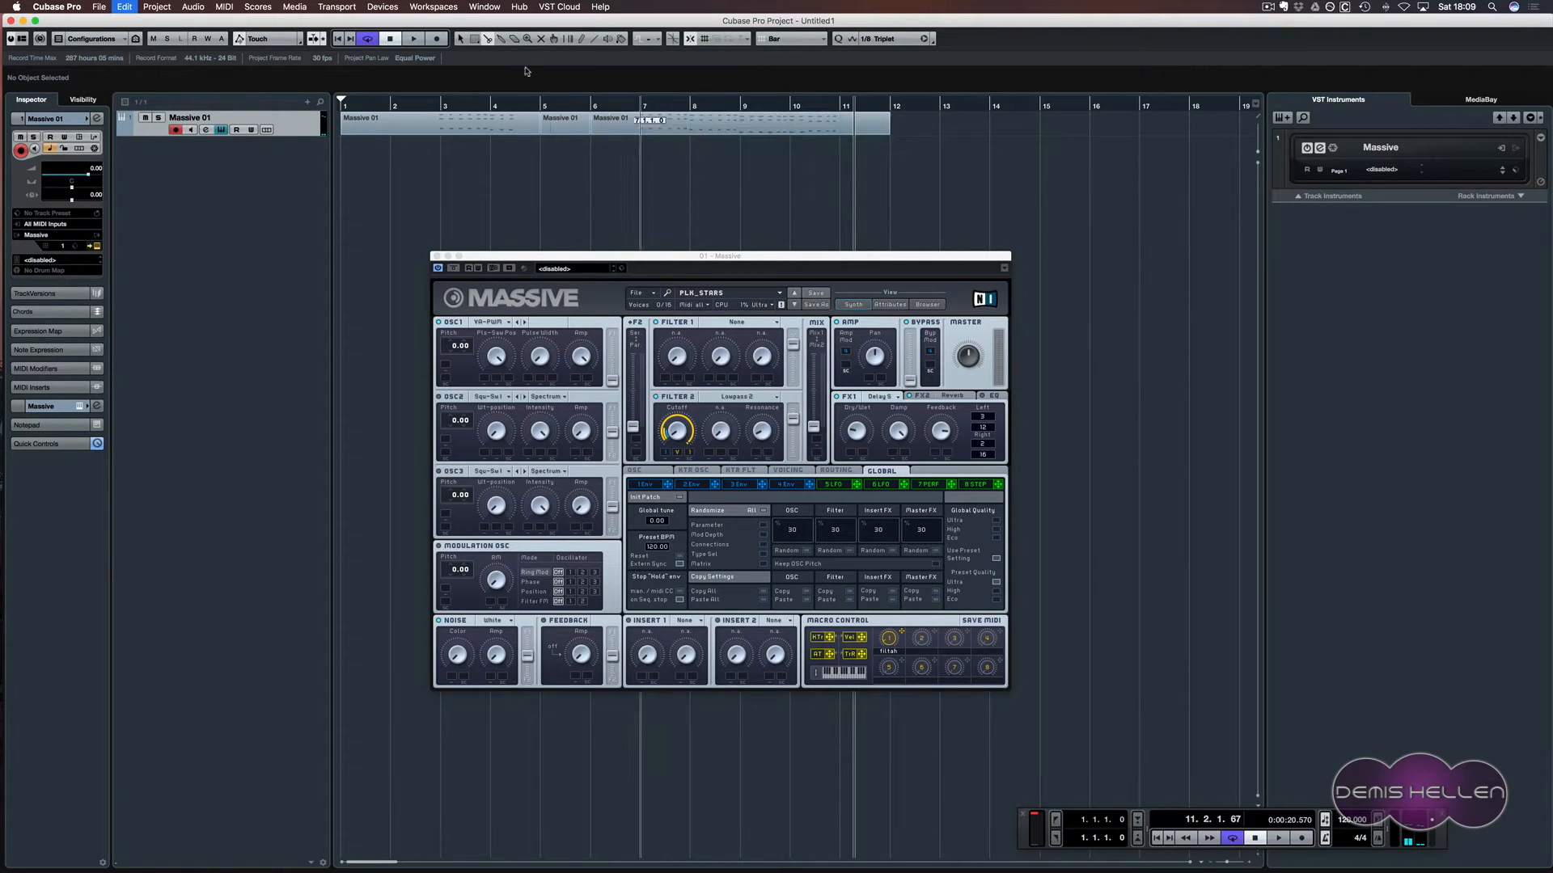
- Delete the two Massive 01 segments before bar 6 and move the remaining part to bar 1
left_click(460, 40)
left_click(487, 128)
key("Delete")
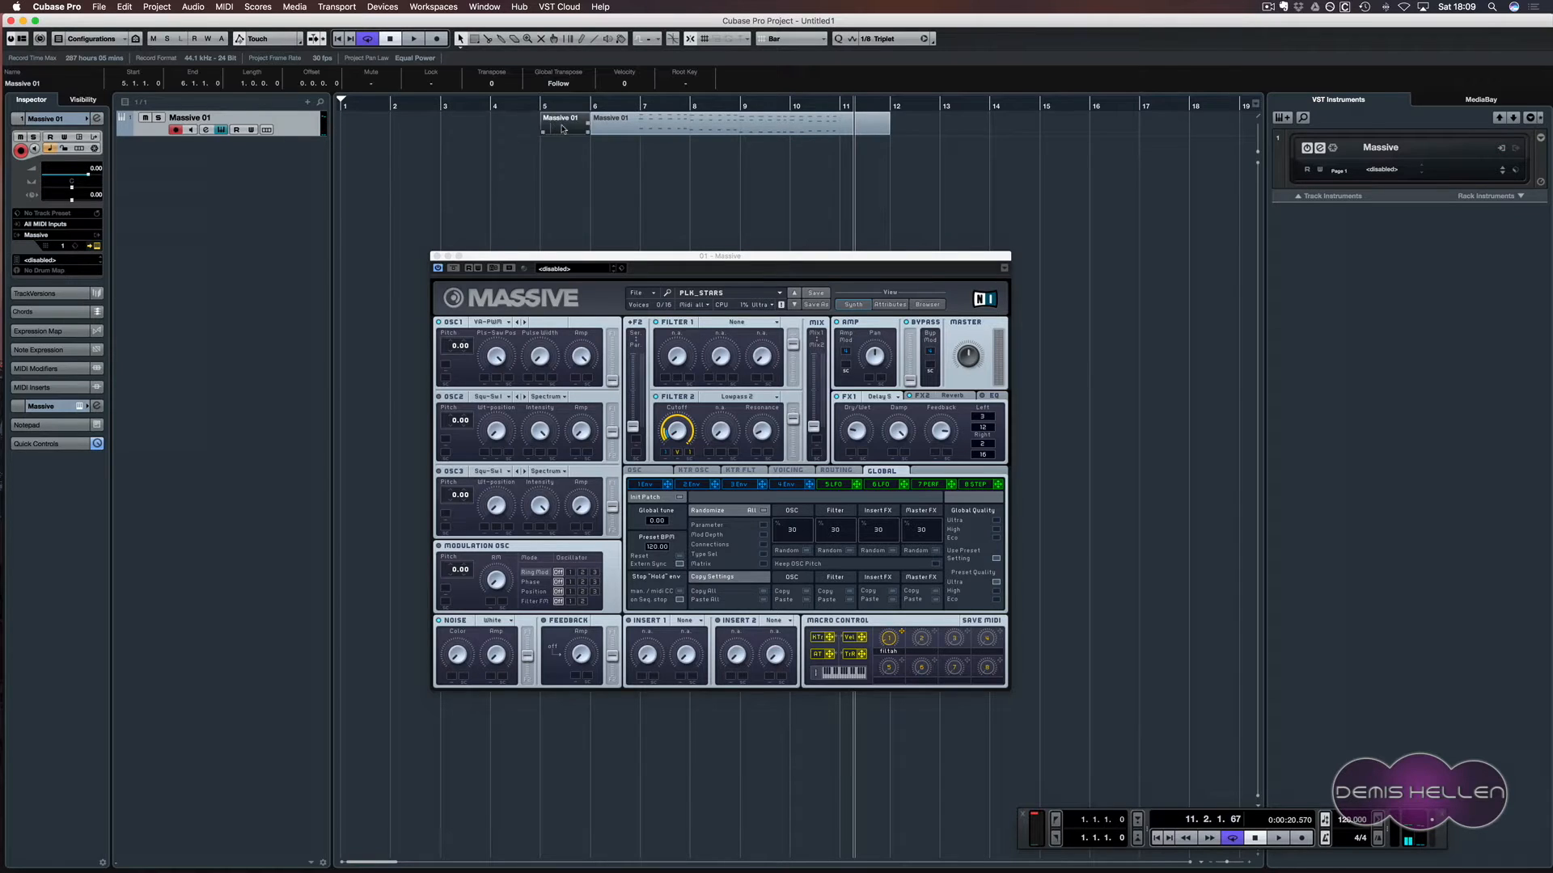
key("Delete")
left_click_drag(633, 129, 385, 130)
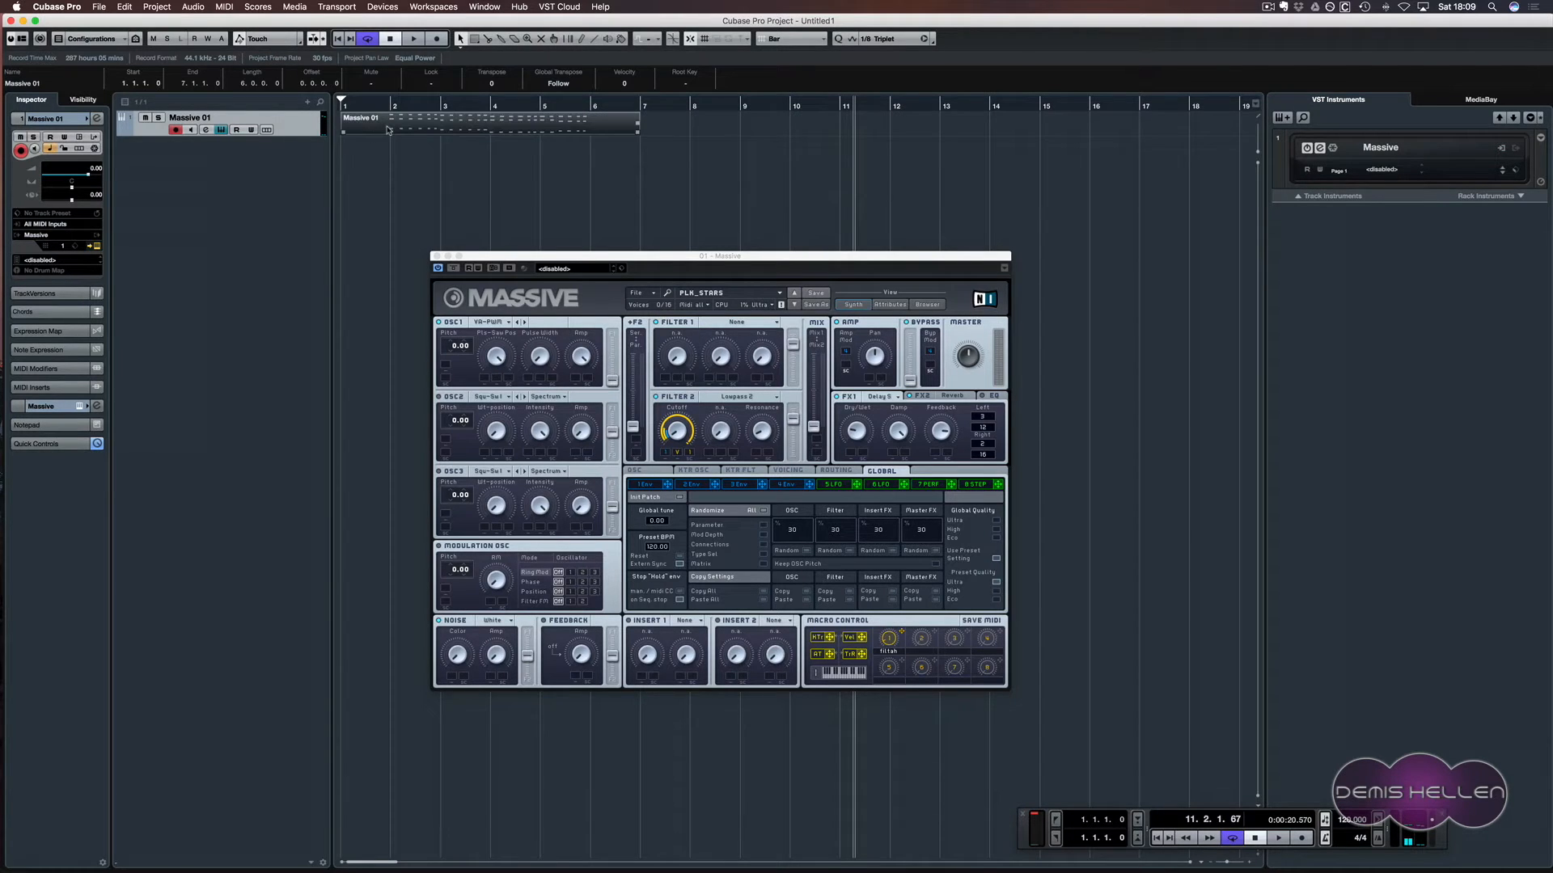
- Open the Massive 01 part in the Key Editor and shift all its notes slightly later so they start at bar 2
double_click(469, 123)
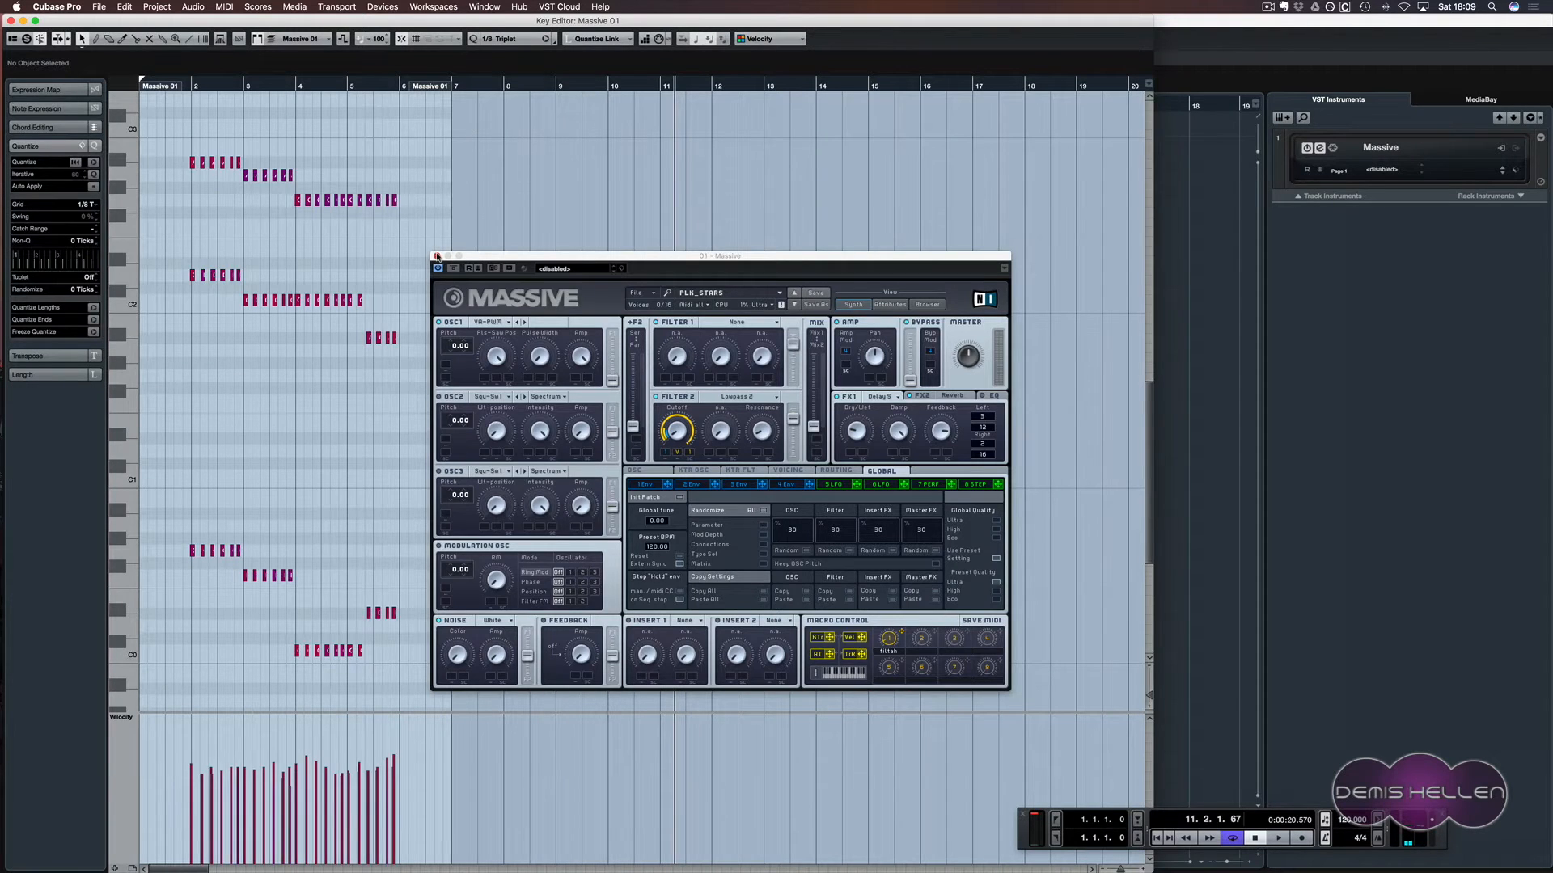
left_click(436, 255)
key("h")
key("h")
key("h")
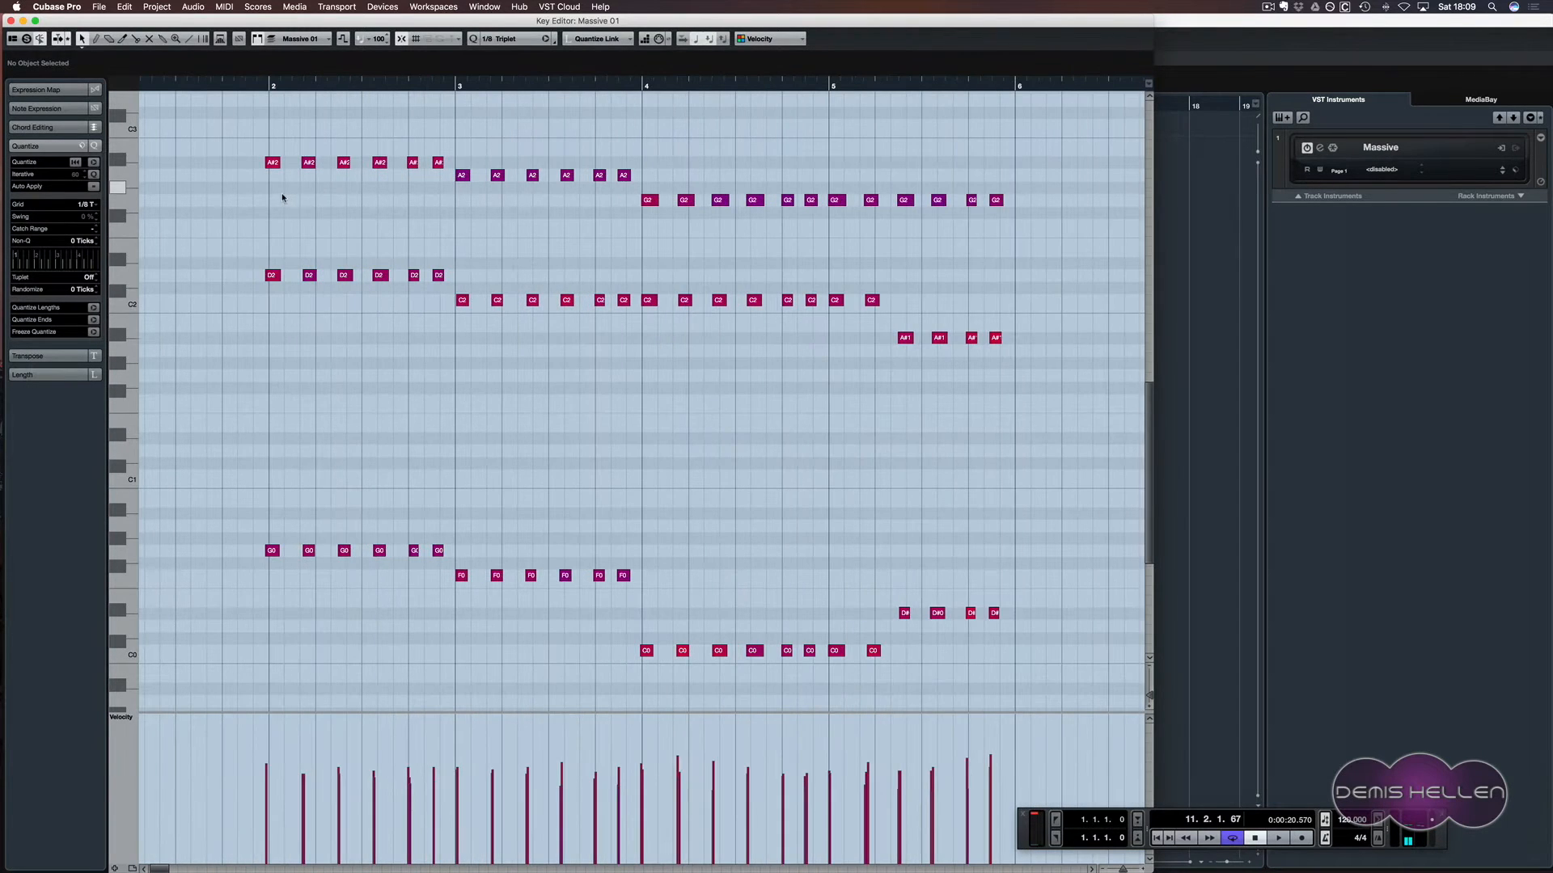
key("super+a")
left_click(273, 165)
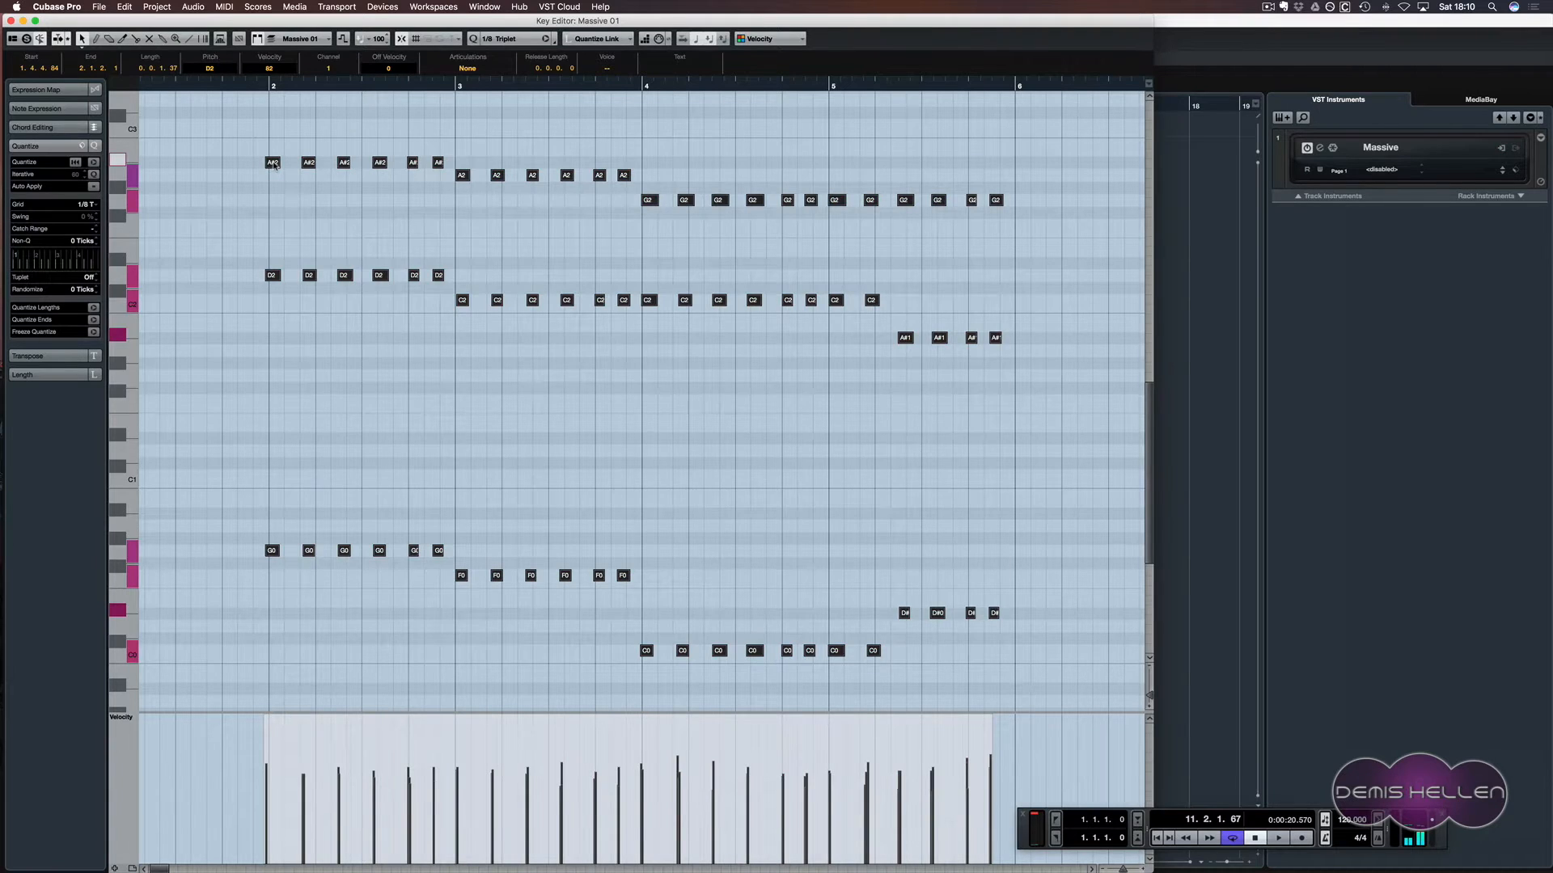
left_click_drag(272, 165, 276, 165)
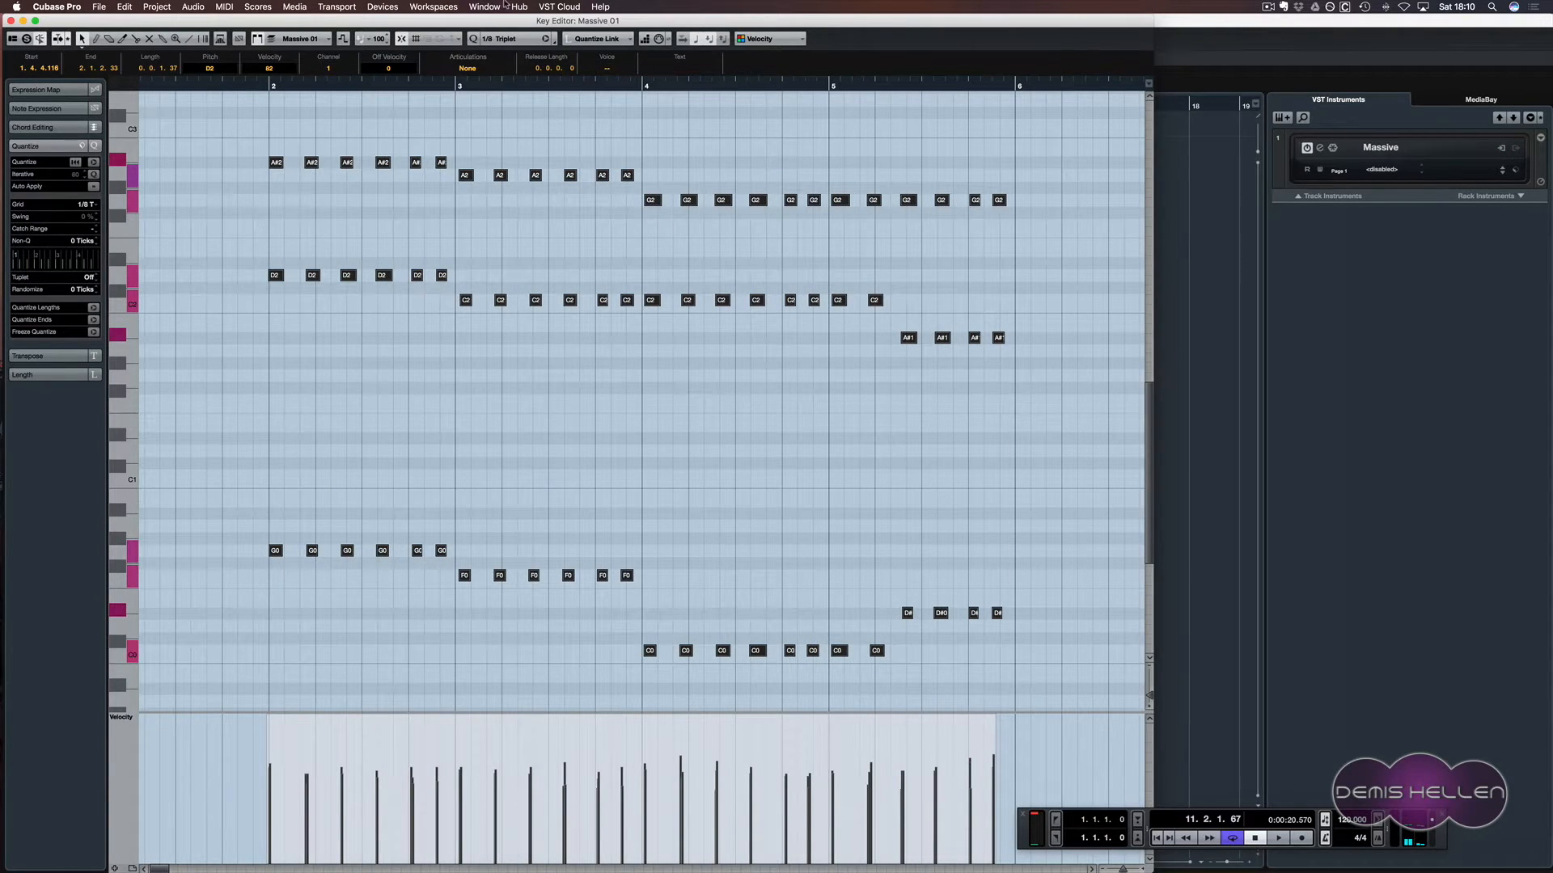
- Set the quantize value to 1/16 and quantize all the selected notes
left_click(505, 39)
left_click(517, 35)
key("q")
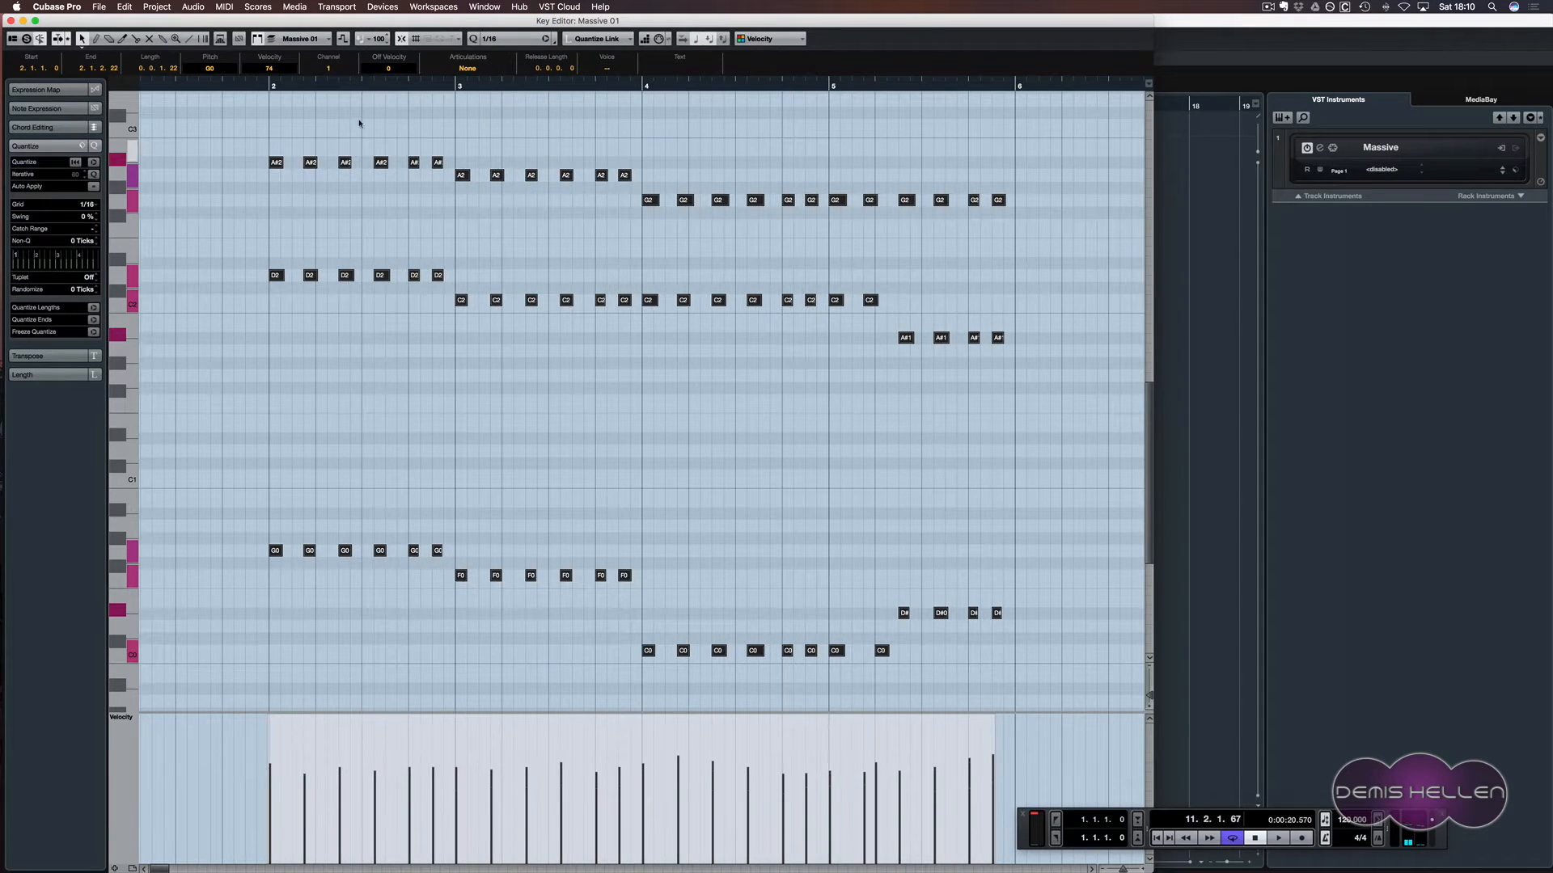
- Set the cycle range from bar 2 to bar 6, play the quantized notes and close the Key Editor
left_click_drag(271, 81, 1041, 79)
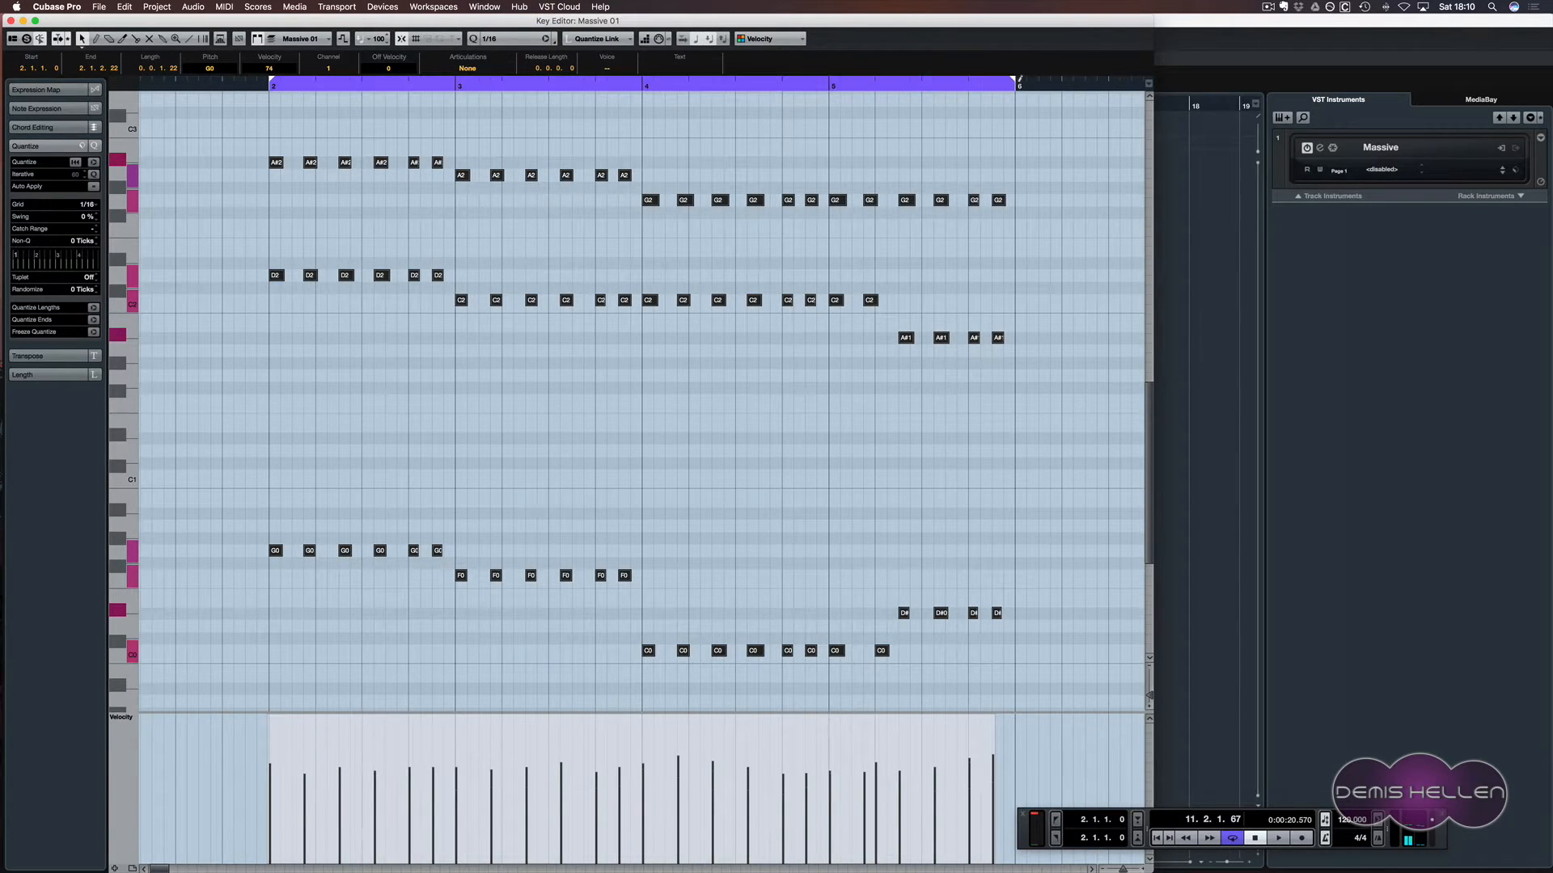
key("space")
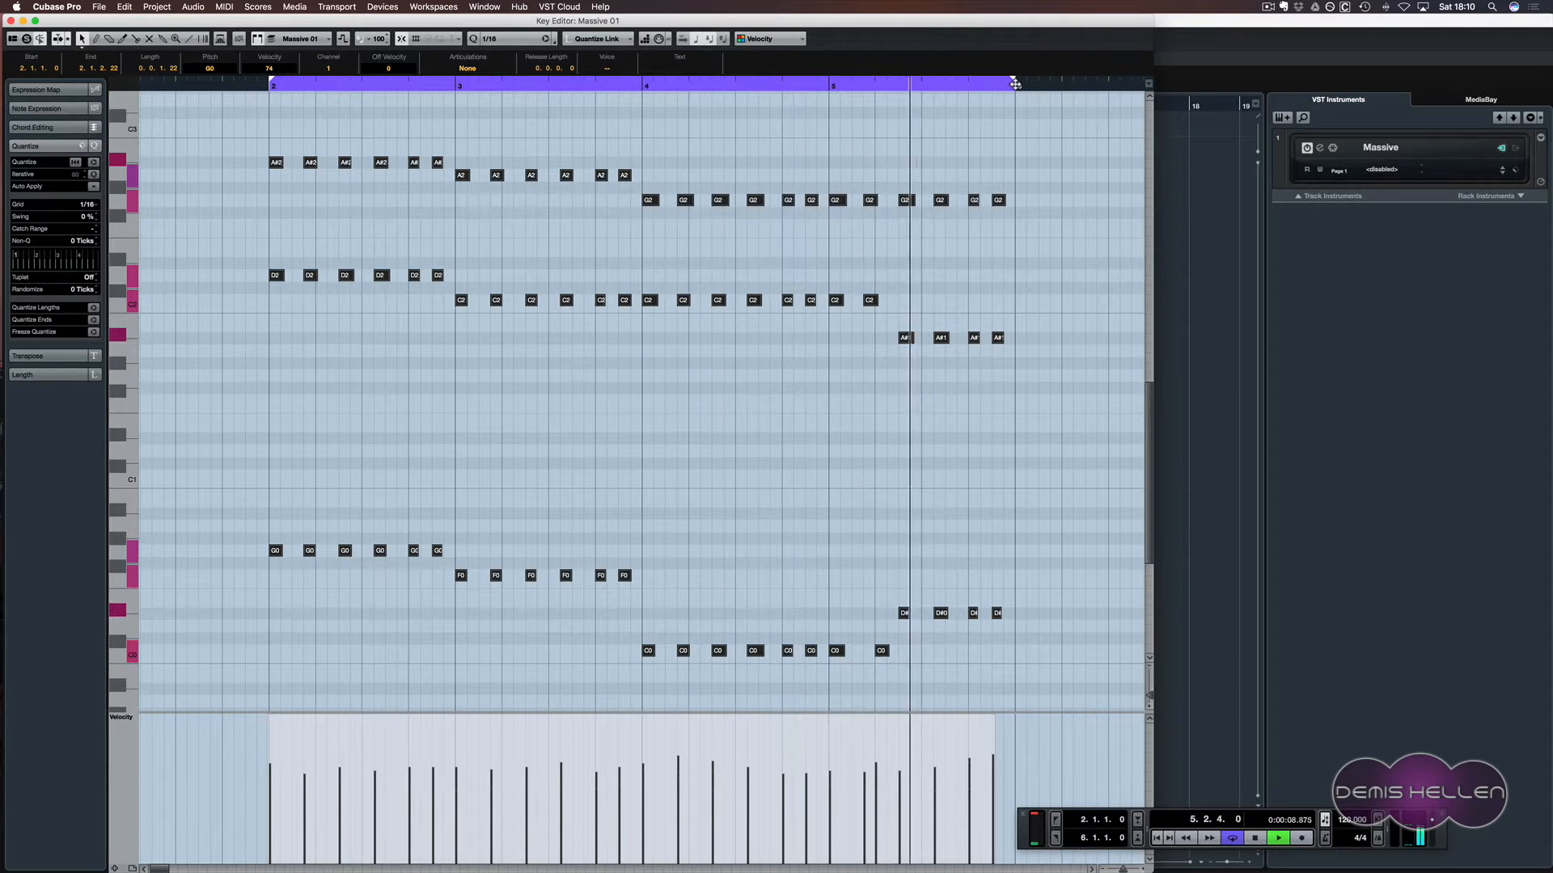
key("Return")
key("space")
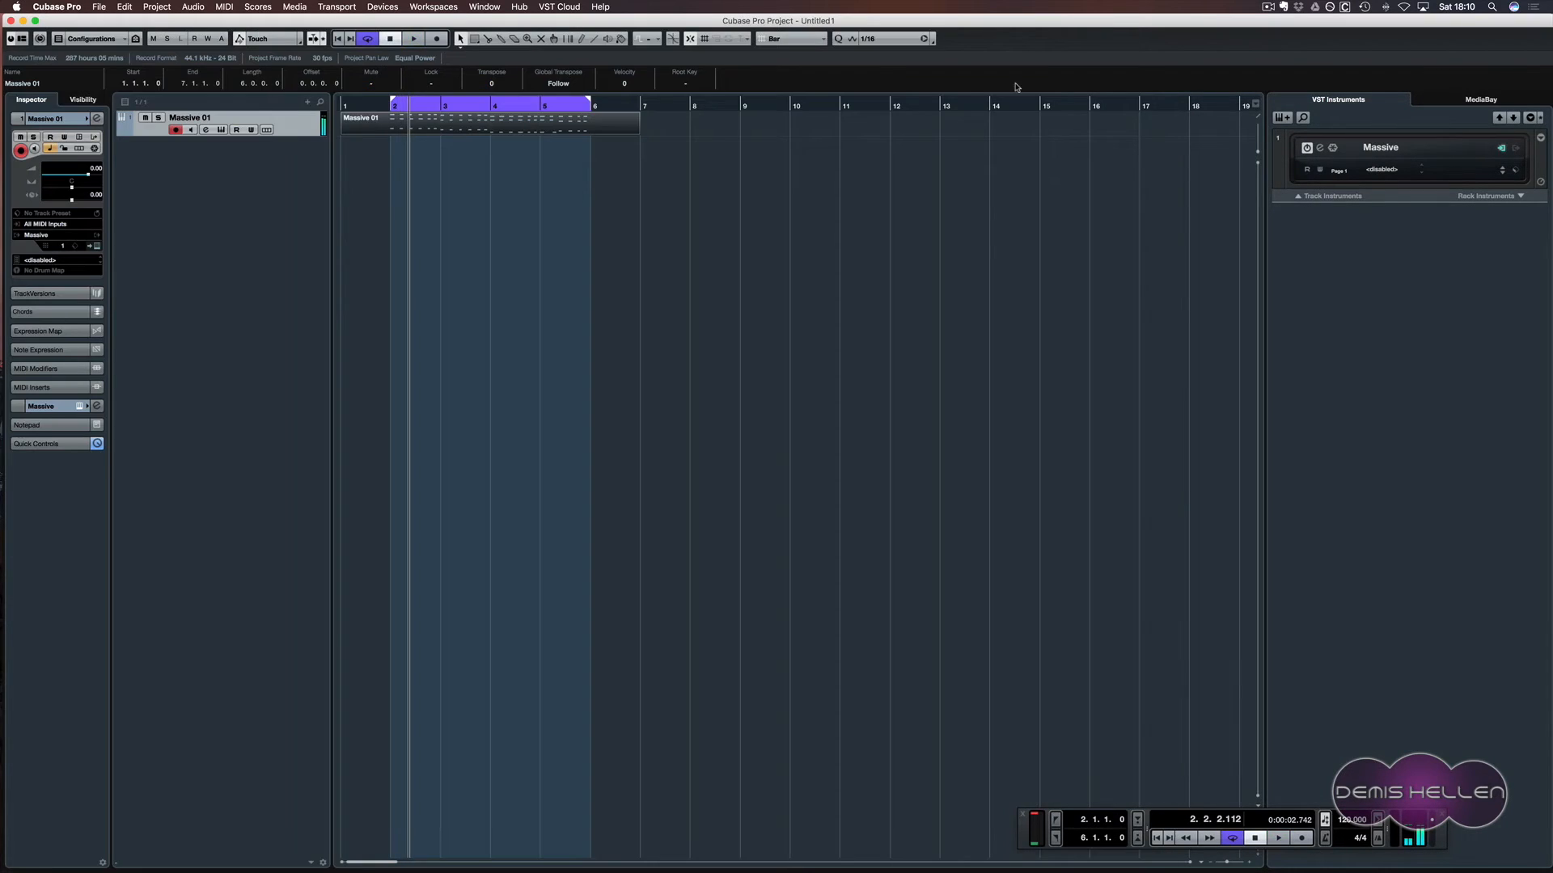
- Split the Massive 01 part at bars 2 and 6 and delete the empty segments outside that range
left_click(392, 124)
left_click(591, 125)
left_click(461, 39)
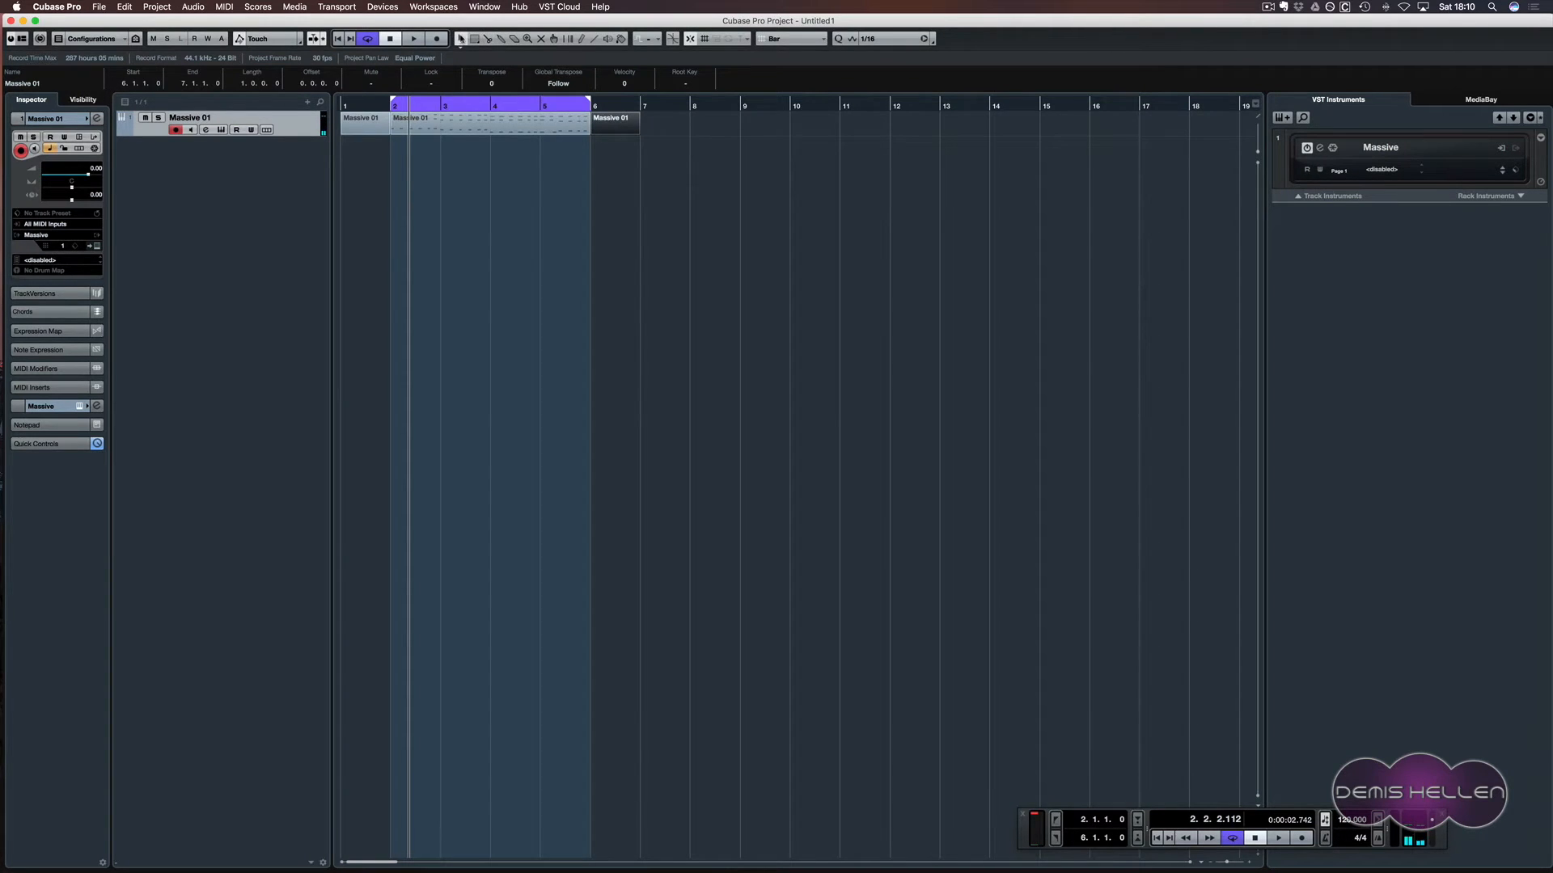
left_click(383, 129)
key("Delete")
left_click(601, 131)
key("Delete")
- Open the Massive instrument window, move it clear of the MIDI part and show its FX2 Reverb settings
left_click(1320, 148)
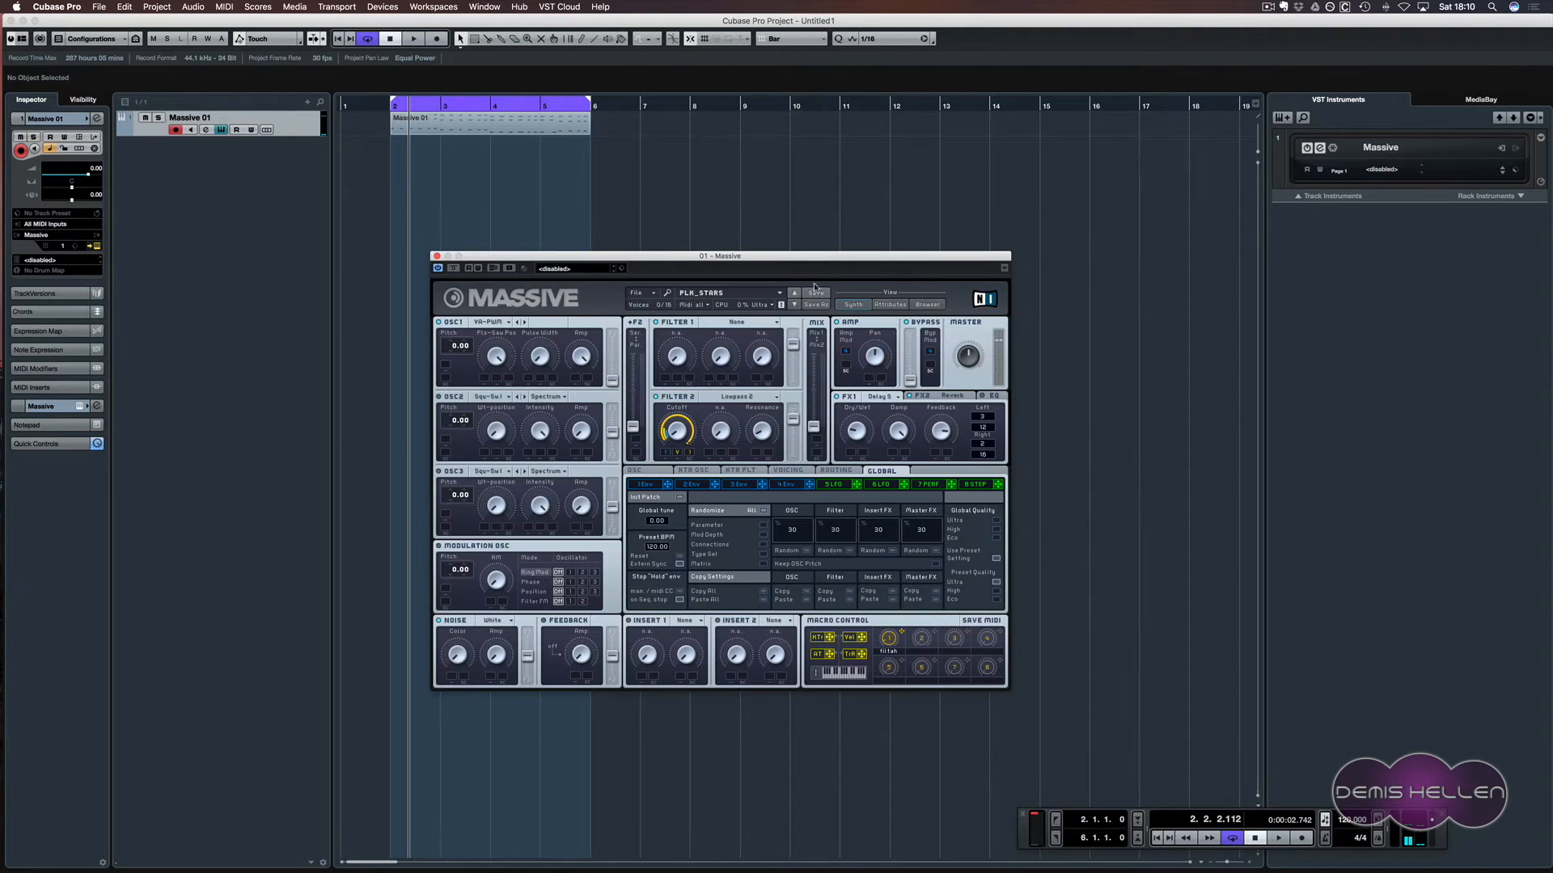
left_click_drag(780, 262, 912, 203)
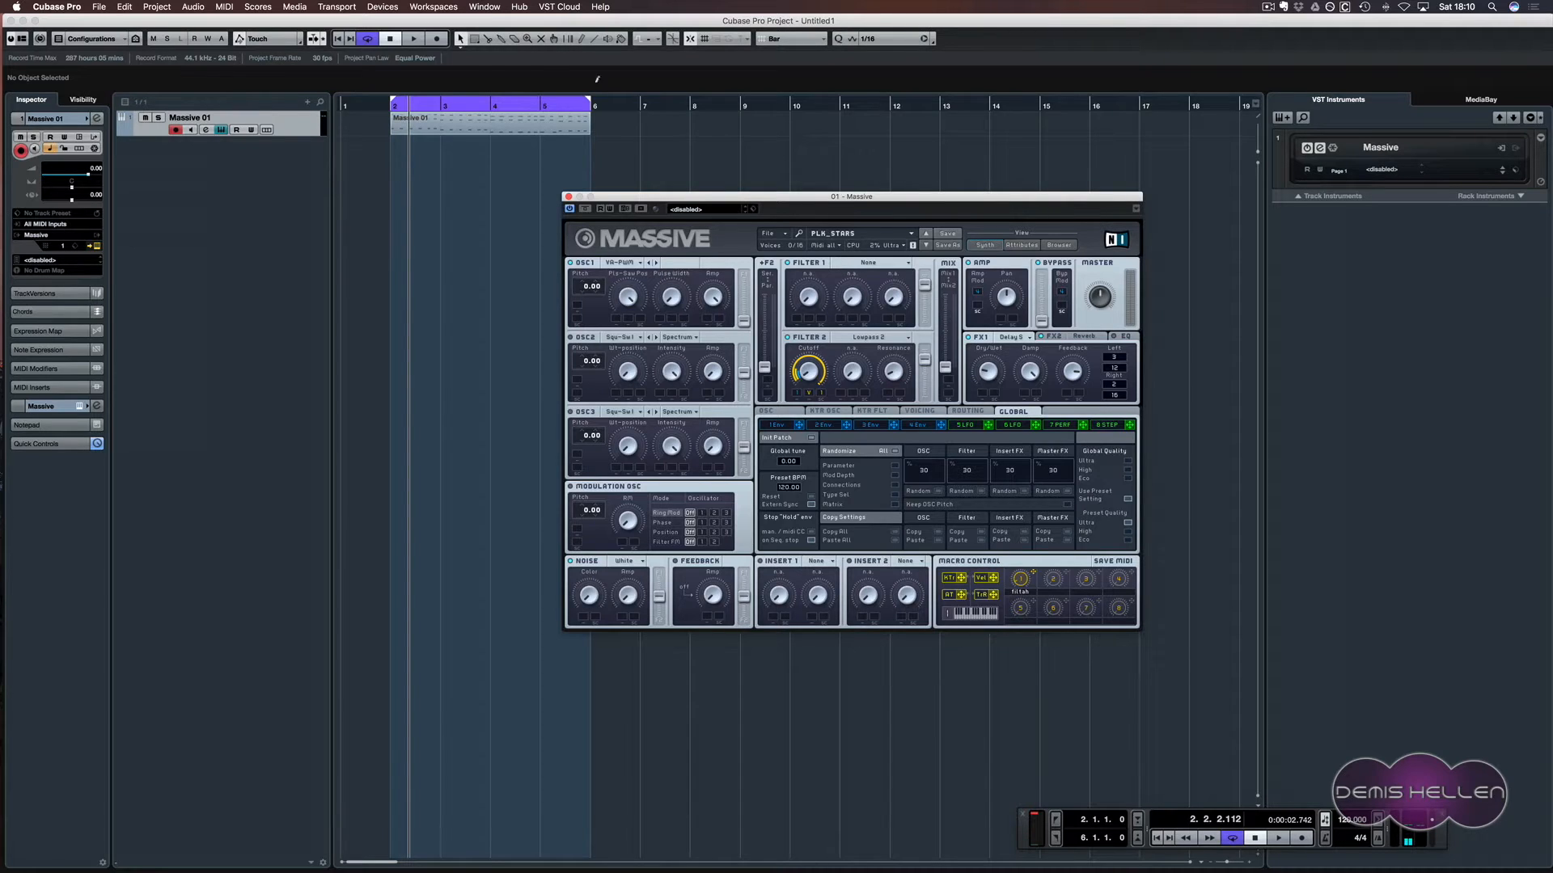
left_click(1085, 337)
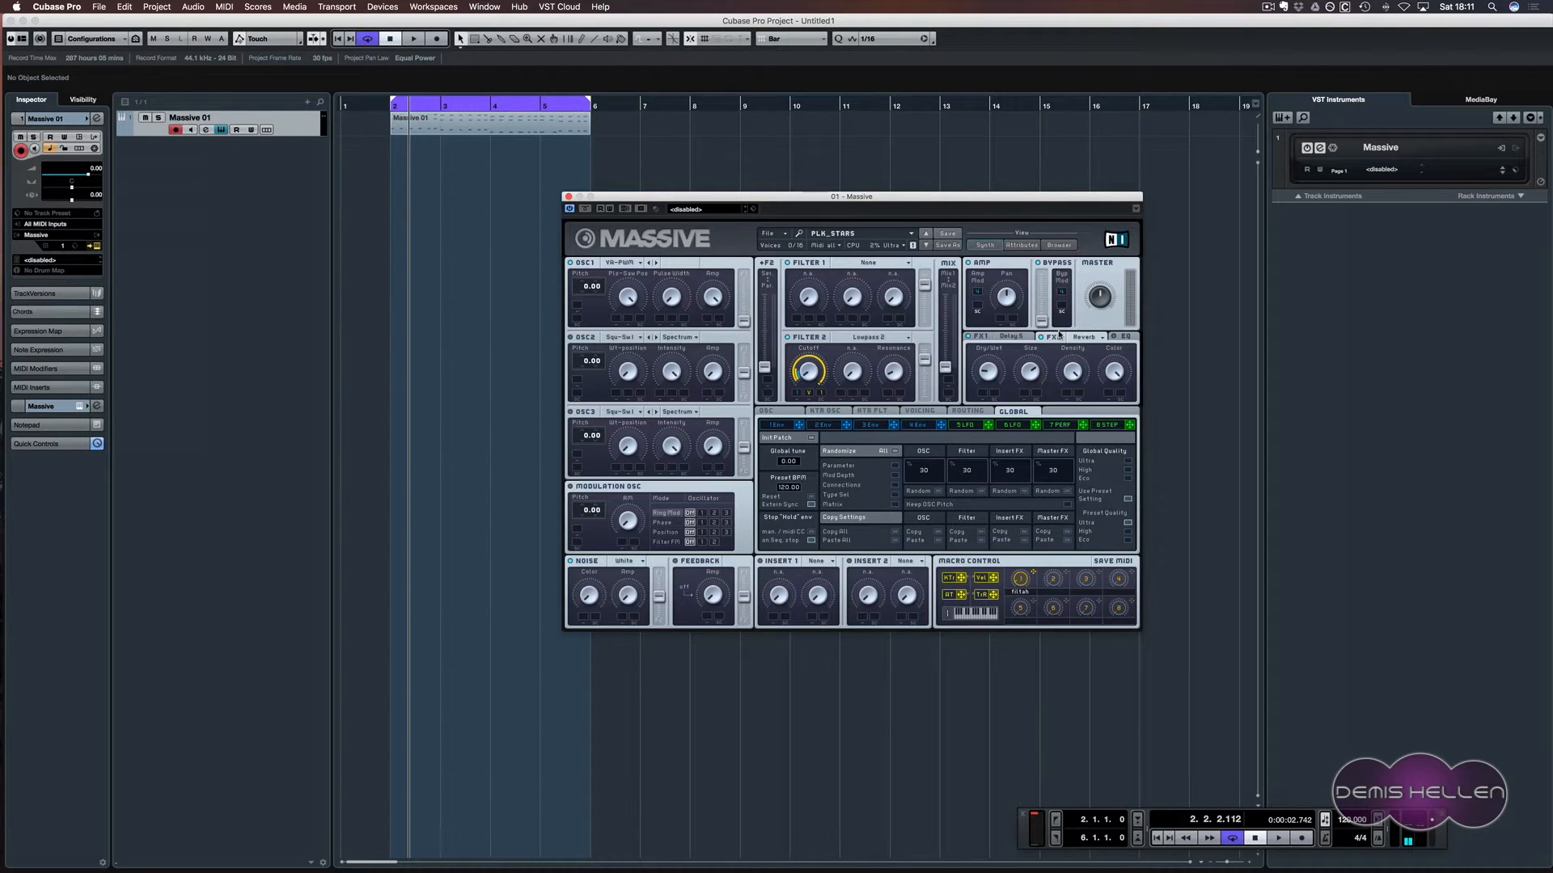
left_click(414, 142)
key("space")
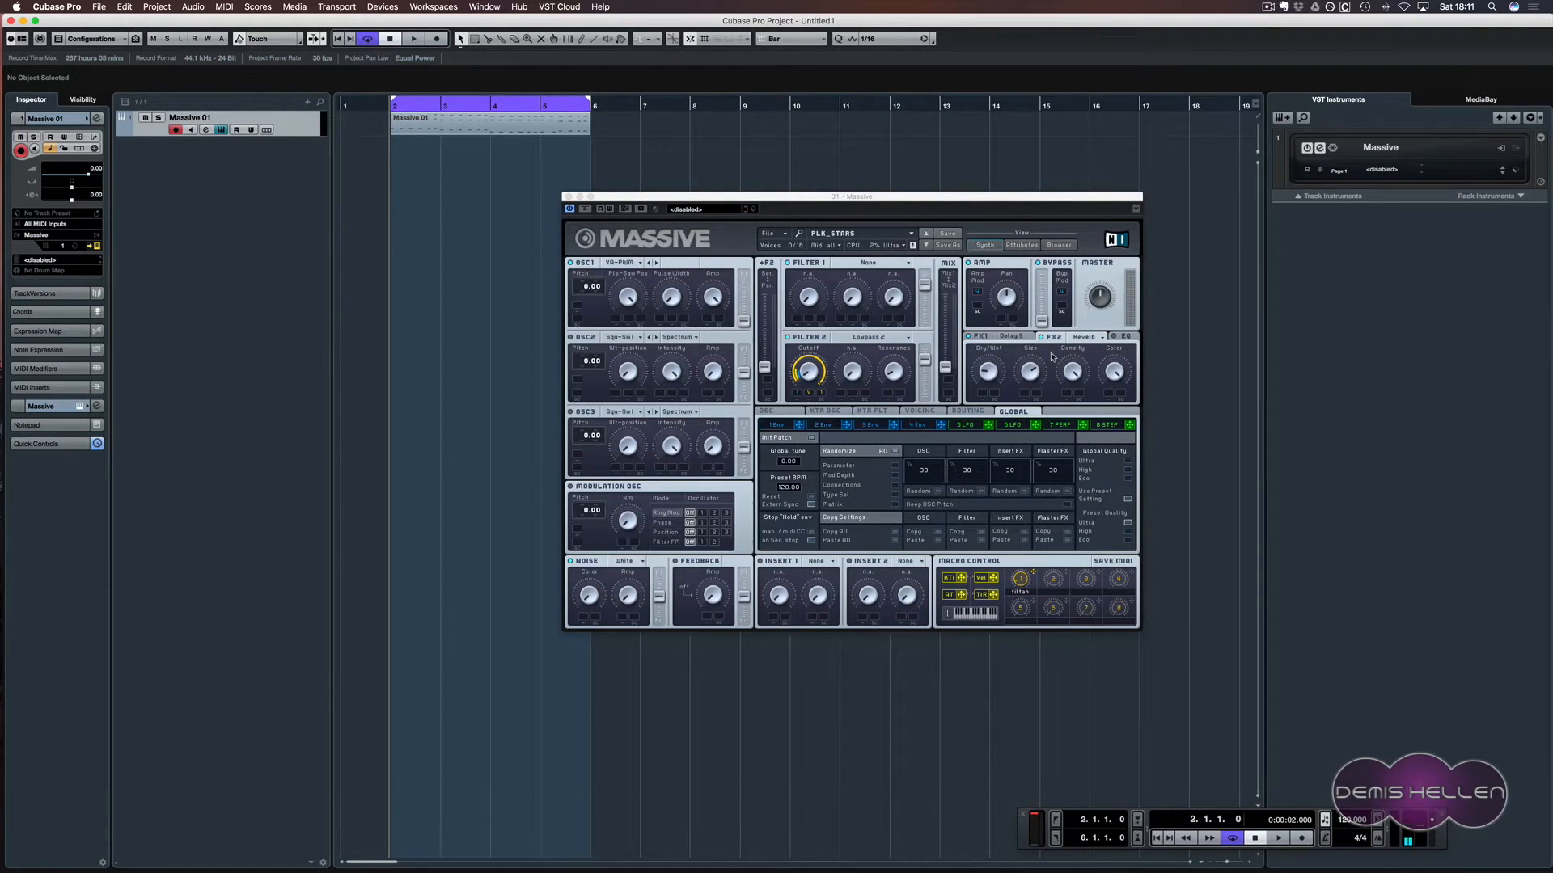
- Open the MixConsole and load FabFilter Pro-Q 2 in the first insert slot of the Massive 01 channel
key("F3")
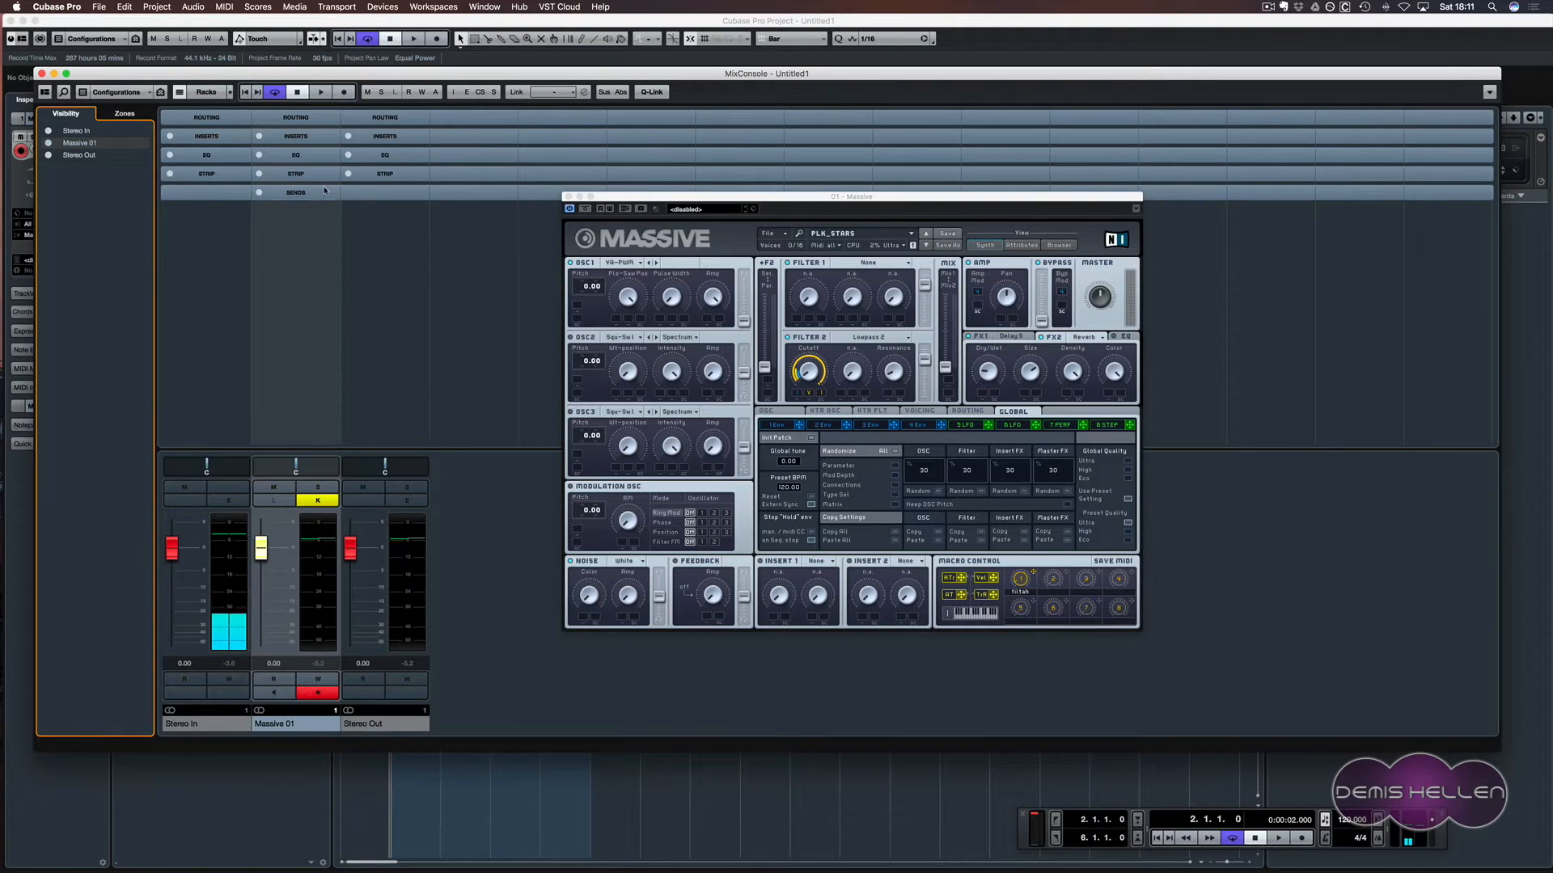
left_click(296, 136)
left_click(296, 154)
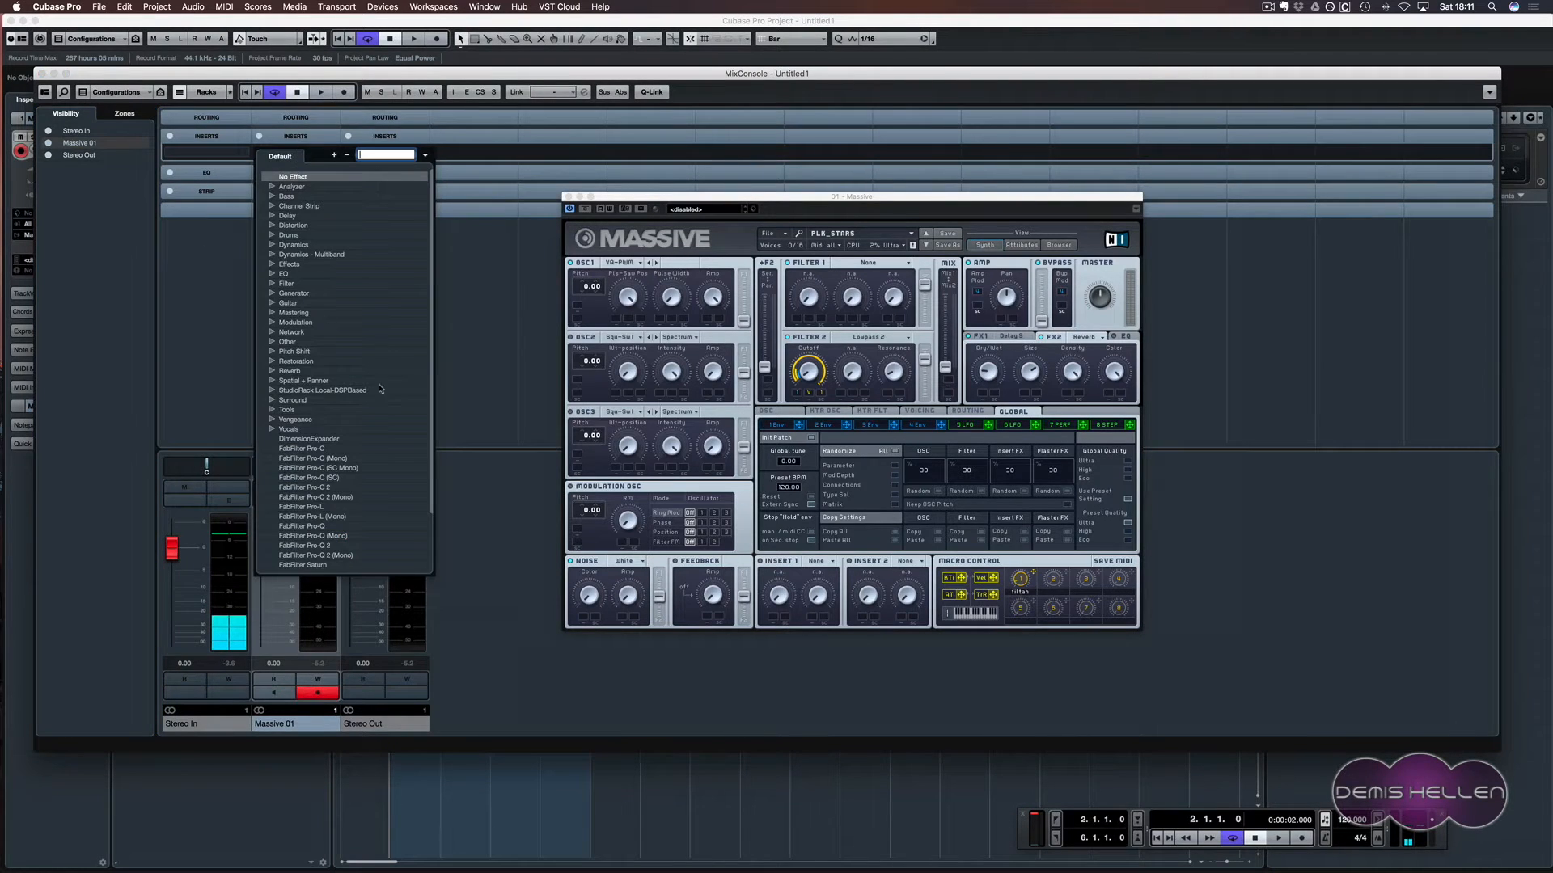
double_click(325, 546)
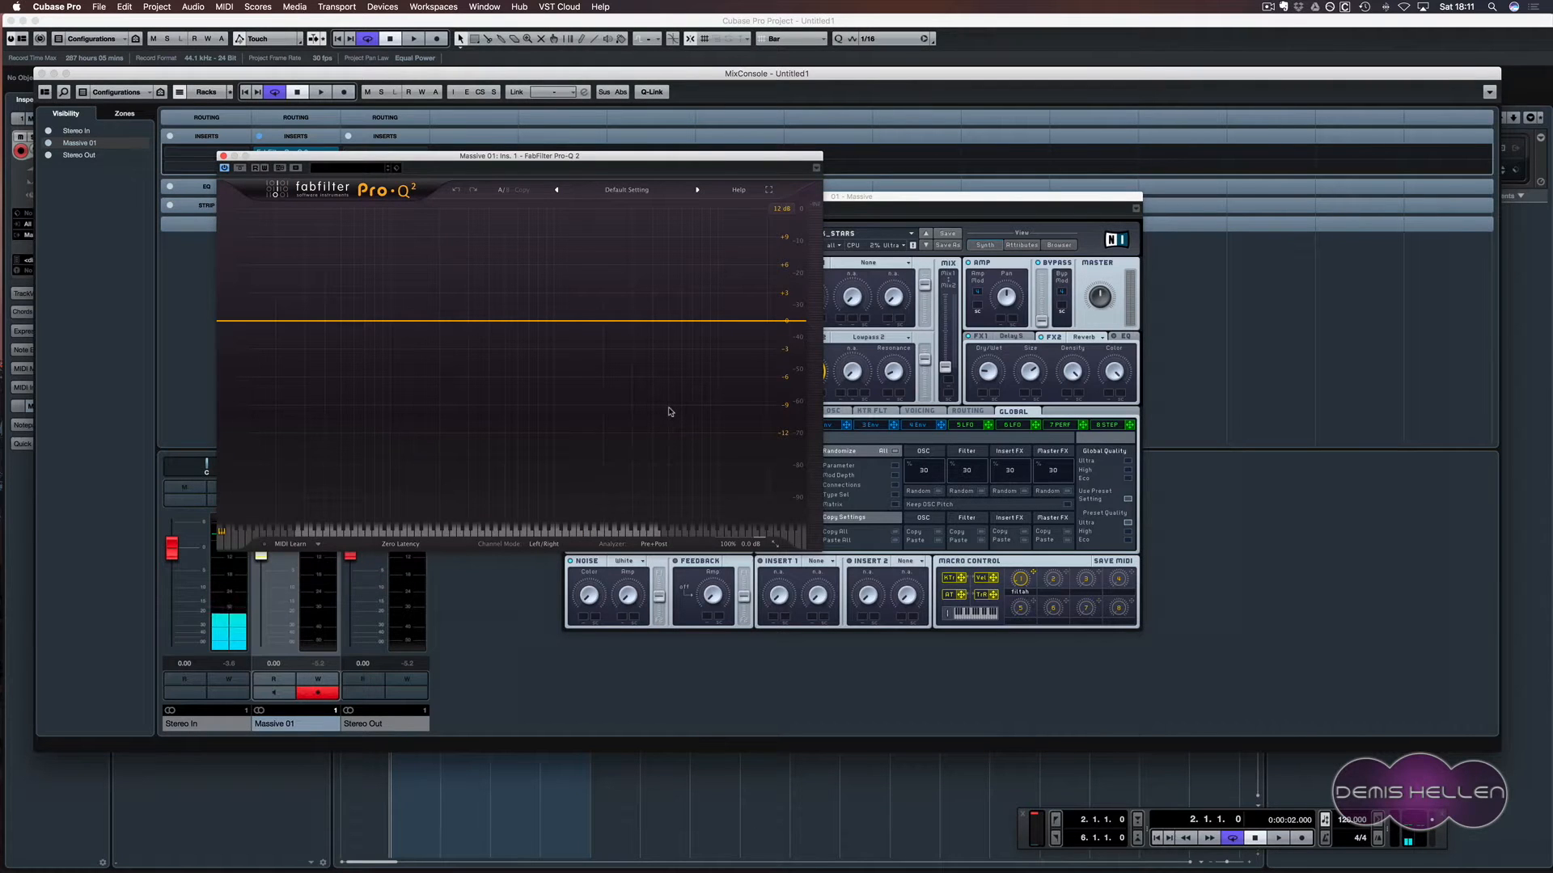
- Play the loop and toggle Massive's FX2 reverb to compare the low frequencies in the Pro-Q 2 analyzer
key("space")
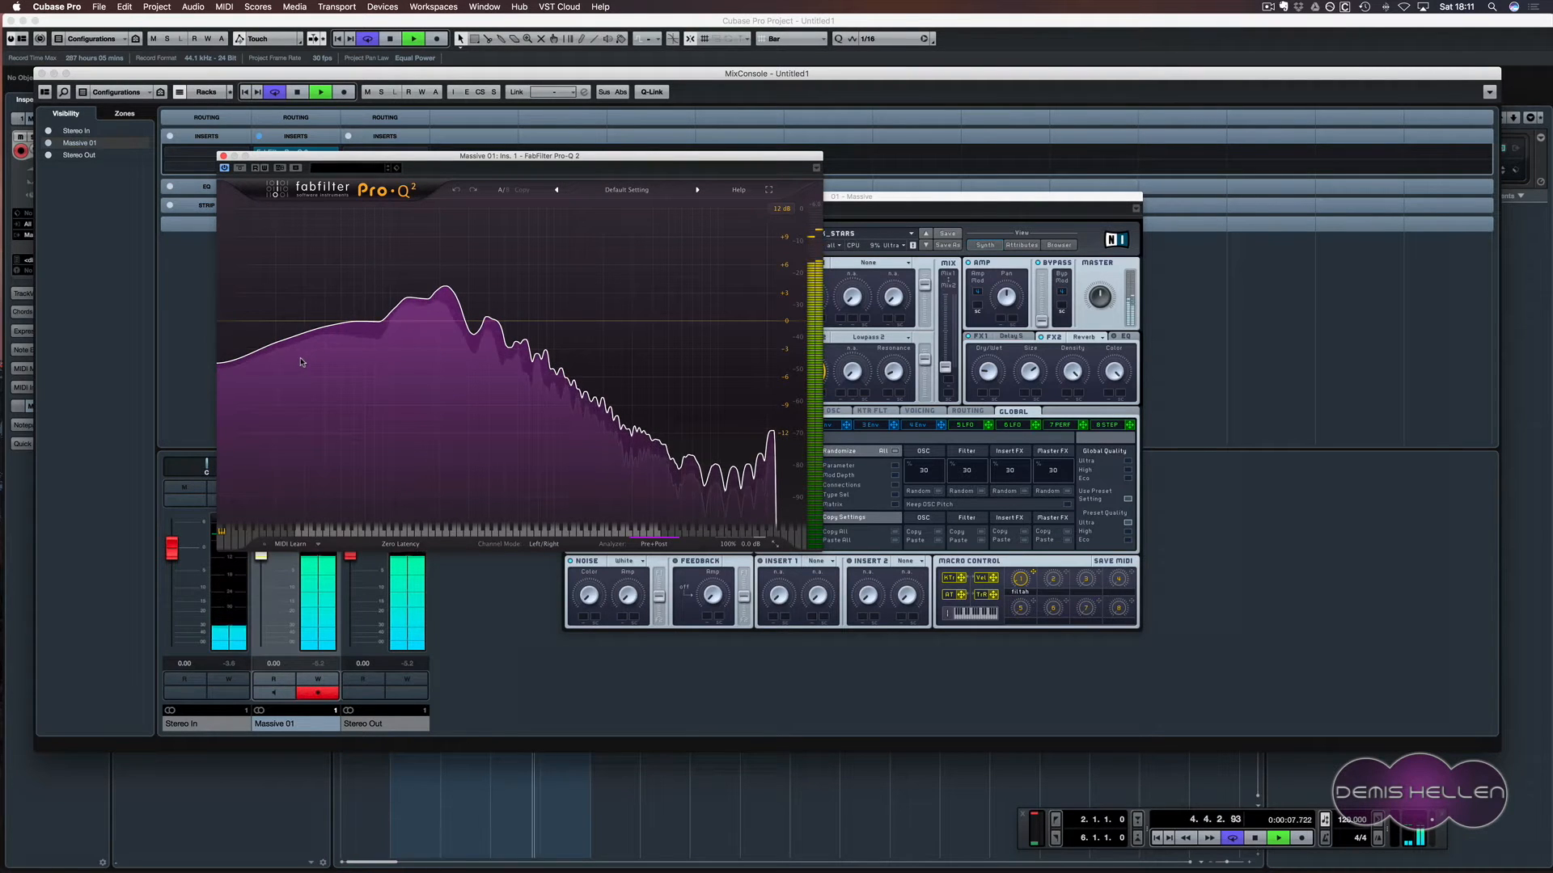
left_click(1042, 339)
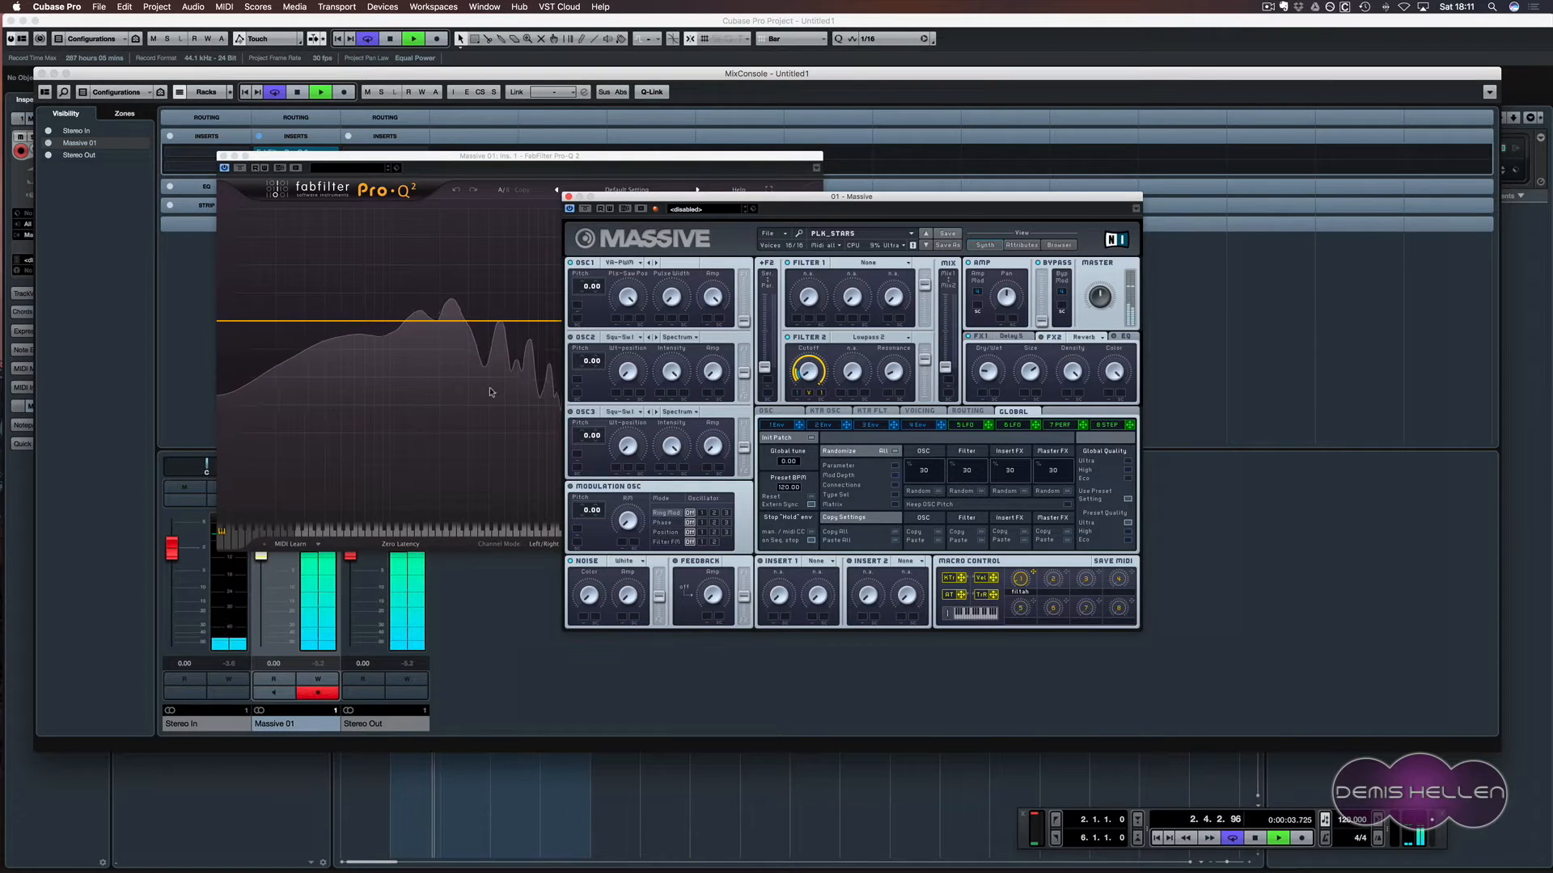
mouse_move(410, 392)
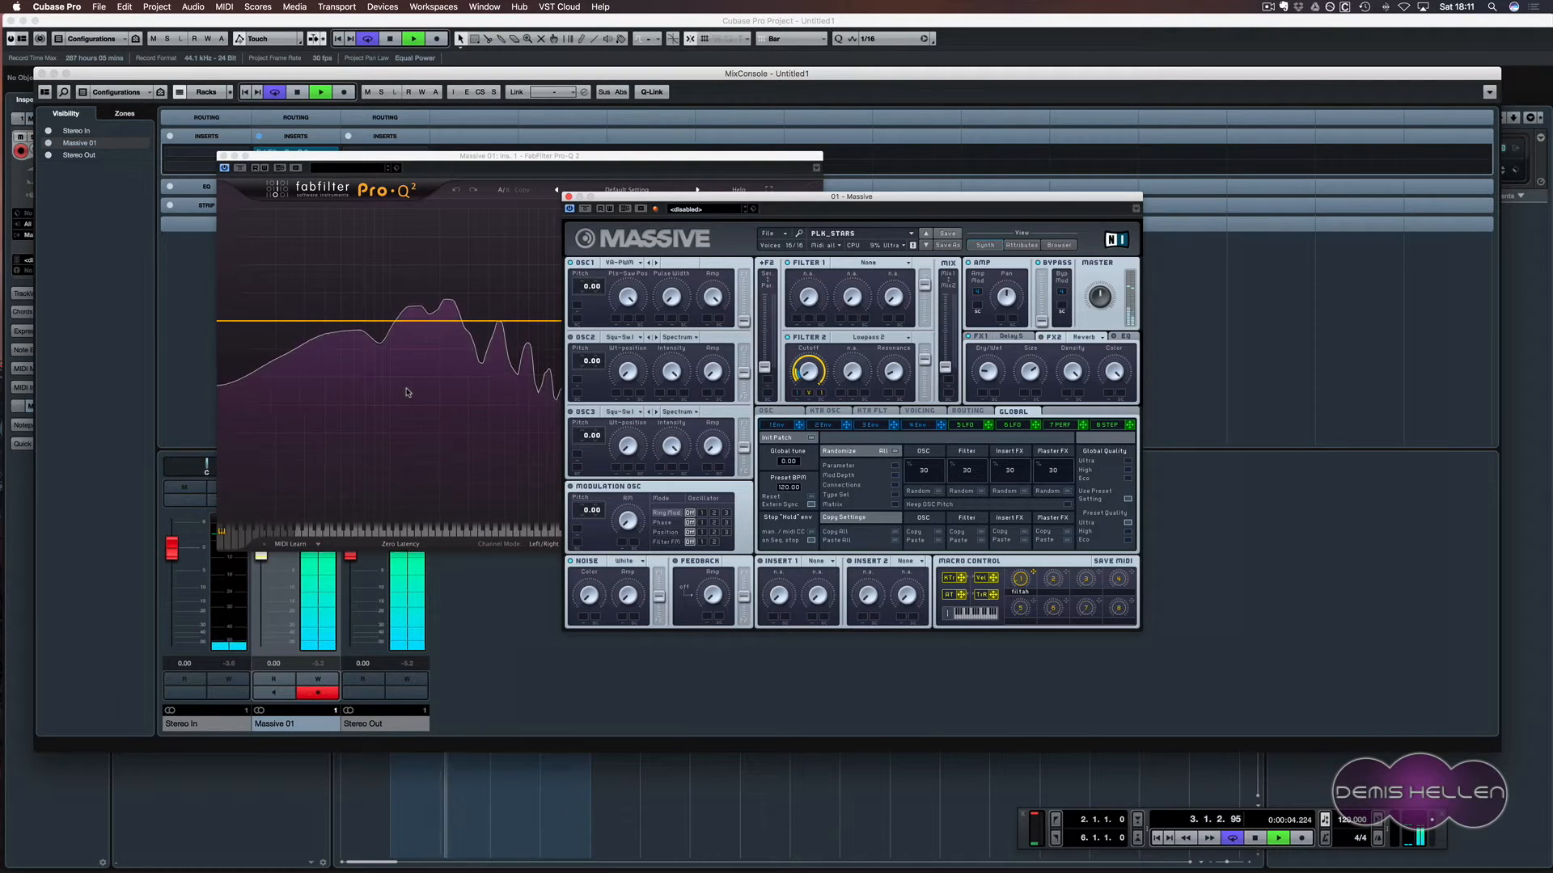
- Add a bell band at about 43 Hz in Pro-Q 2 and set its gain to about 0 dB
left_click(330, 330)
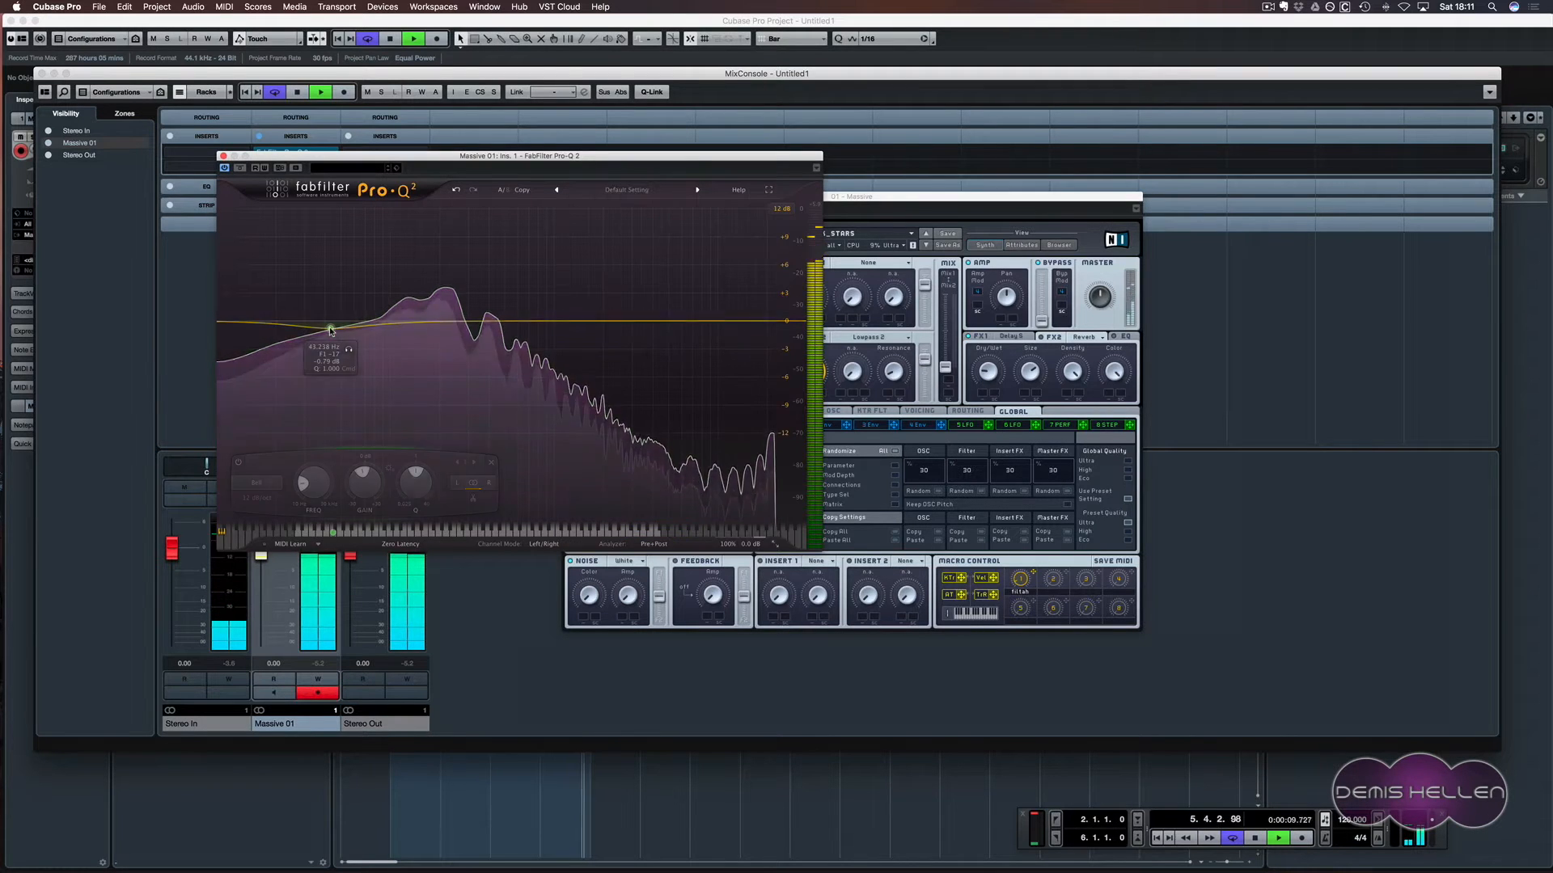
left_click_drag(330, 330, 331, 322)
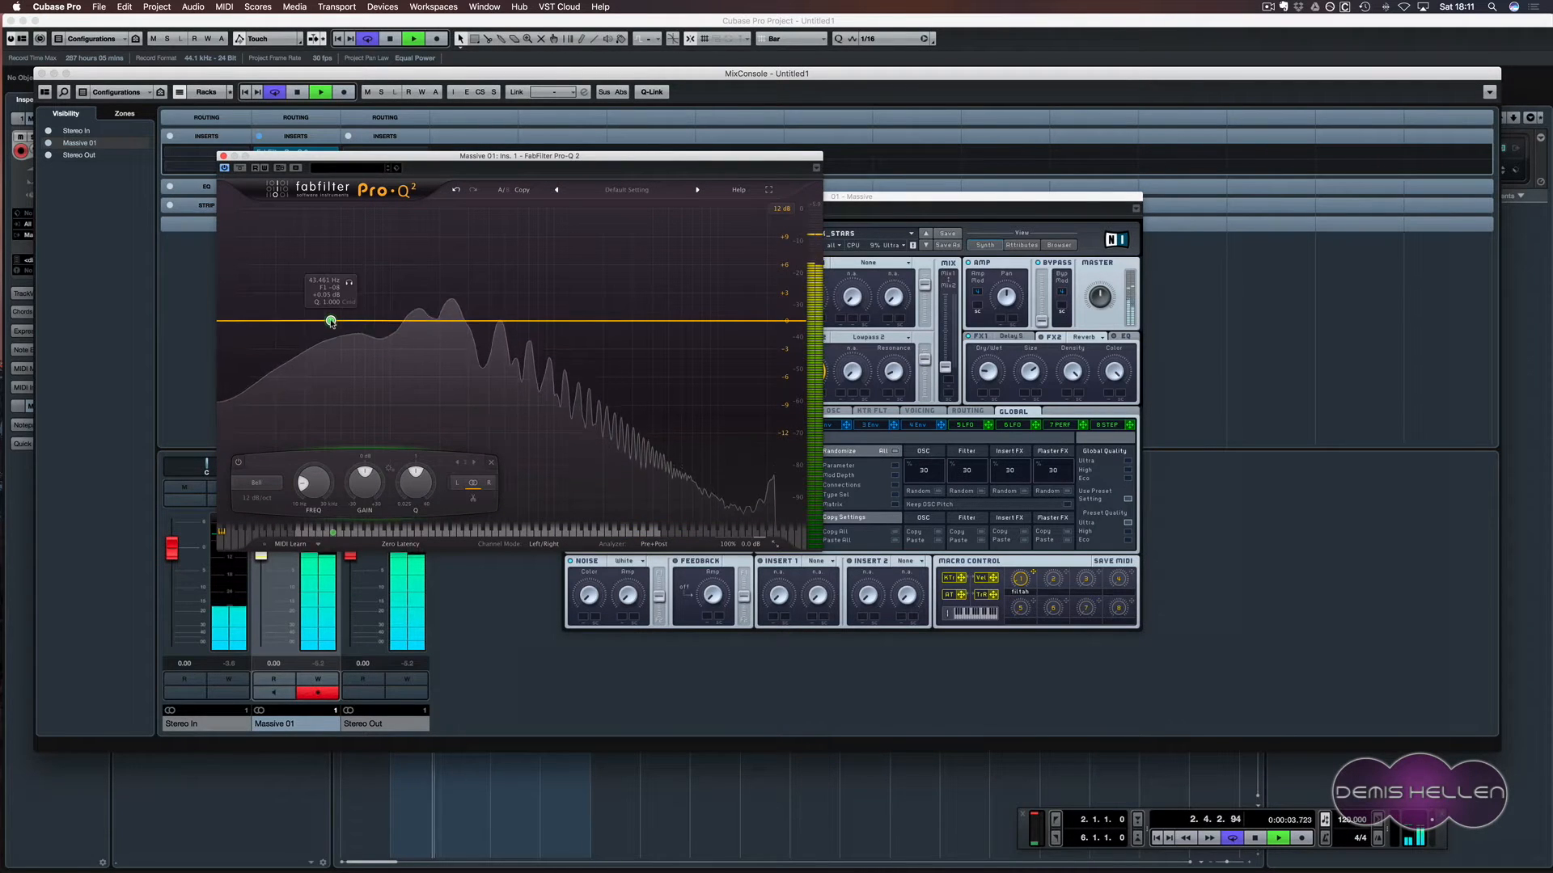
- Toggle Massive's FX2 reverb again to compare the spectrum, stop playback and close the Pro-Q 2 and Massive windows
left_click(1041, 338)
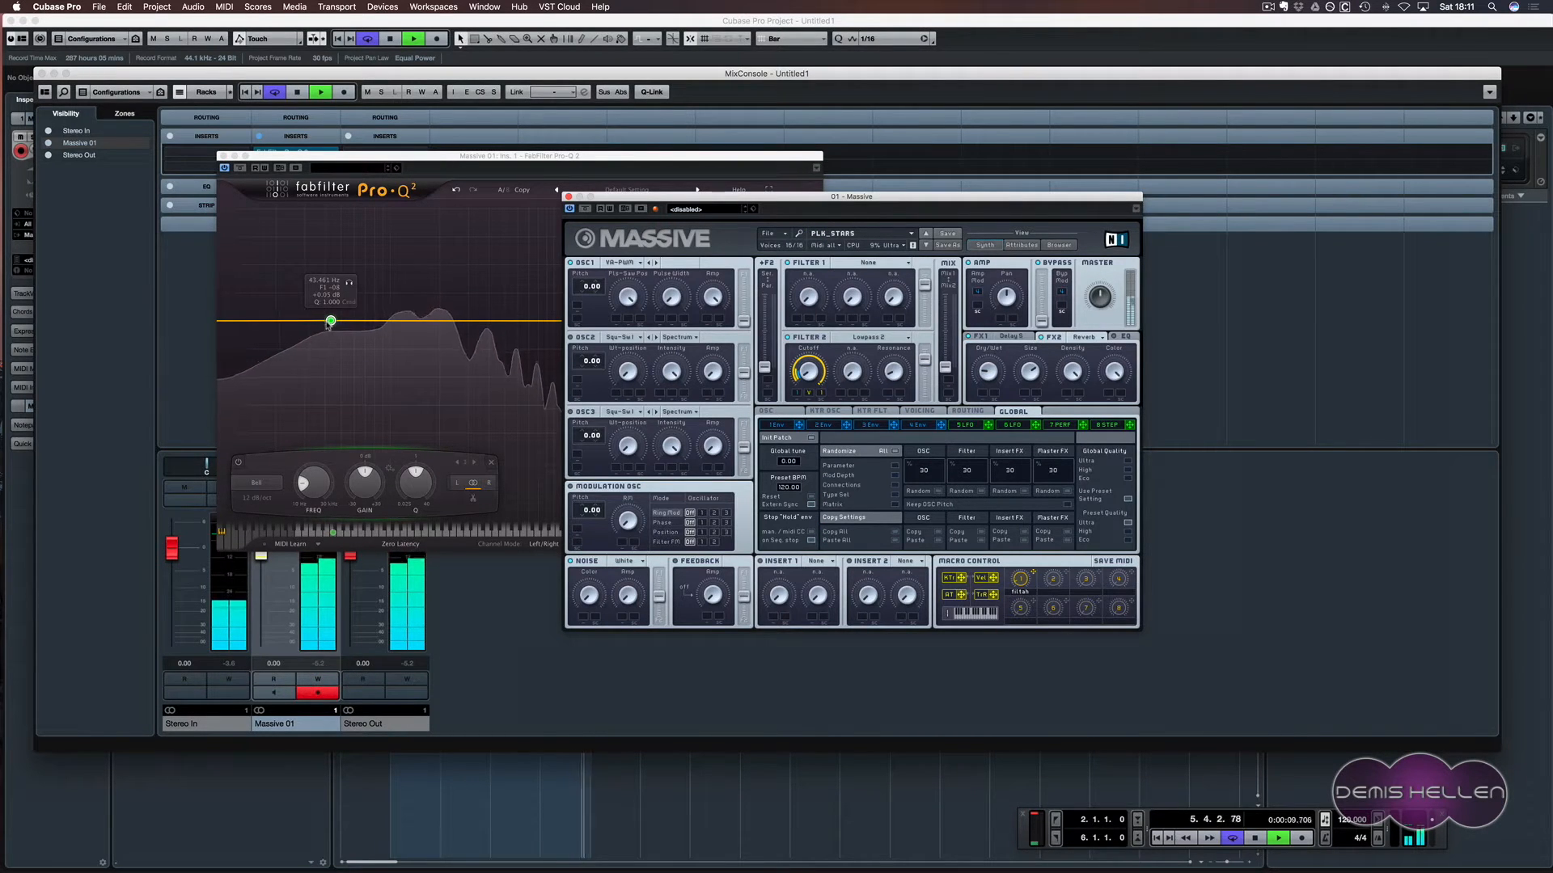
key("space")
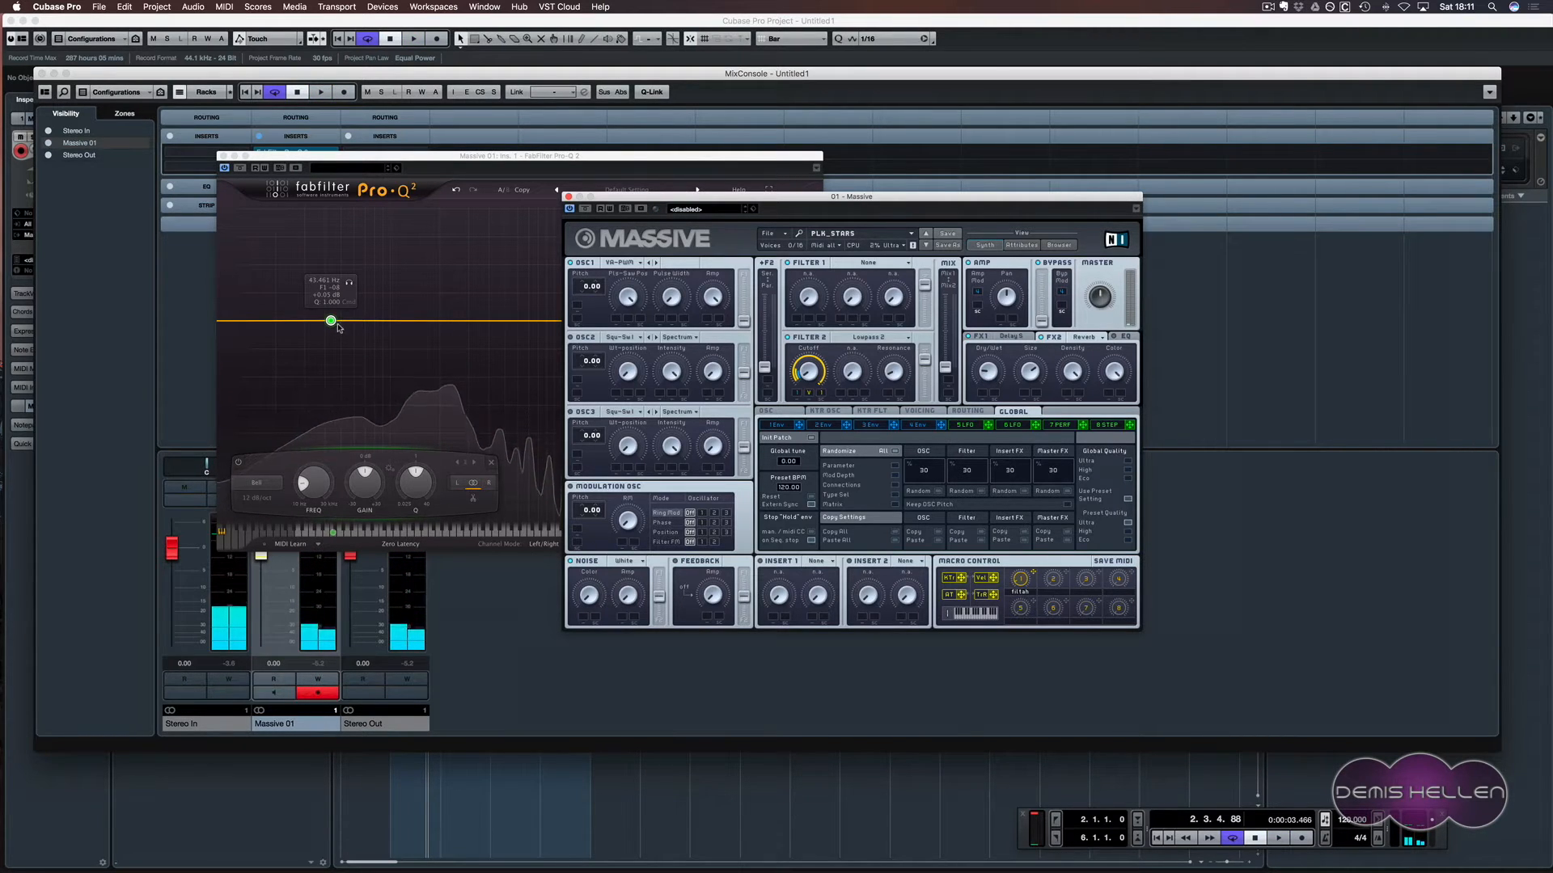
left_click(224, 157)
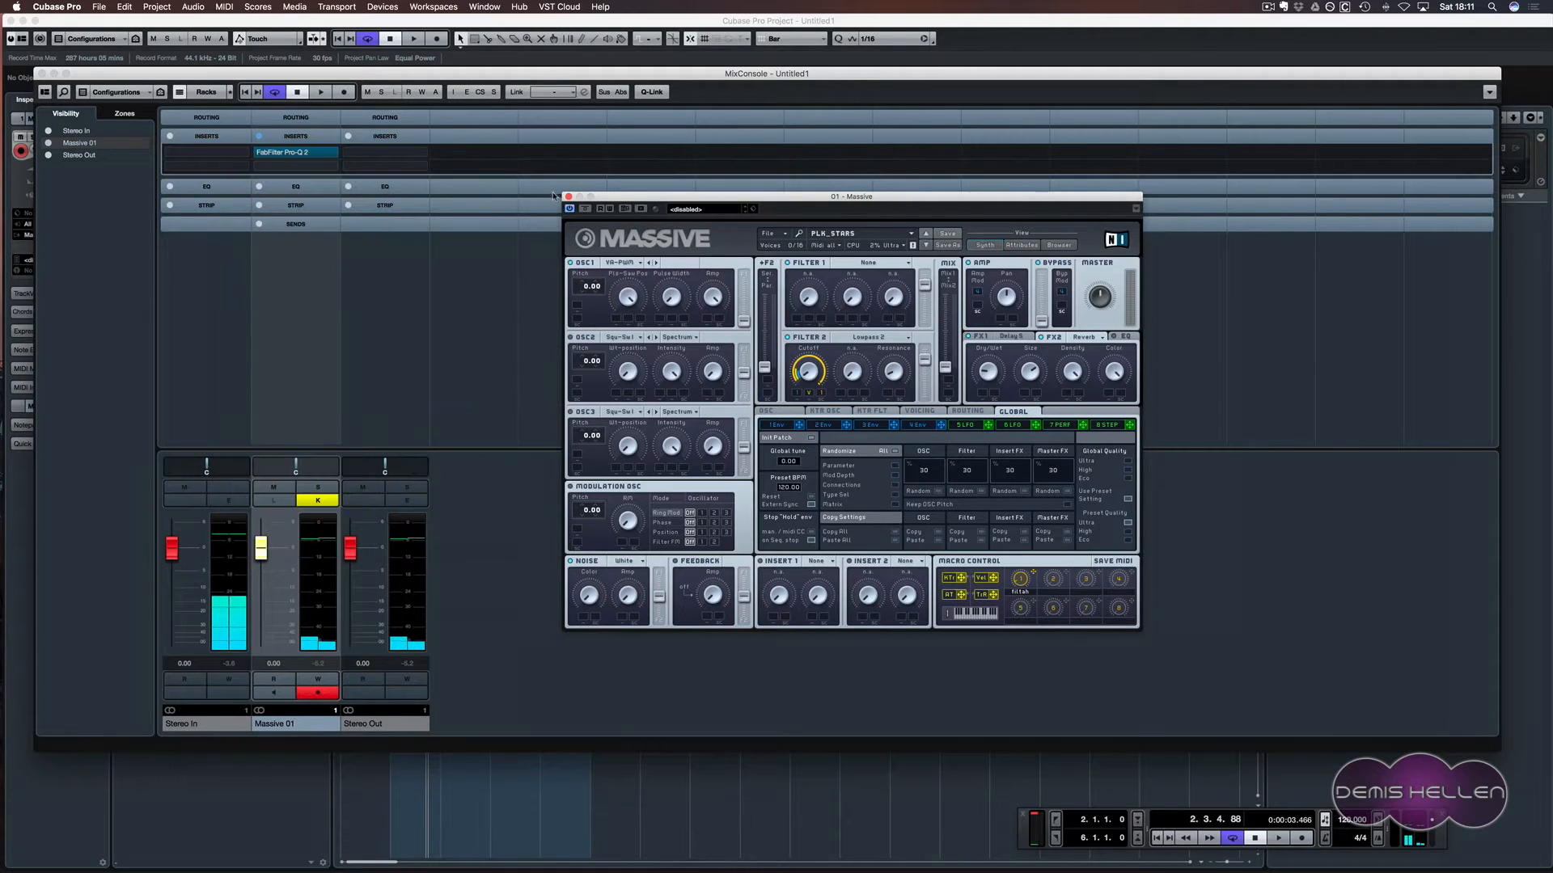
left_click(569, 197)
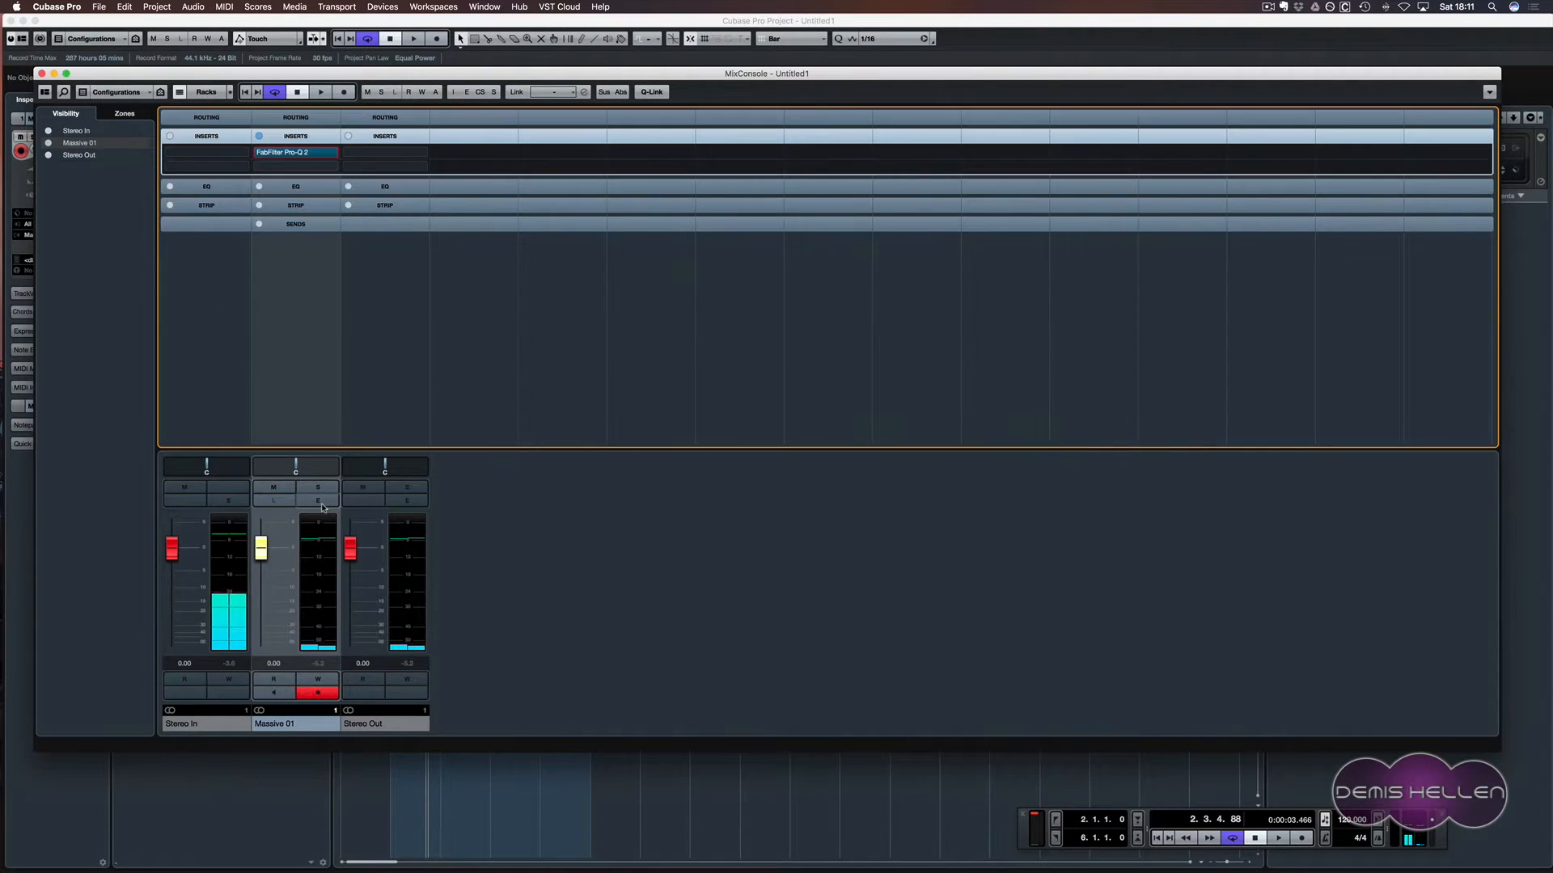
- Reopen Pro-Q 2 on the Massive 01 channel and move the low-cut band to about 21 Hz while the loop plays
mouse_move(268, 154)
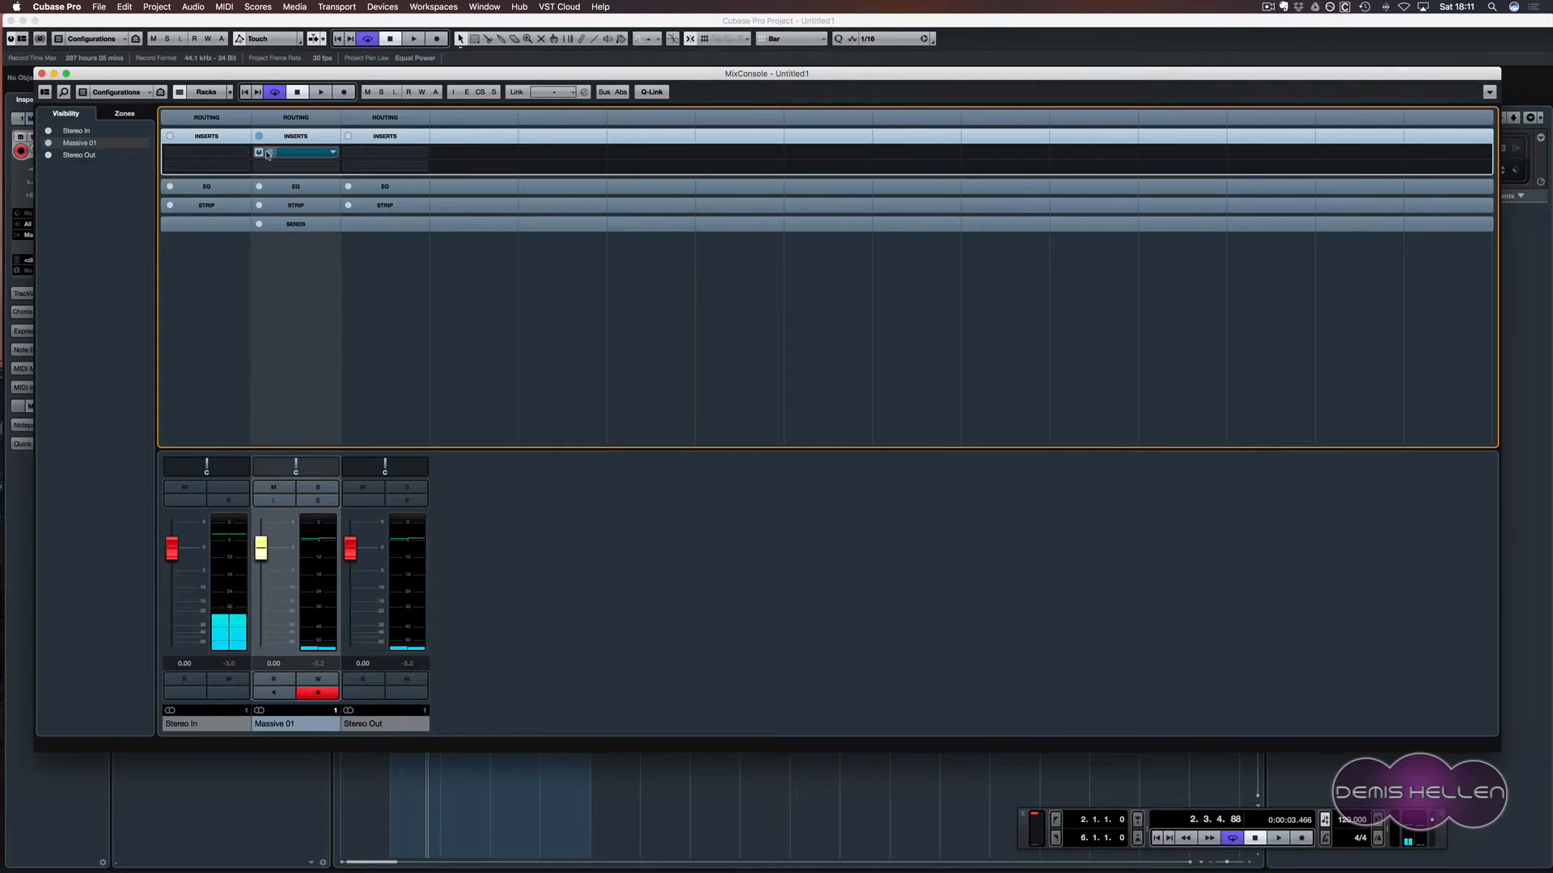
left_click_drag(229, 321, 278, 321)
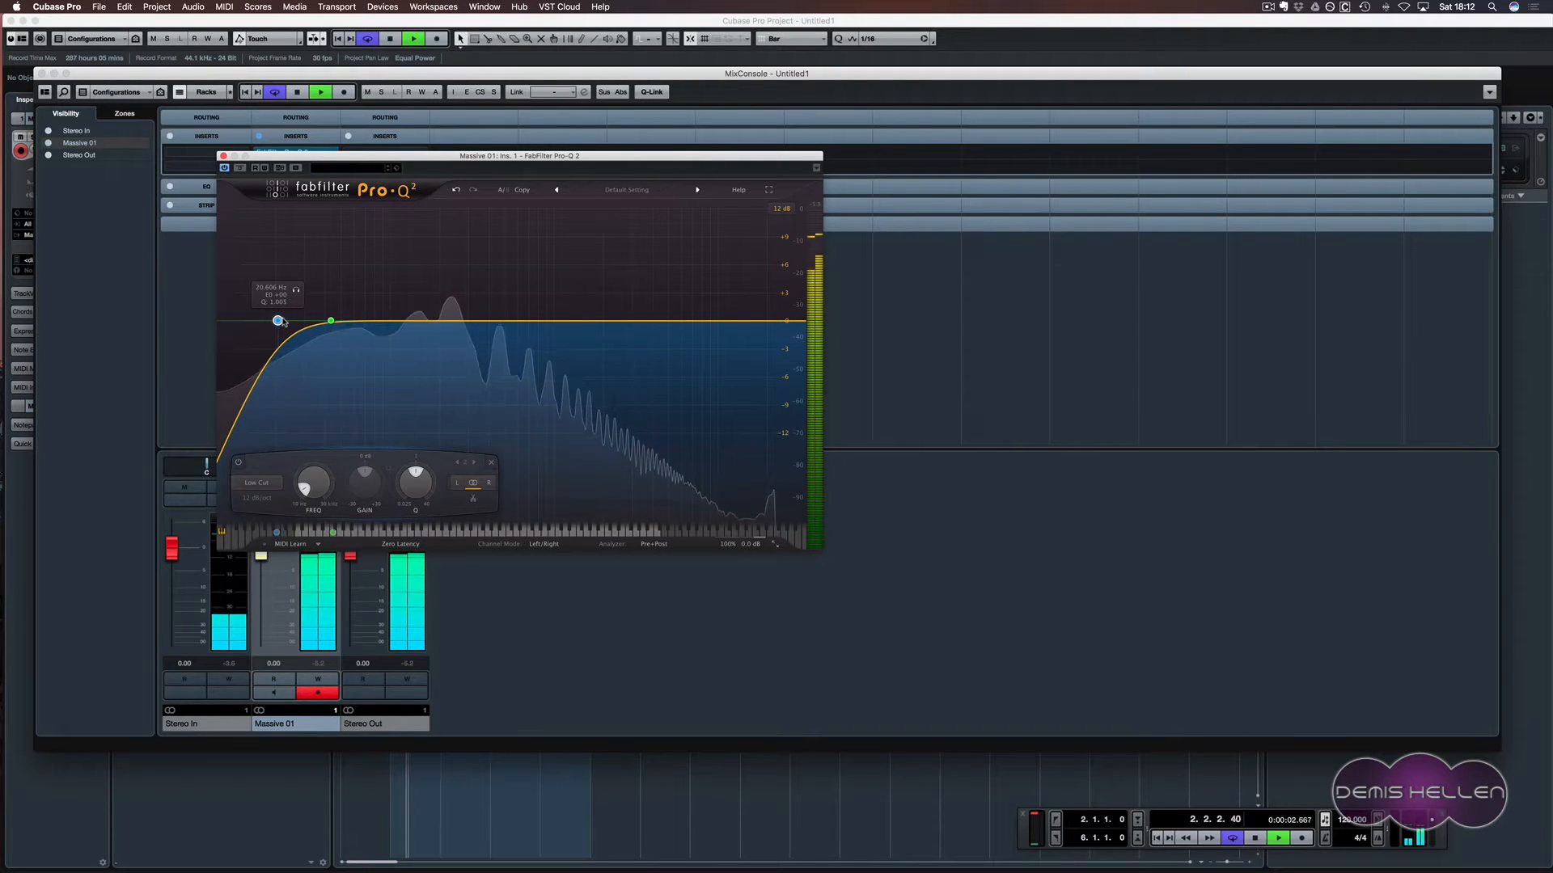
key("space")
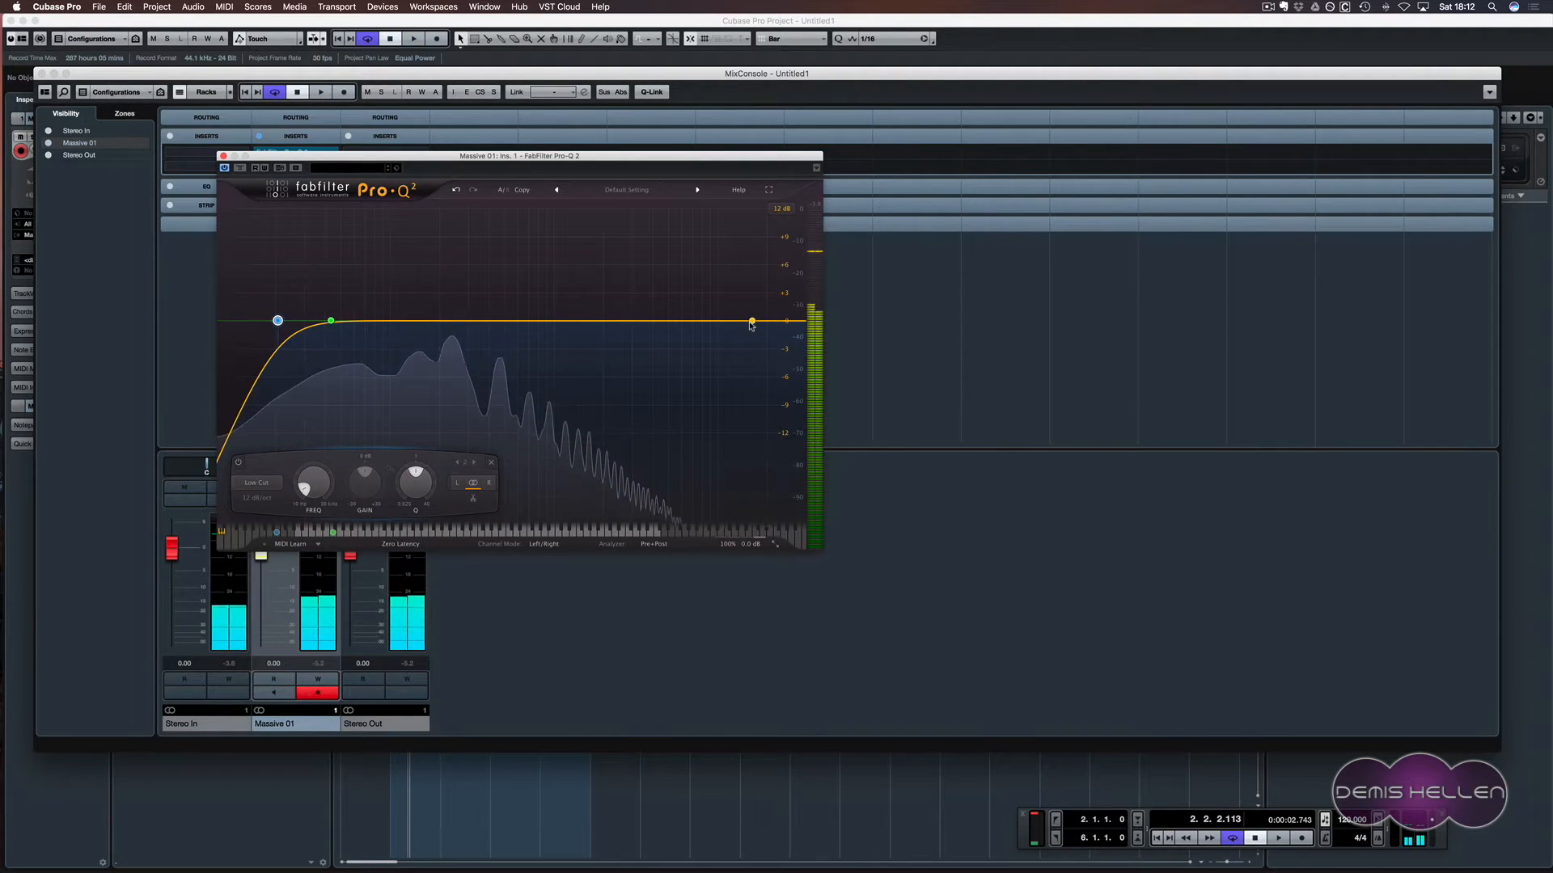
- Add a gentle high-shelf boost and a bell cut of about 1 dB near 330 Hz, audition the loop and close Pro-Q 2
left_click_drag(752, 321, 661, 314)
left_click_drag(524, 324, 475, 330)
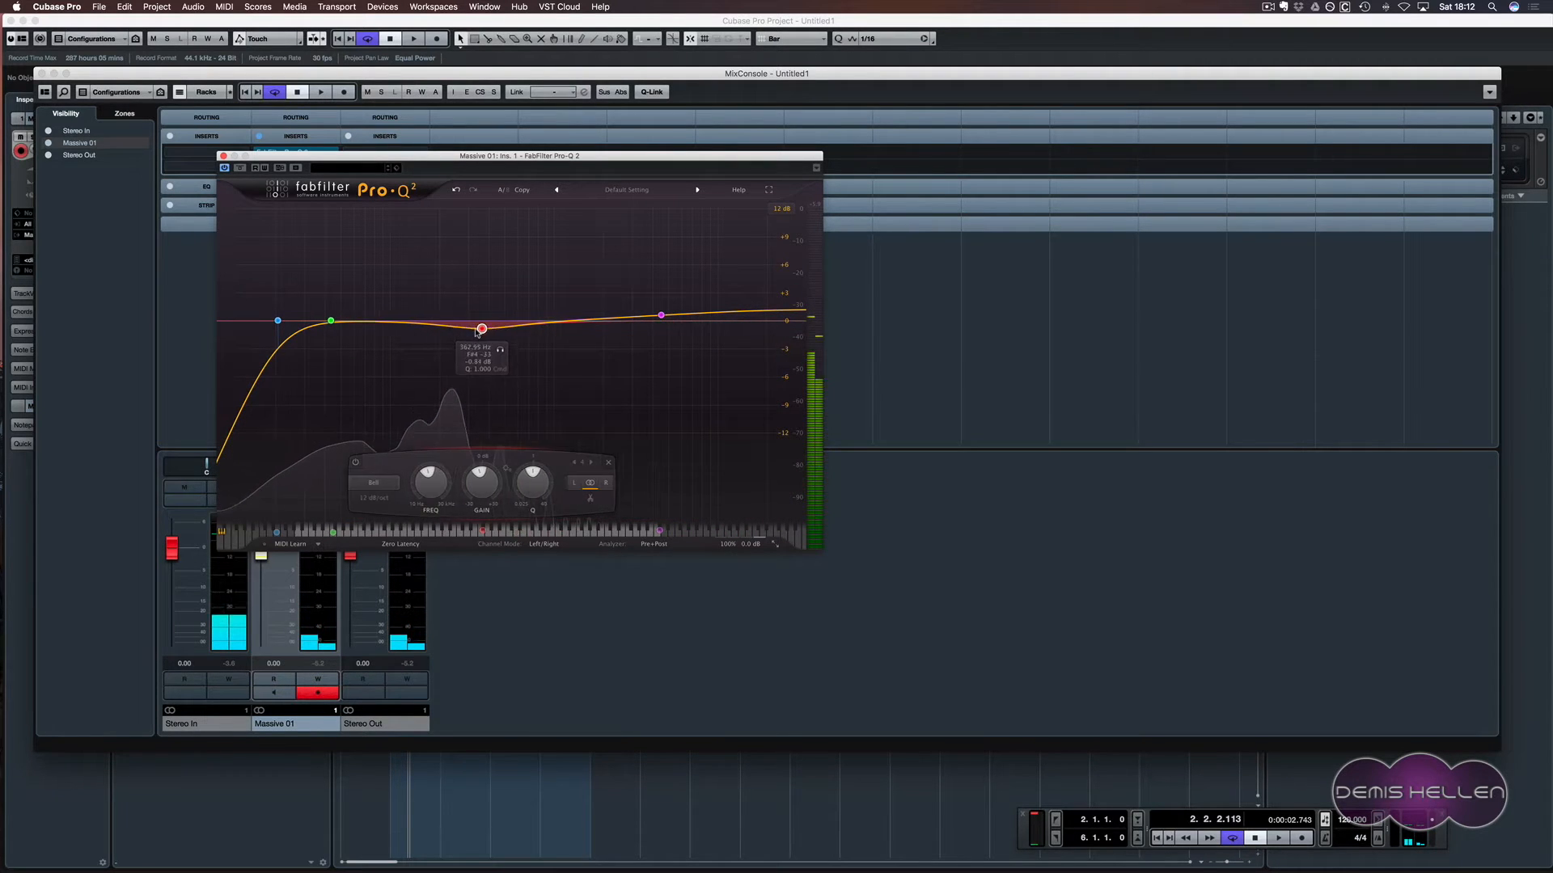
key("space")
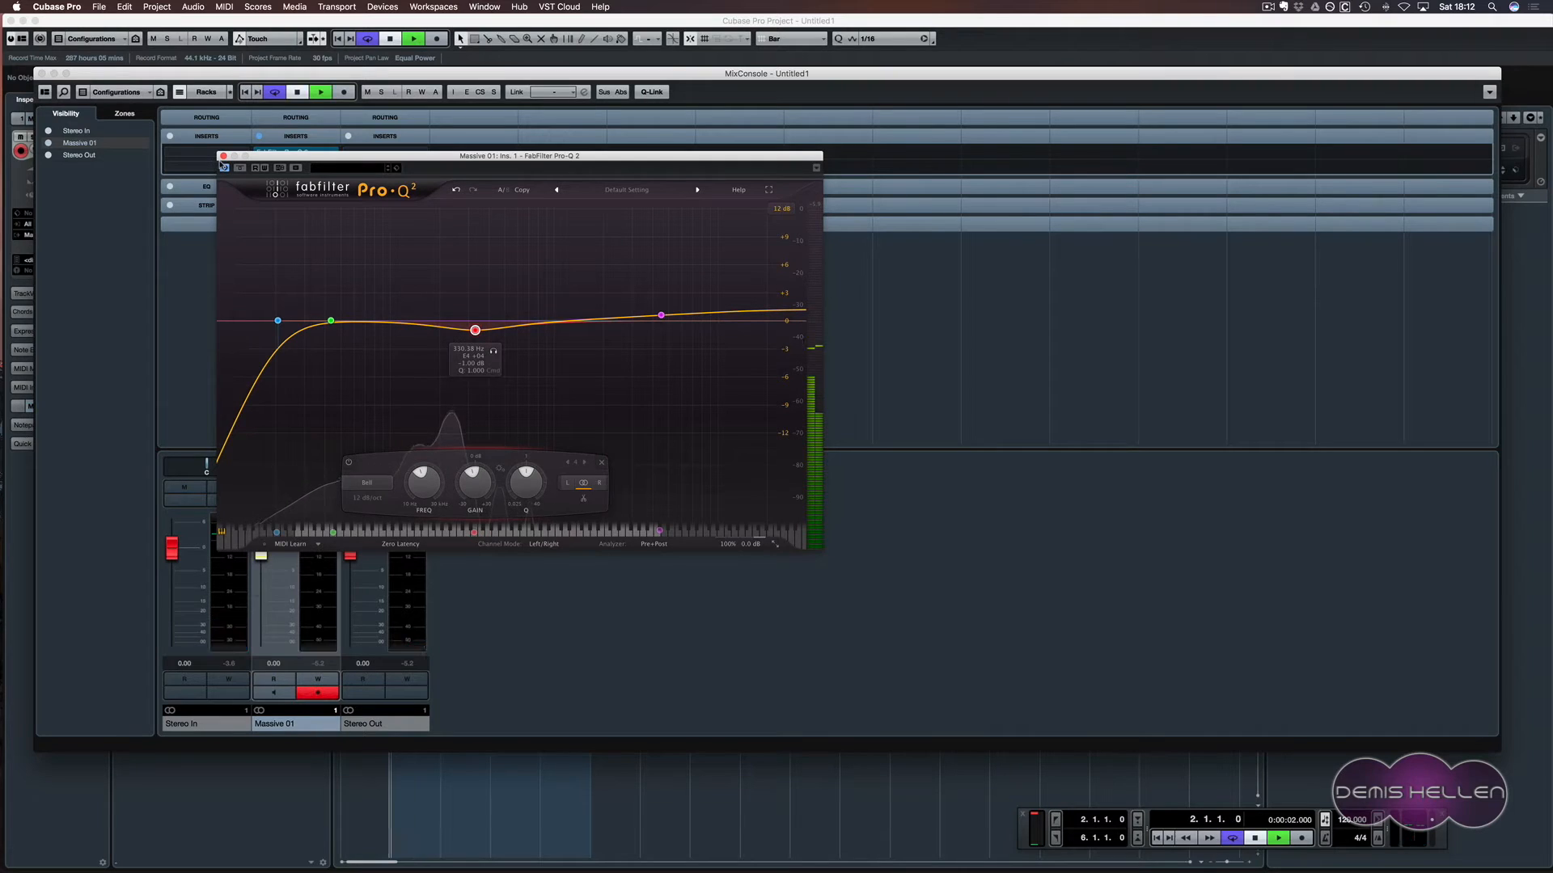
left_click(223, 156)
key("space")
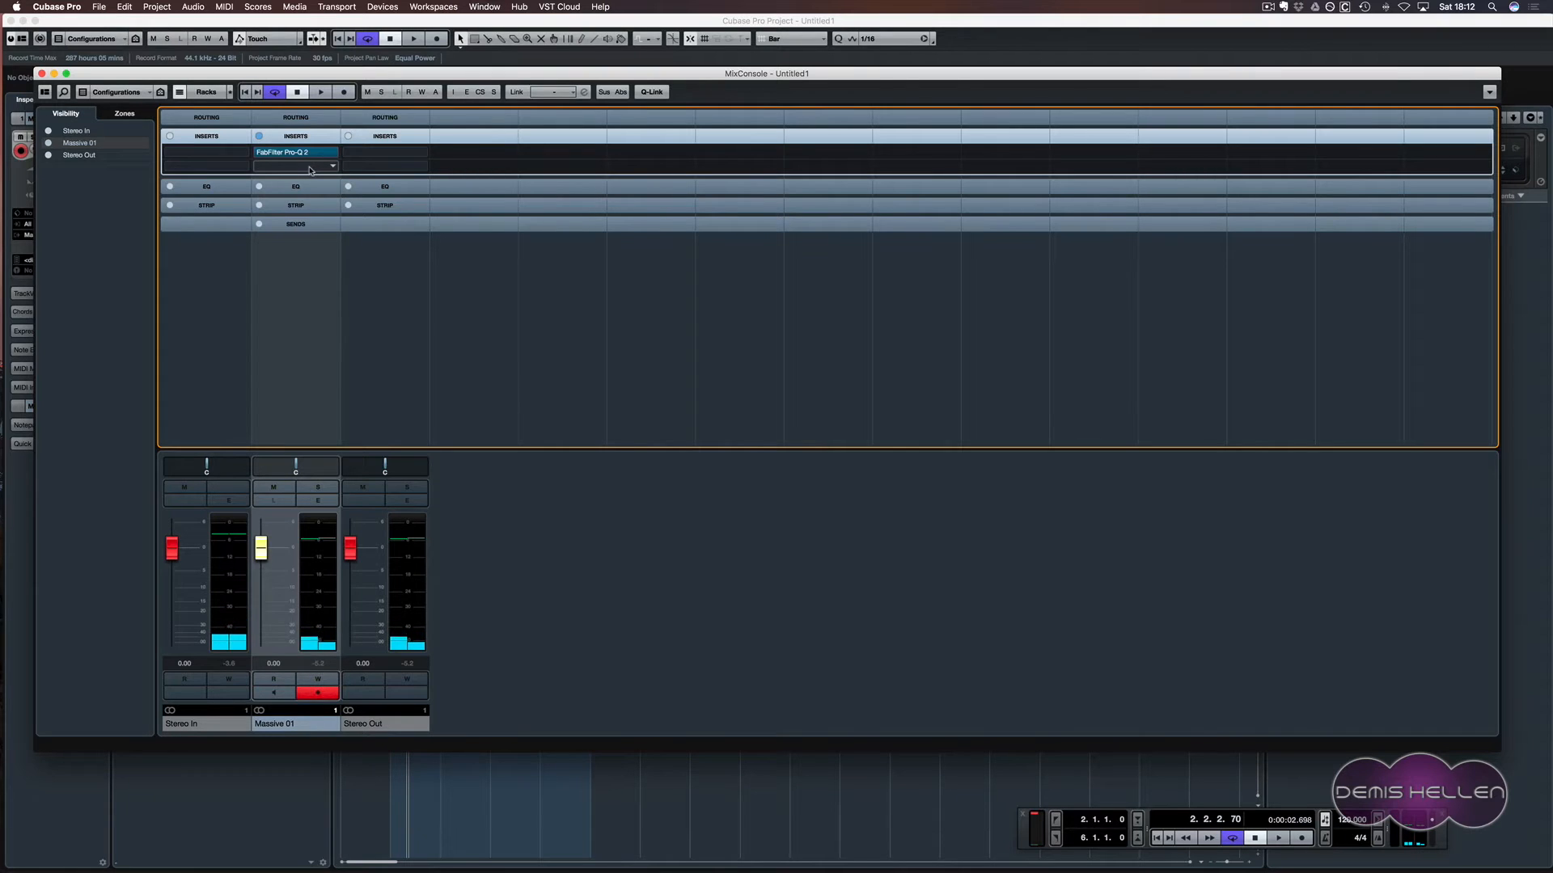
- Load the RoomWorks reverb in the second insert slot of the Massive 01 channel
left_click(310, 167)
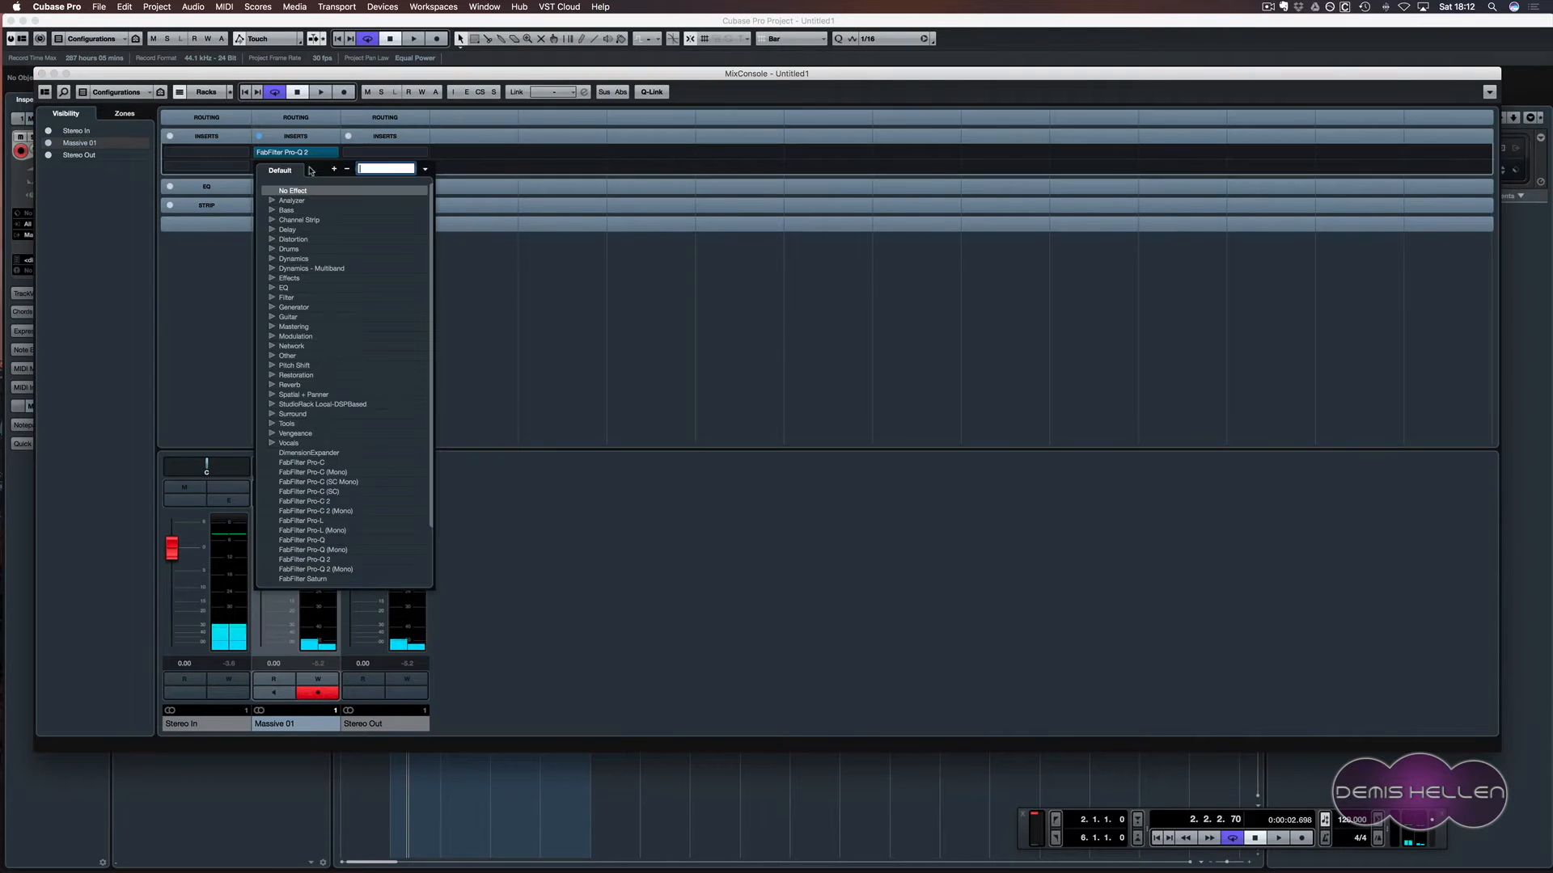
left_click(273, 386)
scroll(339, 485, "down", 10)
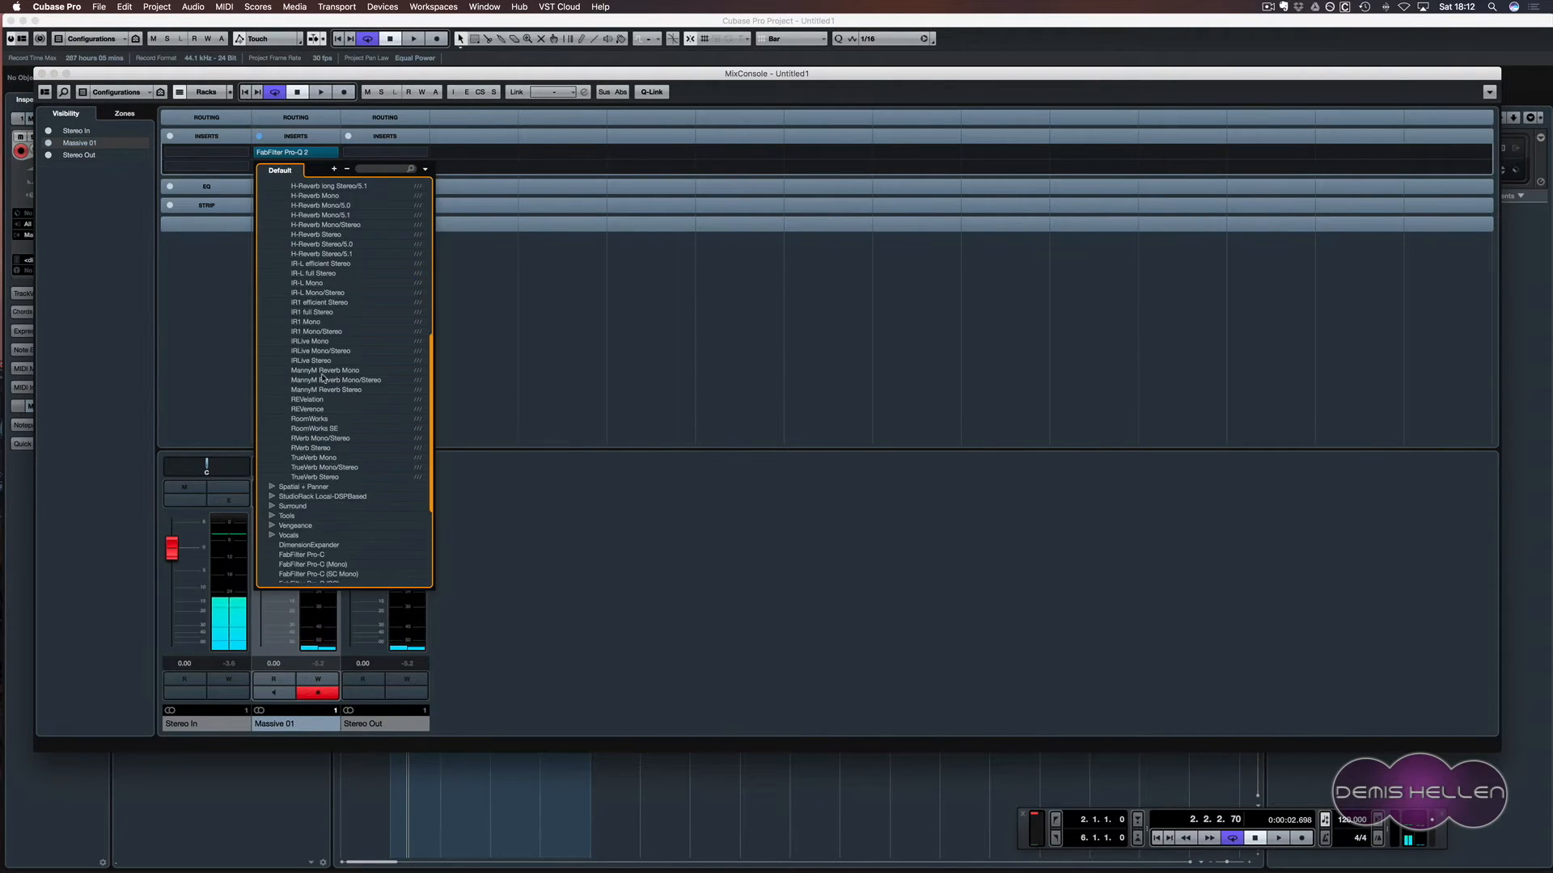
left_click(306, 419)
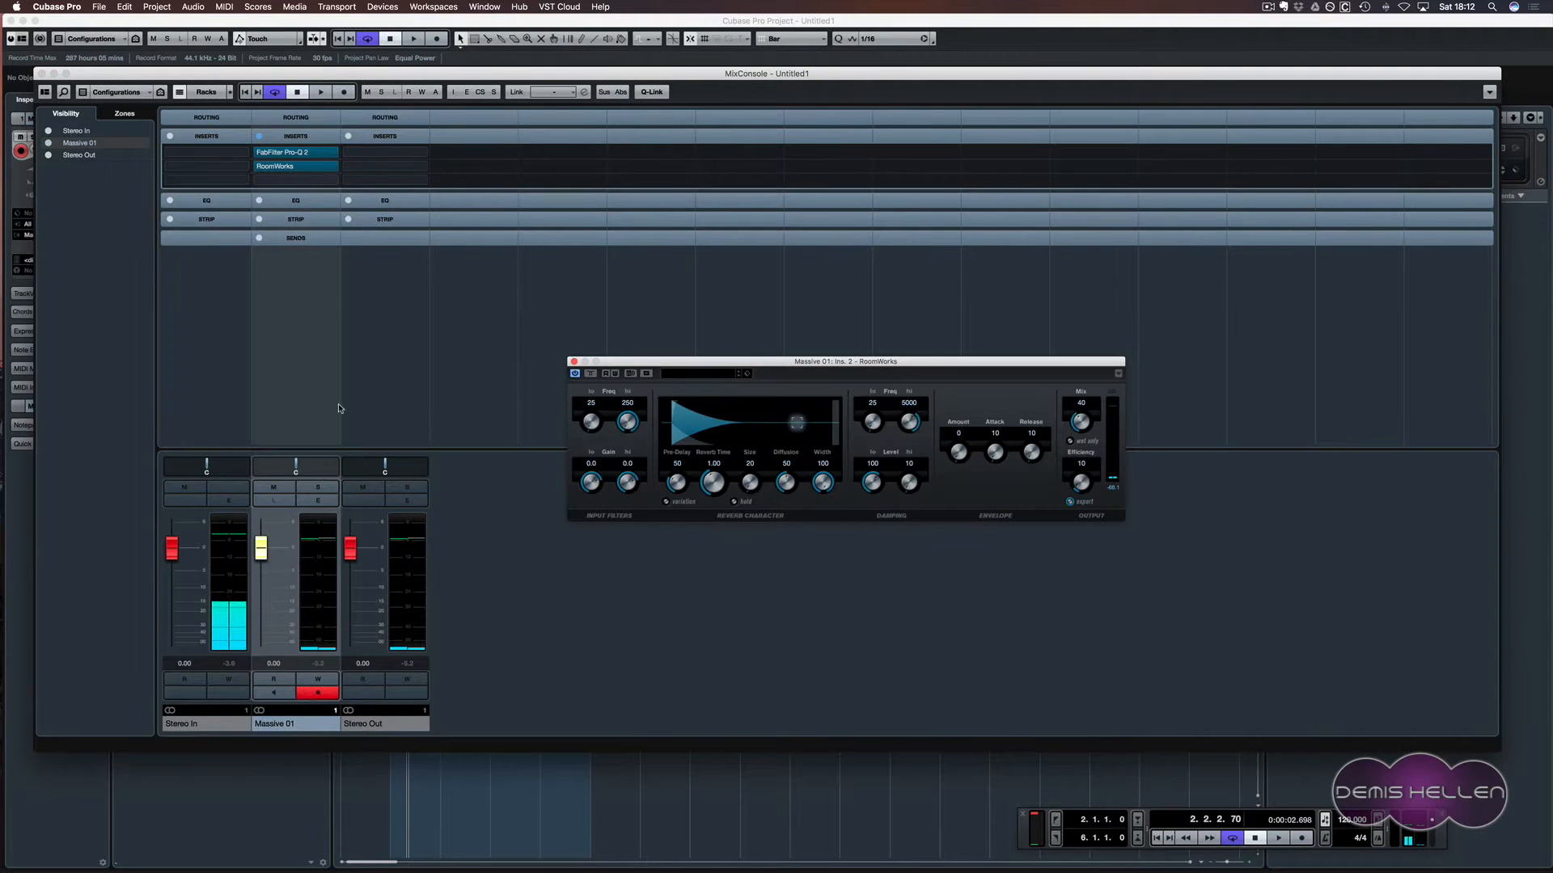
- Set RoomWorks to pre-delay 12, reverb time 3.76, size 188 and high damping level 110, lower its mix, audition the loop and close it
left_click_drag(676, 486, 718, 481)
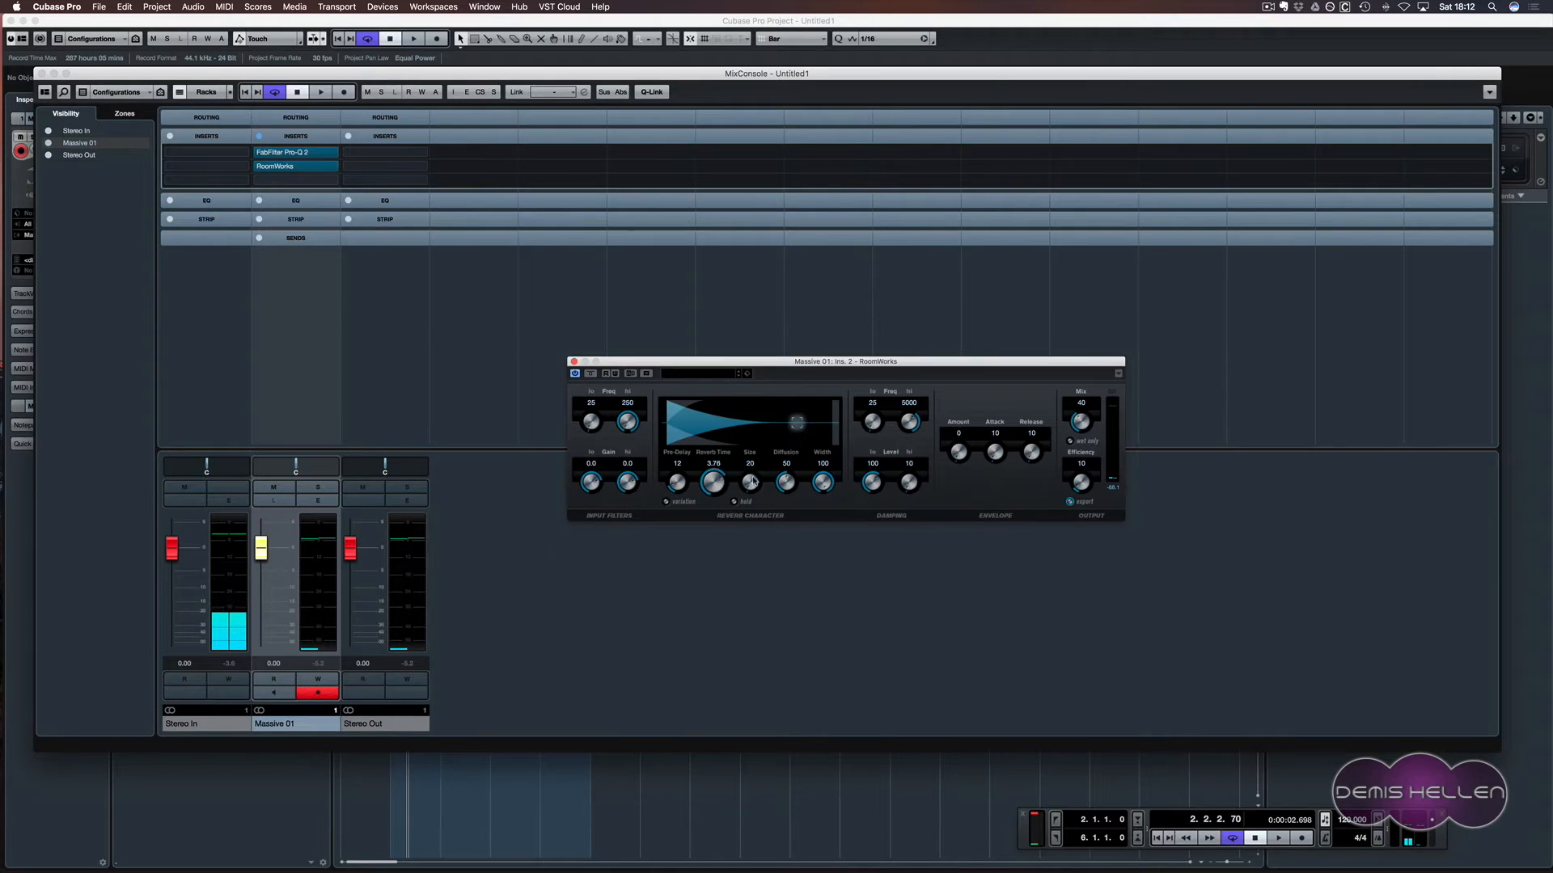
left_click_drag(739, 483, 704, 489)
left_click_drag(763, 440, 760, 418)
left_click_drag(1064, 447, 1064, 443)
key("KP_1")
key("space")
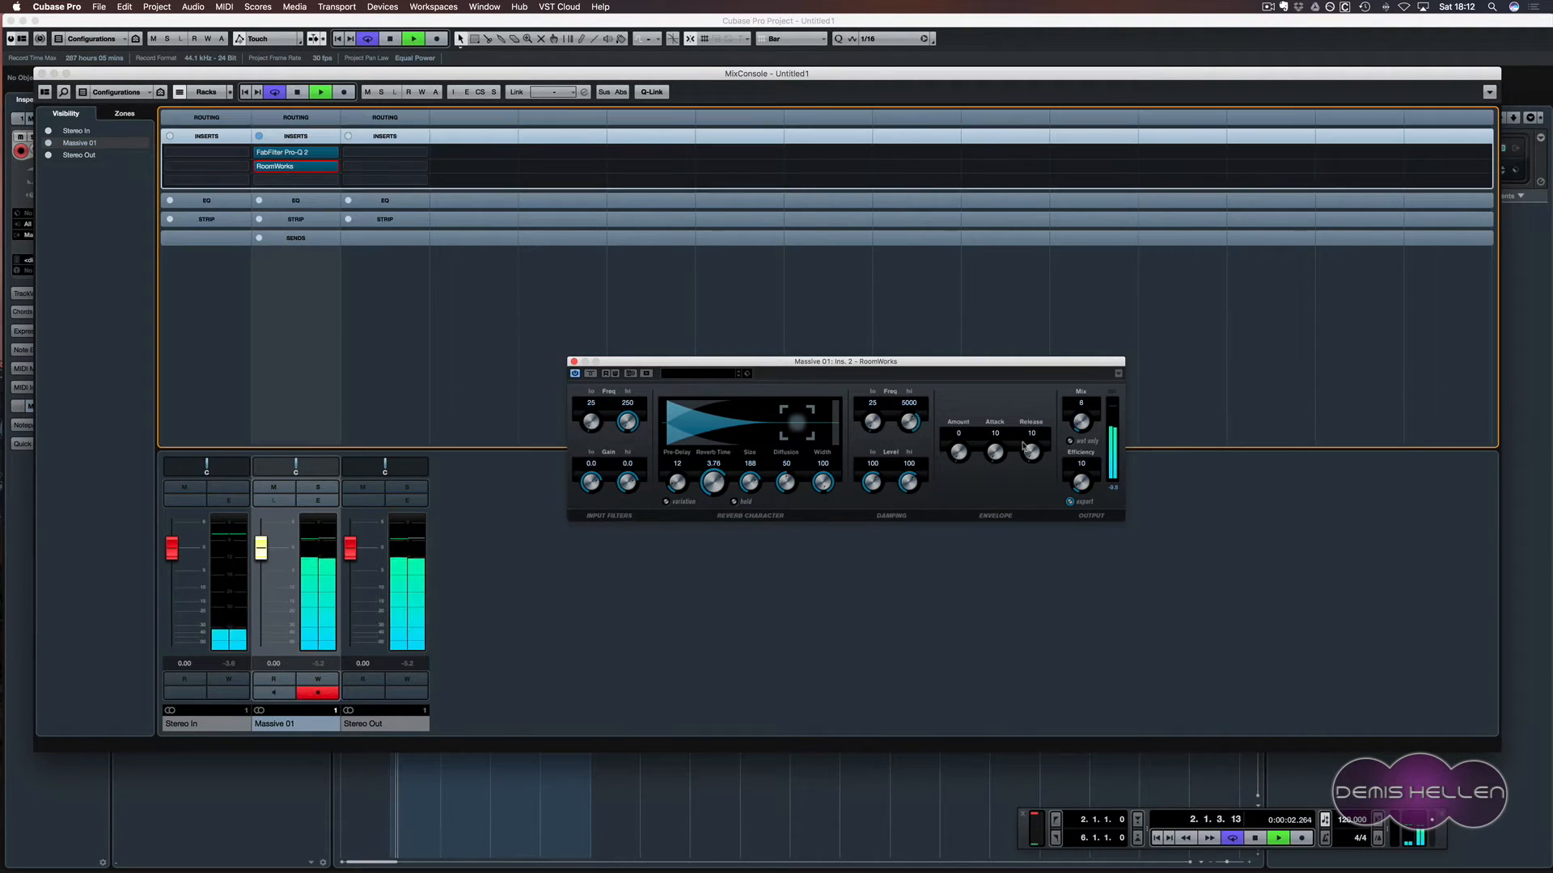
left_click_drag(908, 488, 907, 482)
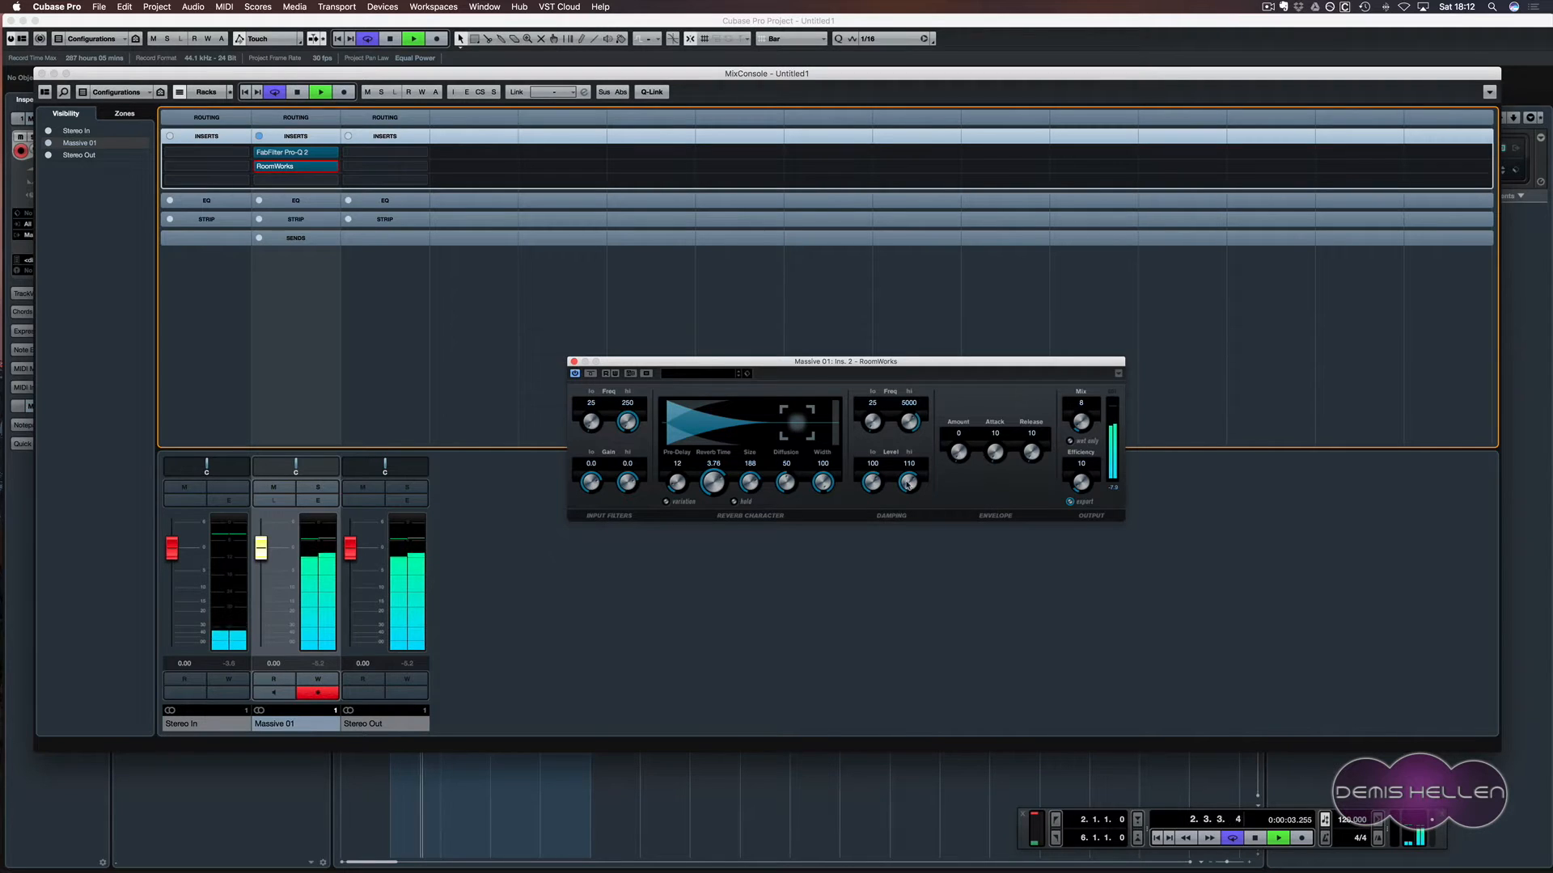
left_click(574, 363)
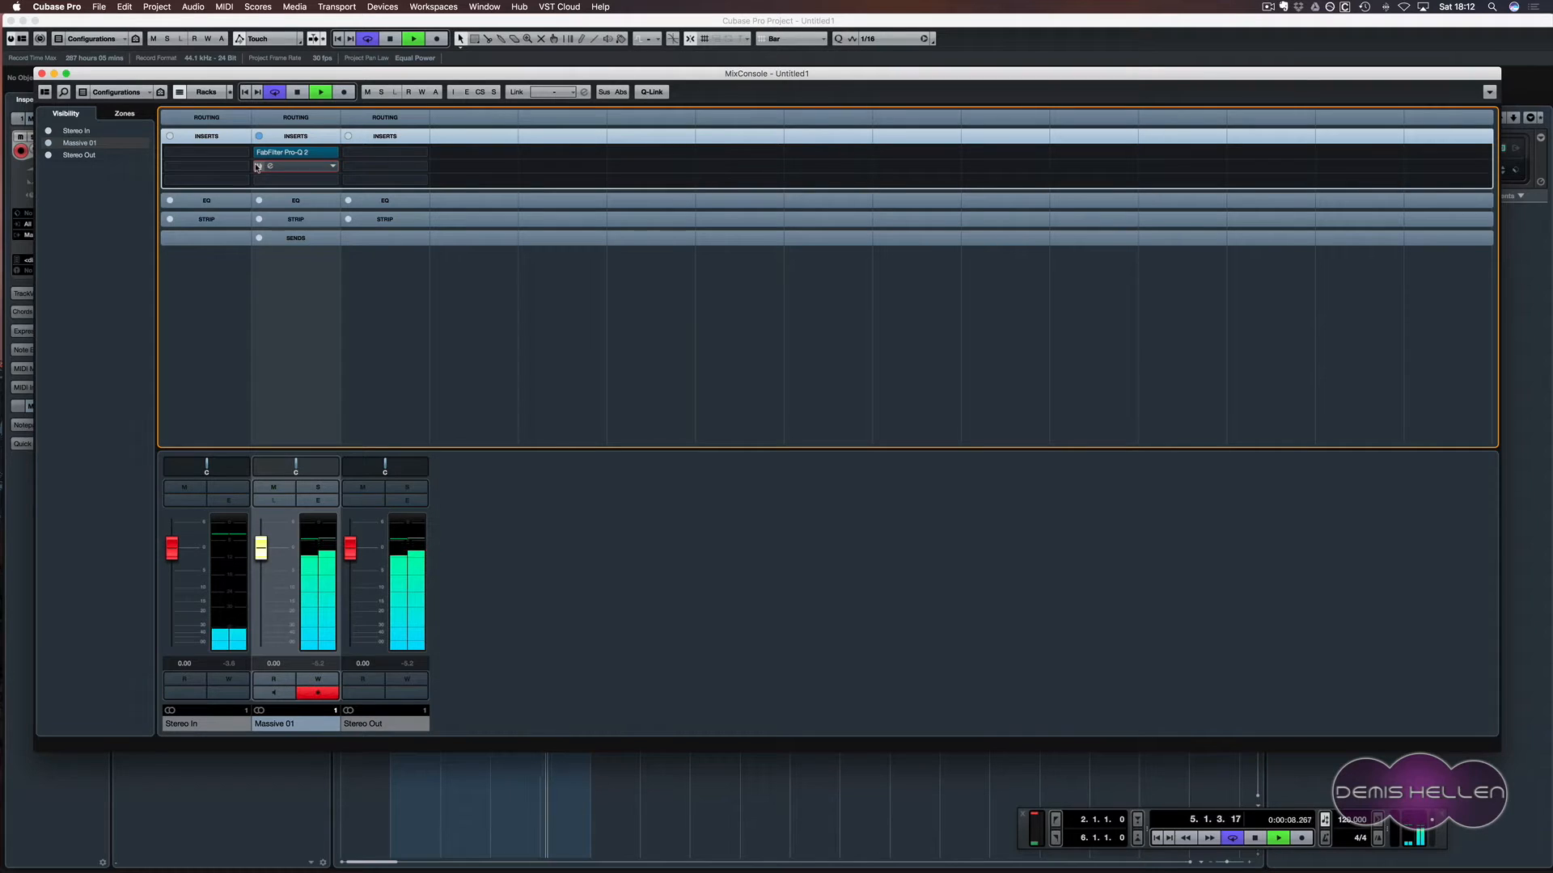
key("space")
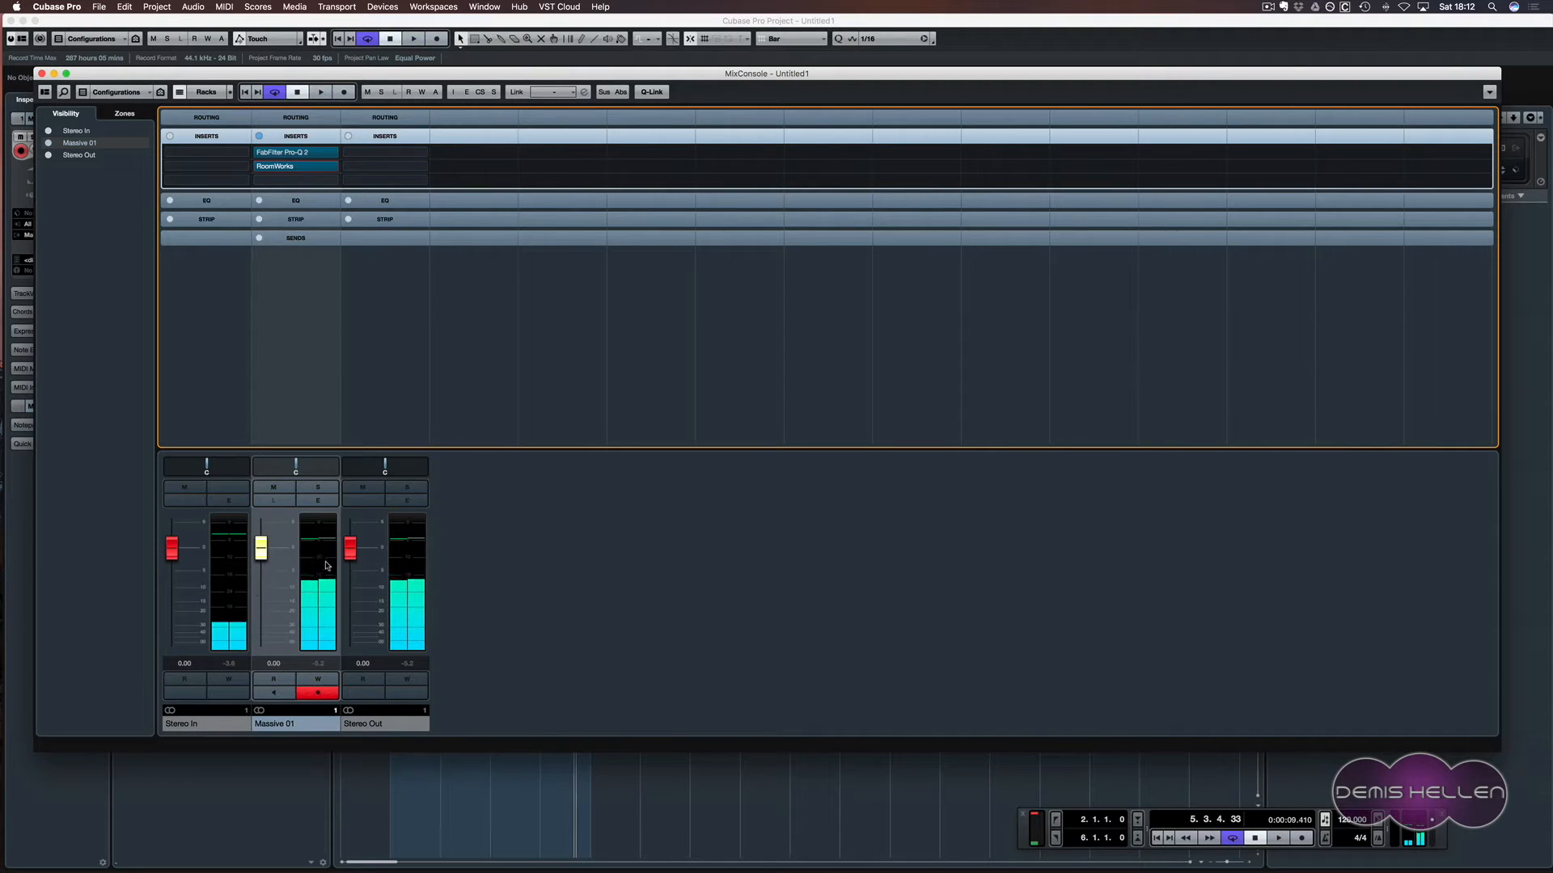
- Open Massive from the project window, play the loop to check its built-in reverb and return to the MixConsole
left_click(27, 476)
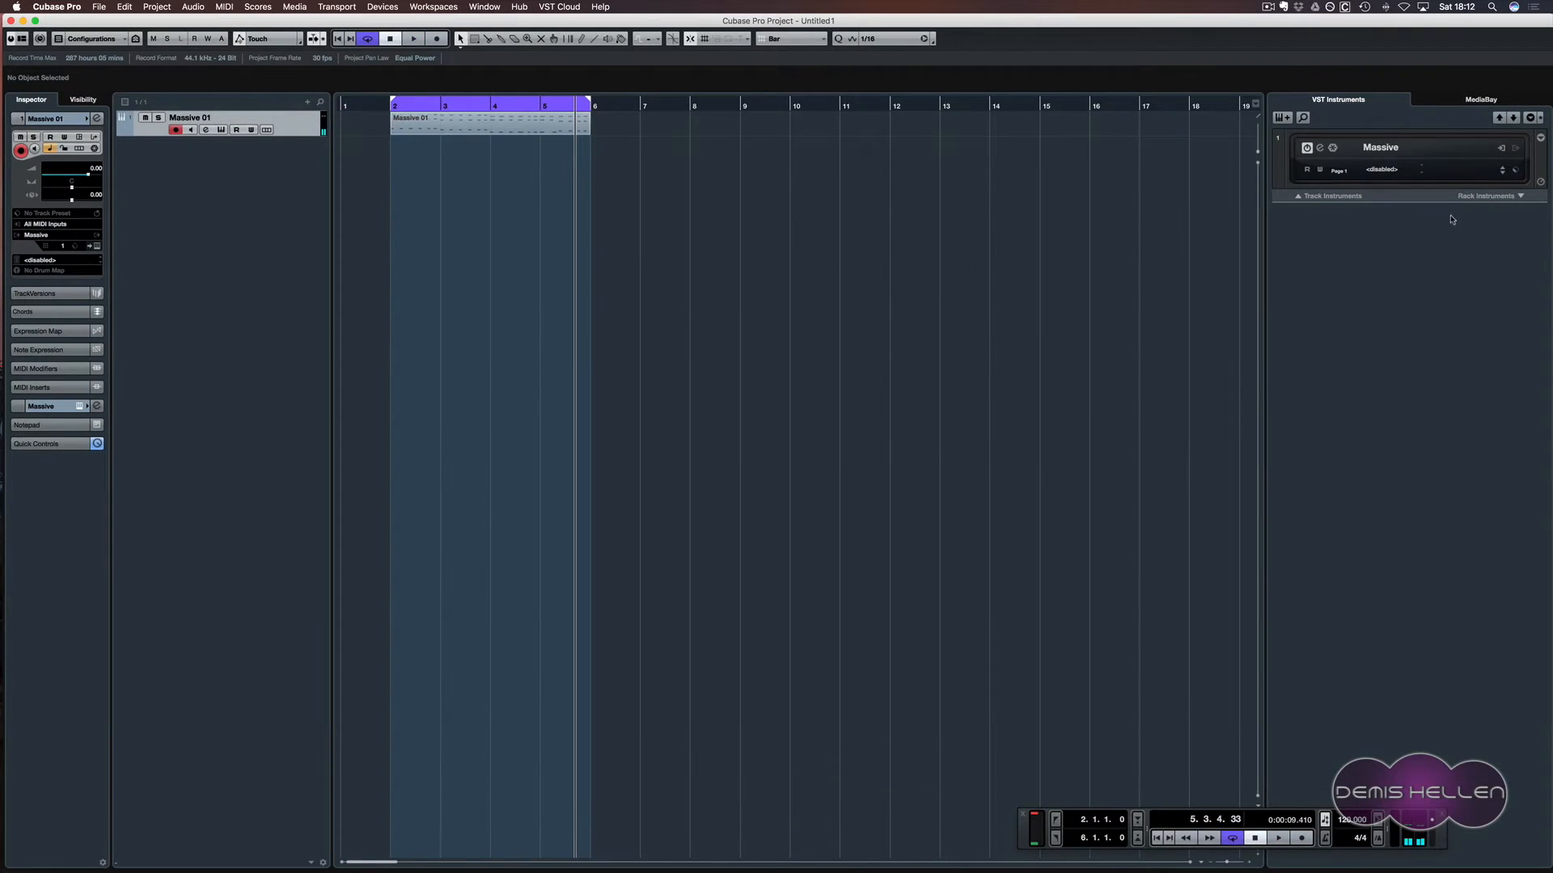
left_click(1382, 169)
left_click(1320, 148)
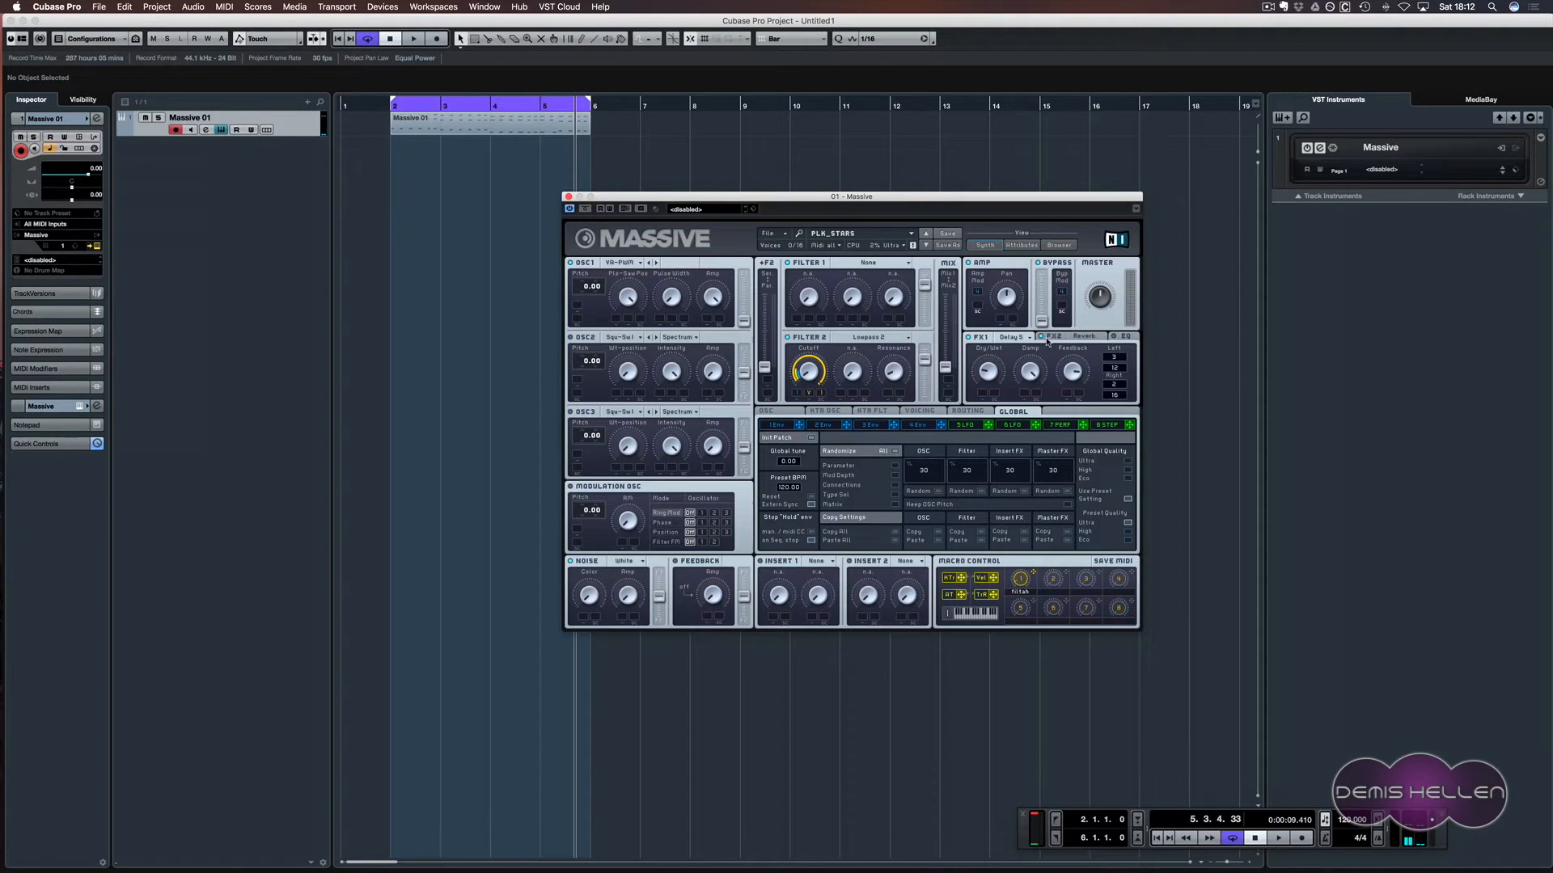
key("space")
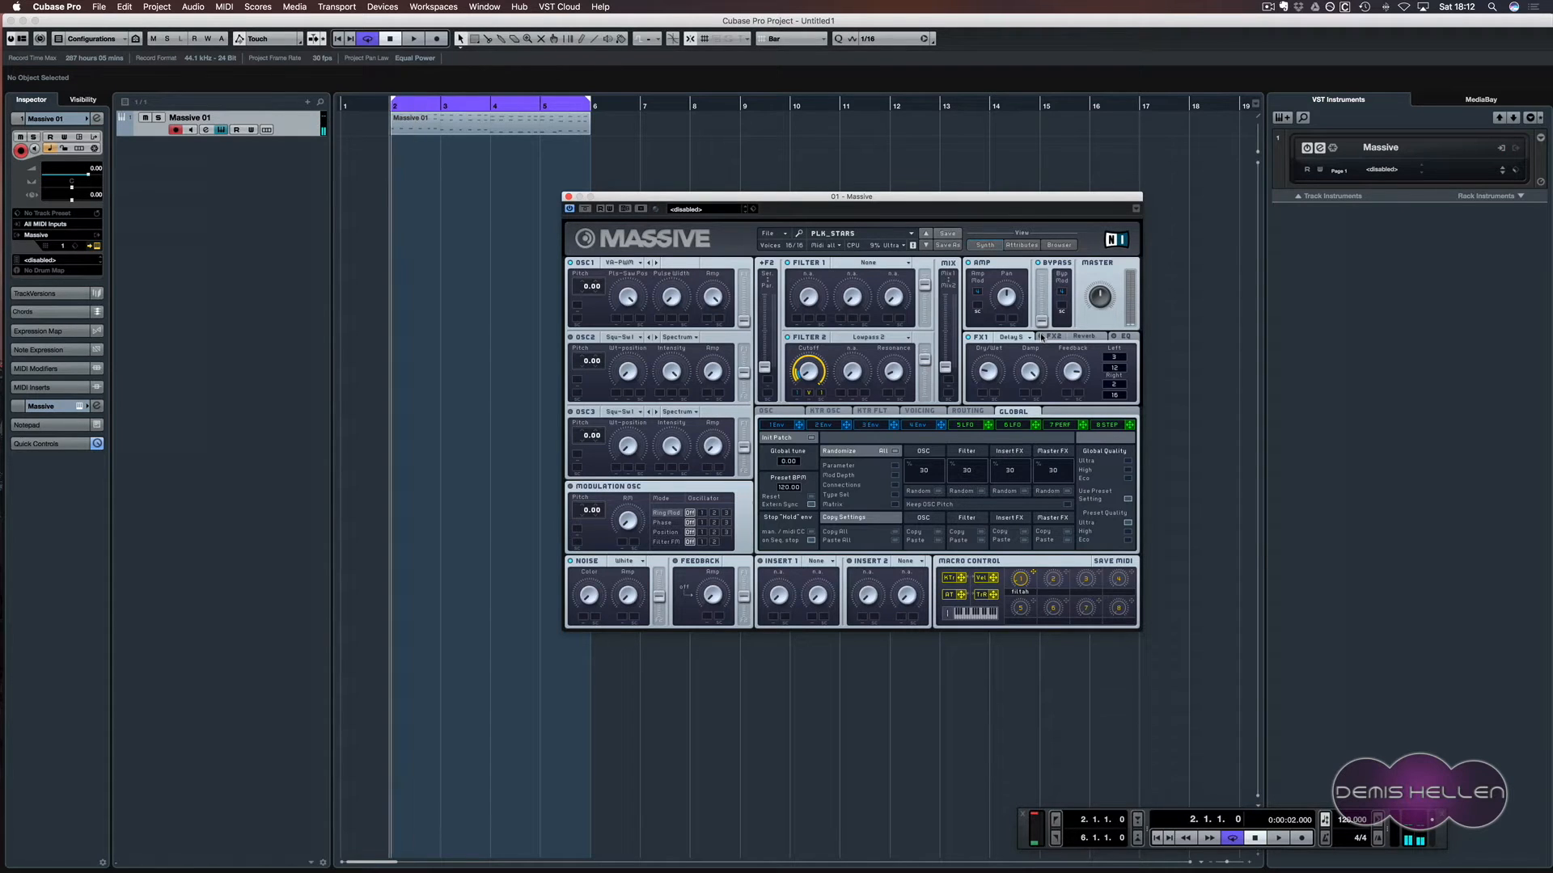
left_click(566, 196)
key("F3")
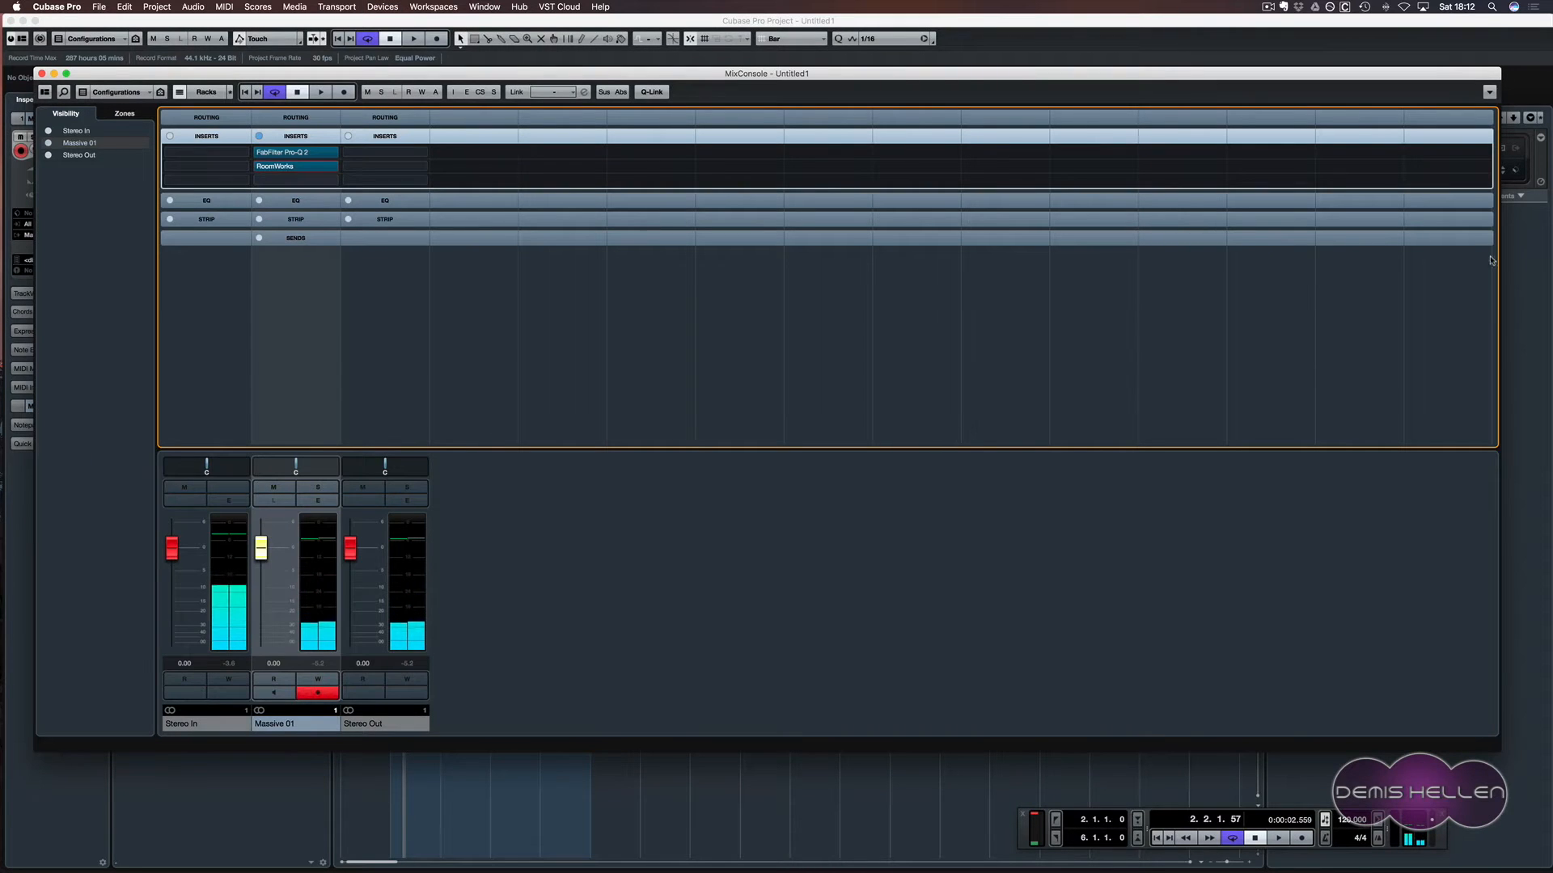
- Display Massive's FX2 reverb section, close the synth, audition the loop briefly and return to the MixConsole
key("F3")
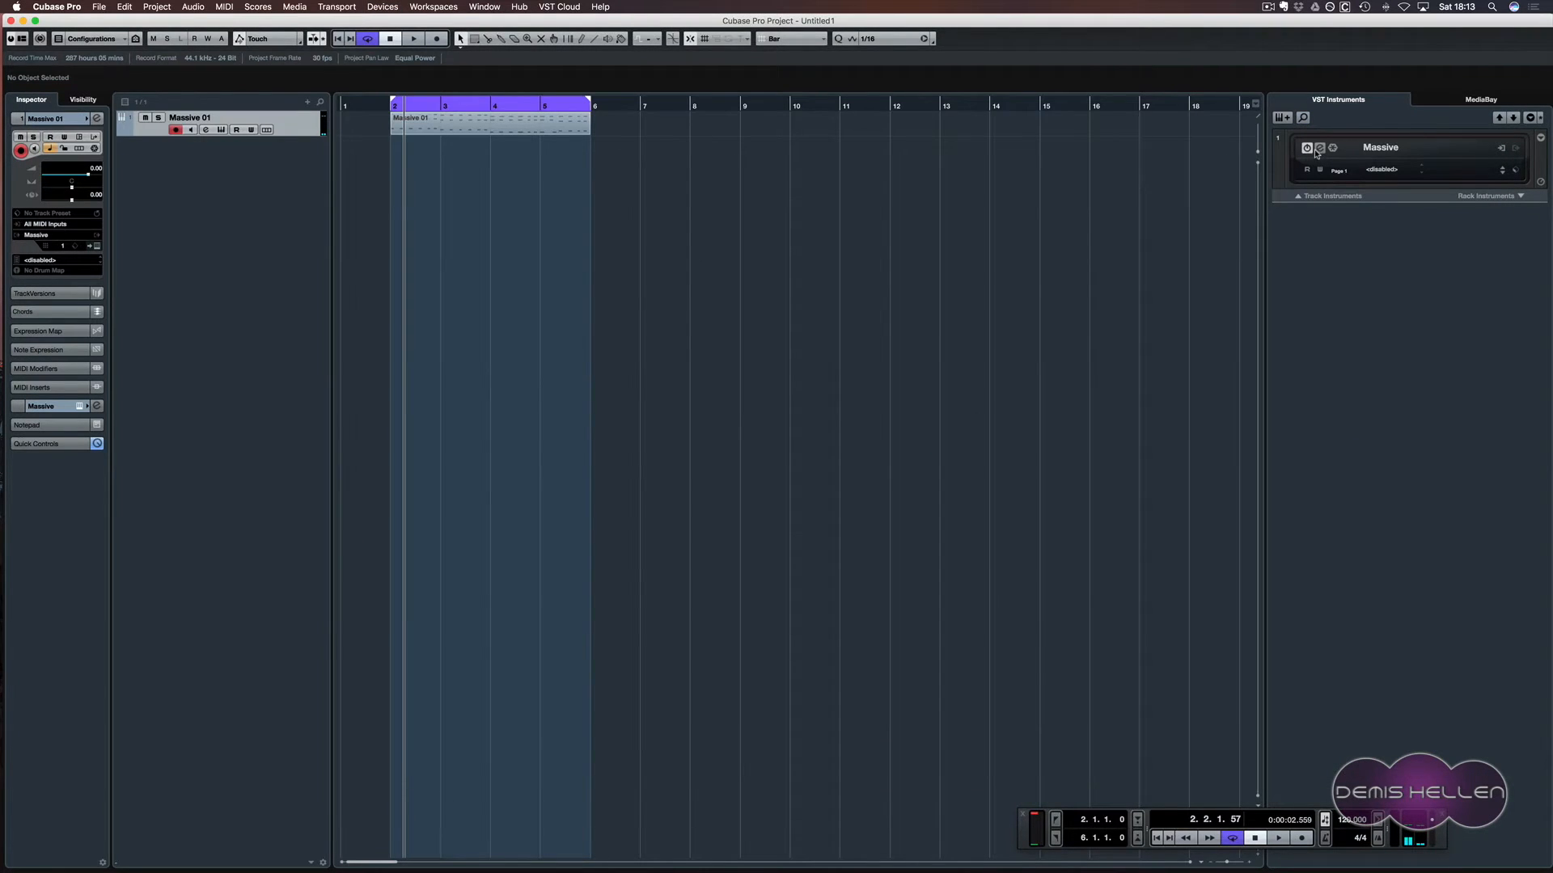
left_click(1317, 152)
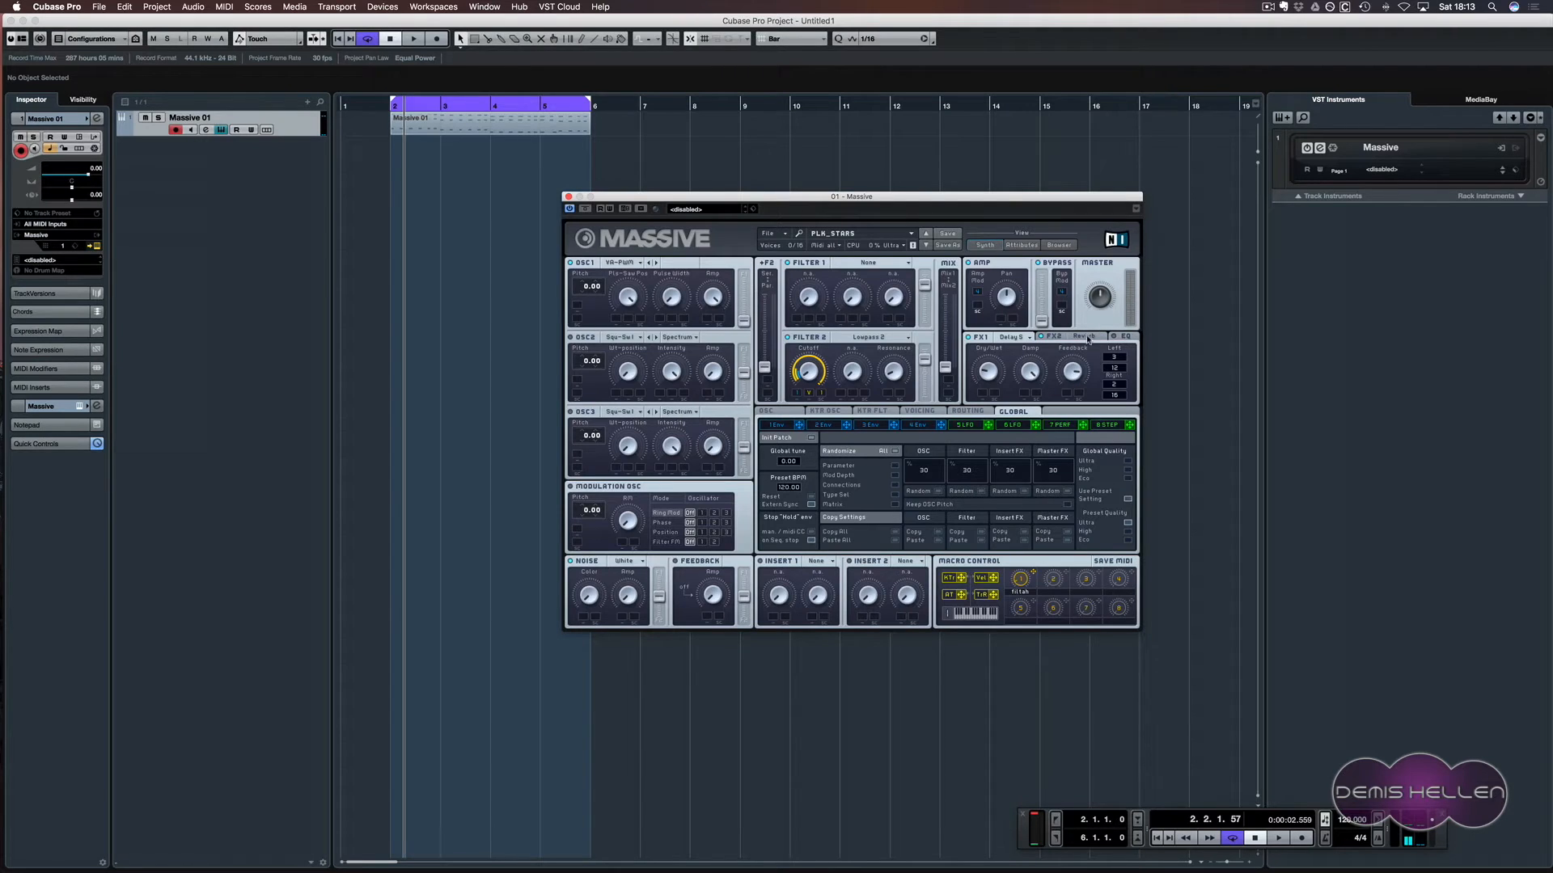
left_click(1045, 338)
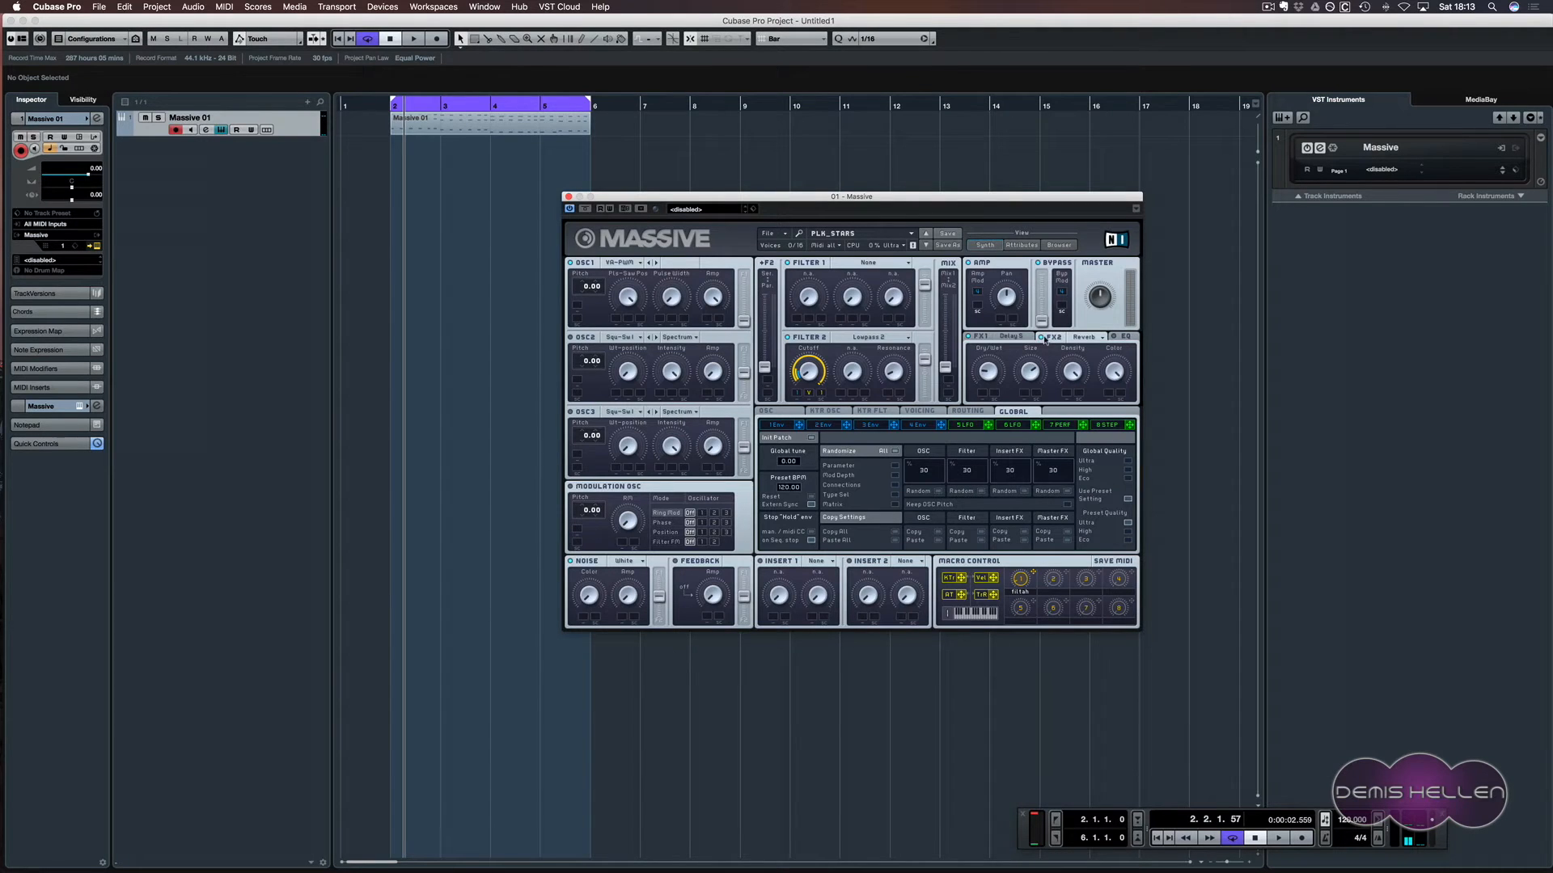
left_click(568, 196)
key("space")
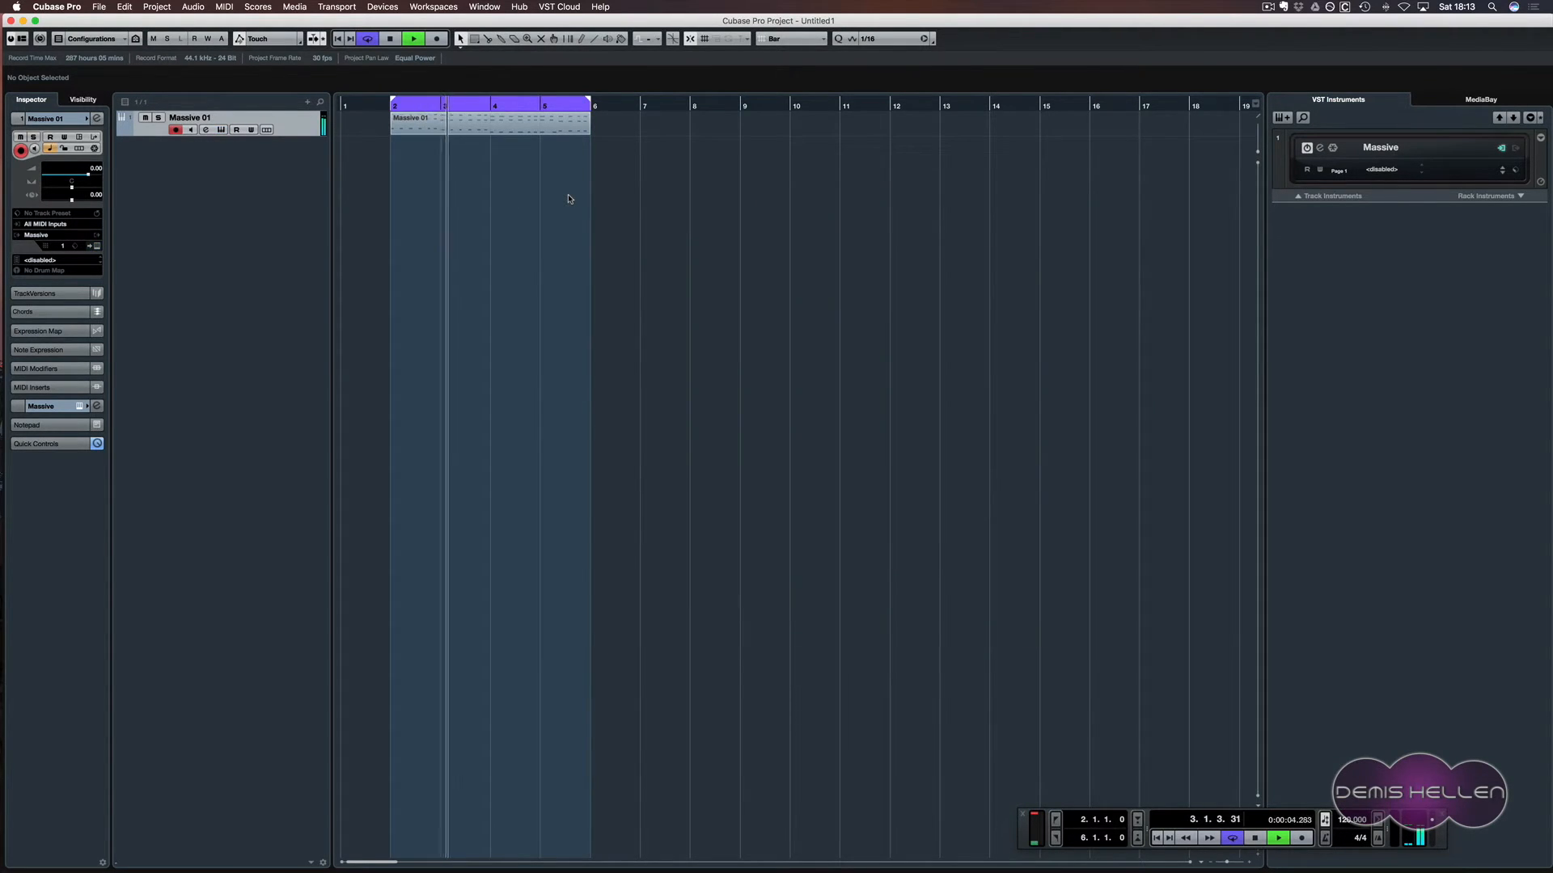
key("space")
key("F3")
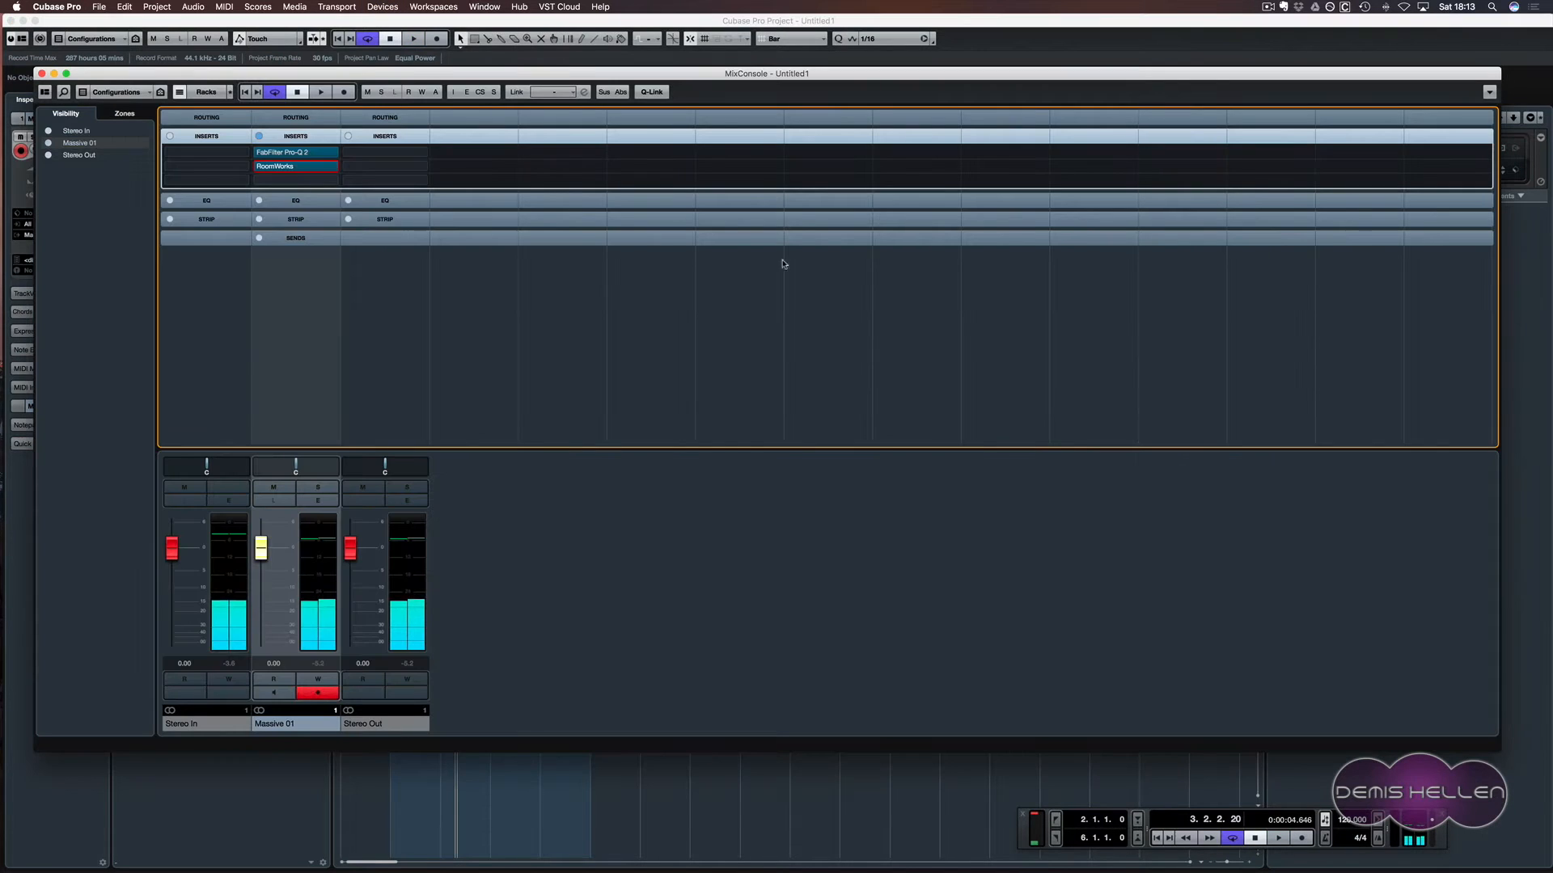
- Raise the RoomWorks mix to 38, audition the loop and close the reverb window
left_click(268, 166)
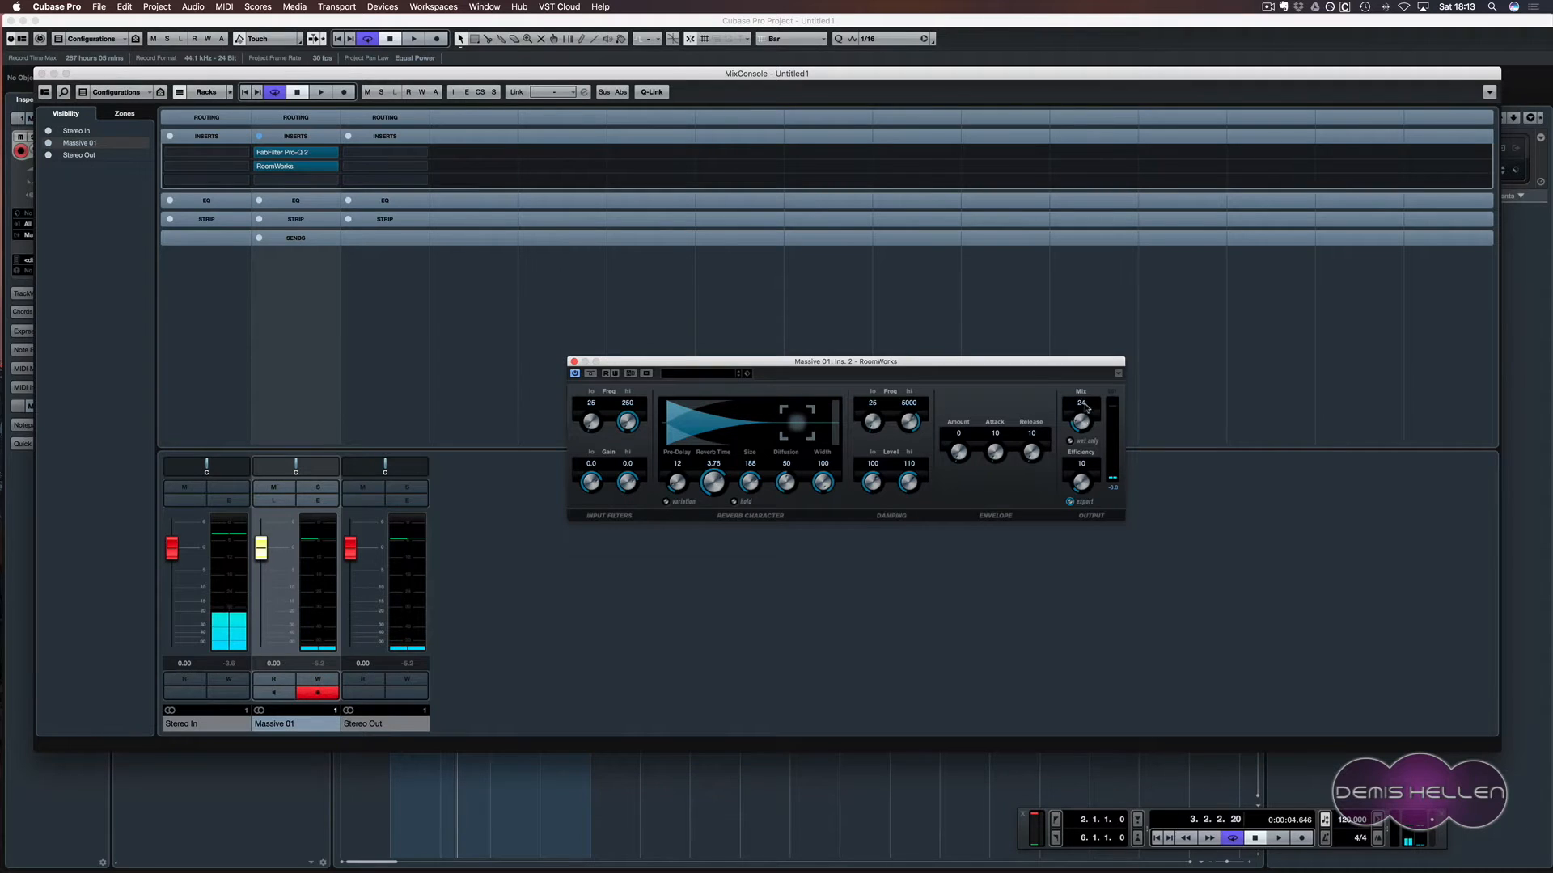
key("space")
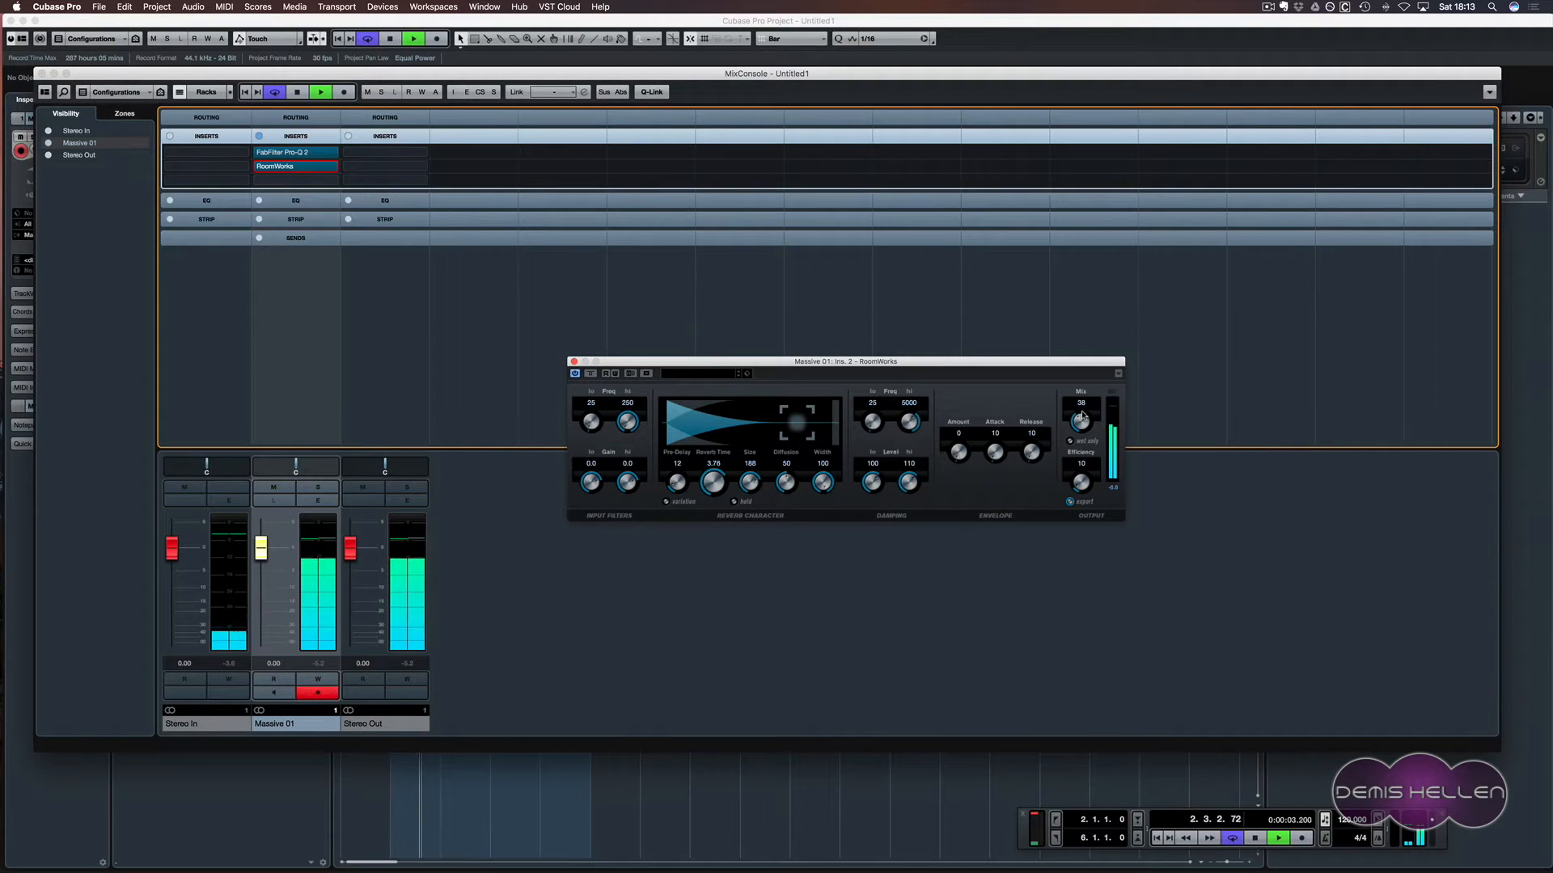
key("space")
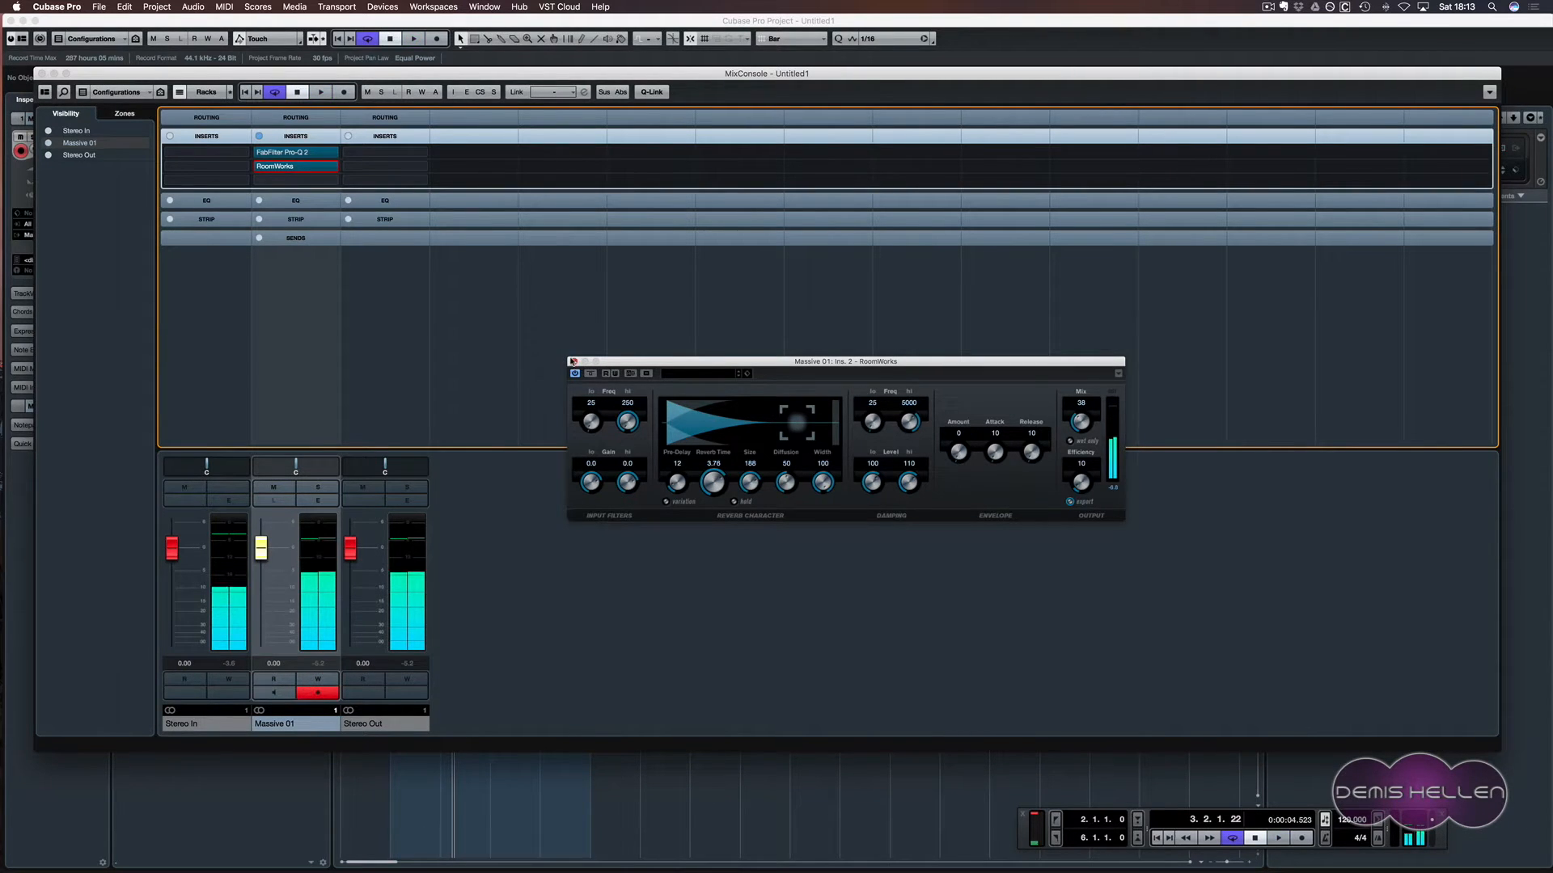
left_click(574, 362)
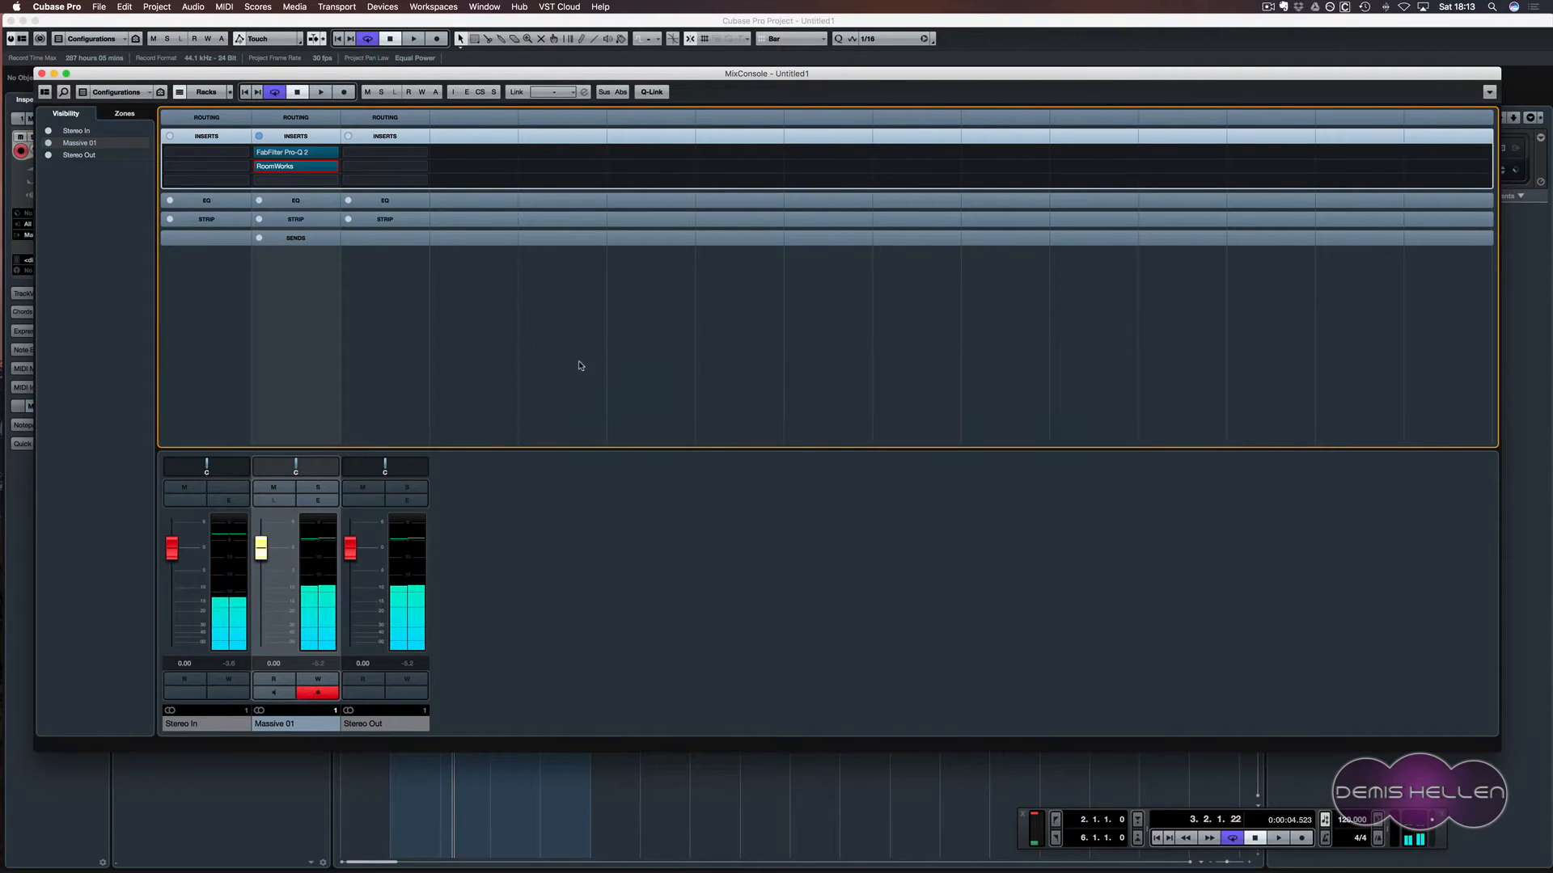
- Place Pro-Q 2 after RoomWorks in the inserts and raise its low cut to about 166 Hz while auditioning the loop
mouse_move(295, 153)
left_mouse_down()
mouse_move(296, 180)
mouse_move(294, 156)
mouse_move(270, 169)
left_mouse_up()
left_click(273, 169)
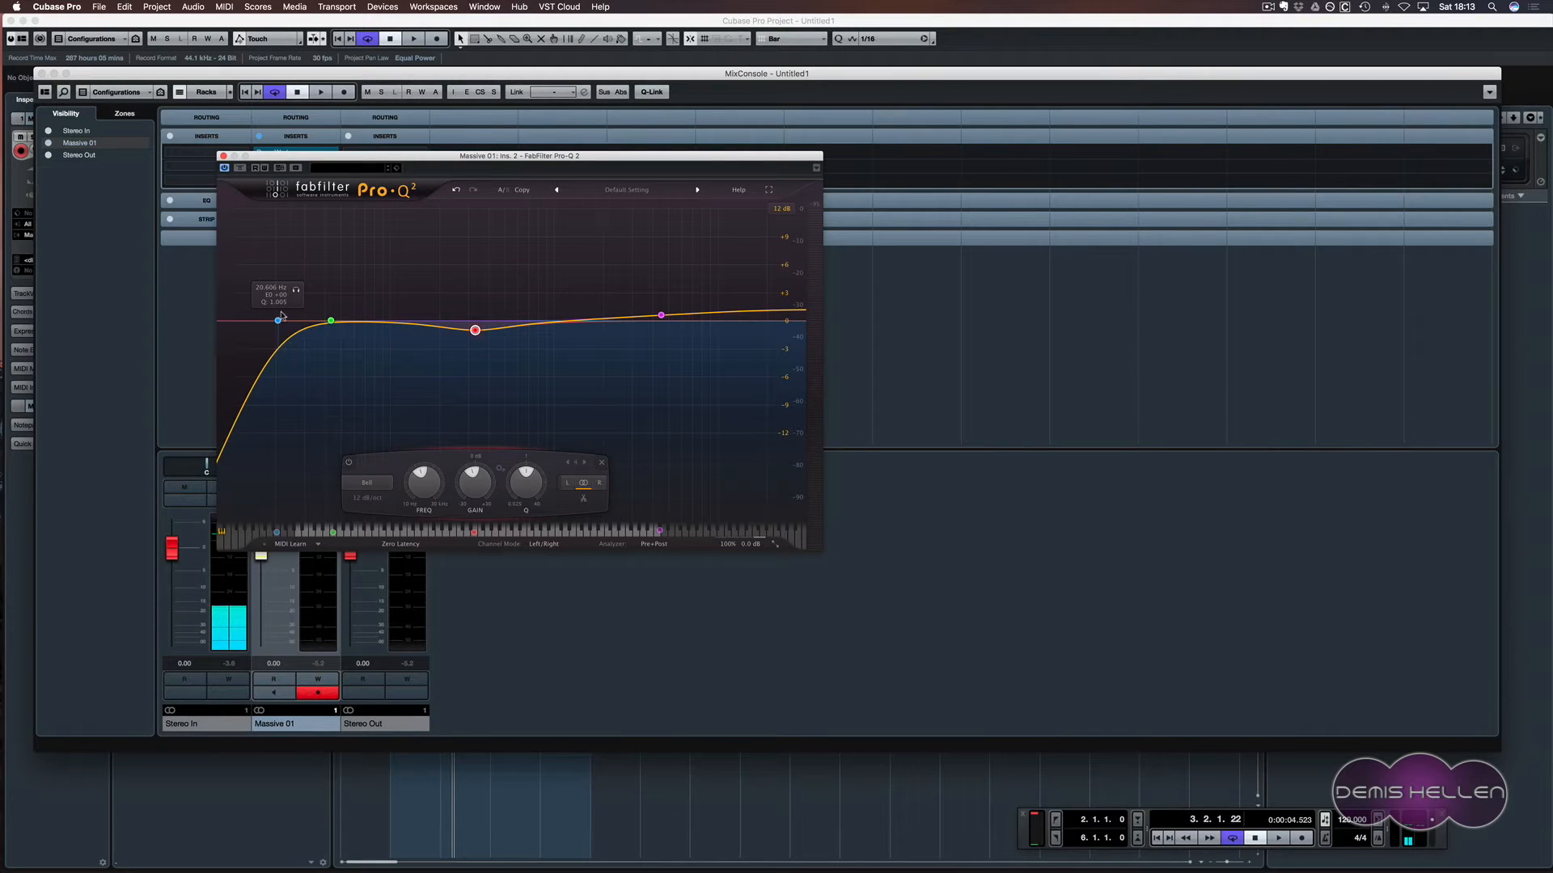
left_click_drag(279, 319, 426, 321)
key("space")
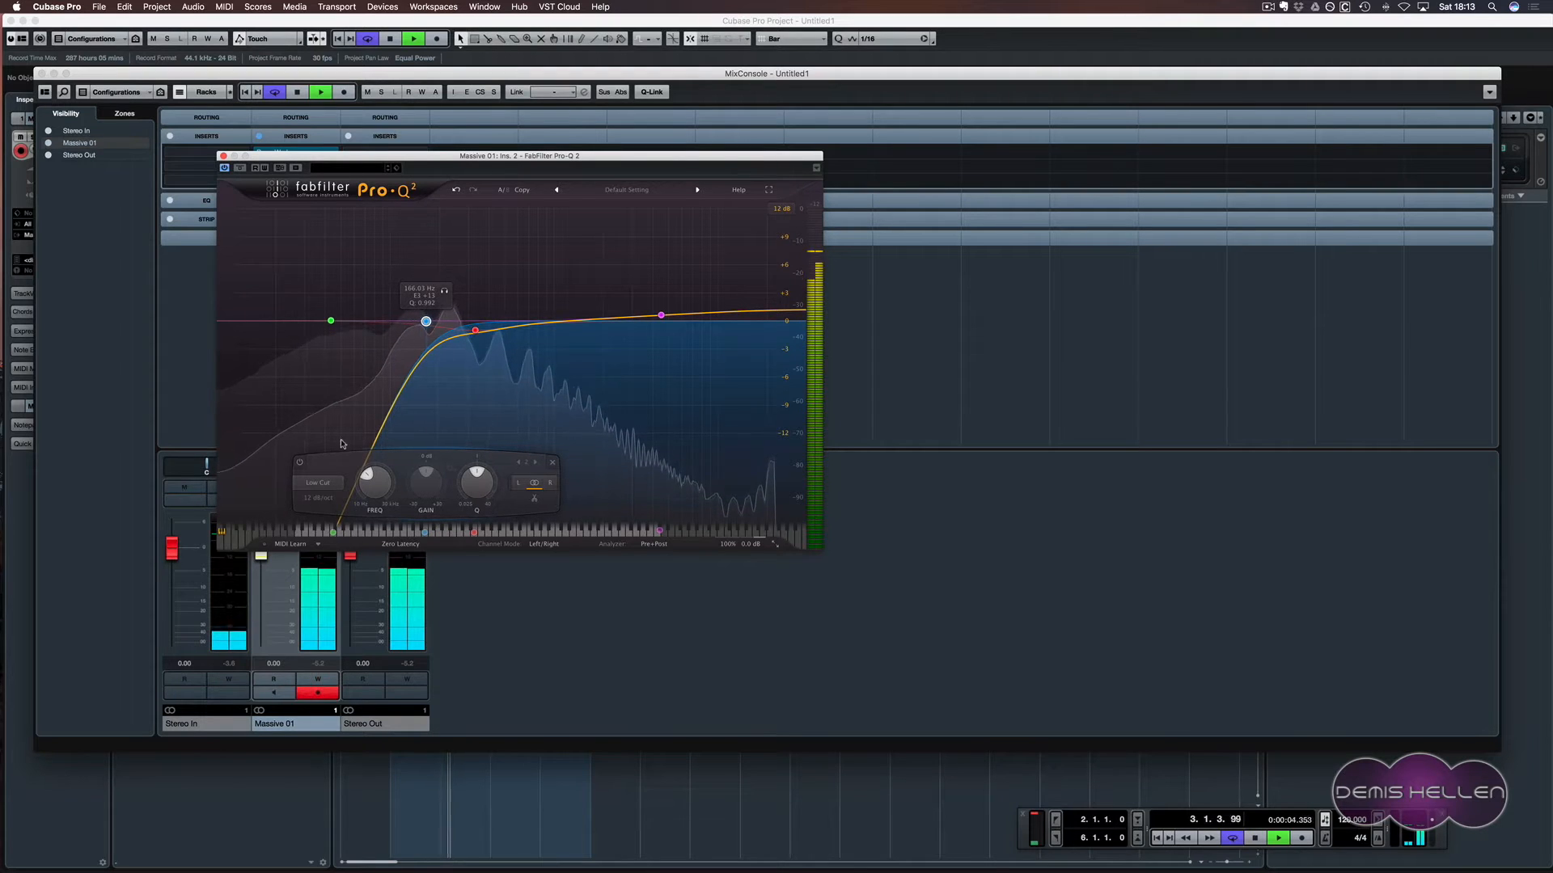
key("space")
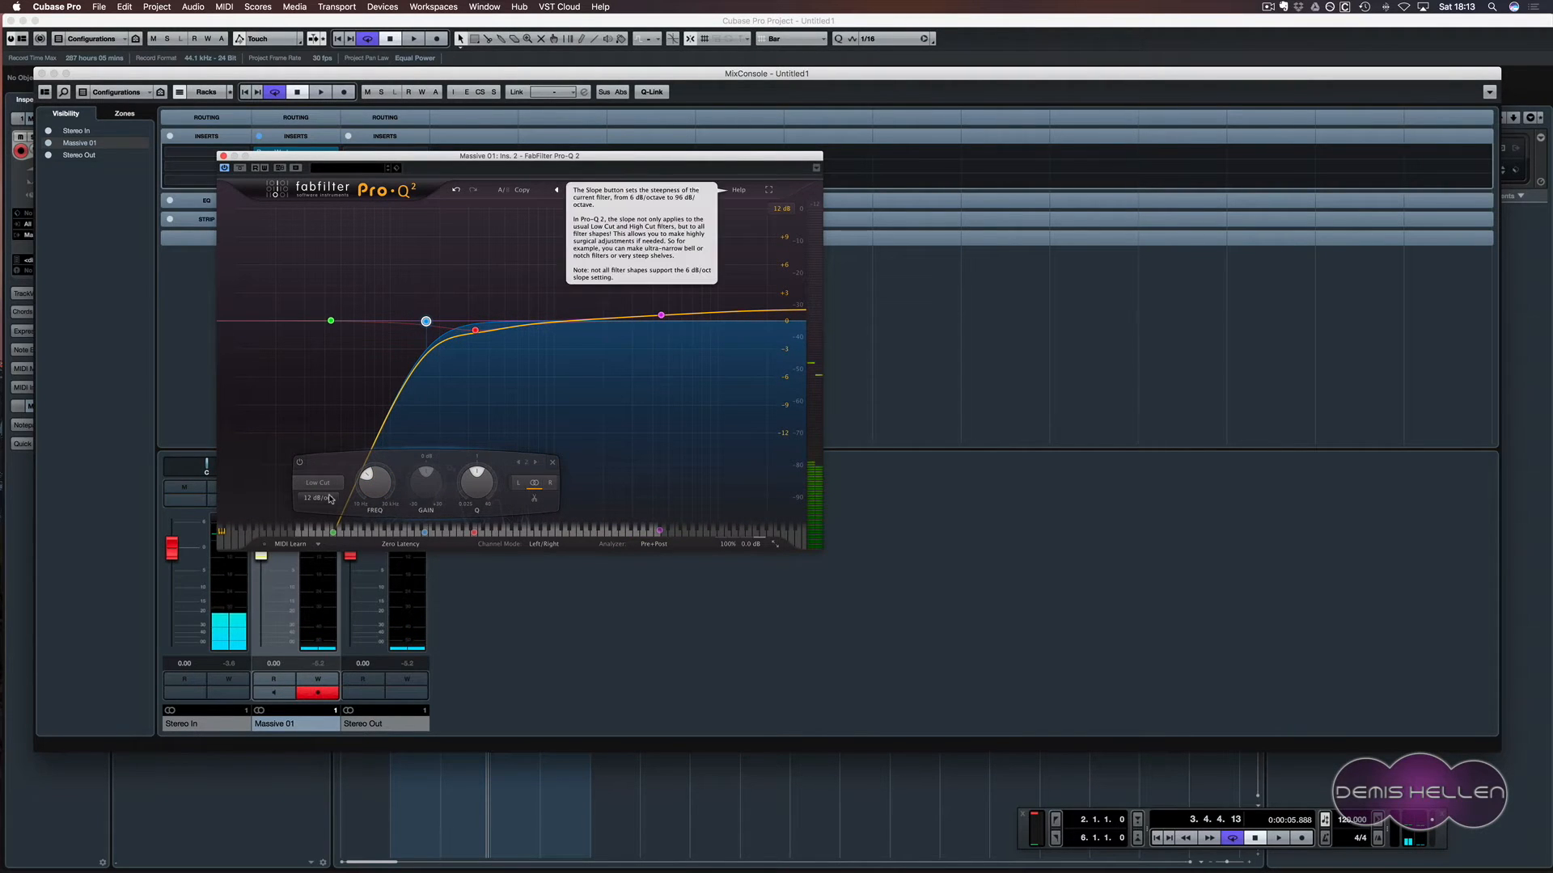
left_click(223, 157)
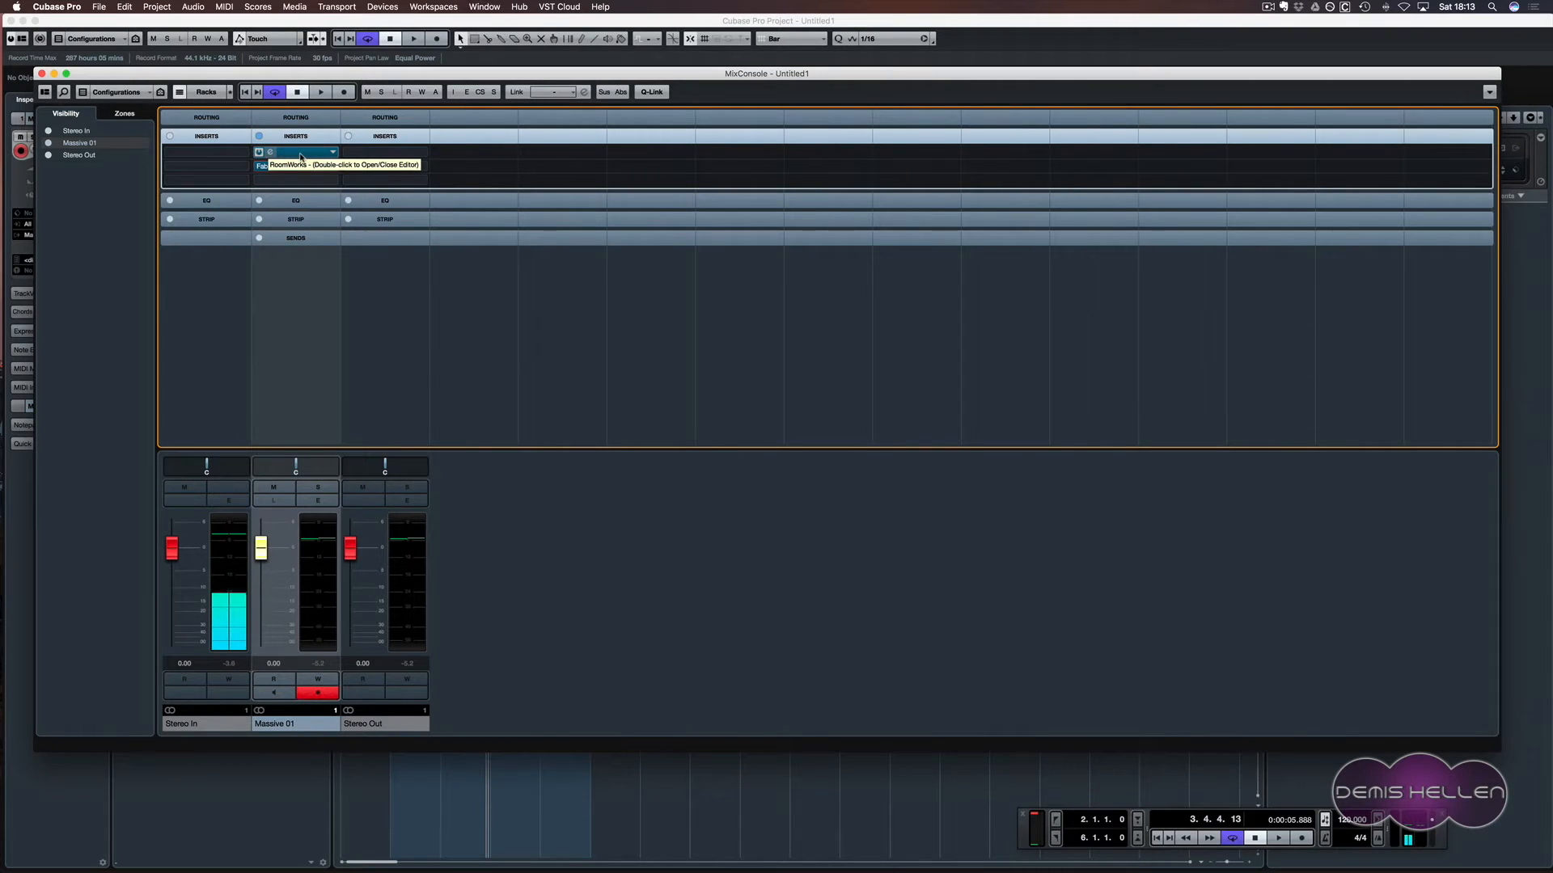
- Compare the sound with Pro-Q 2 before and after RoomWorks during playback, leaving the EQ in the first insert slot
left_click_drag(301, 158, 288, 170)
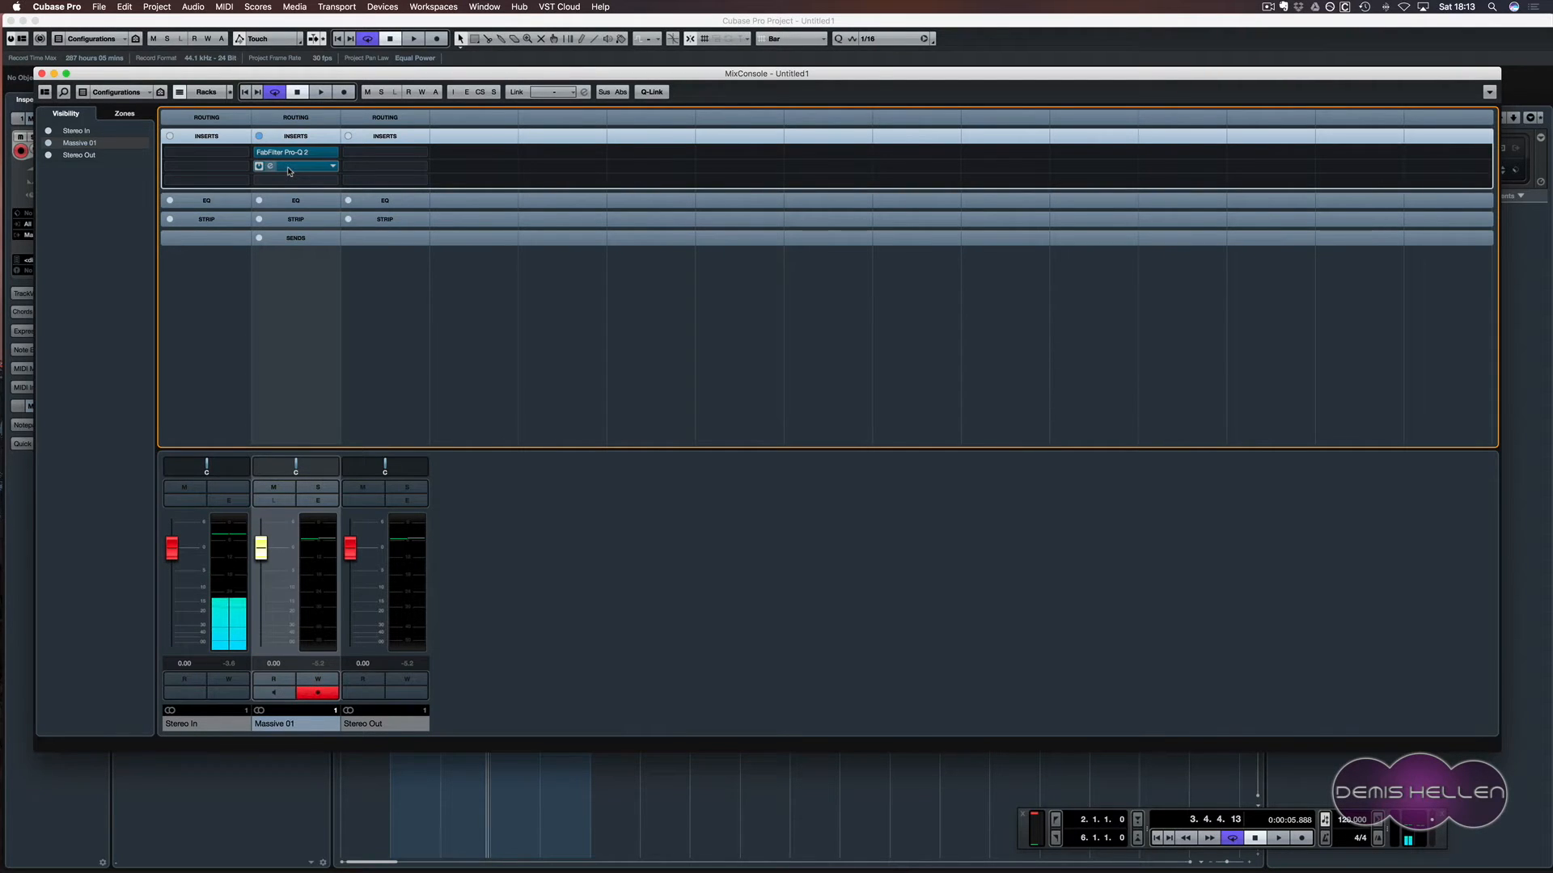
key("space")
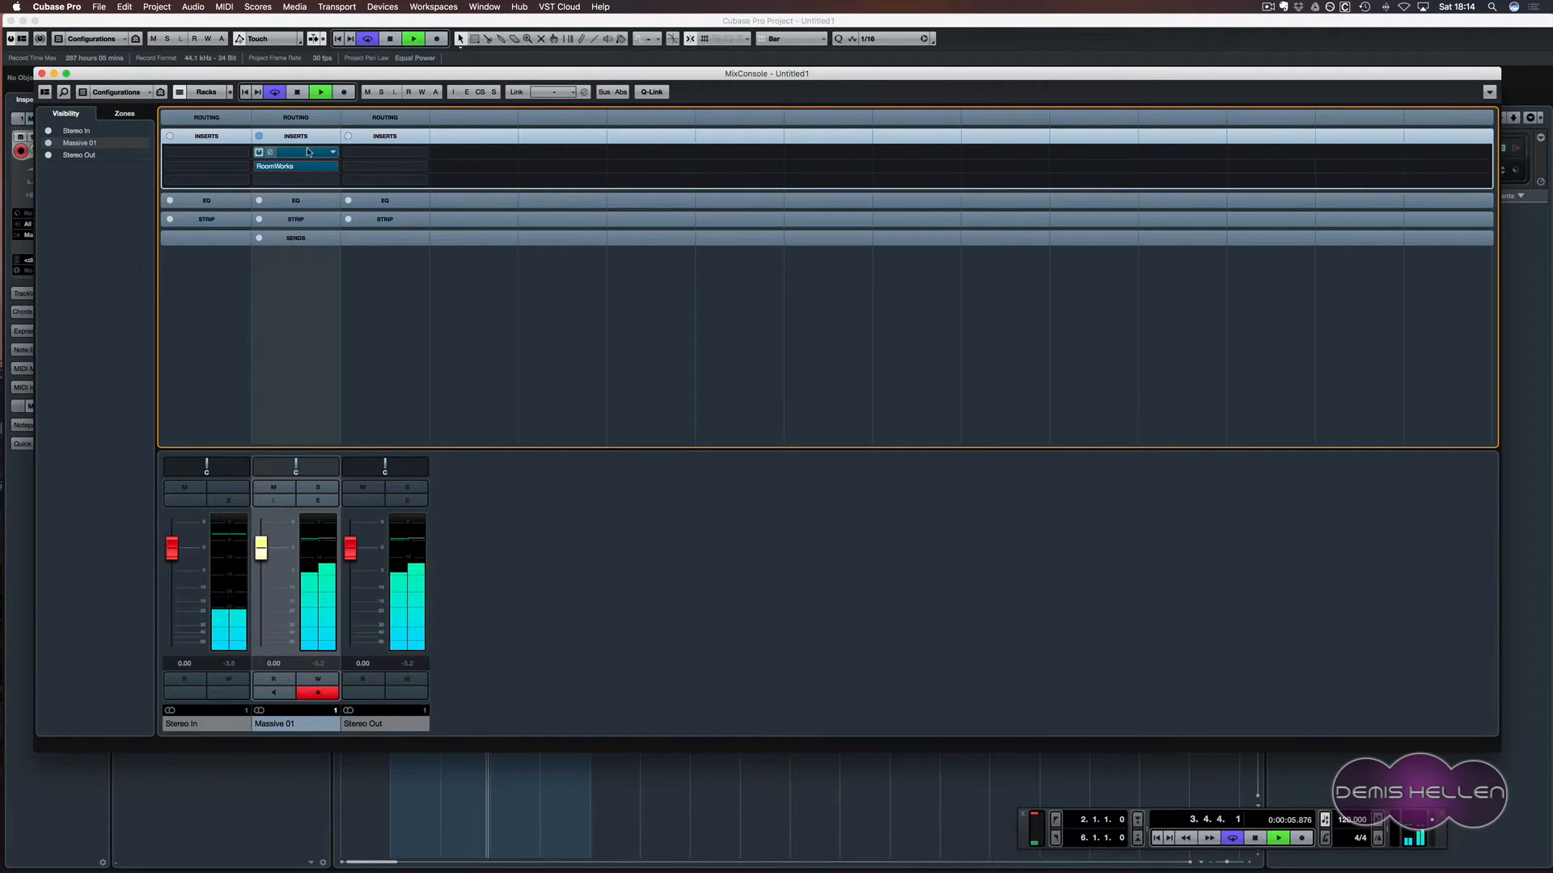
left_click_drag(296, 152, 295, 181)
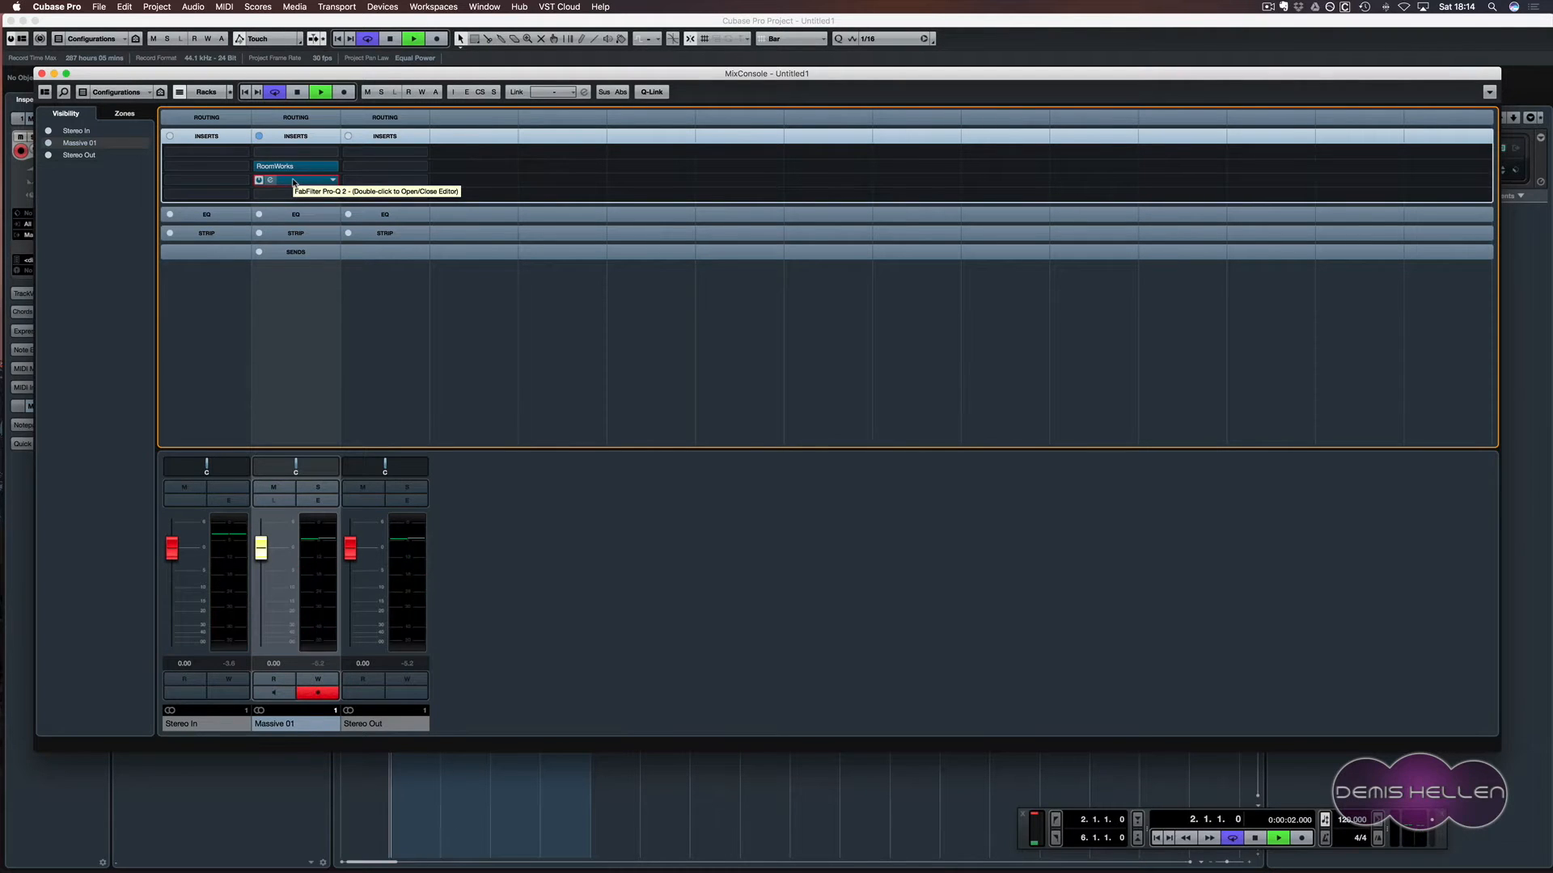
left_click_drag(294, 181, 294, 153)
key("space")
key("space")
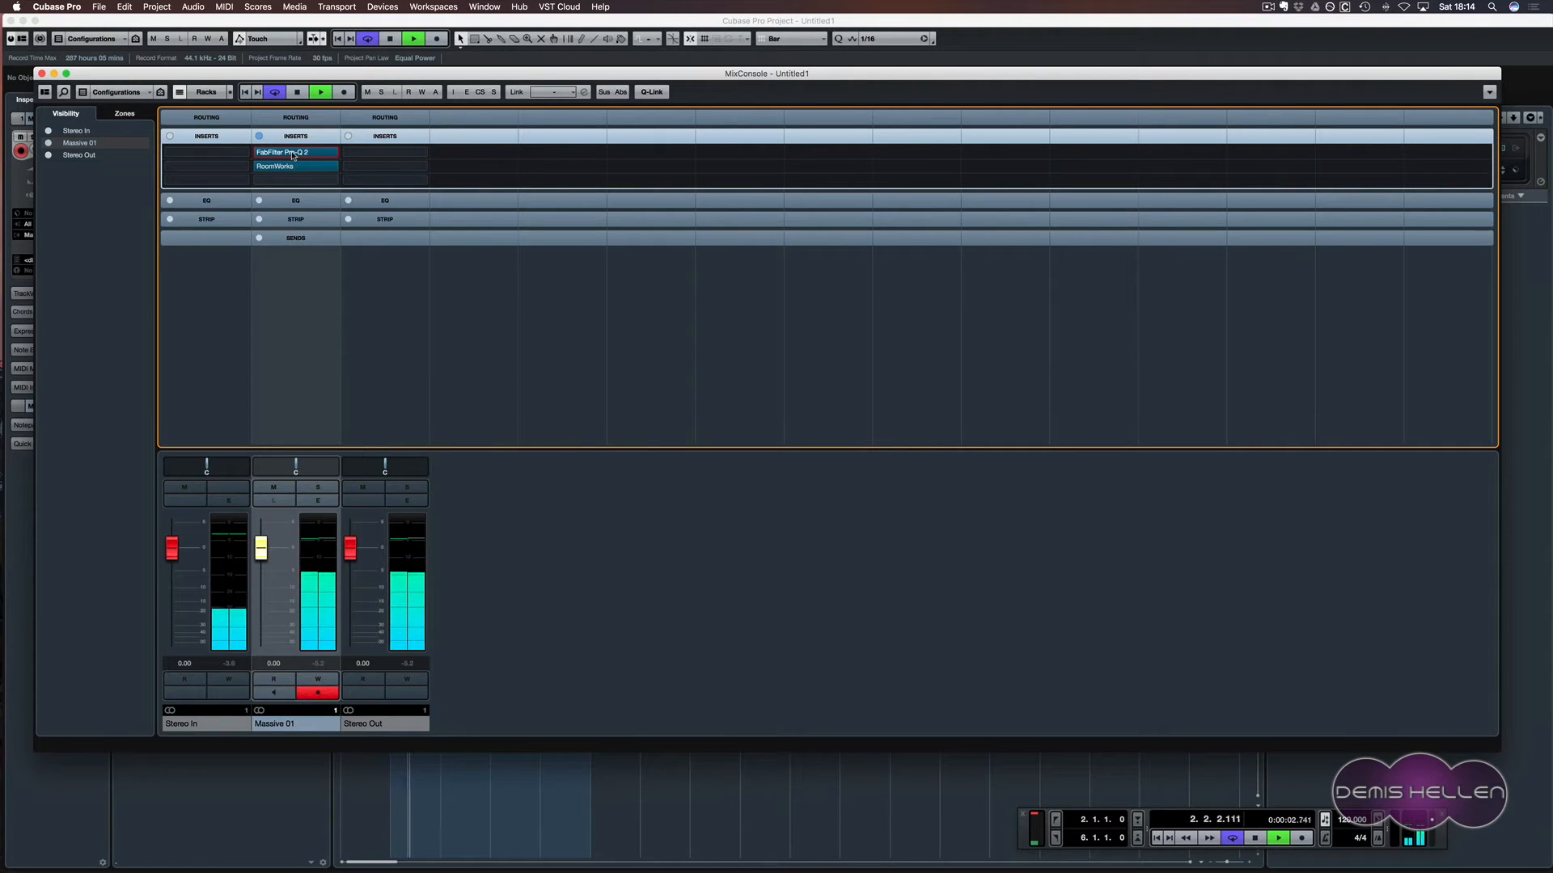
- Audition the loop with Pro-Q 2 ahead of RoomWorks in the inserts, starting and stopping playback several times
key("space")
key("space")
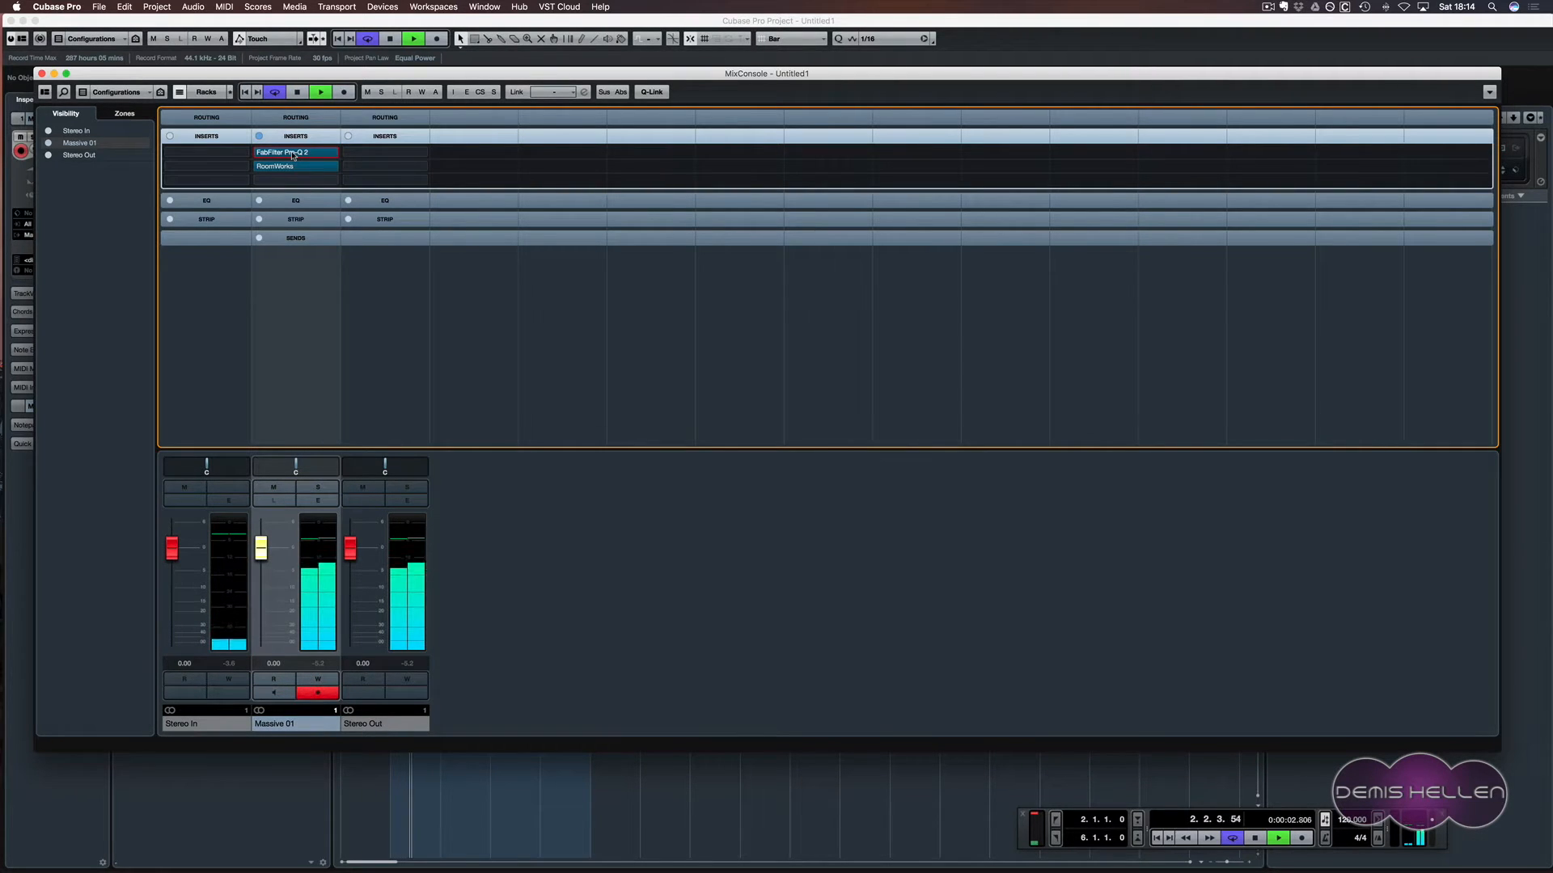
mouse_move(290, 158)
key("space")
key("space")
mouse_move(289, 158)
left_mouse_down()
mouse_move(288, 181)
mouse_move(288, 155)
left_mouse_up()
key("space")
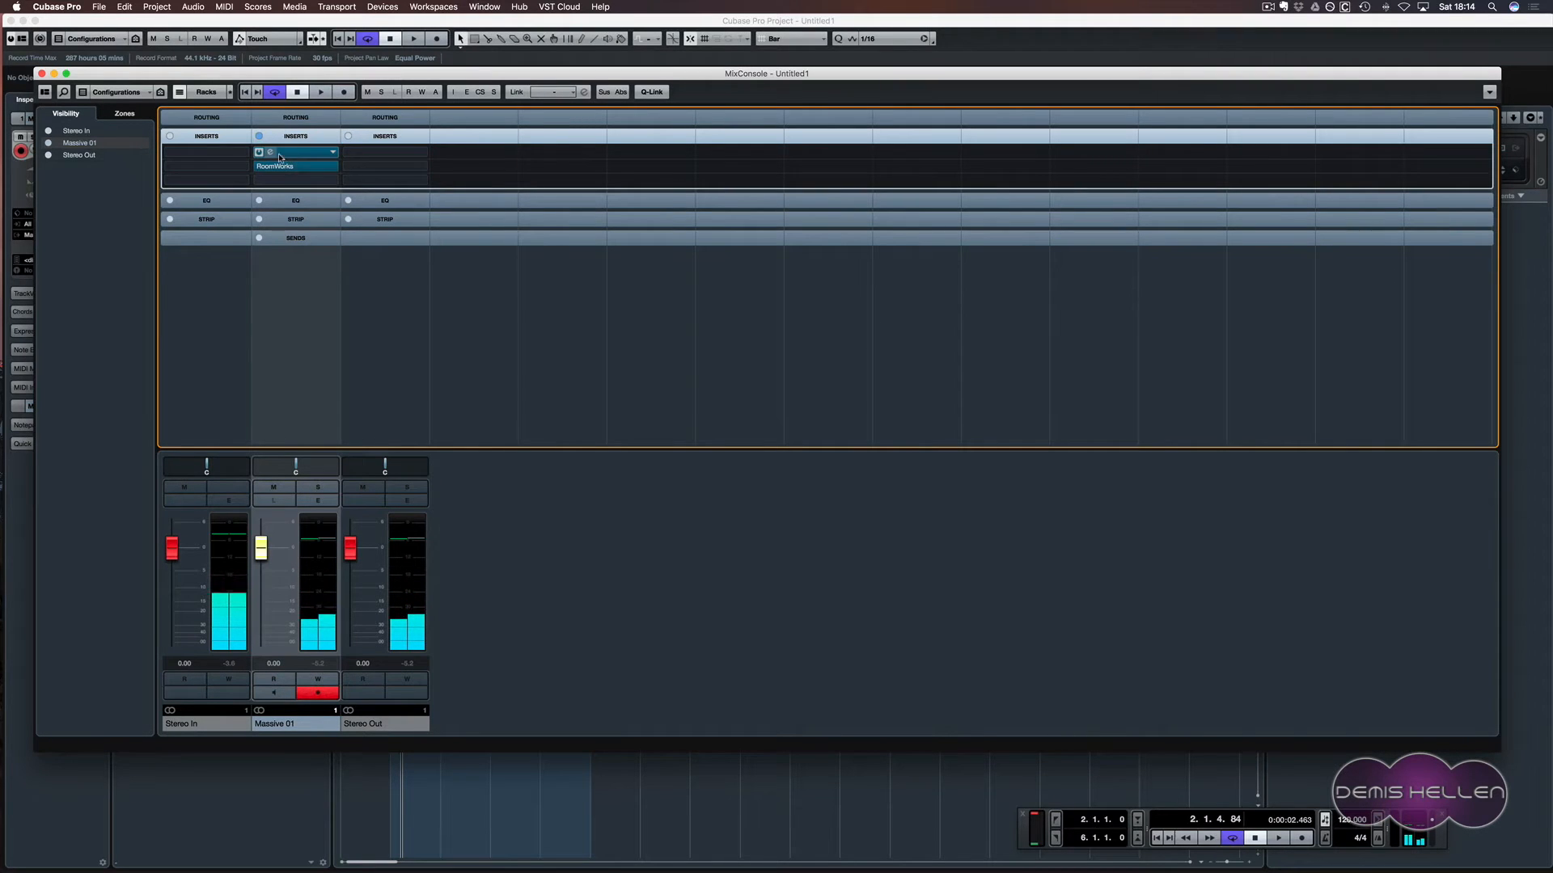
- Open Pro-Q 2 to examine its low cut and EQ curve, and close its window
double_click(273, 155)
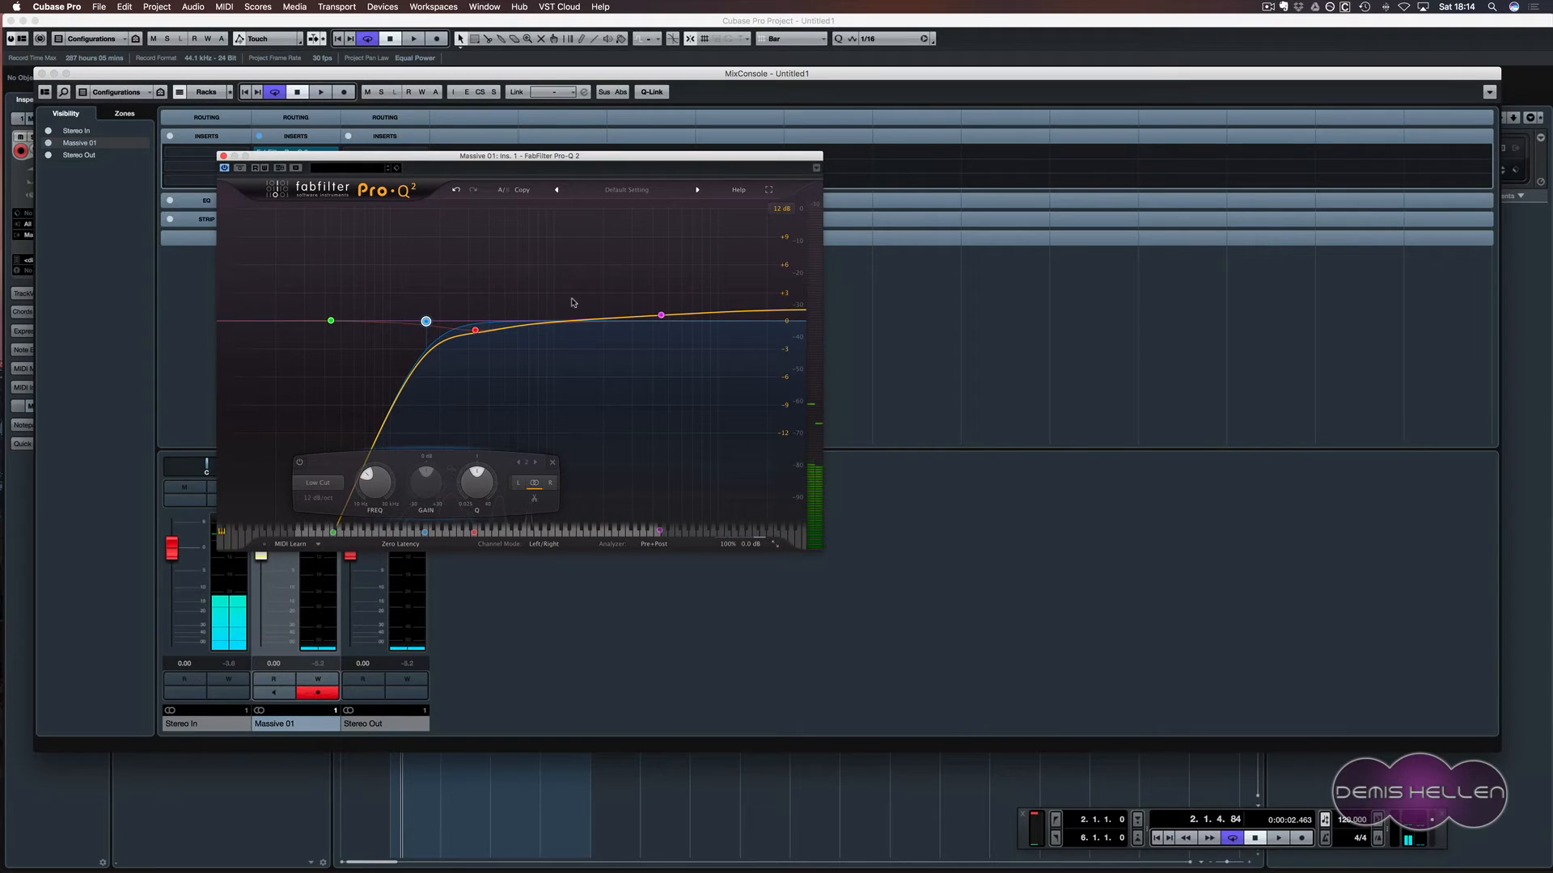
mouse_move(452, 304)
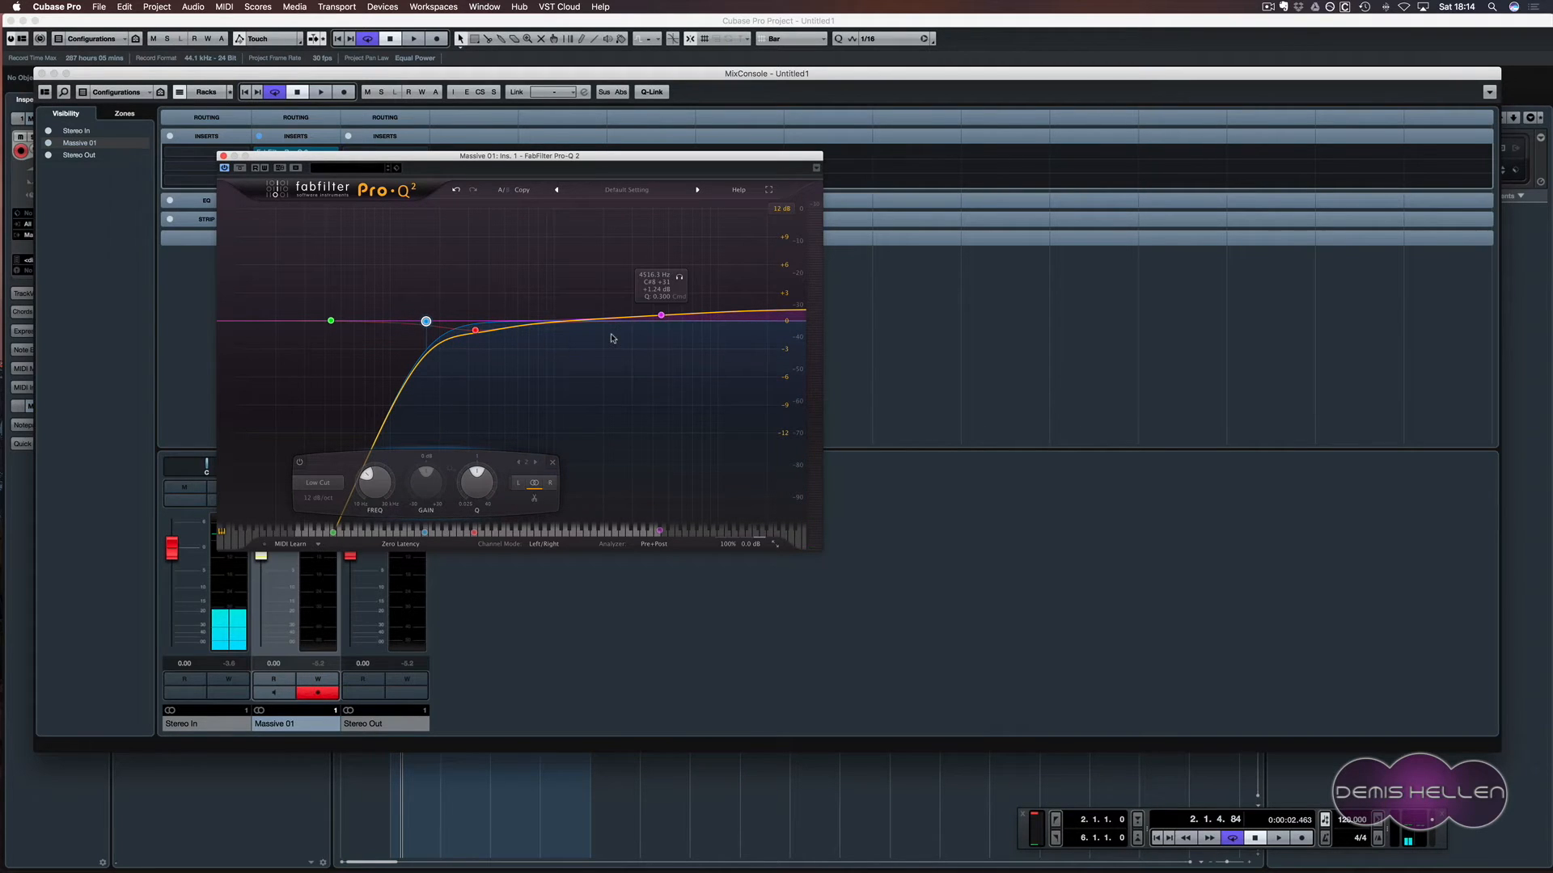
left_click(224, 156)
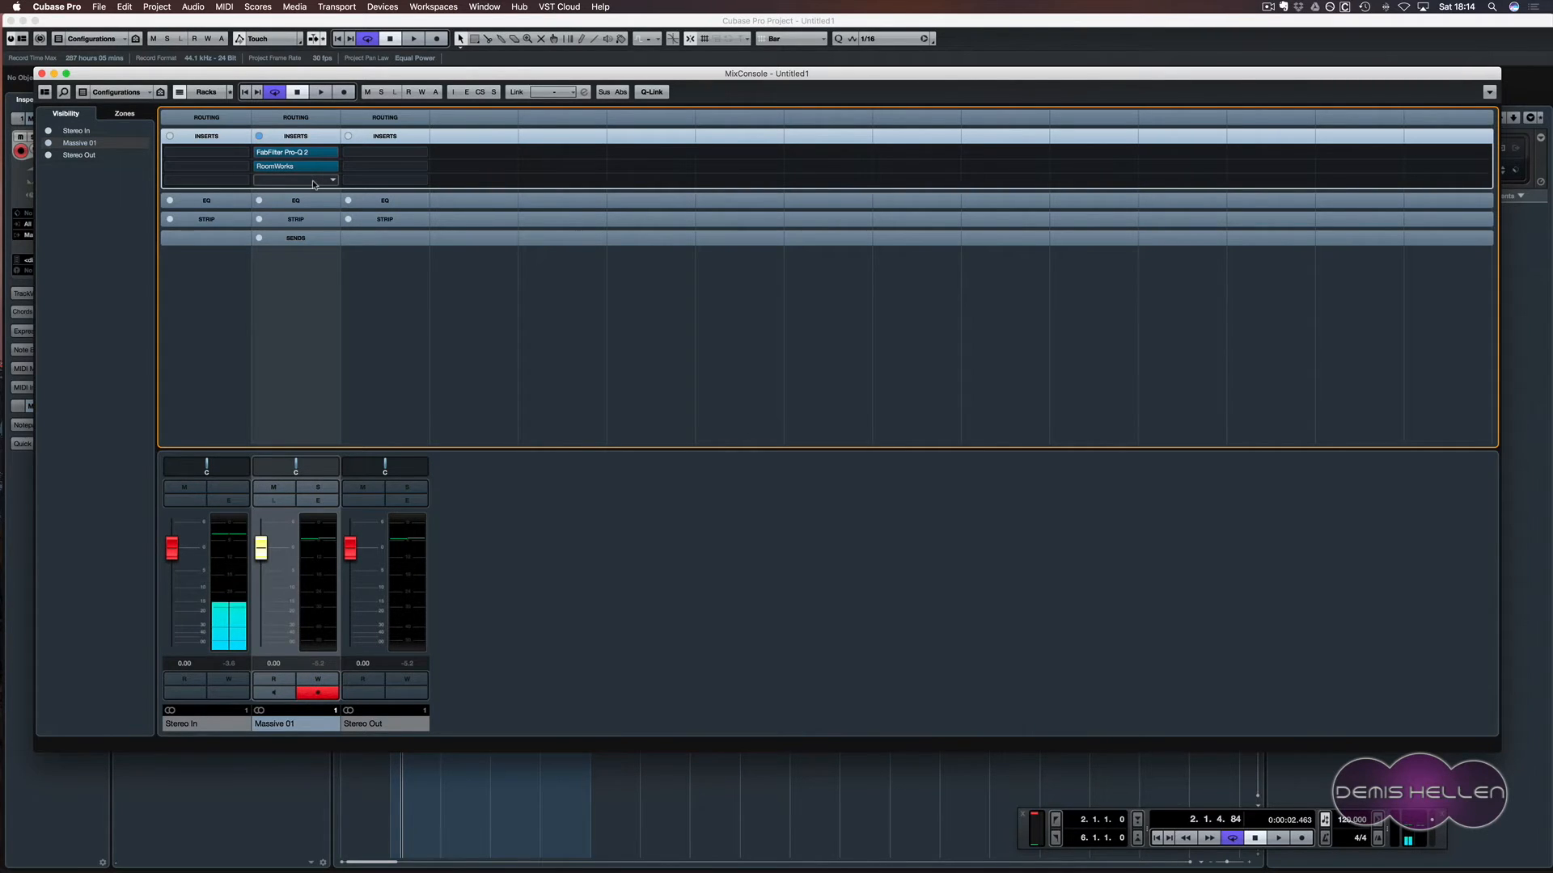
- Load Kickstart in the insert slot after RoomWorks, select the fifth curve shape in the upper row and audition the loop
left_click(311, 180)
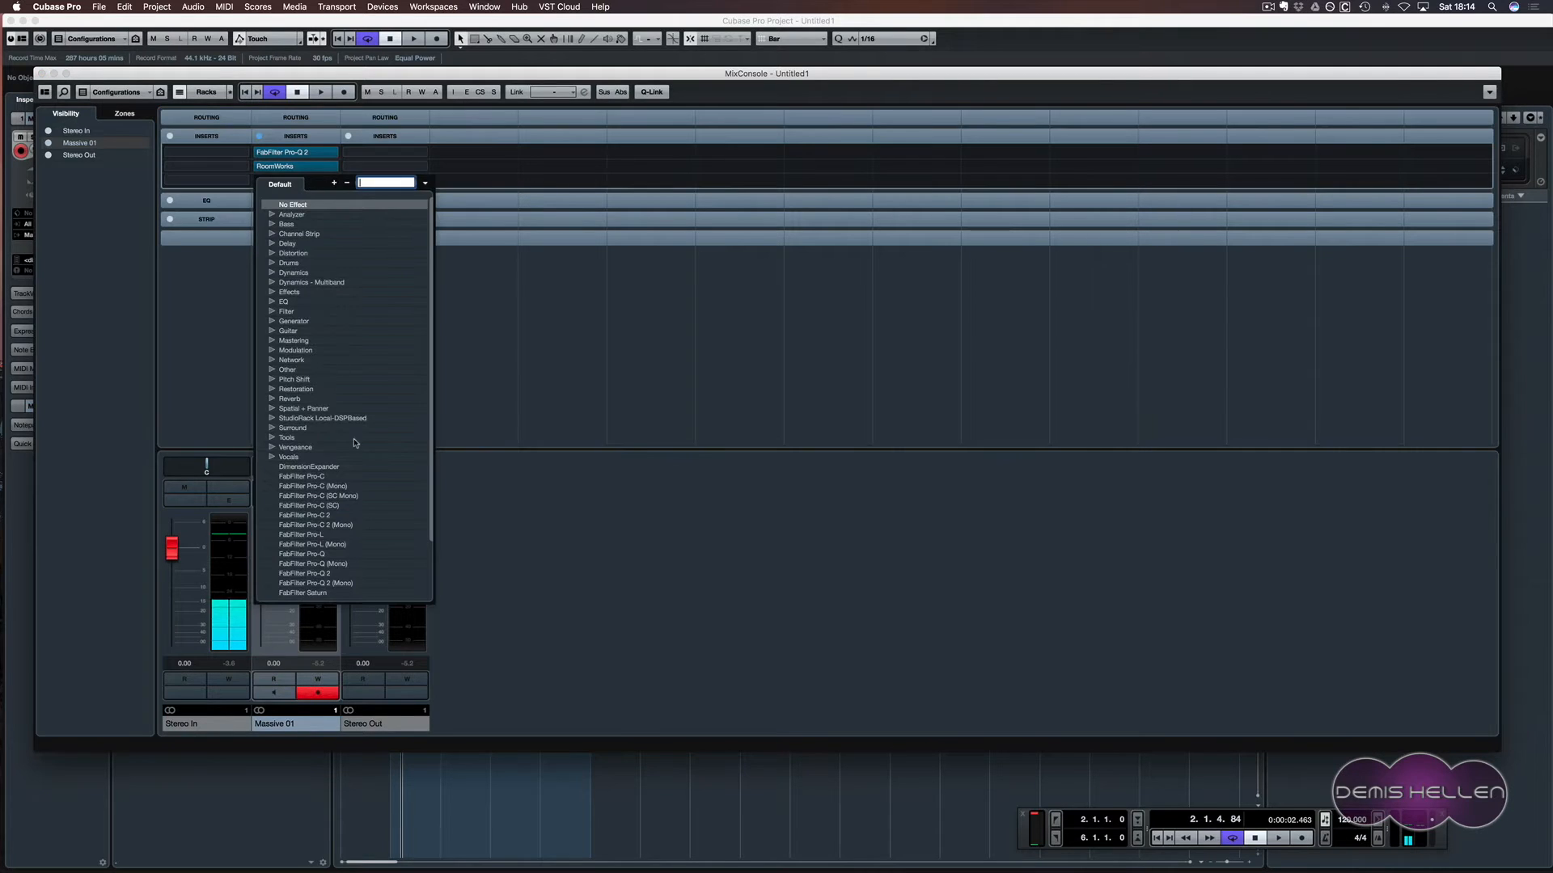
scroll(357, 429, "down", 3)
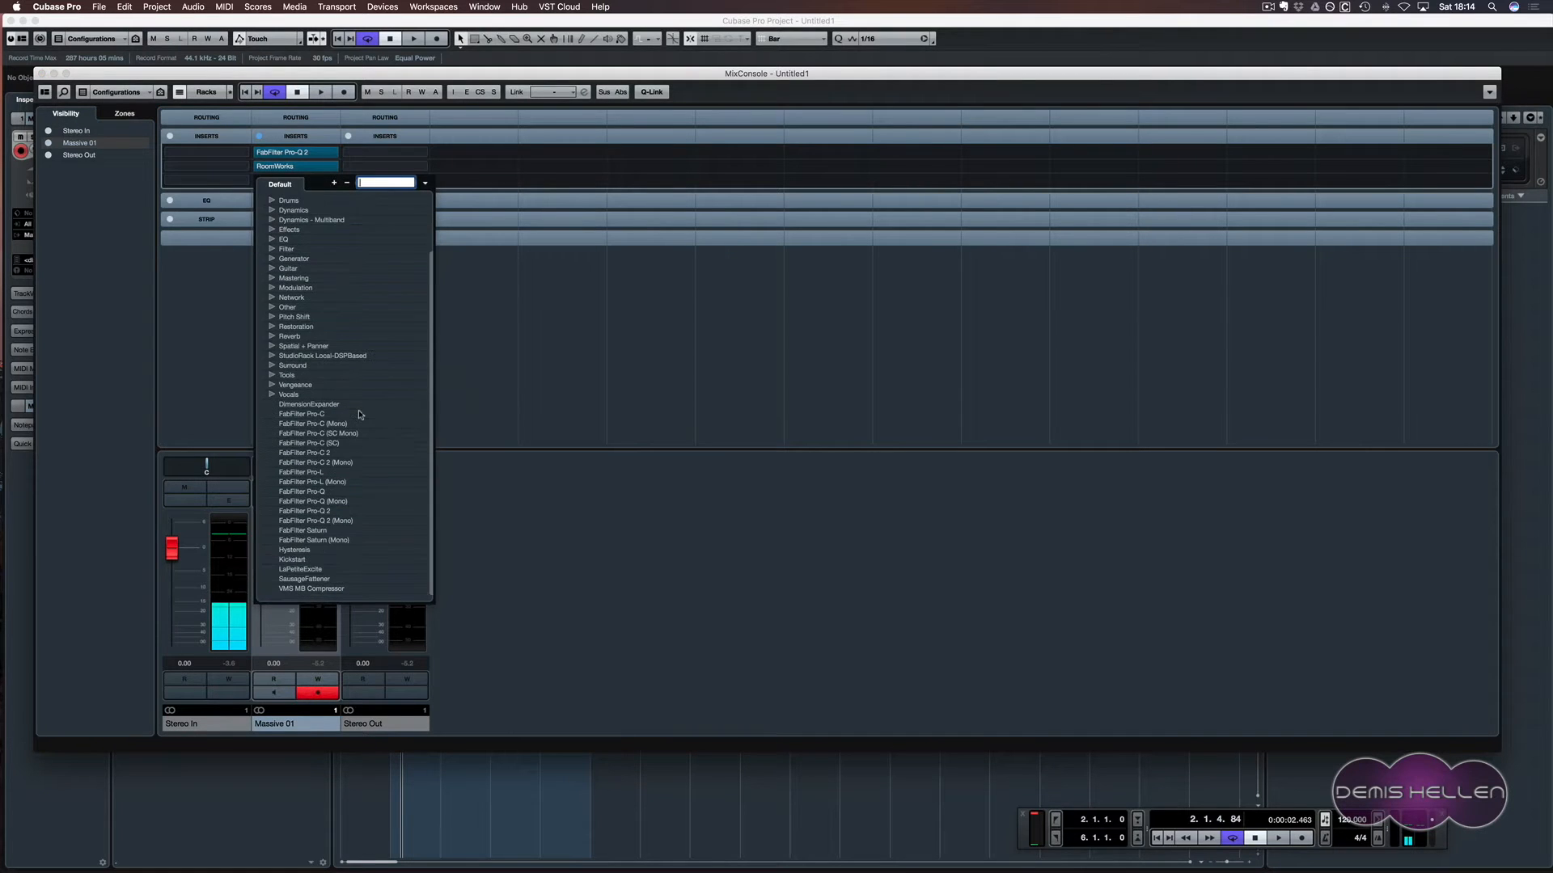
left_click(299, 566)
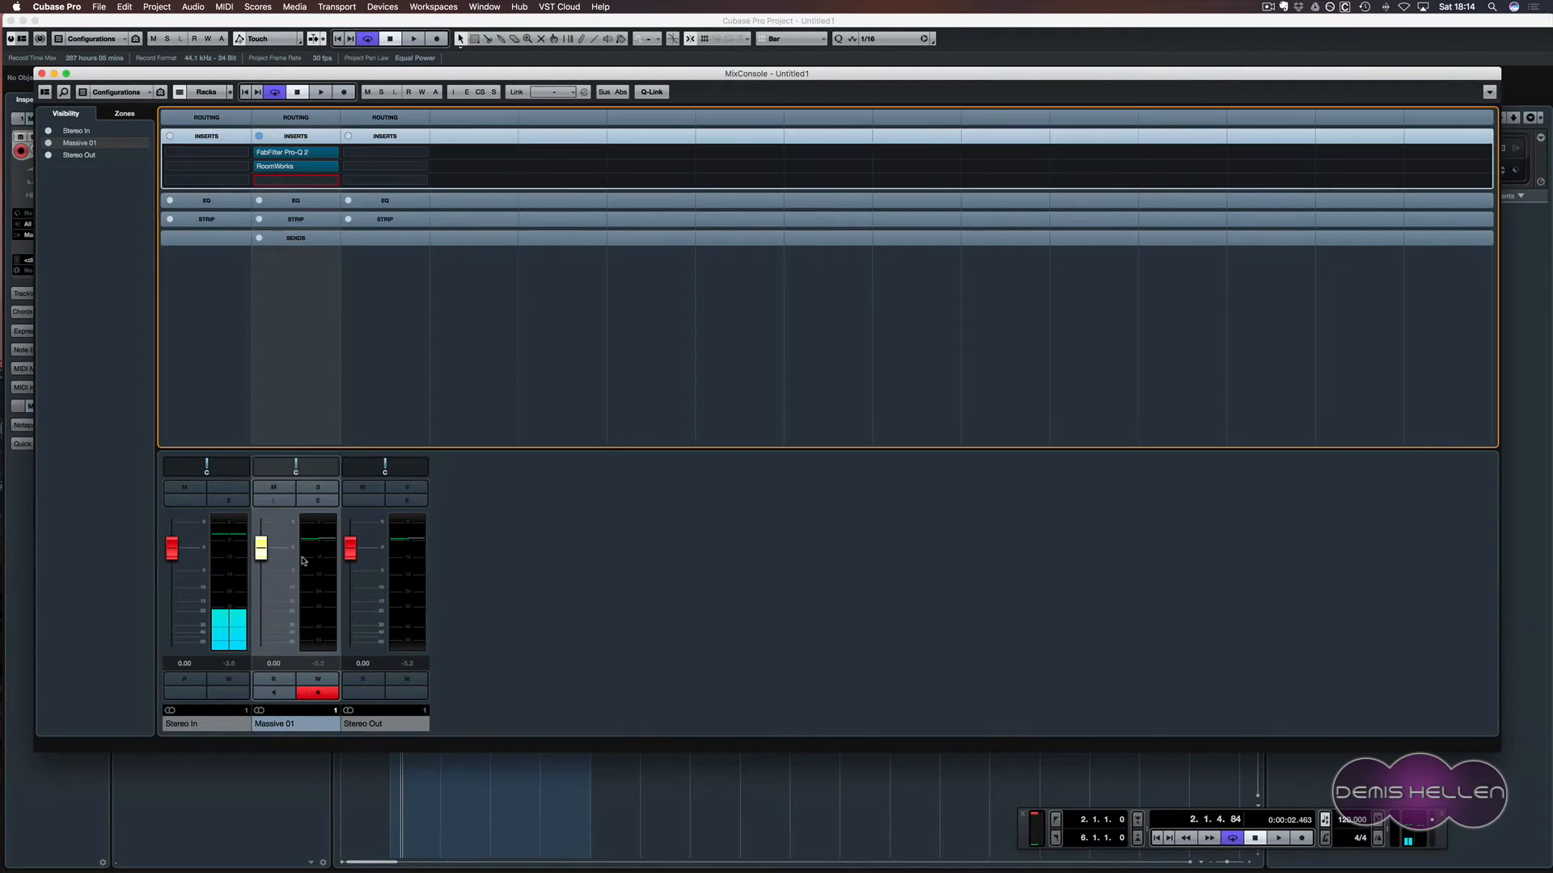
left_click(975, 372)
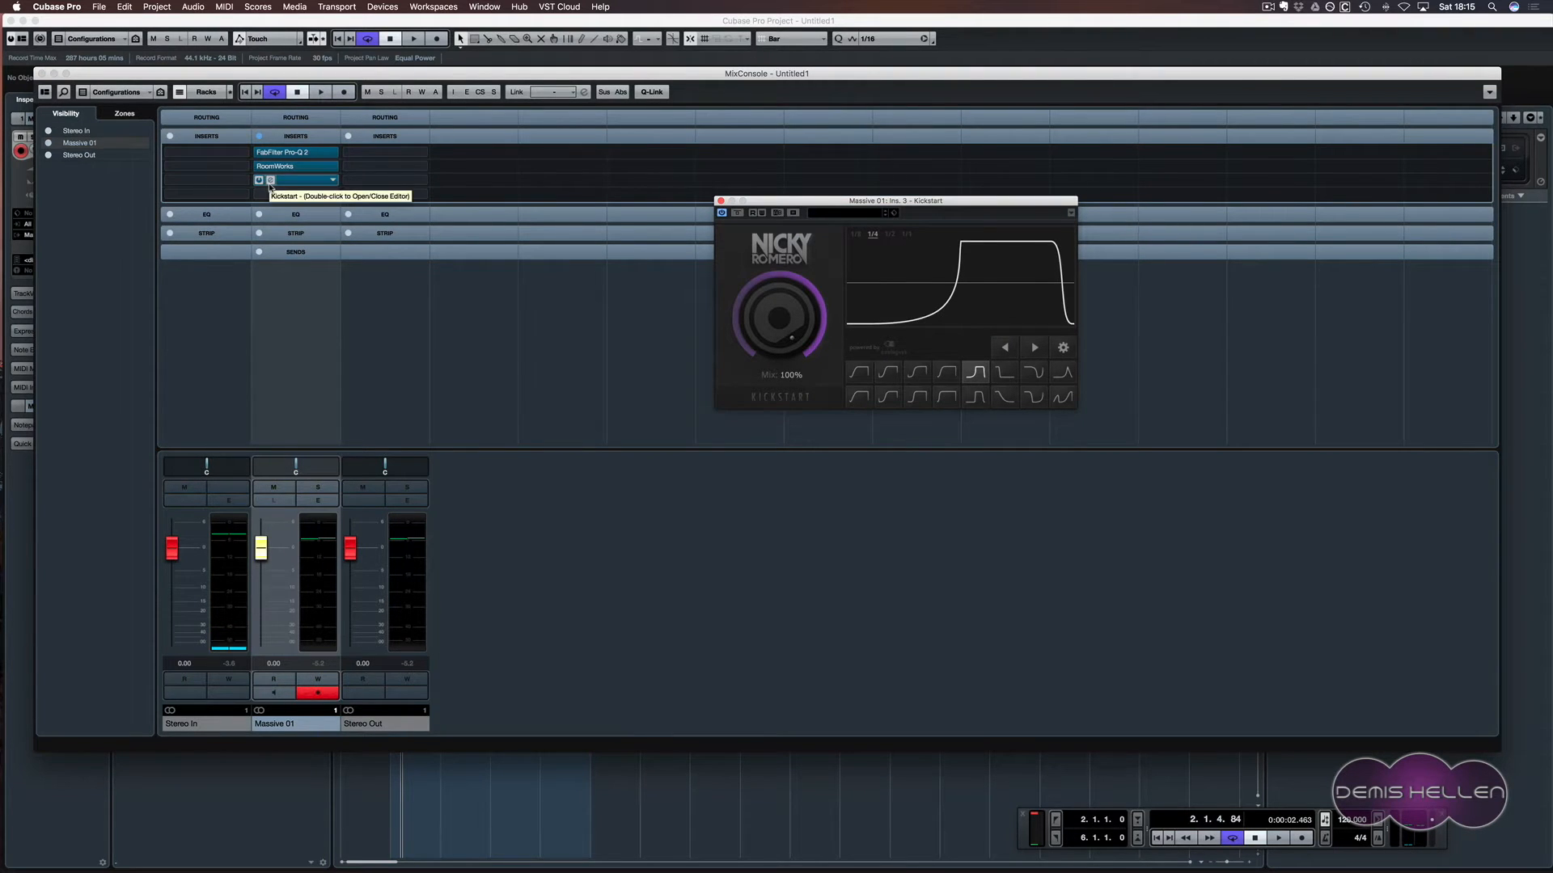
key("space")
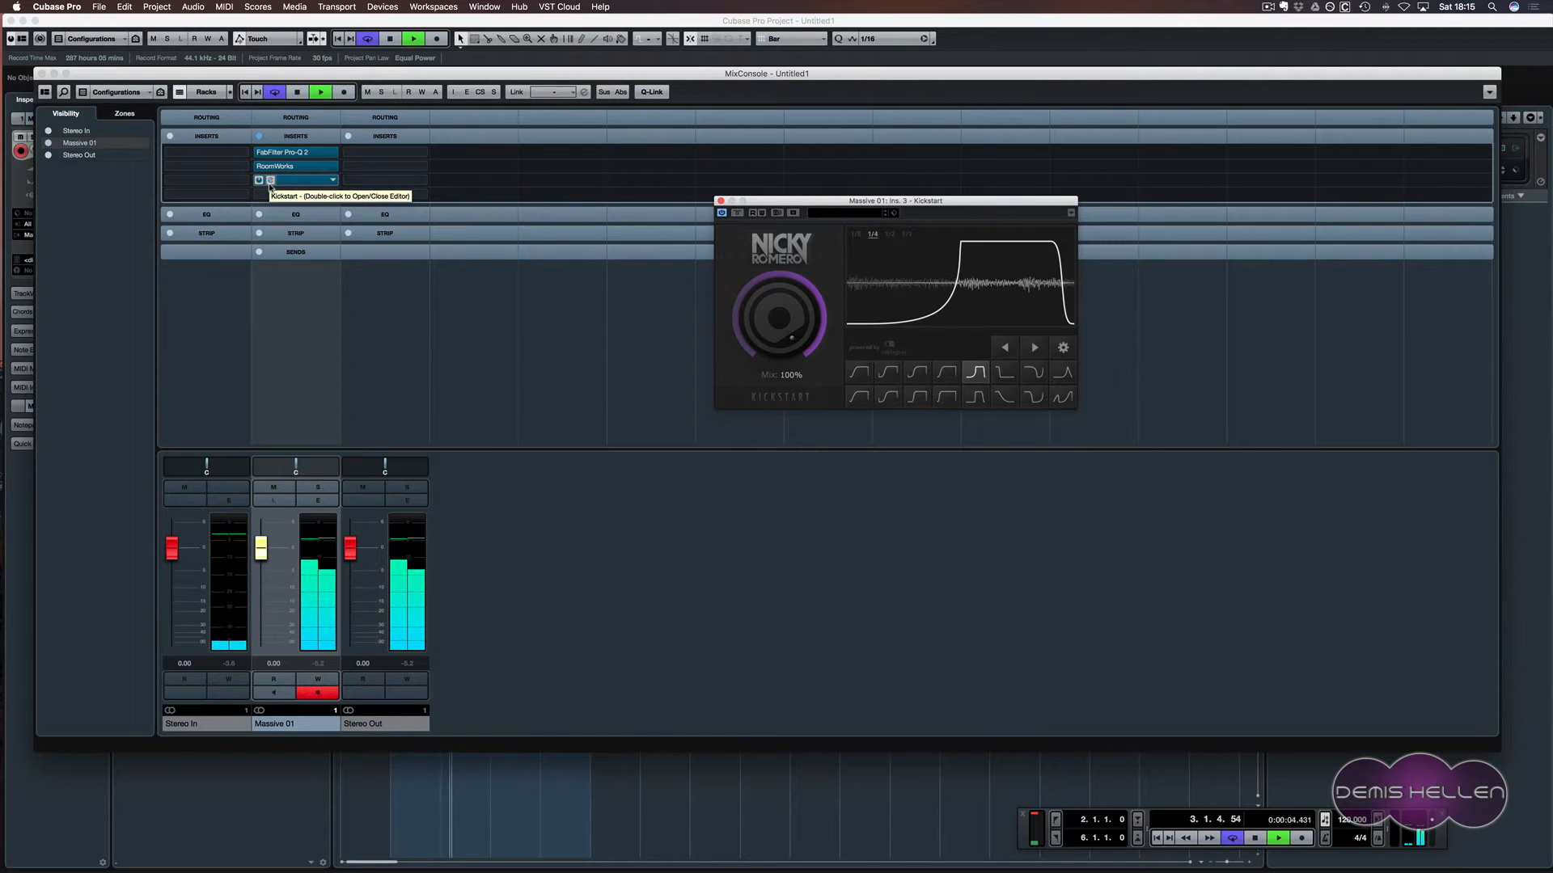
key("space")
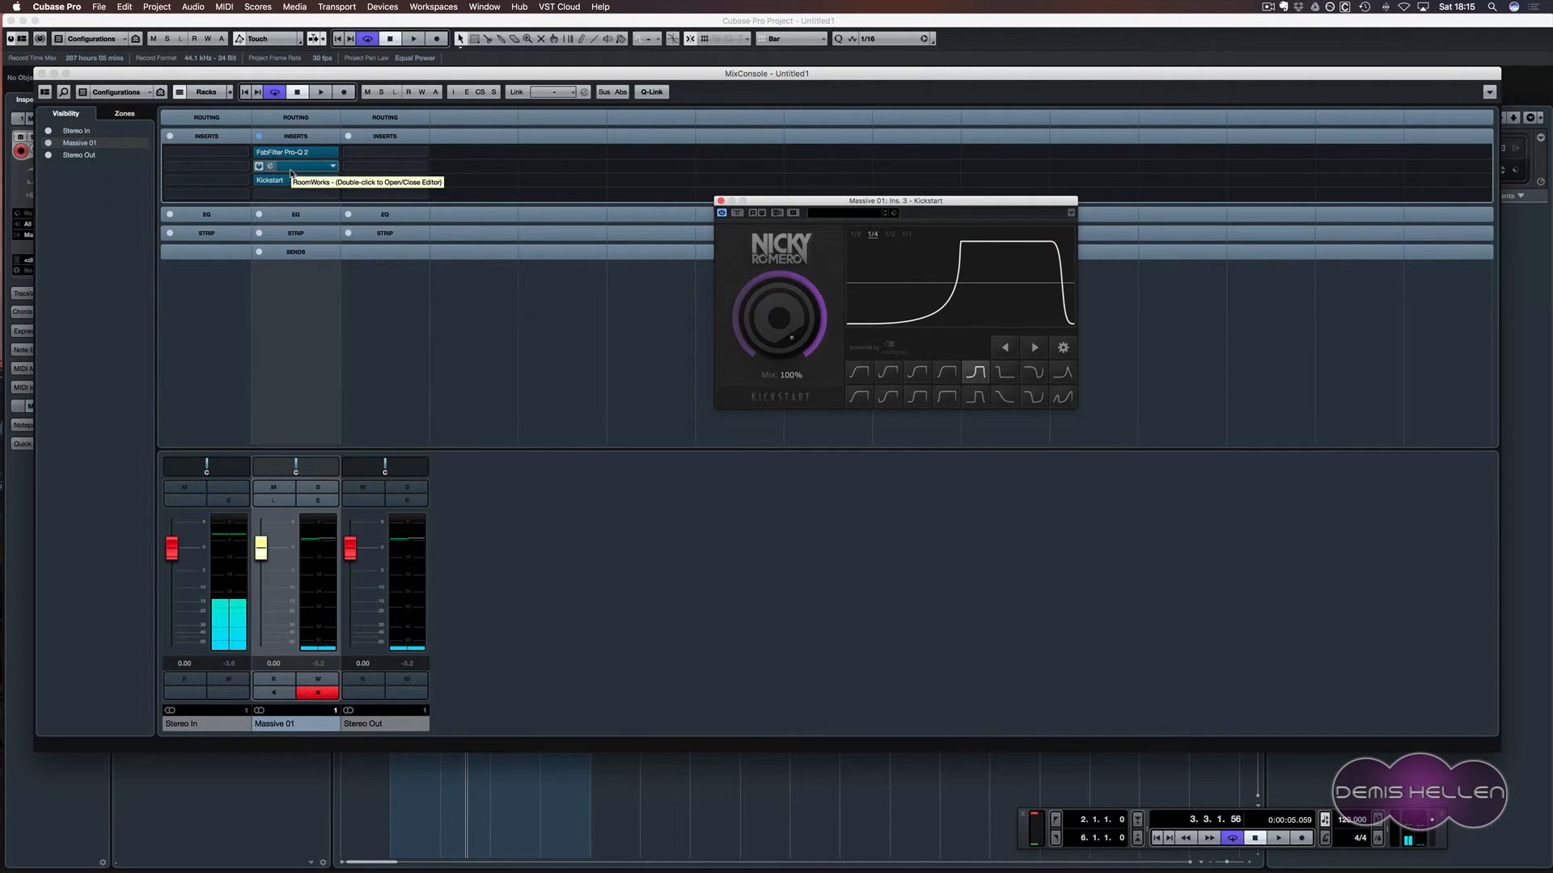
- Audition the loop with RoomWorks placed after Kickstart, and again with it returned to the slot before Kickstart
left_click_drag(293, 168, 290, 196)
key("space")
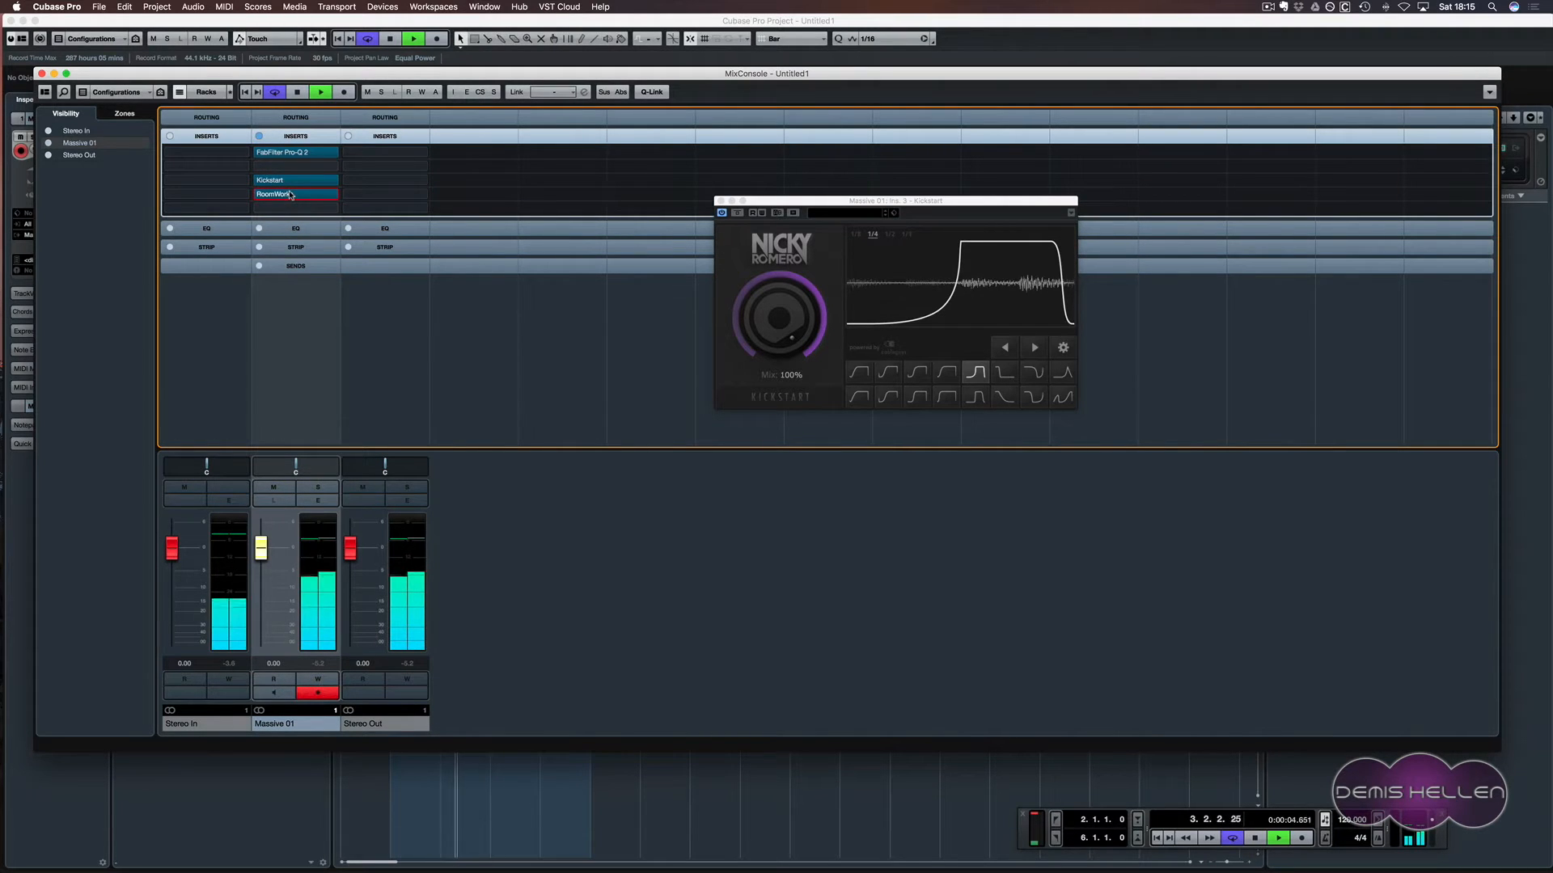
key("space")
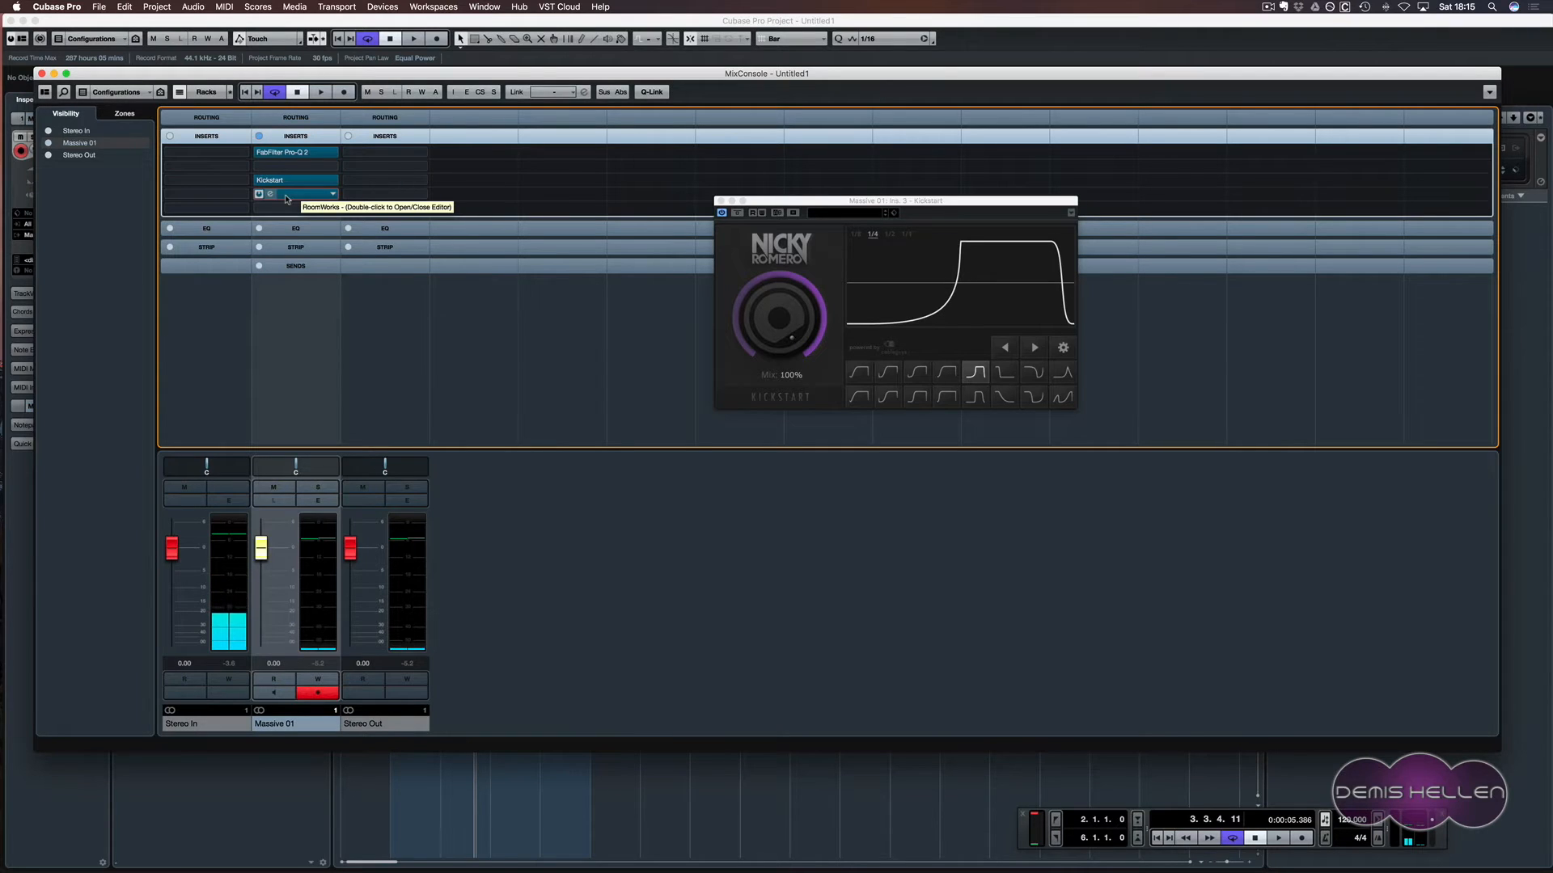
left_click_drag(286, 199, 283, 169)
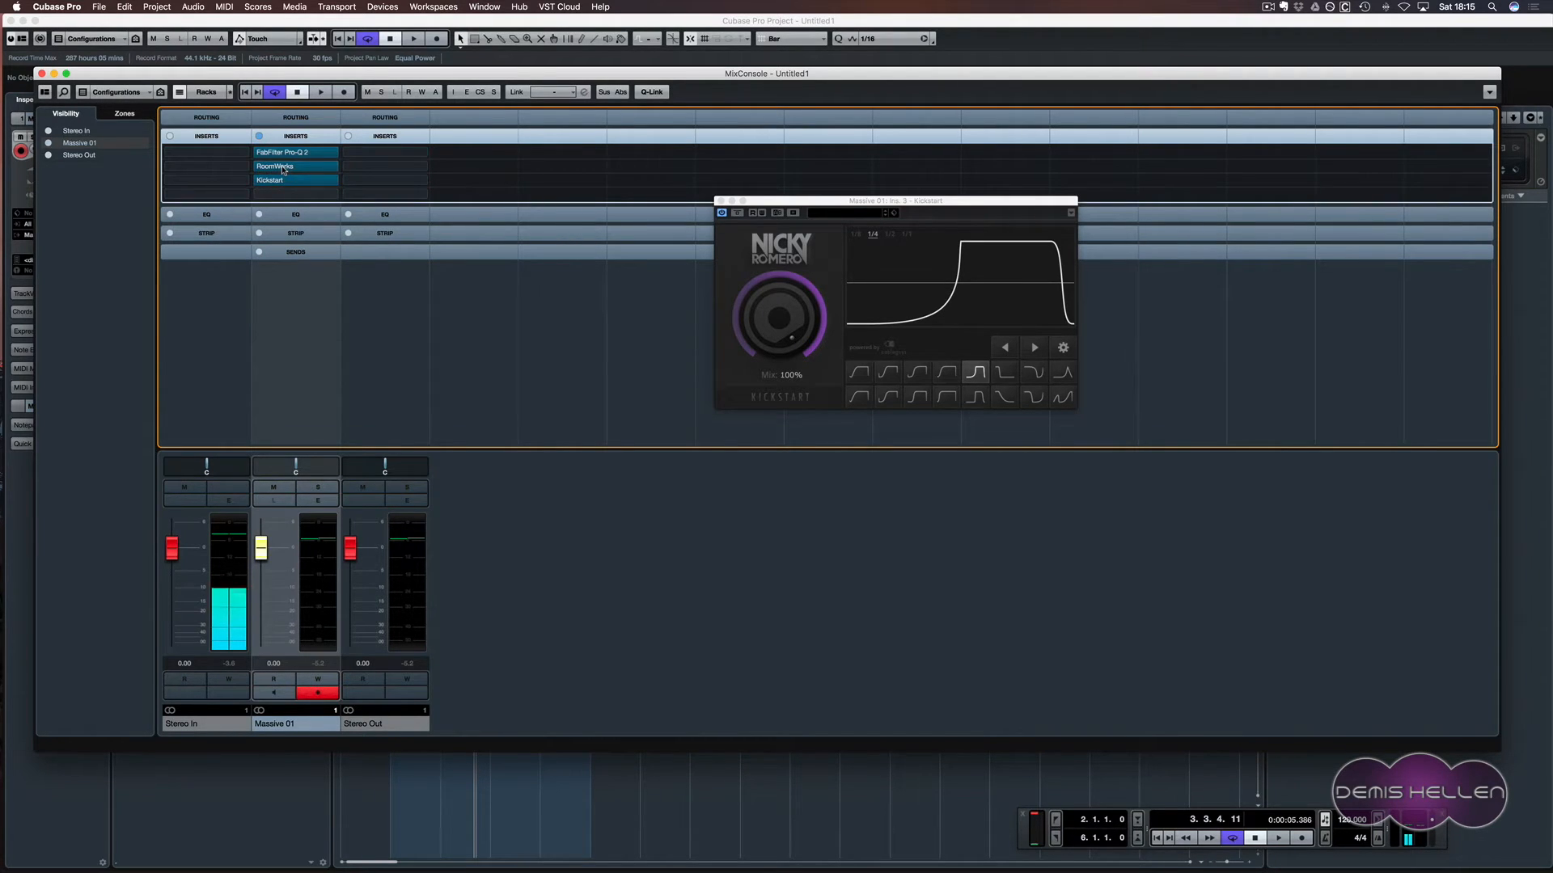
key("space")
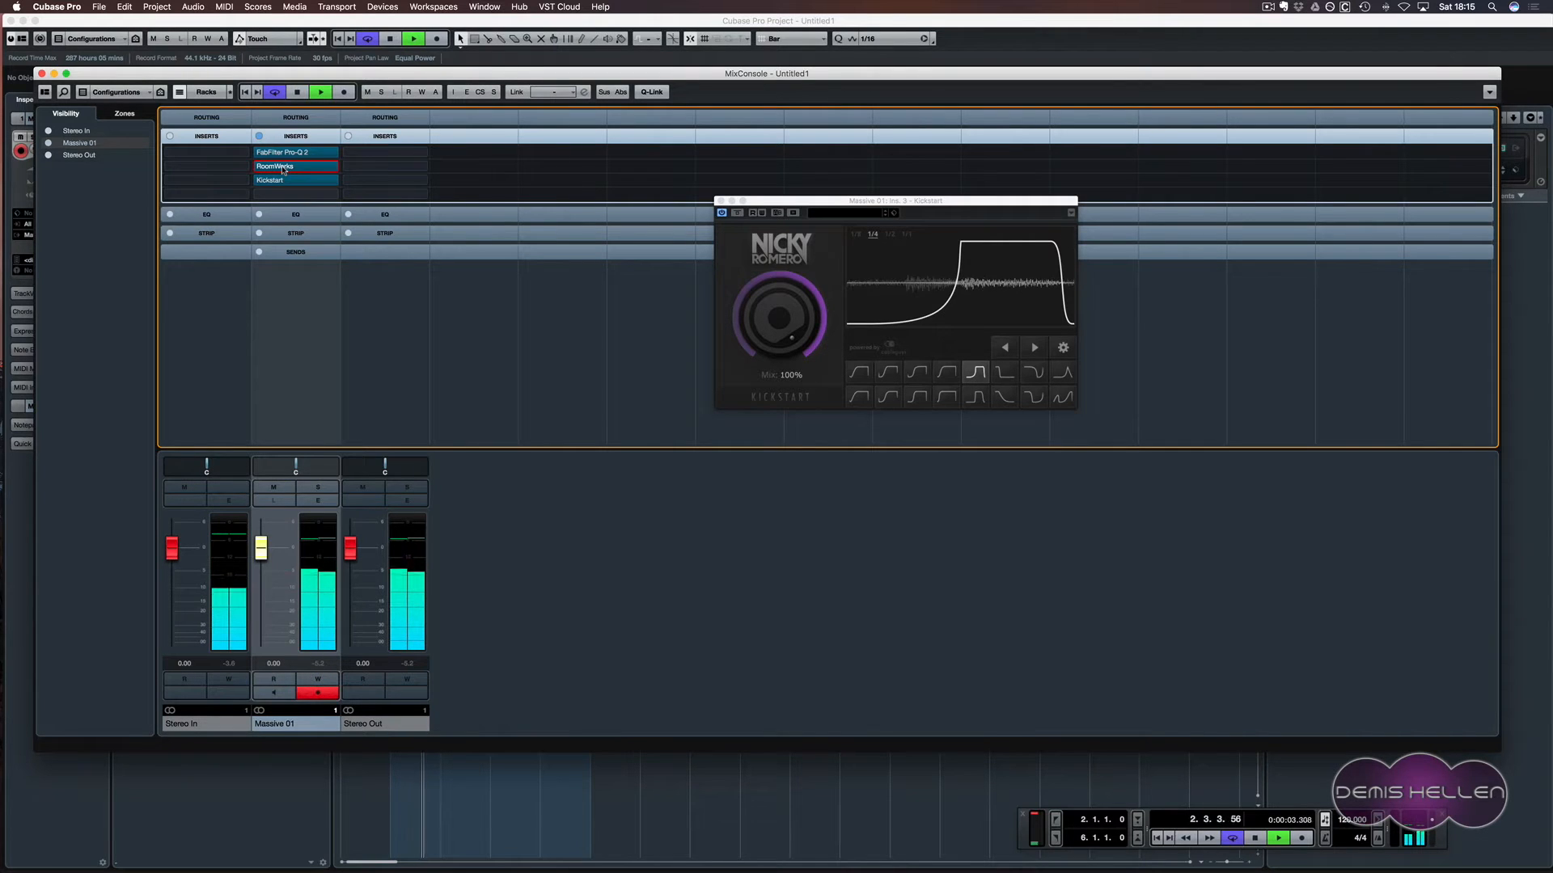
key("space")
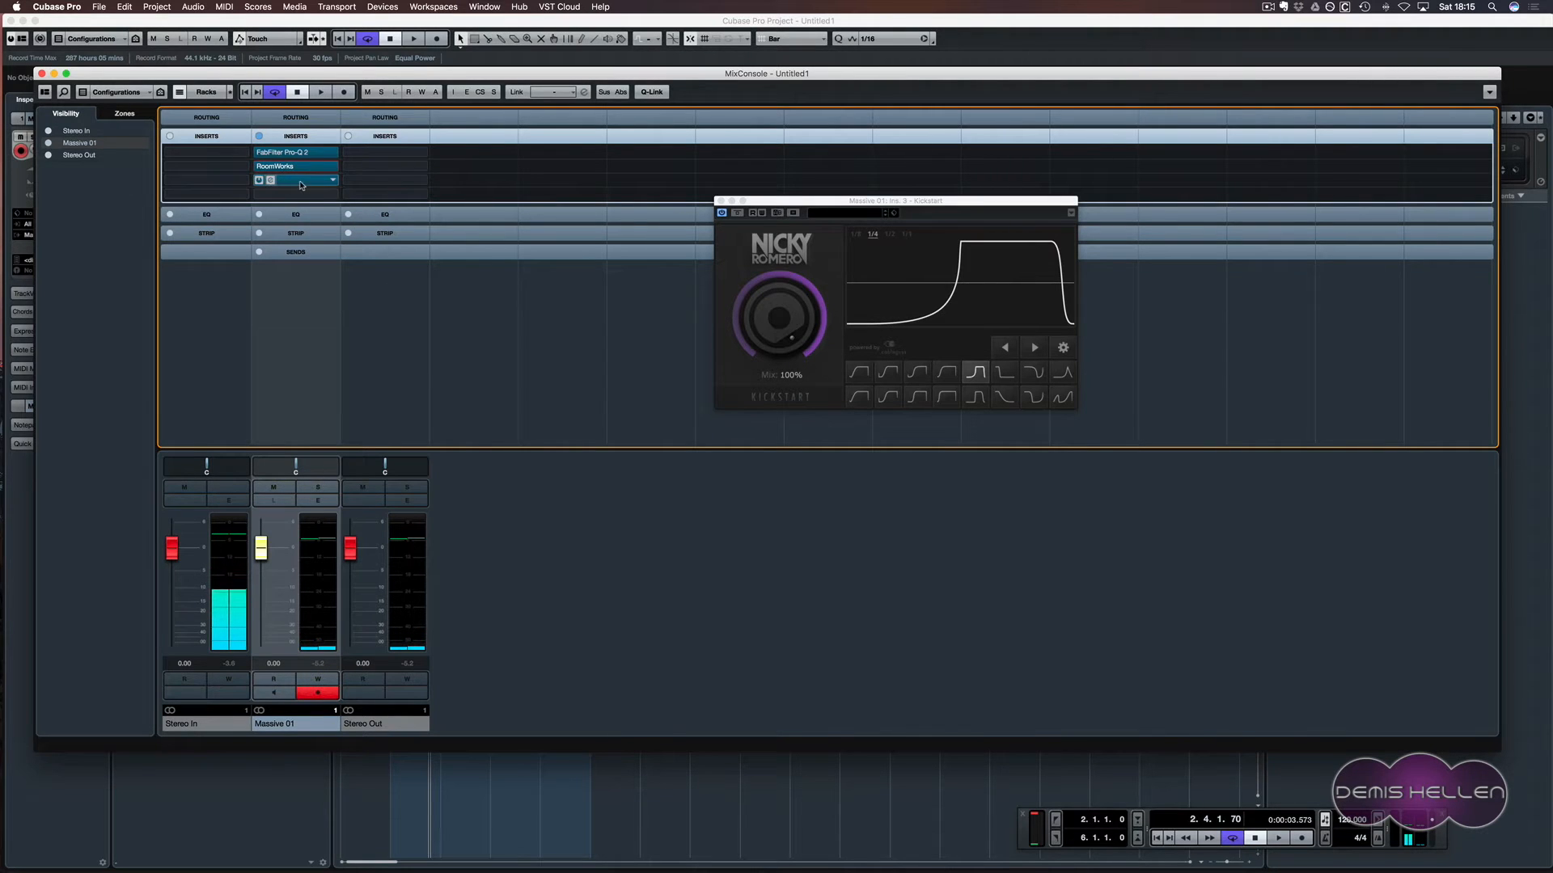
- Move Kickstart to the fourth insert slot, lower its mix to 44% and play the loop with RoomWorks placed after it
left_click_drag(300, 167, 290, 193)
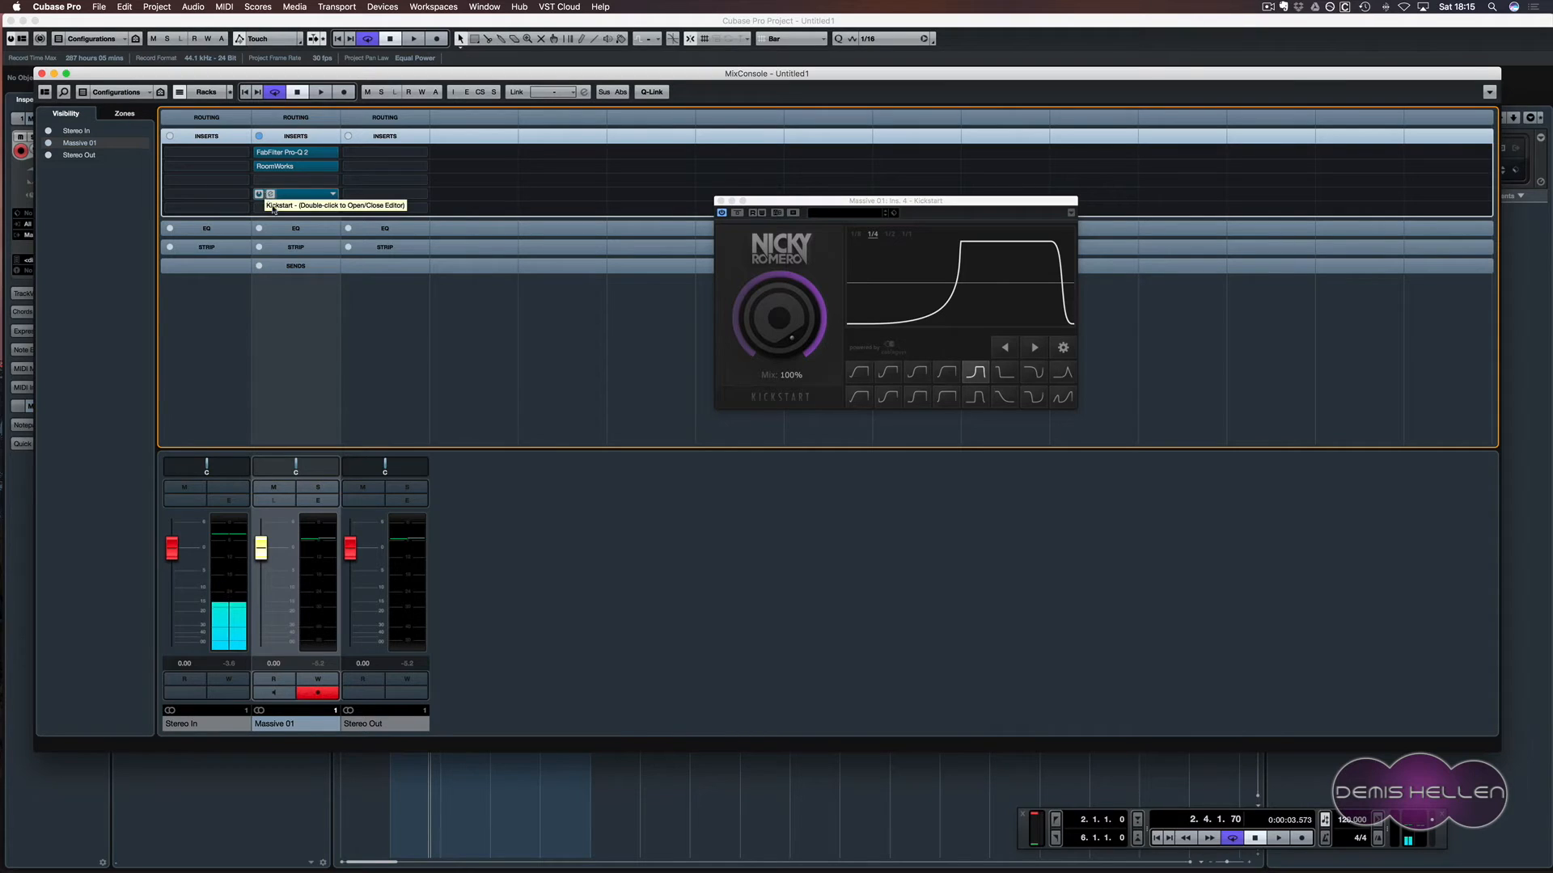
left_click_drag(808, 339, 809, 380)
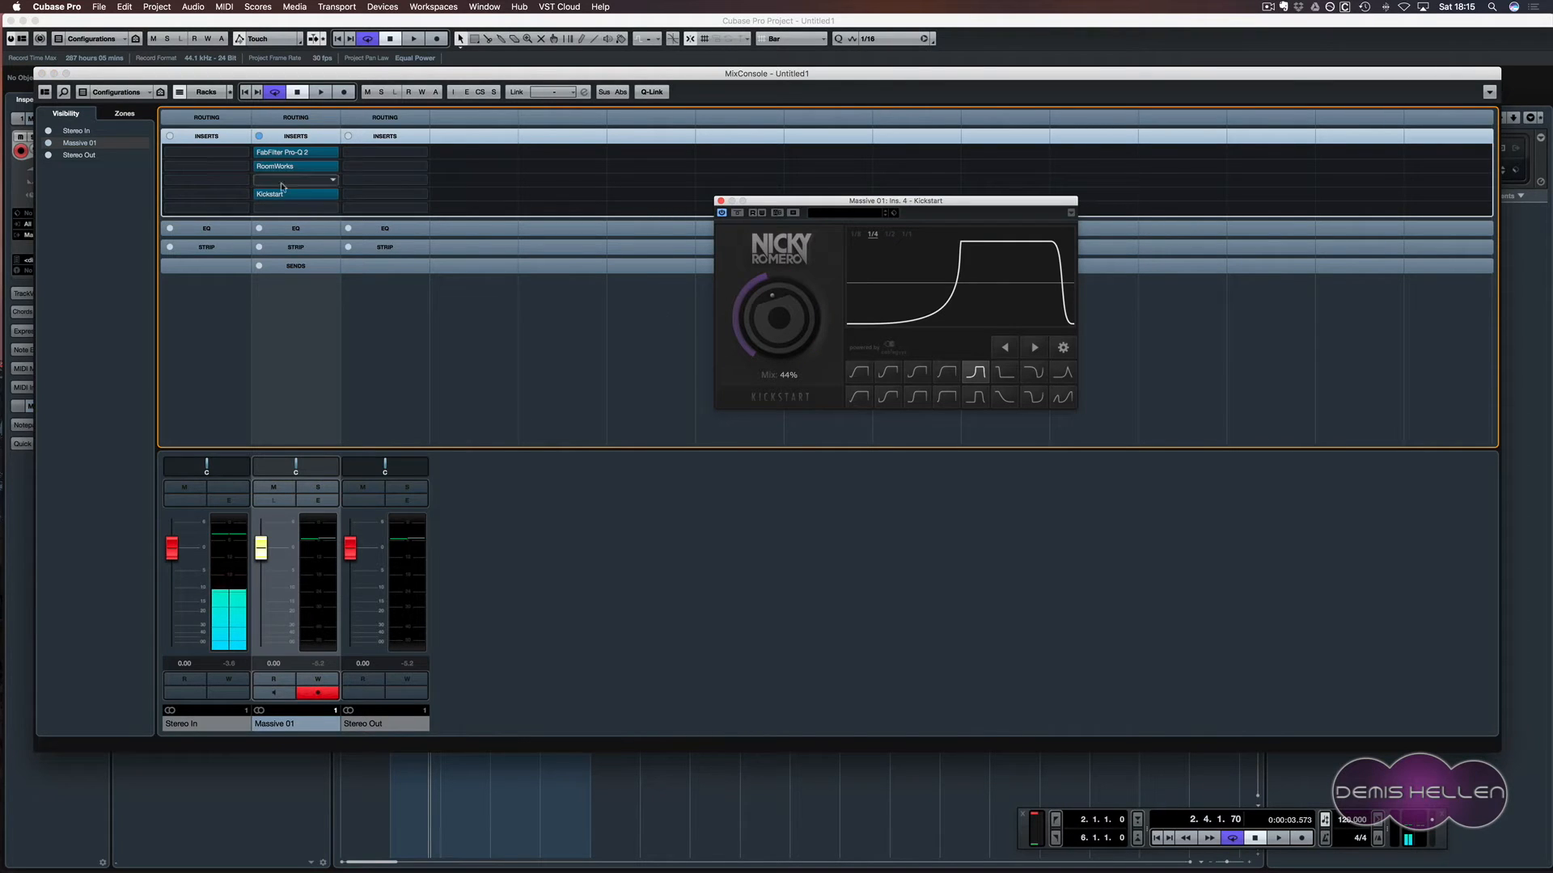
left_click_drag(295, 166, 295, 208)
key("space")
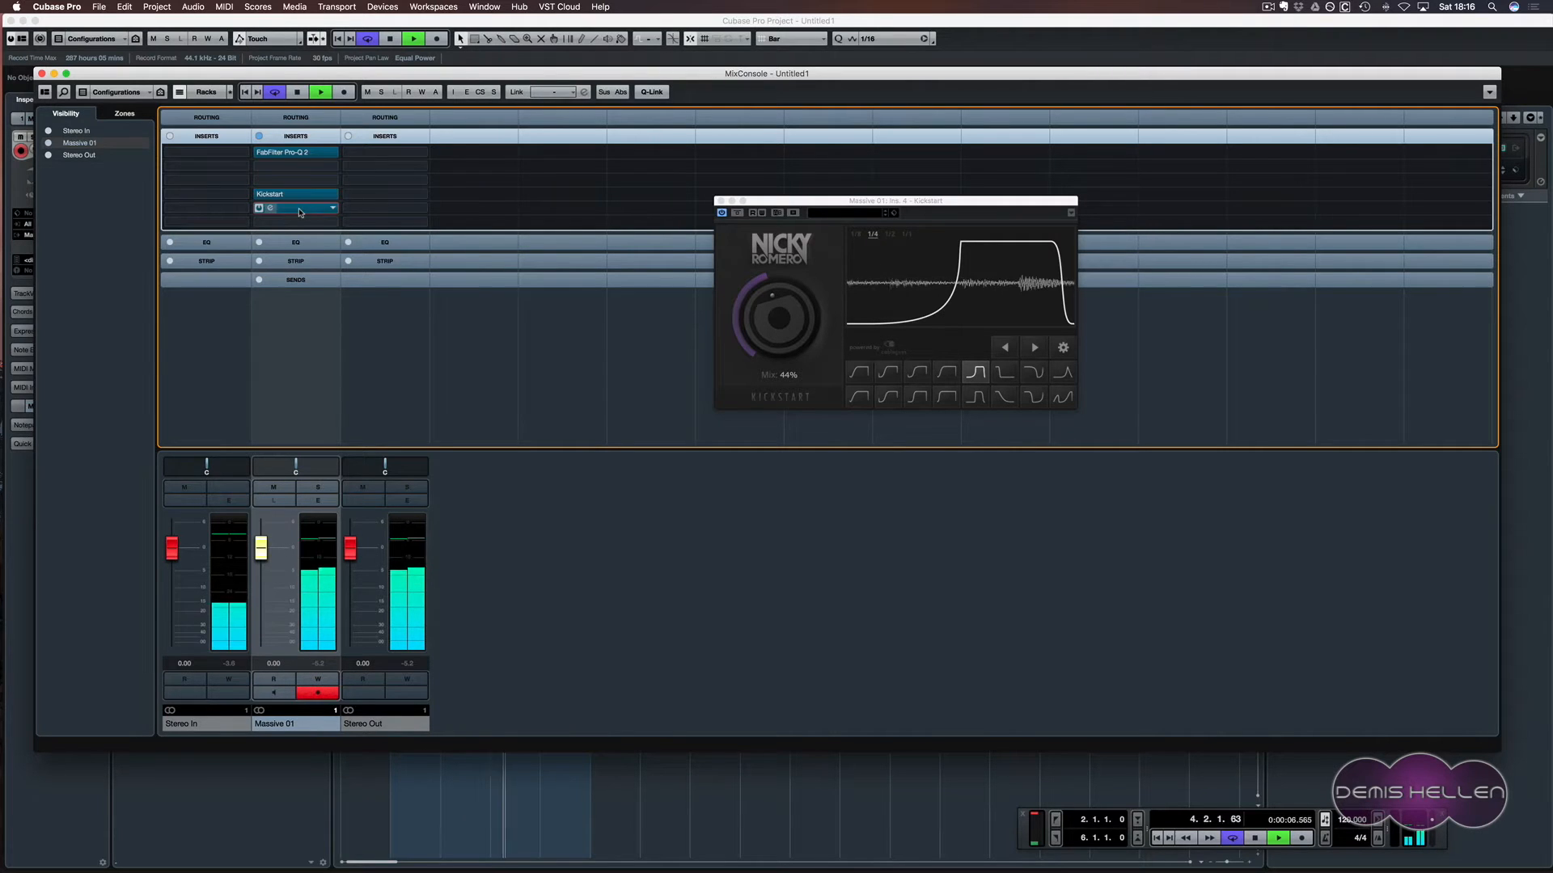
- Compare RoomWorks before and after Kickstart at the reduced mix, finishing with RoomWorks in the second insert slot and Kickstart in the third
left_click_drag(322, 208, 298, 182)
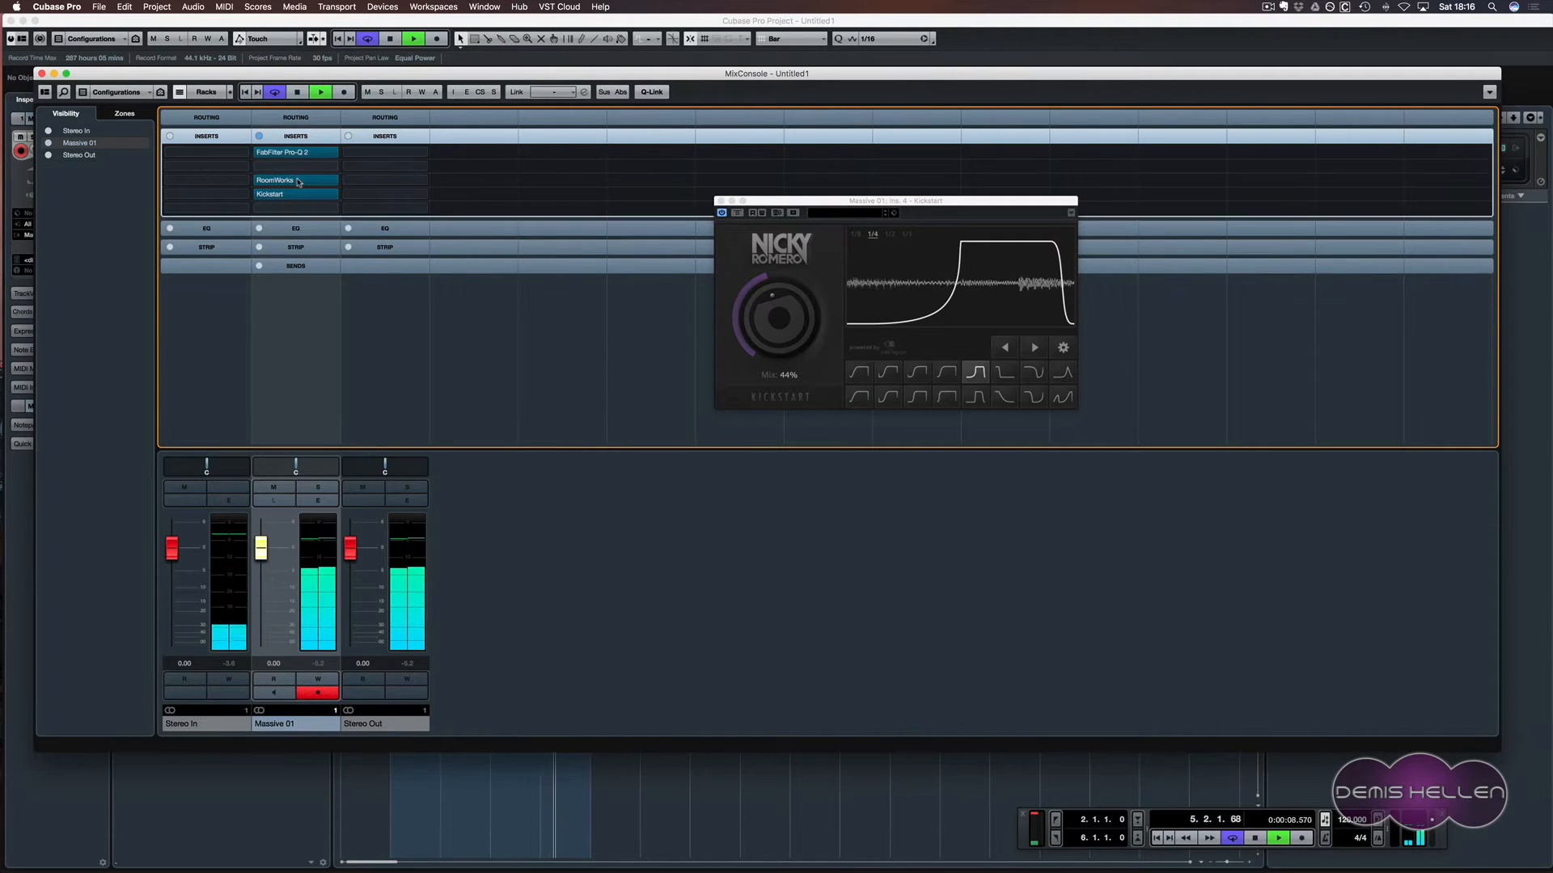
key("space")
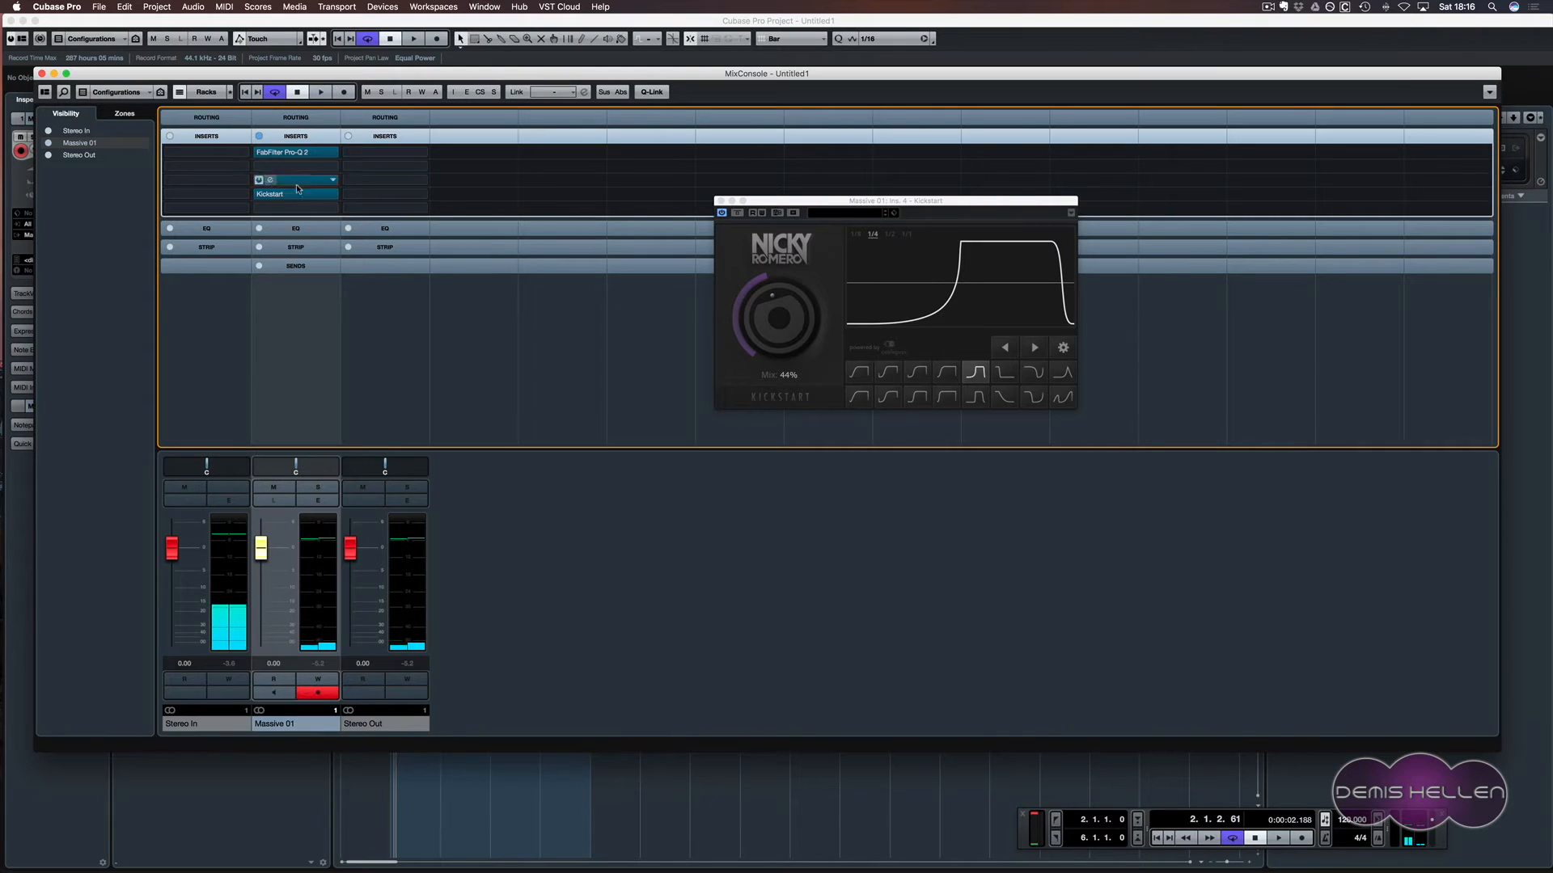
left_click_drag(297, 189, 291, 208)
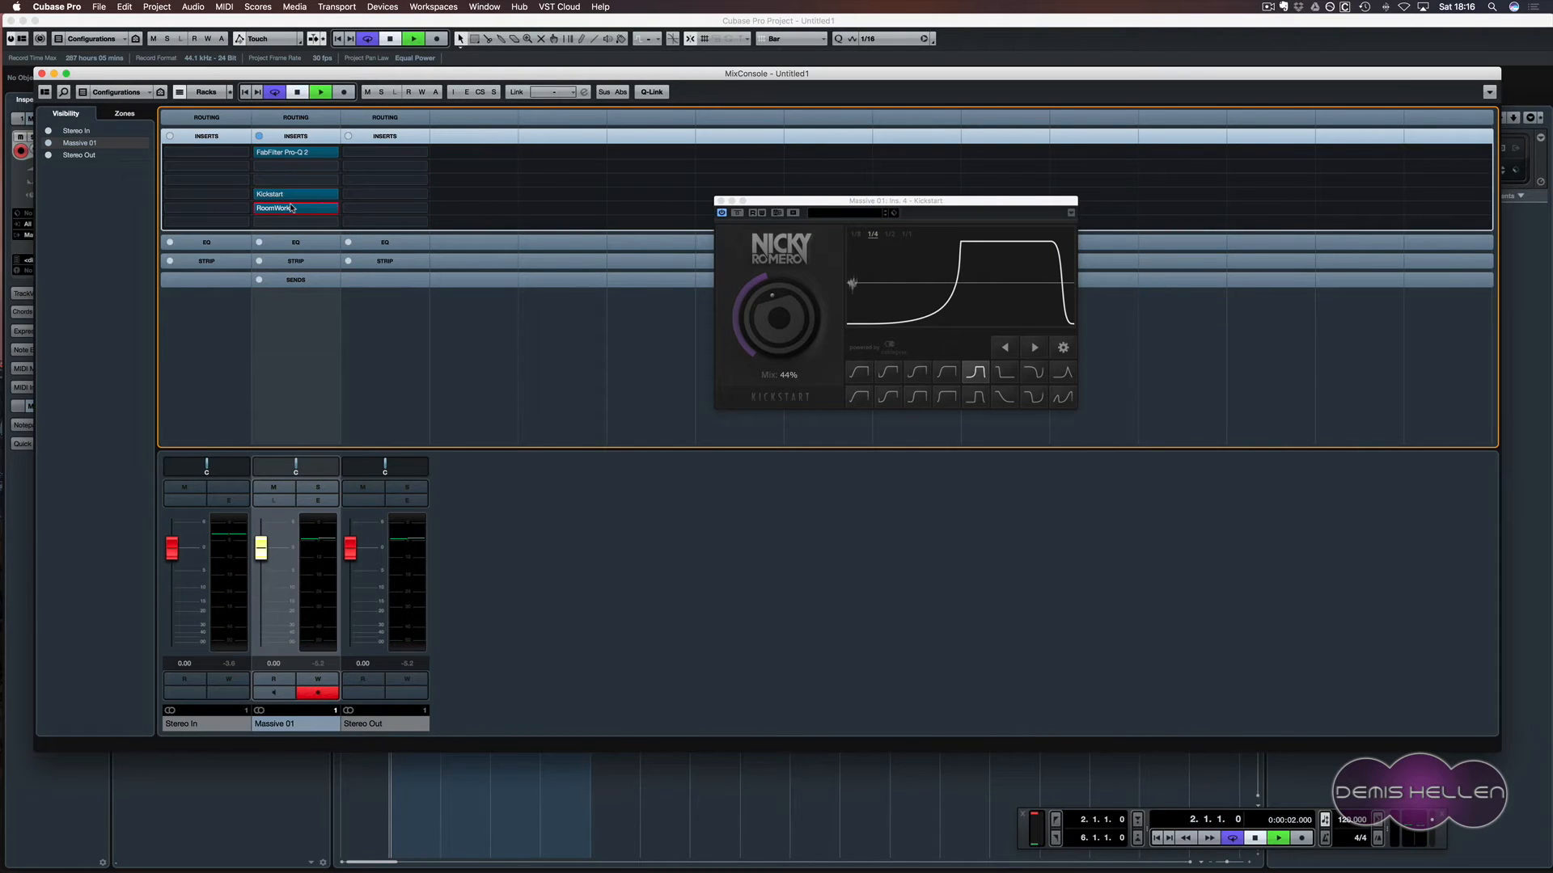
key("space")
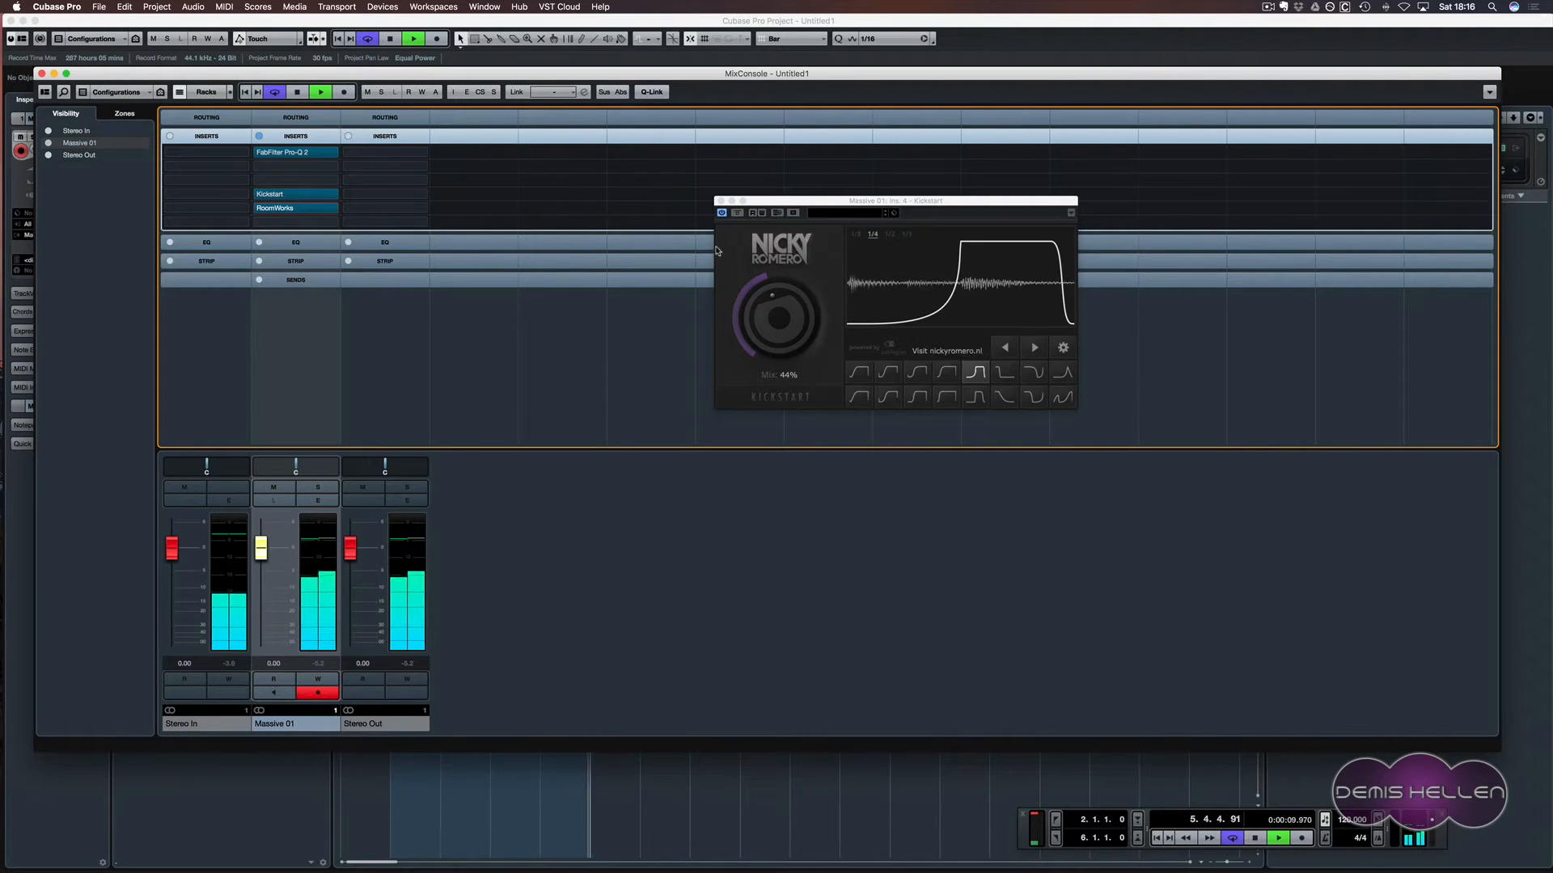
key("space")
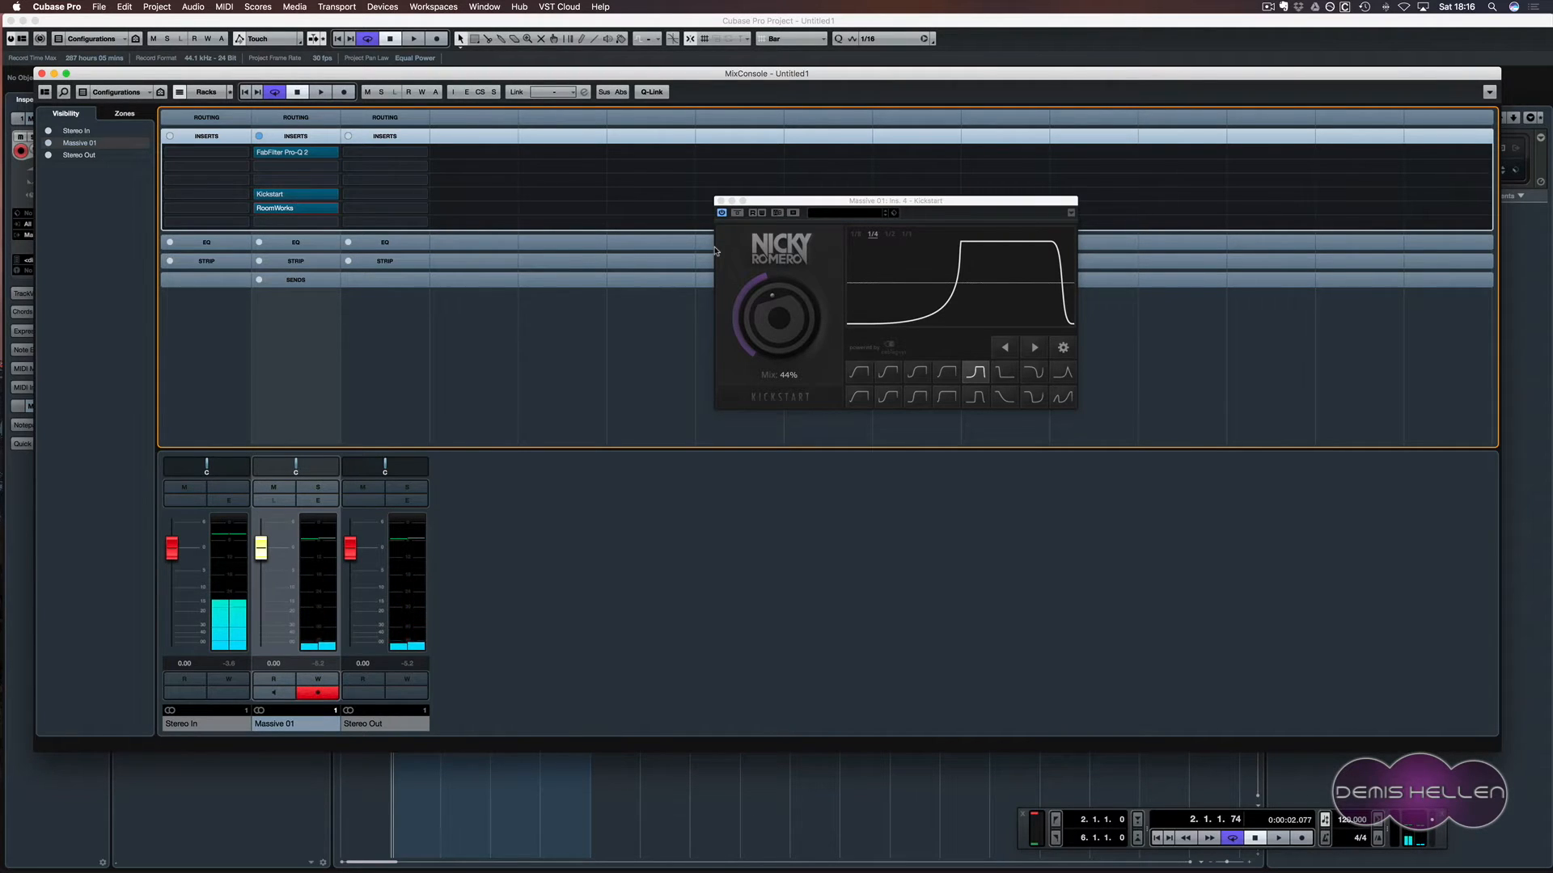
mouse_move(296, 197)
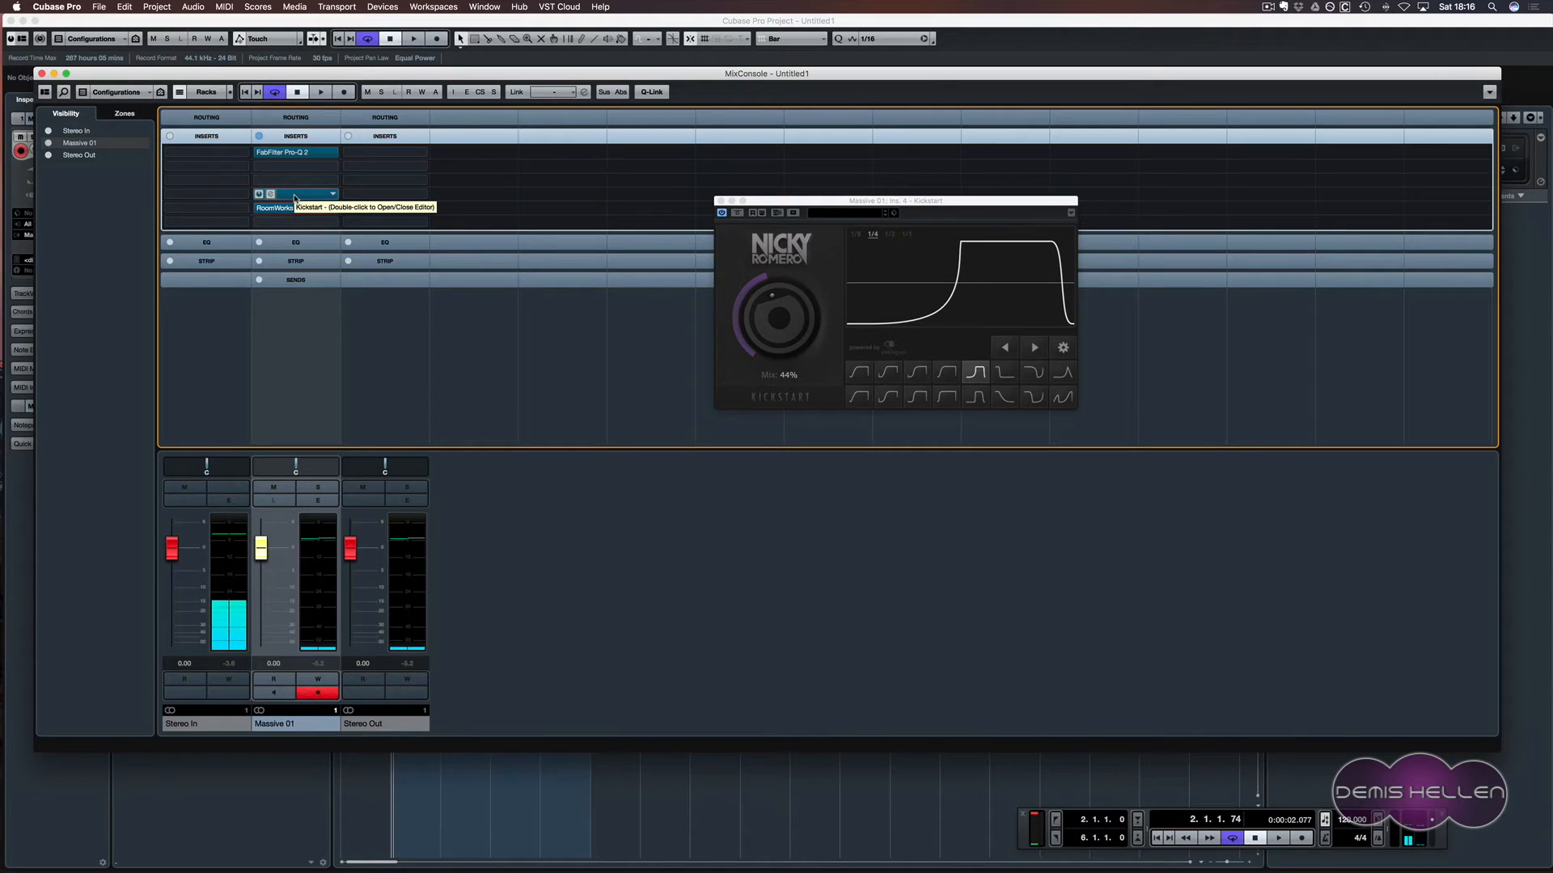
left_click_drag(286, 208, 286, 180)
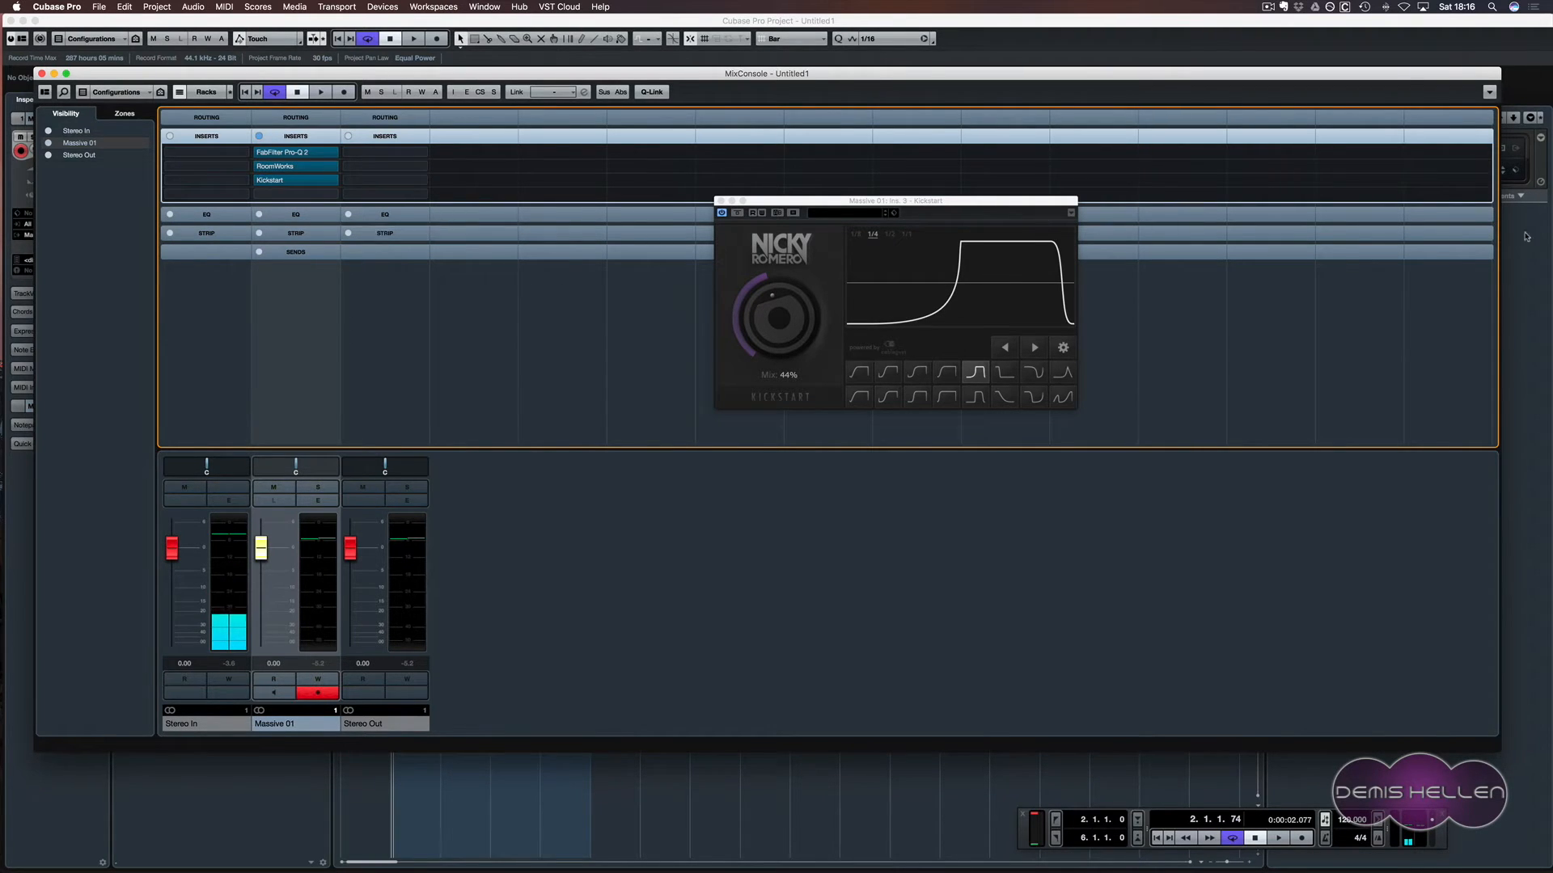
- Return to the project window, open the Massive instrument and display its FX2 reverb section
key("F3")
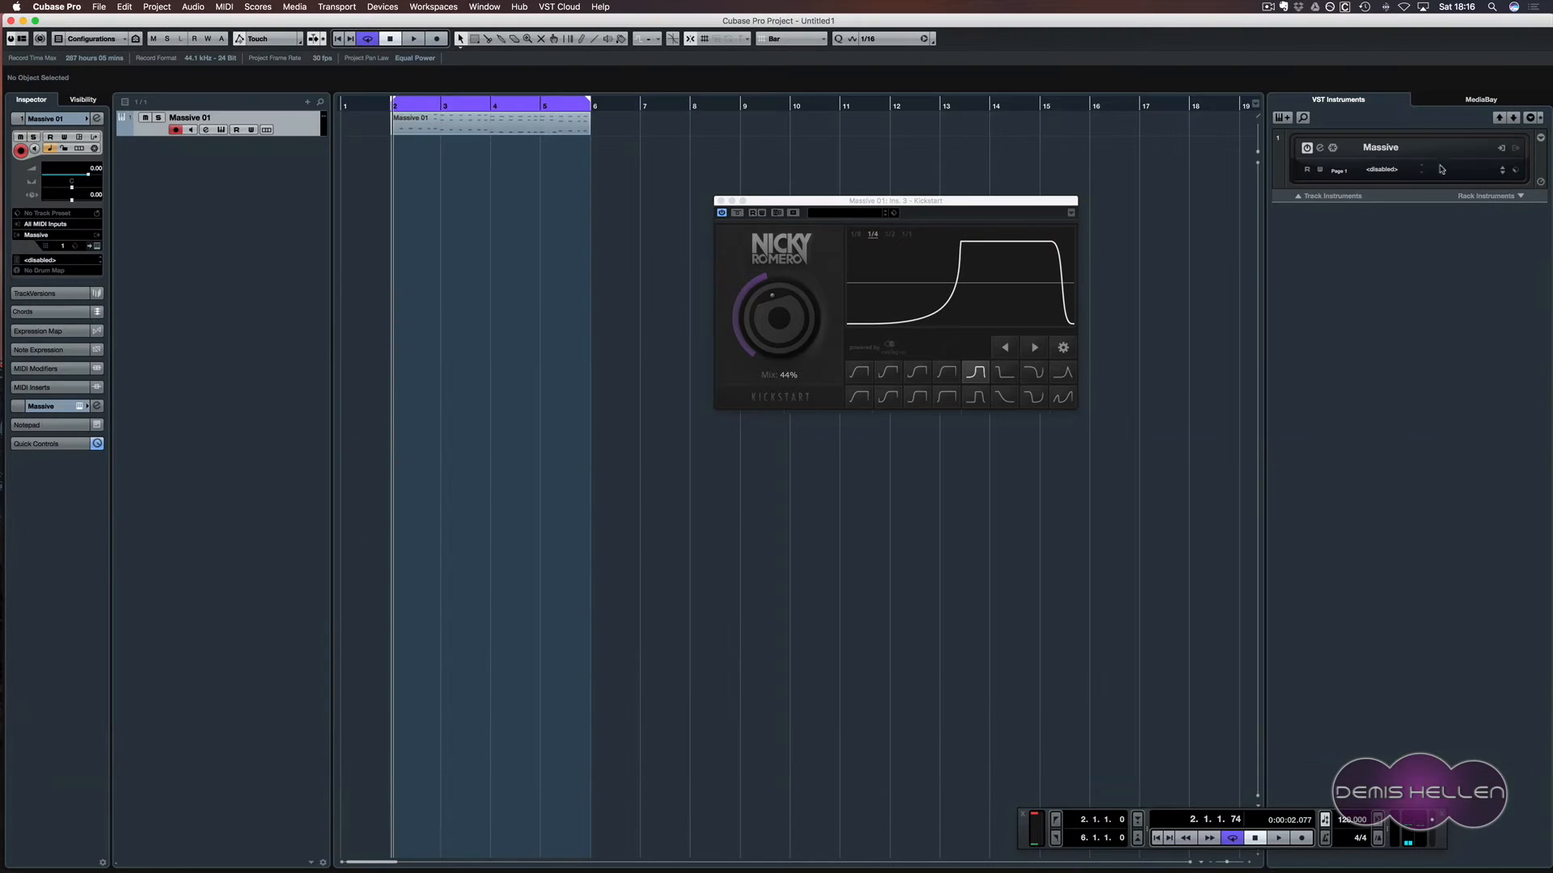
left_click(1319, 149)
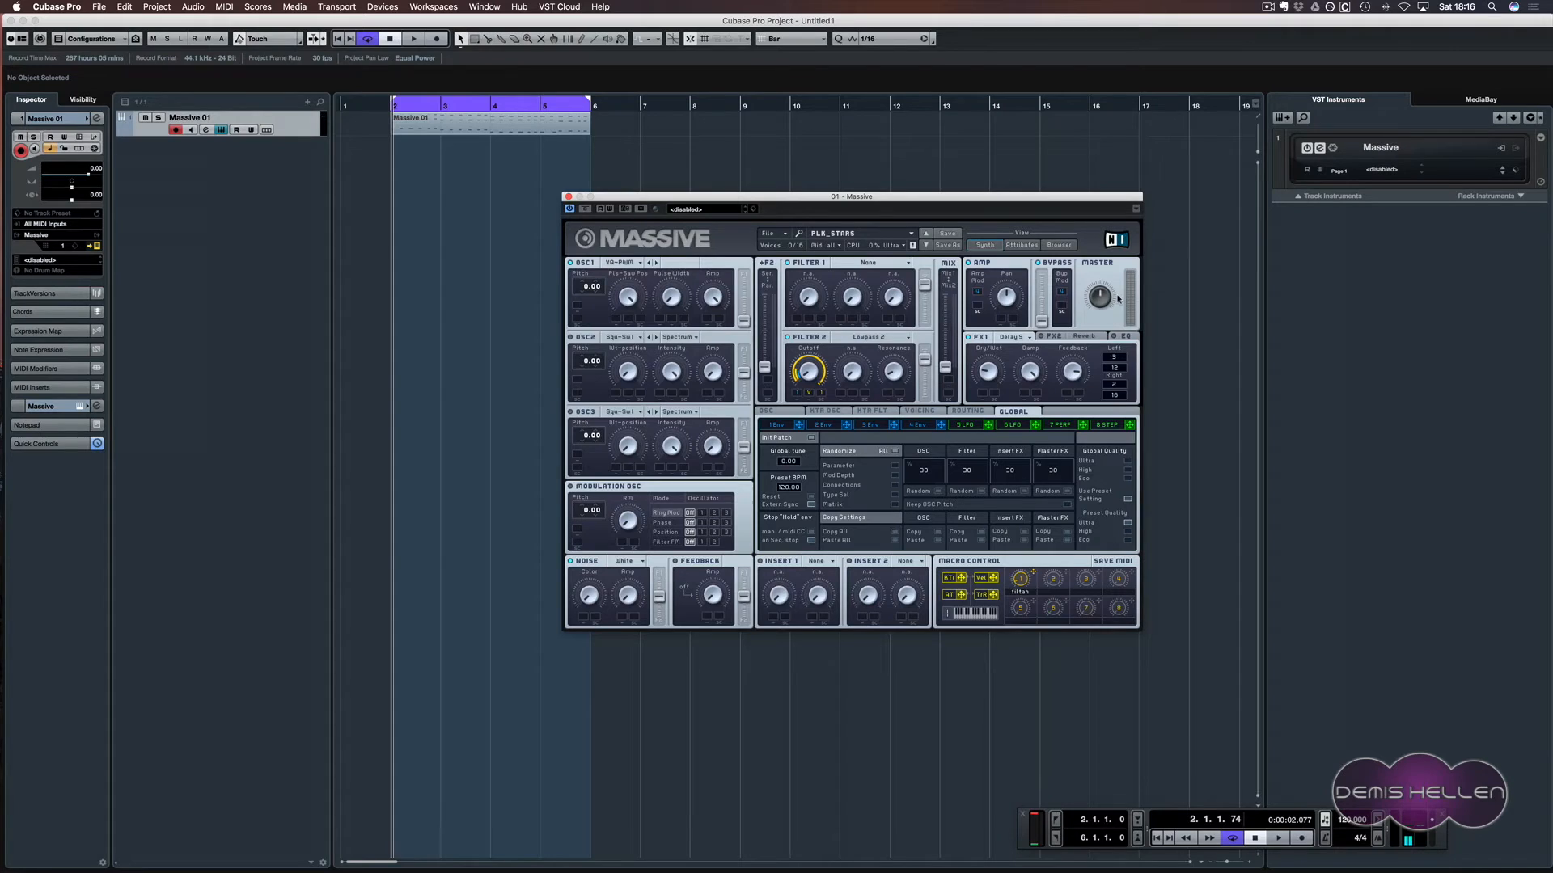
left_click(1082, 338)
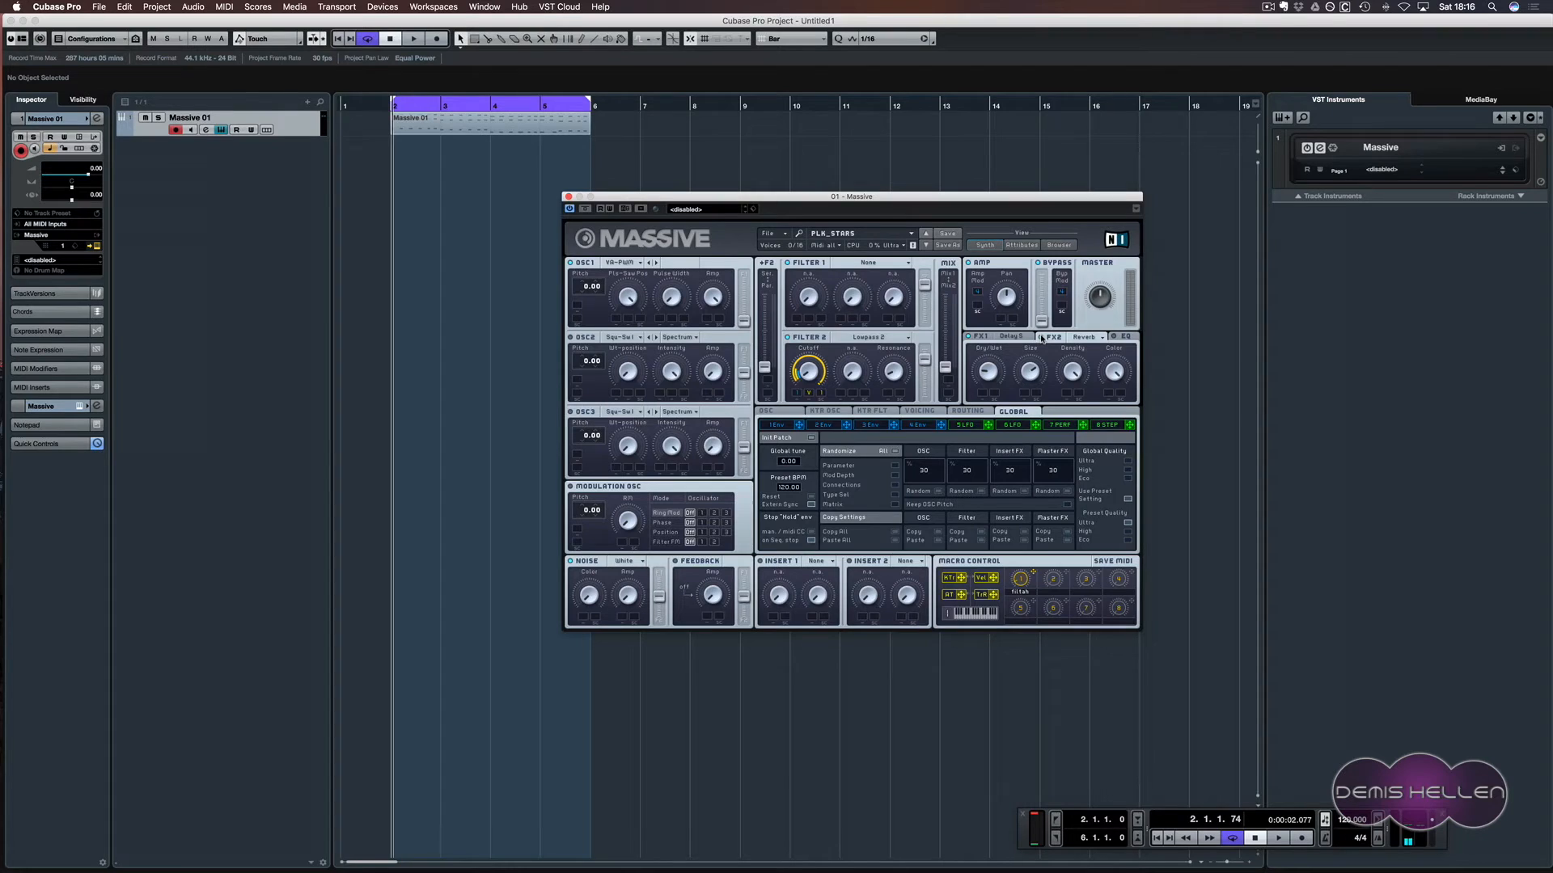
- Audition the loop twice with Massive's FX2 reverb section displayed, and close the synth
key("space")
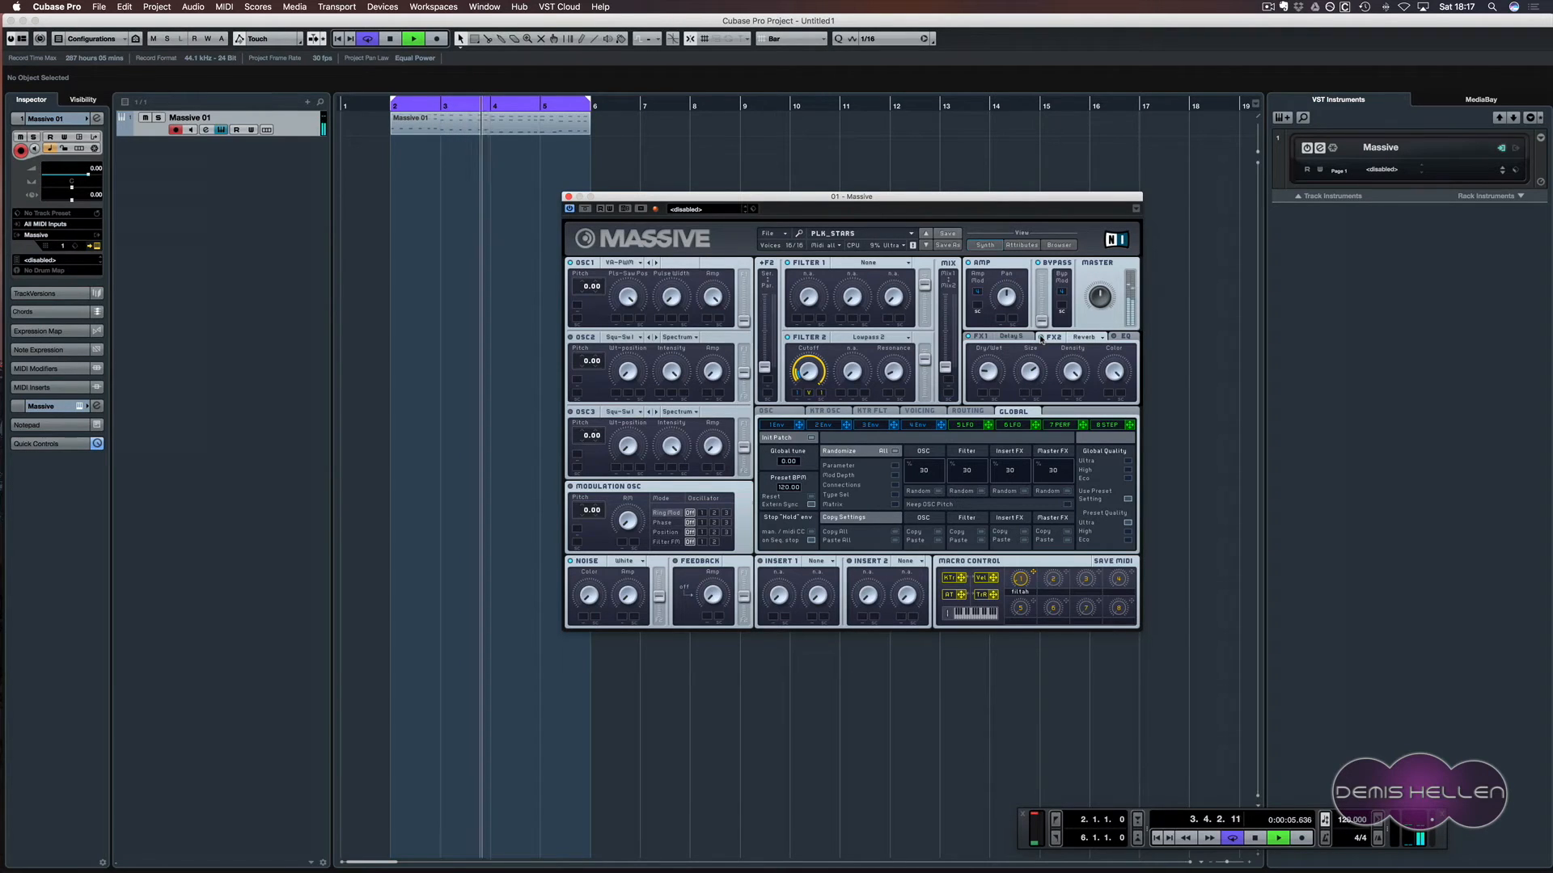
key("space")
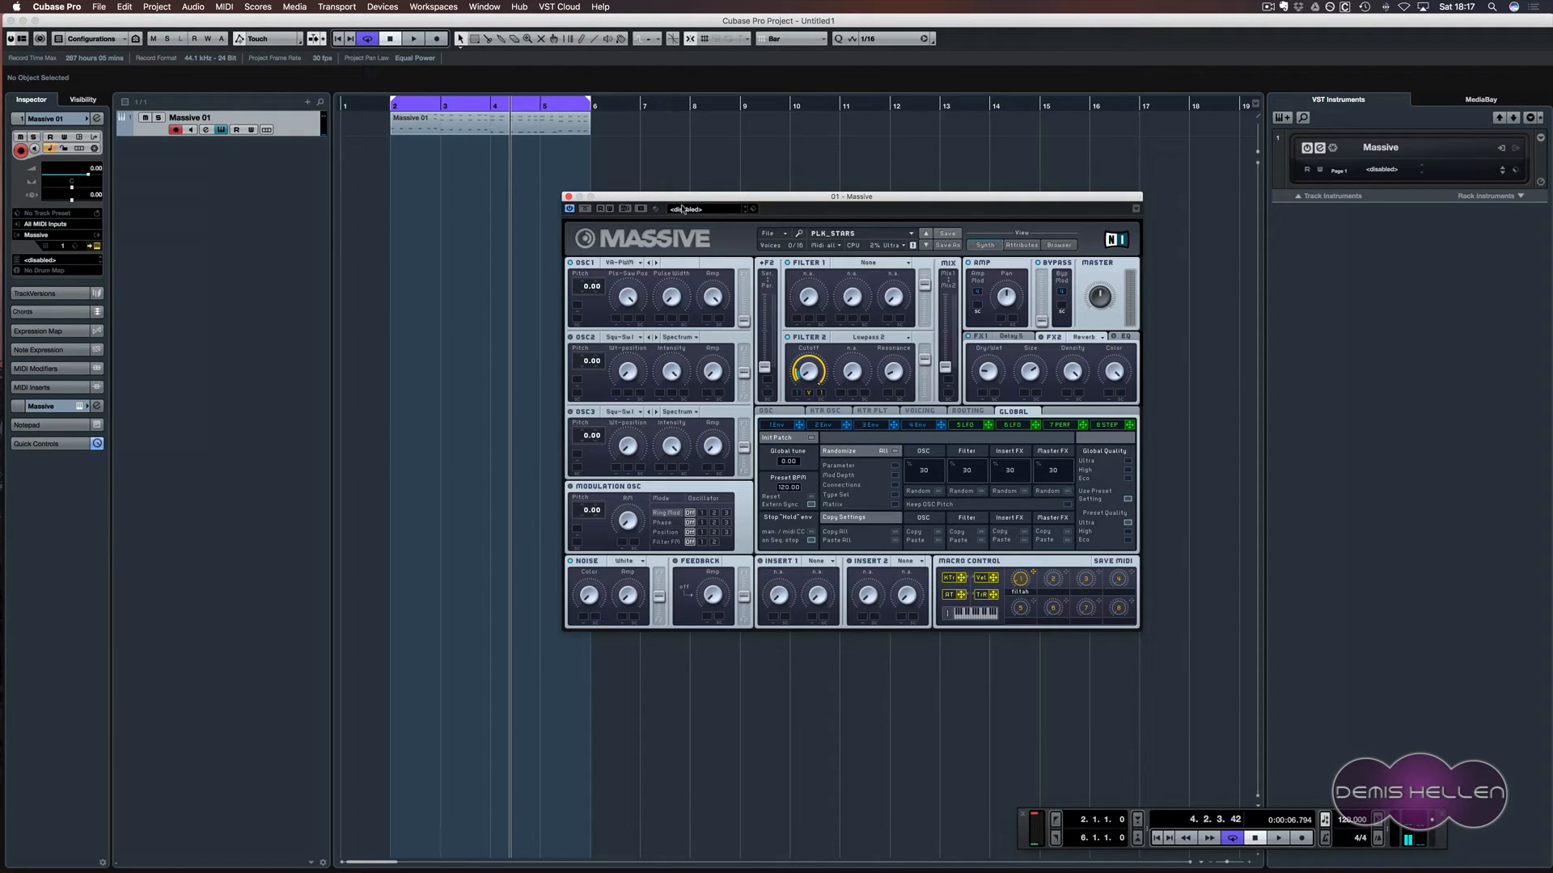
key("KP_1")
key("space")
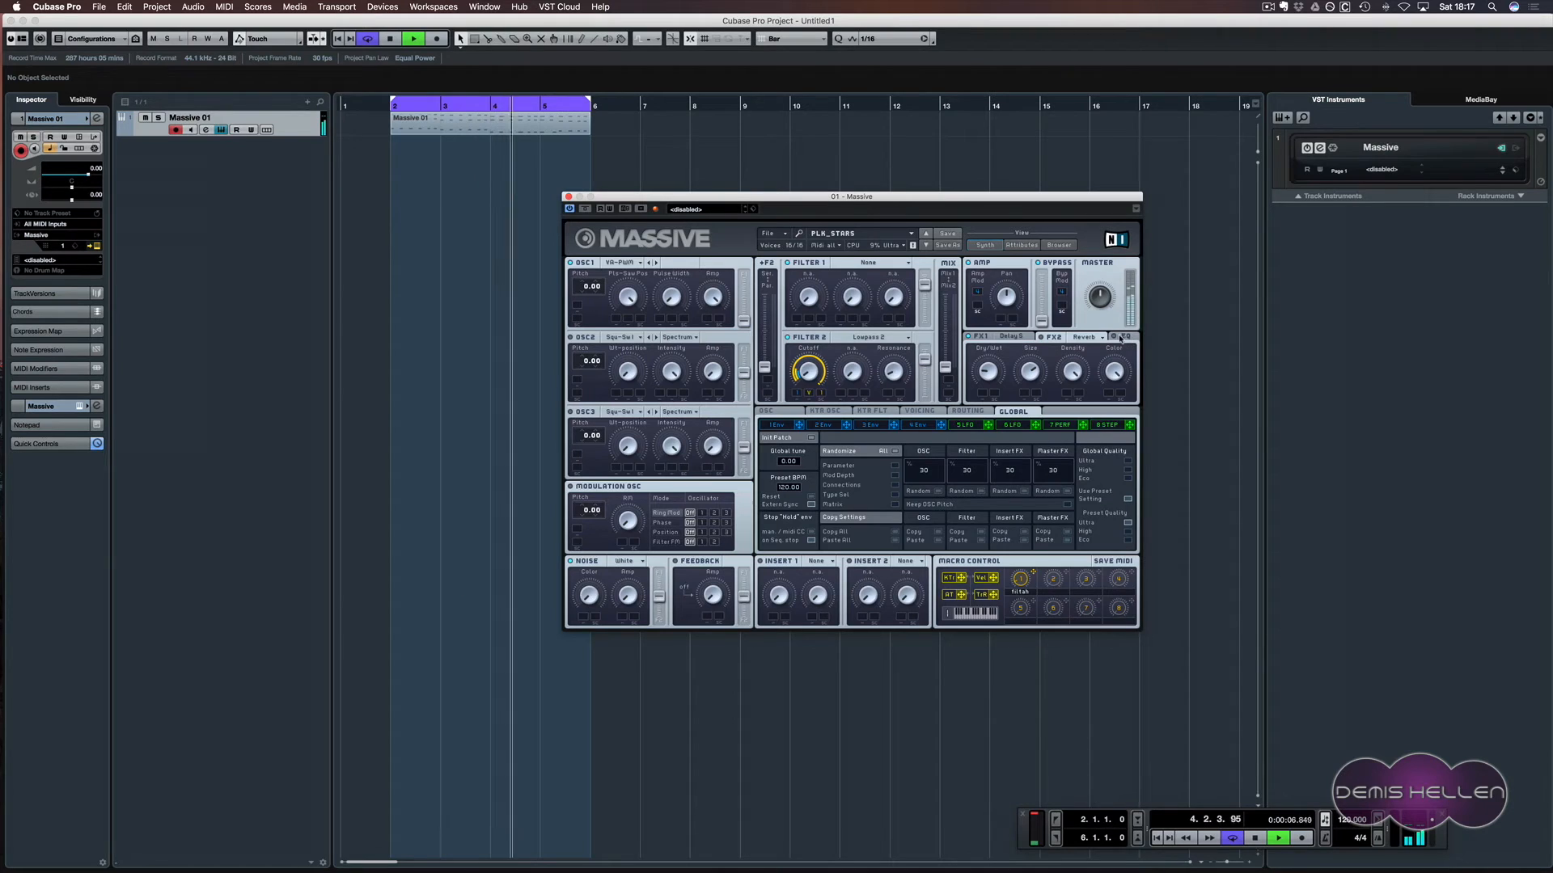
key("space")
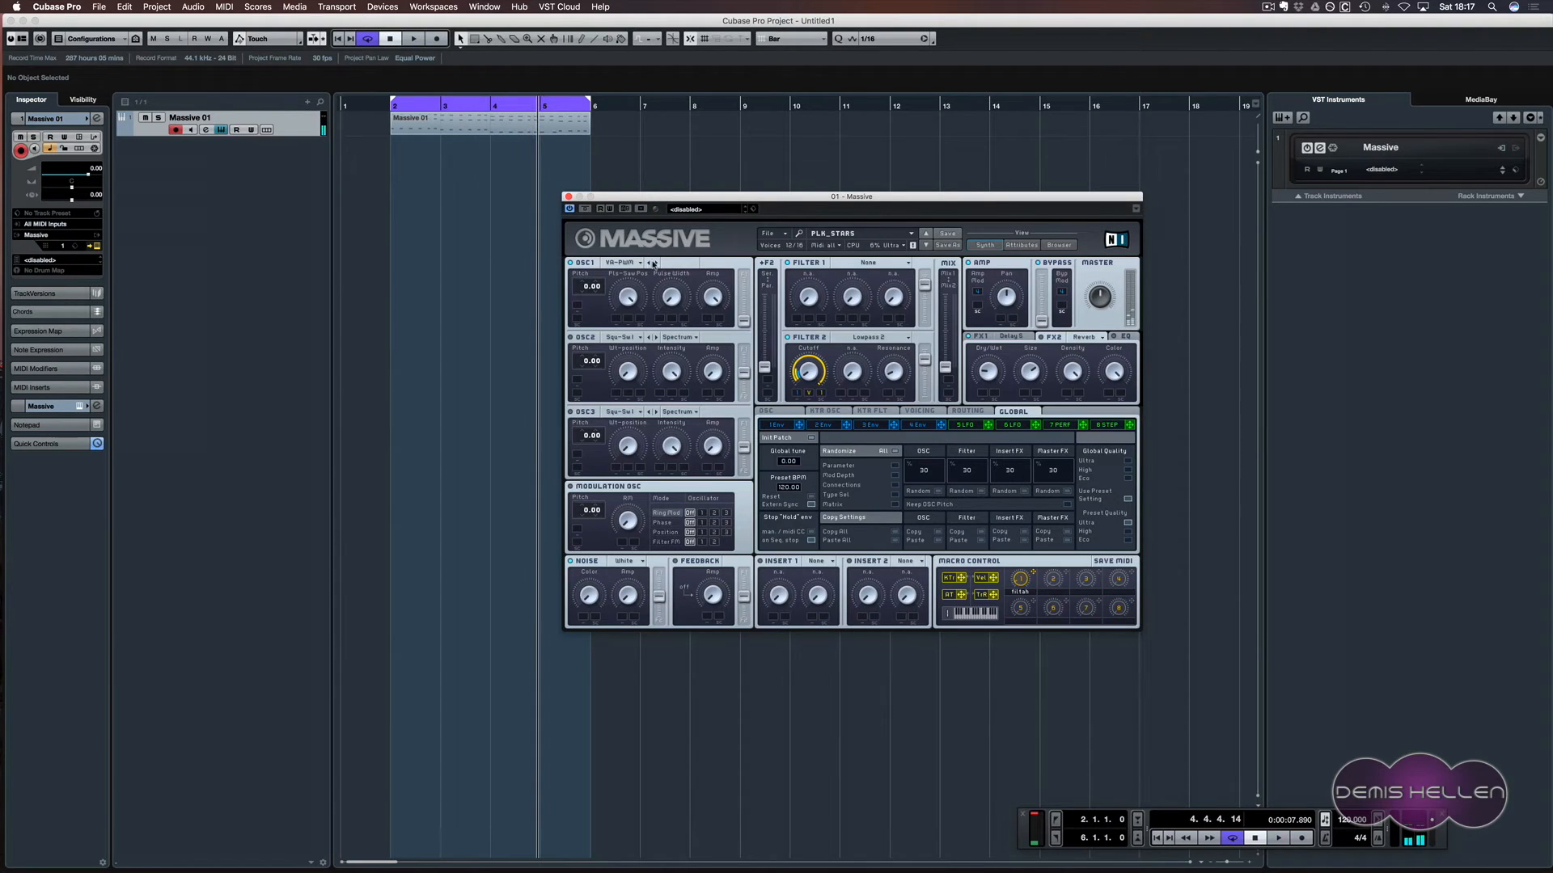
left_click(568, 196)
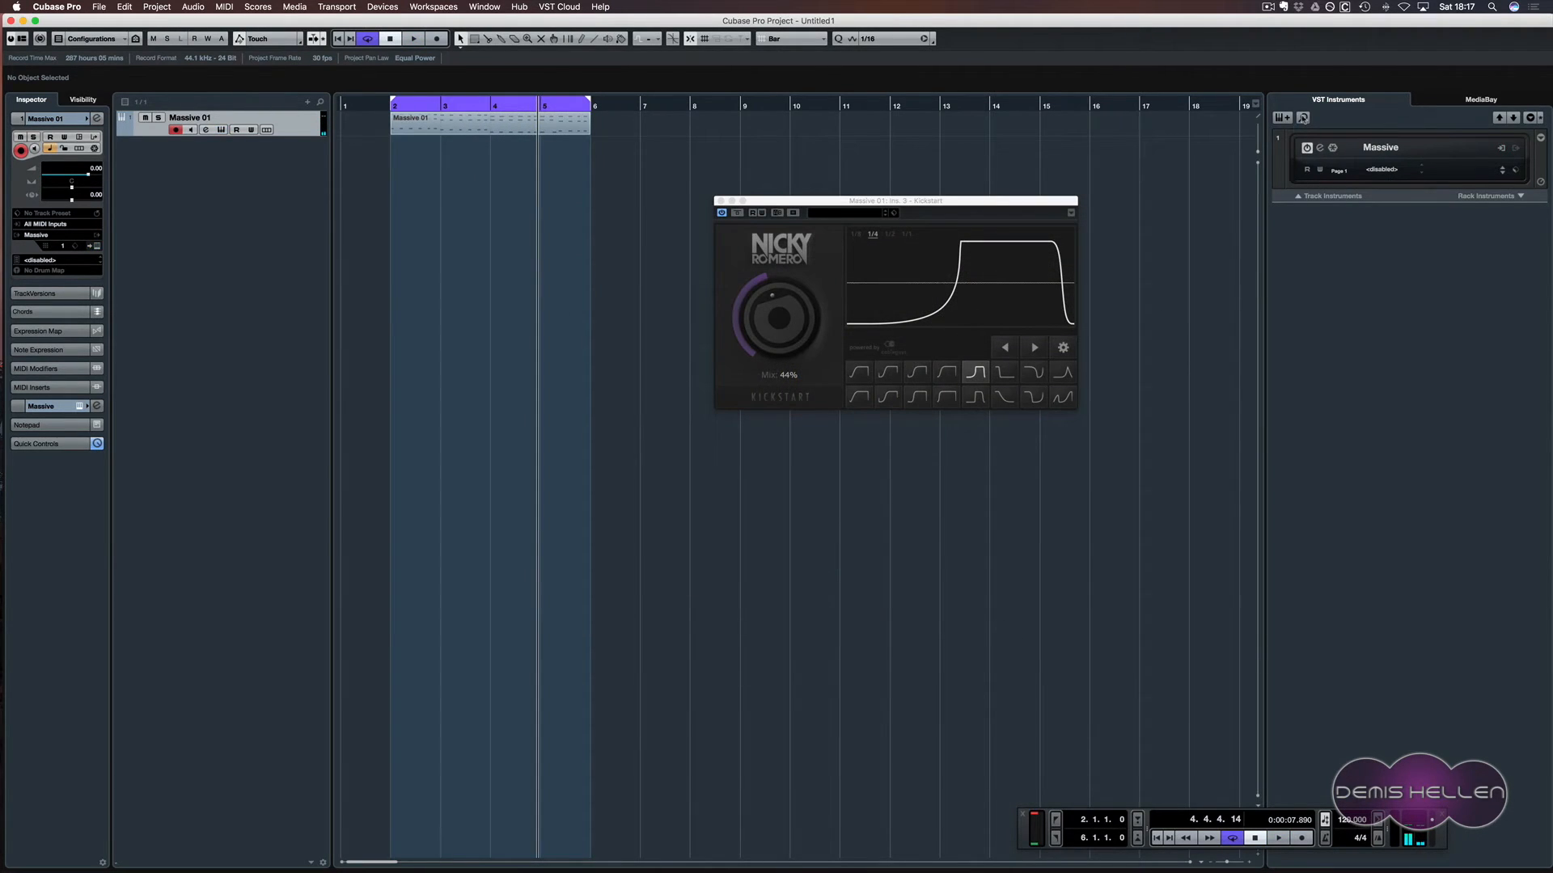
- Add one new instrument track with Nexus, routed to Stereo Out
left_click(1283, 118)
left_click(717, 241)
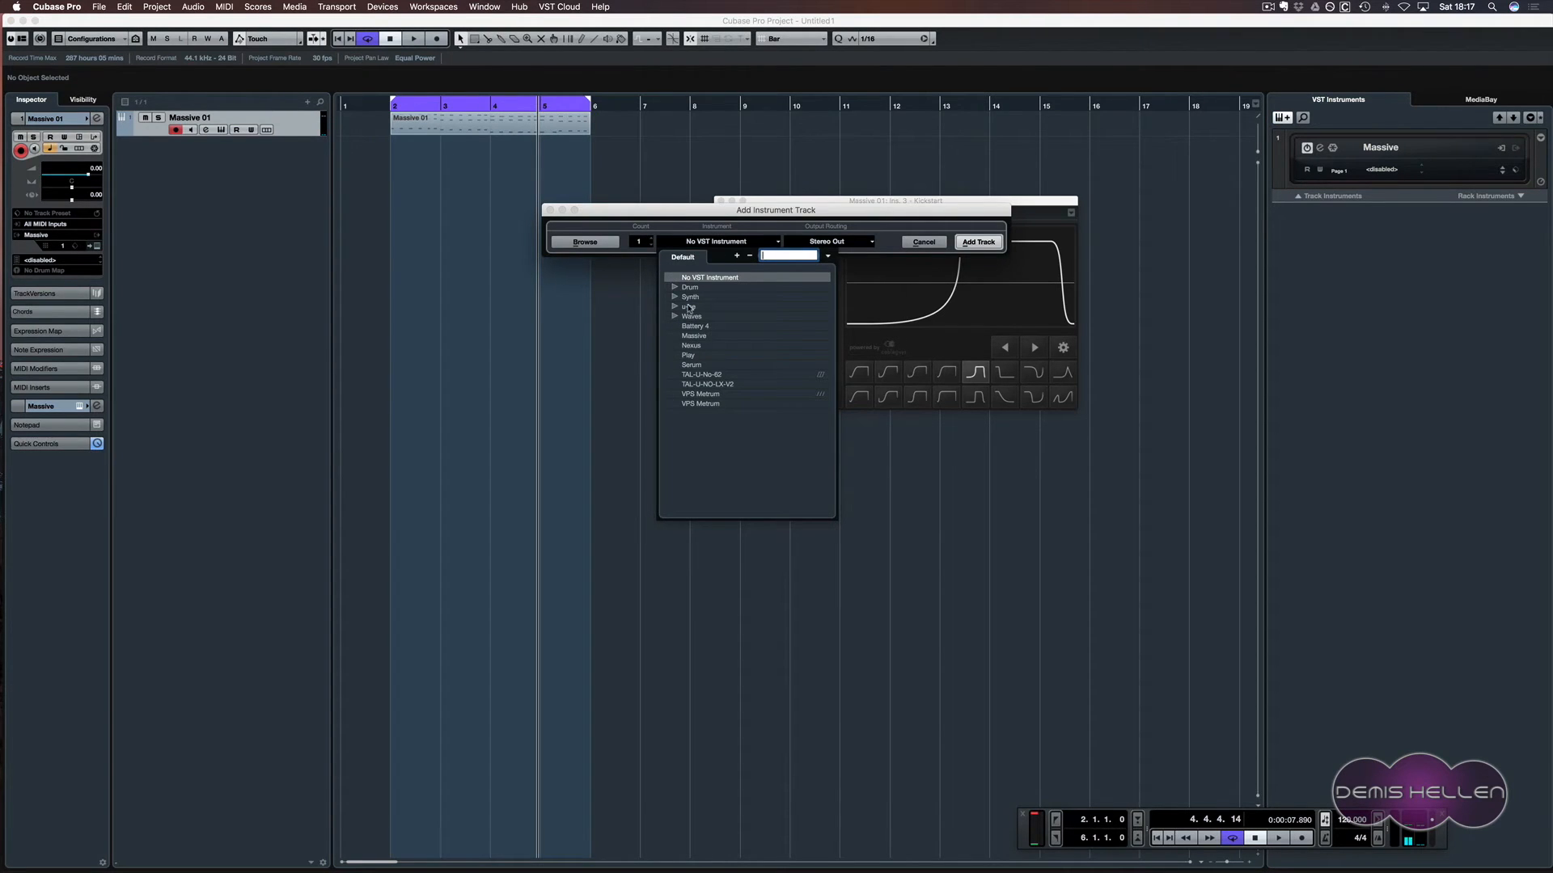
left_click(689, 346)
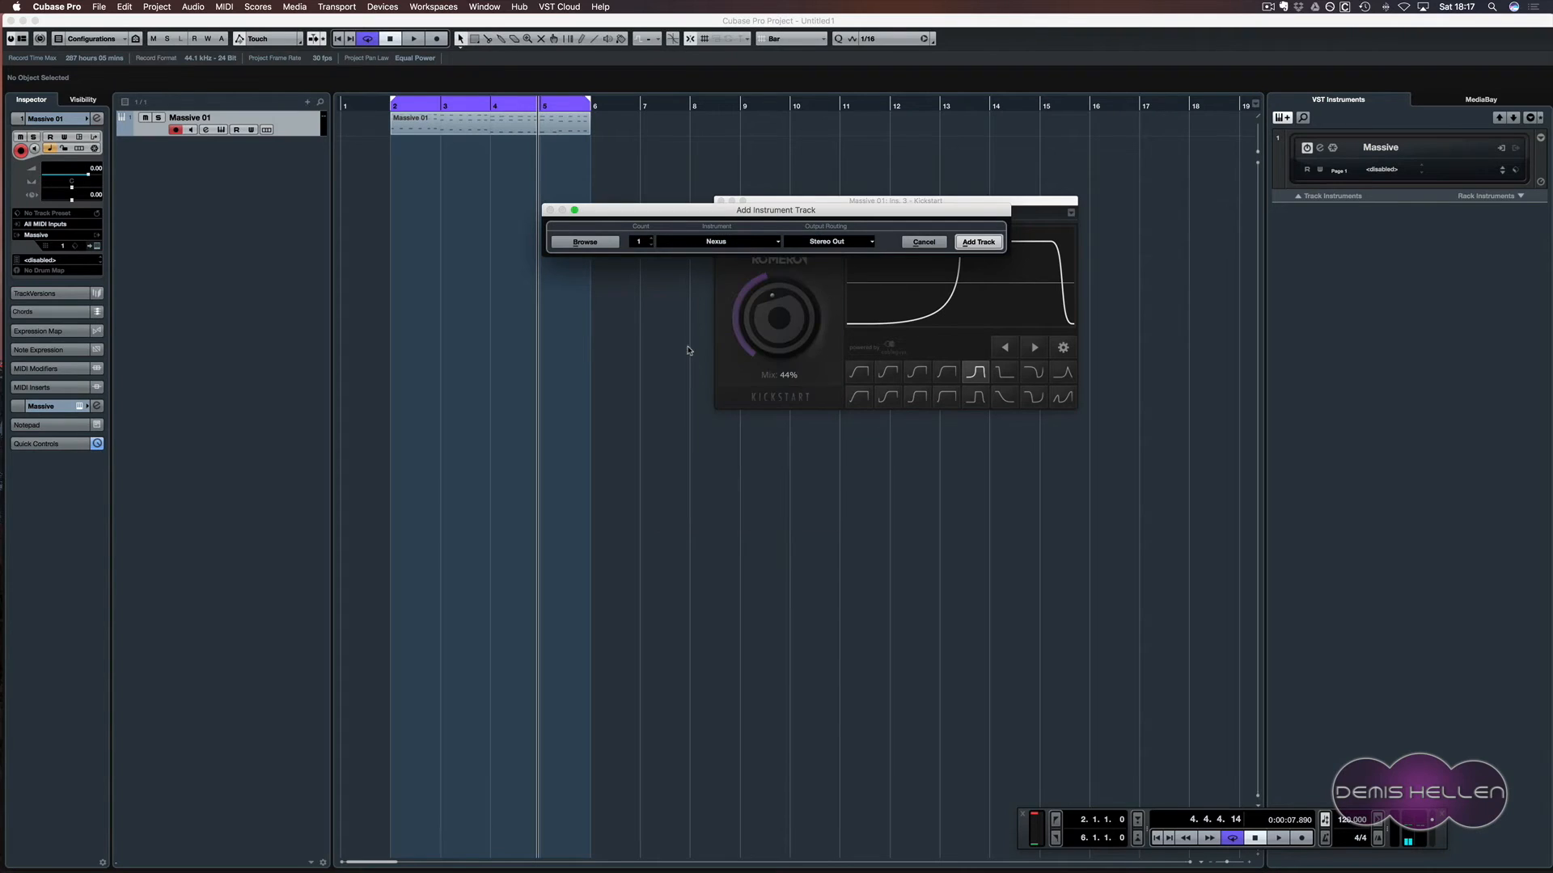
left_click(979, 242)
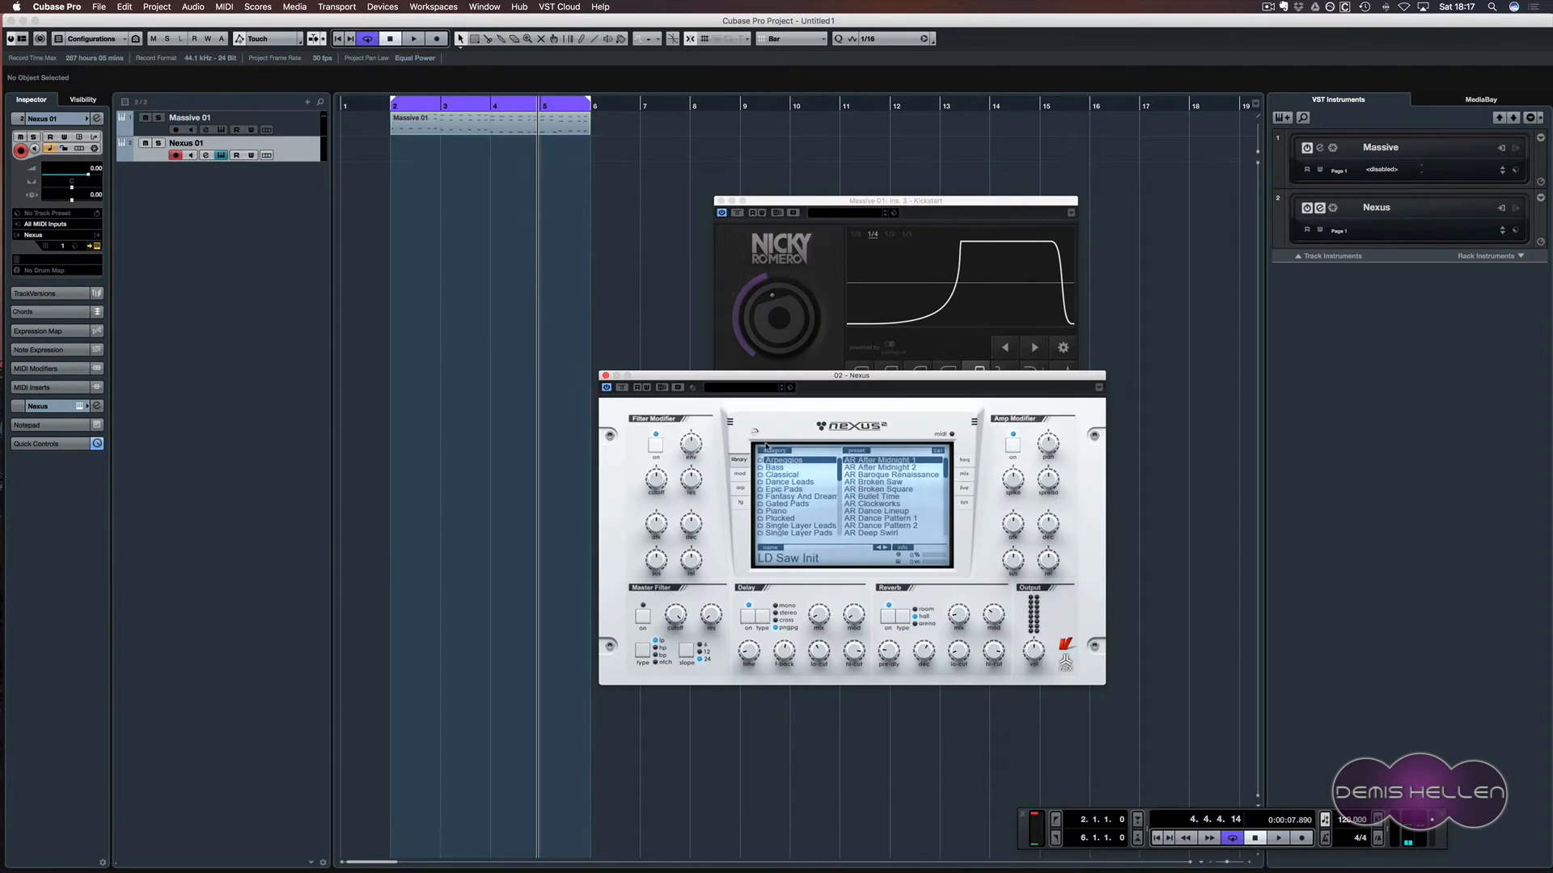
- Load the BA Basslead Drive 2 preset from XP Trance Leads in Nexus, lower the filter modifier cutoff to -97, and close the synth
scroll(795, 490, "down", 10)
left_click(801, 533)
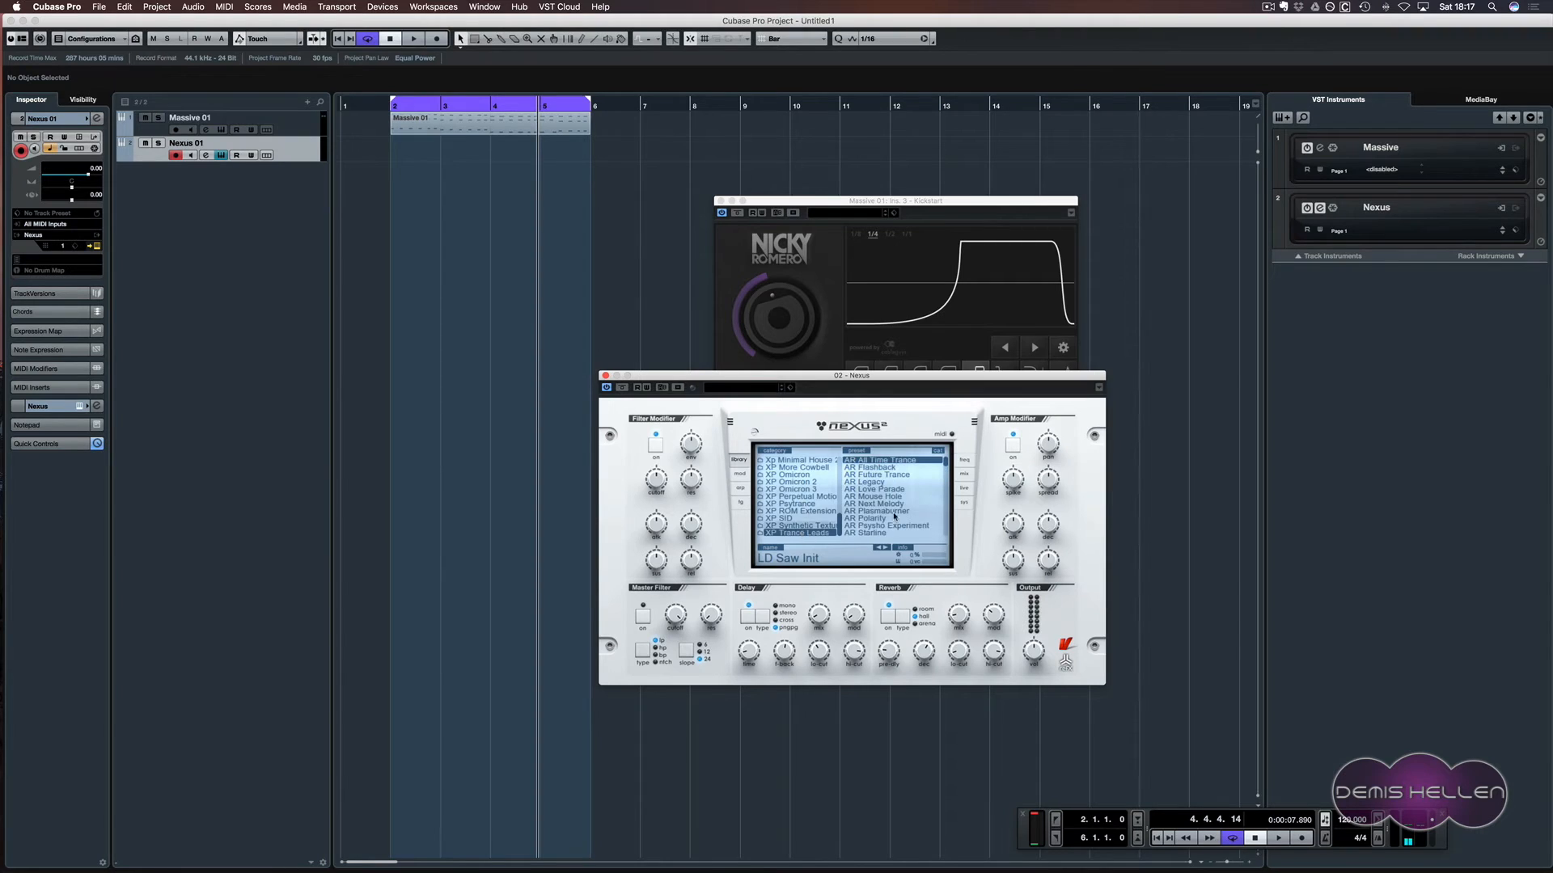
scroll(904, 507, "down", 3)
scroll(903, 507, "down", 5)
left_click(903, 506)
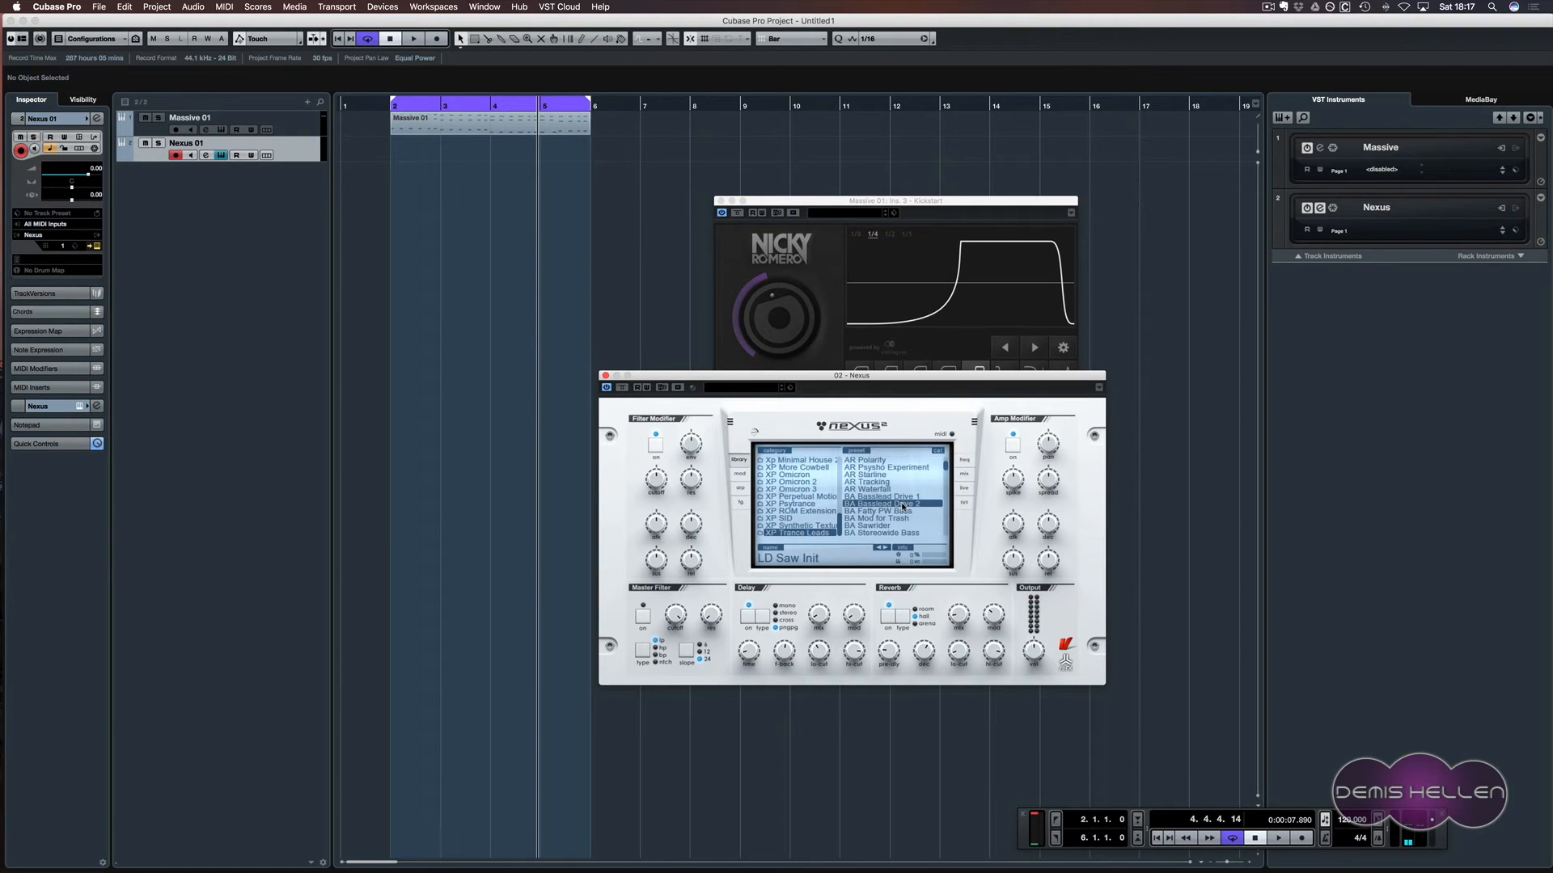
left_click_drag(654, 483, 635, 536)
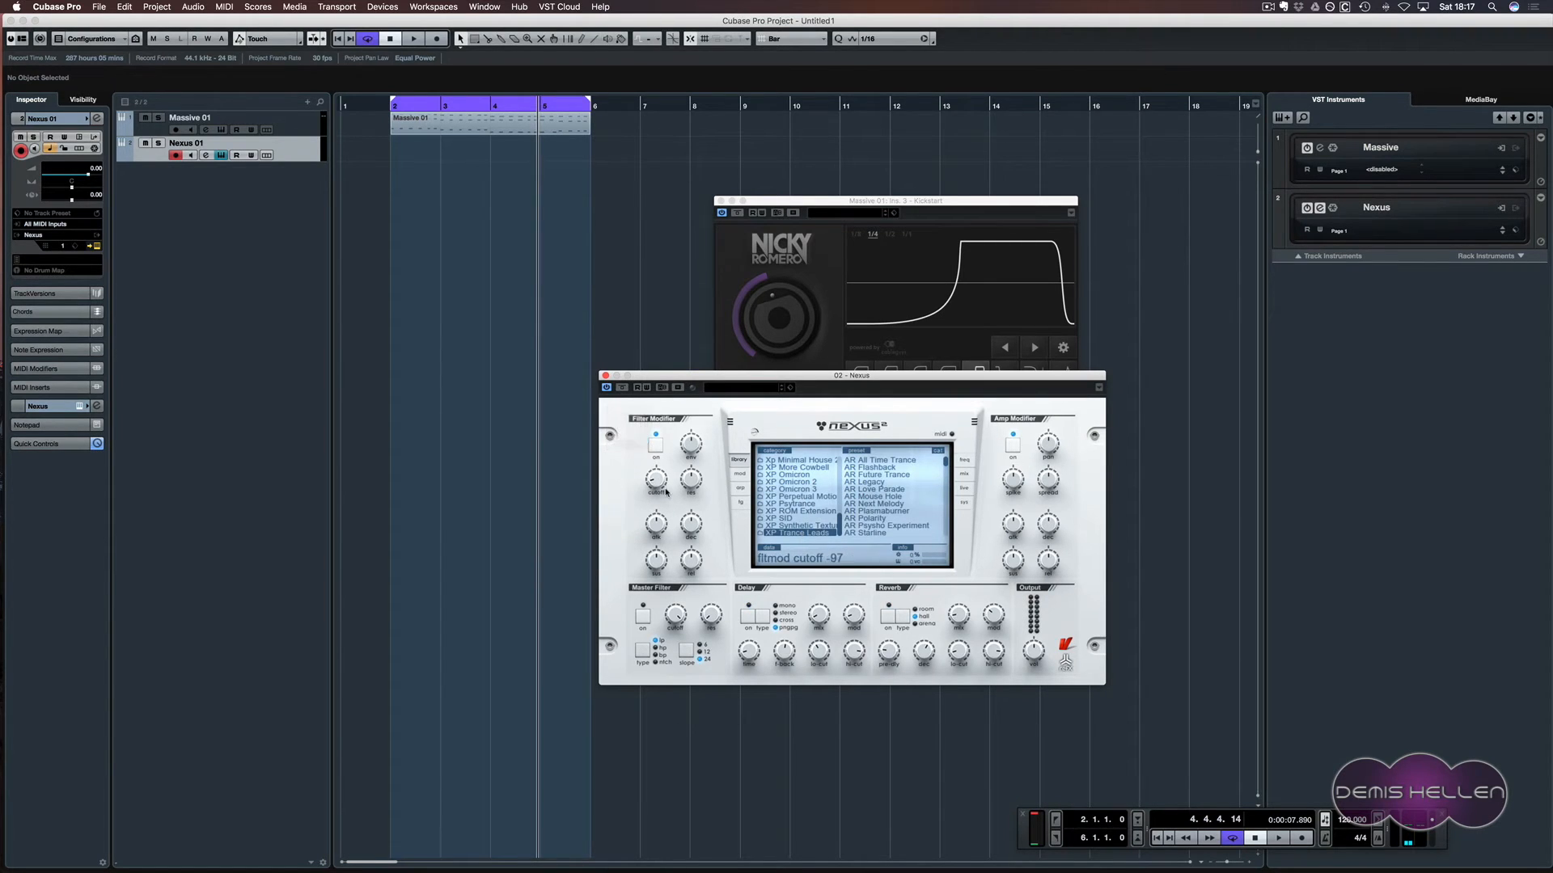
left_click(604, 376)
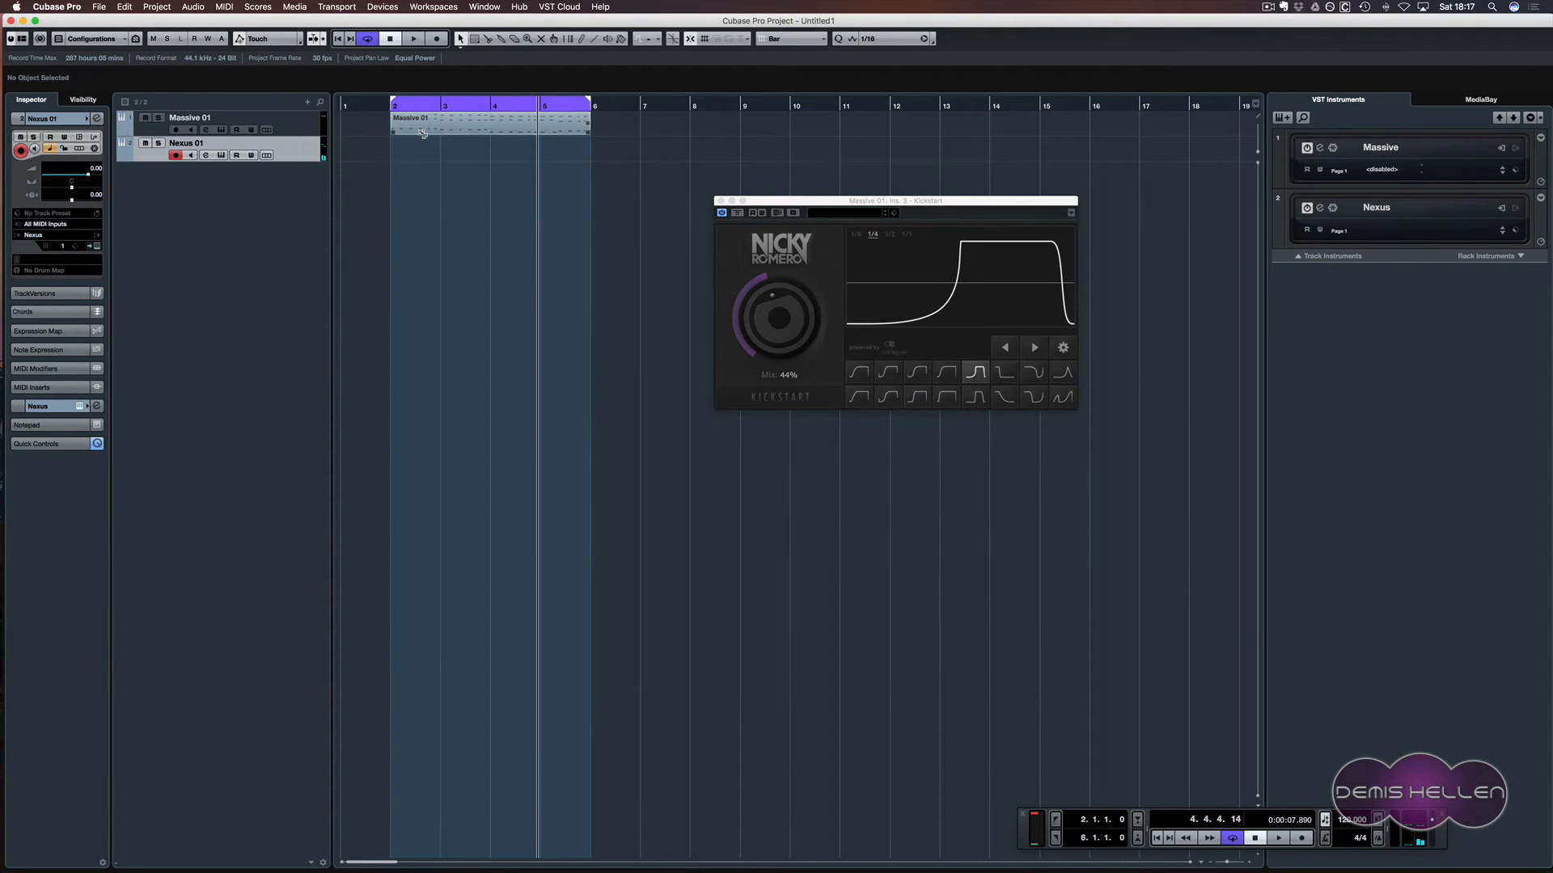
- Copy the Massive 01 clip onto the Nexus track, open the copy in the Key Editor and close the Kickstart window
left_click_drag(423, 132, 421, 157)
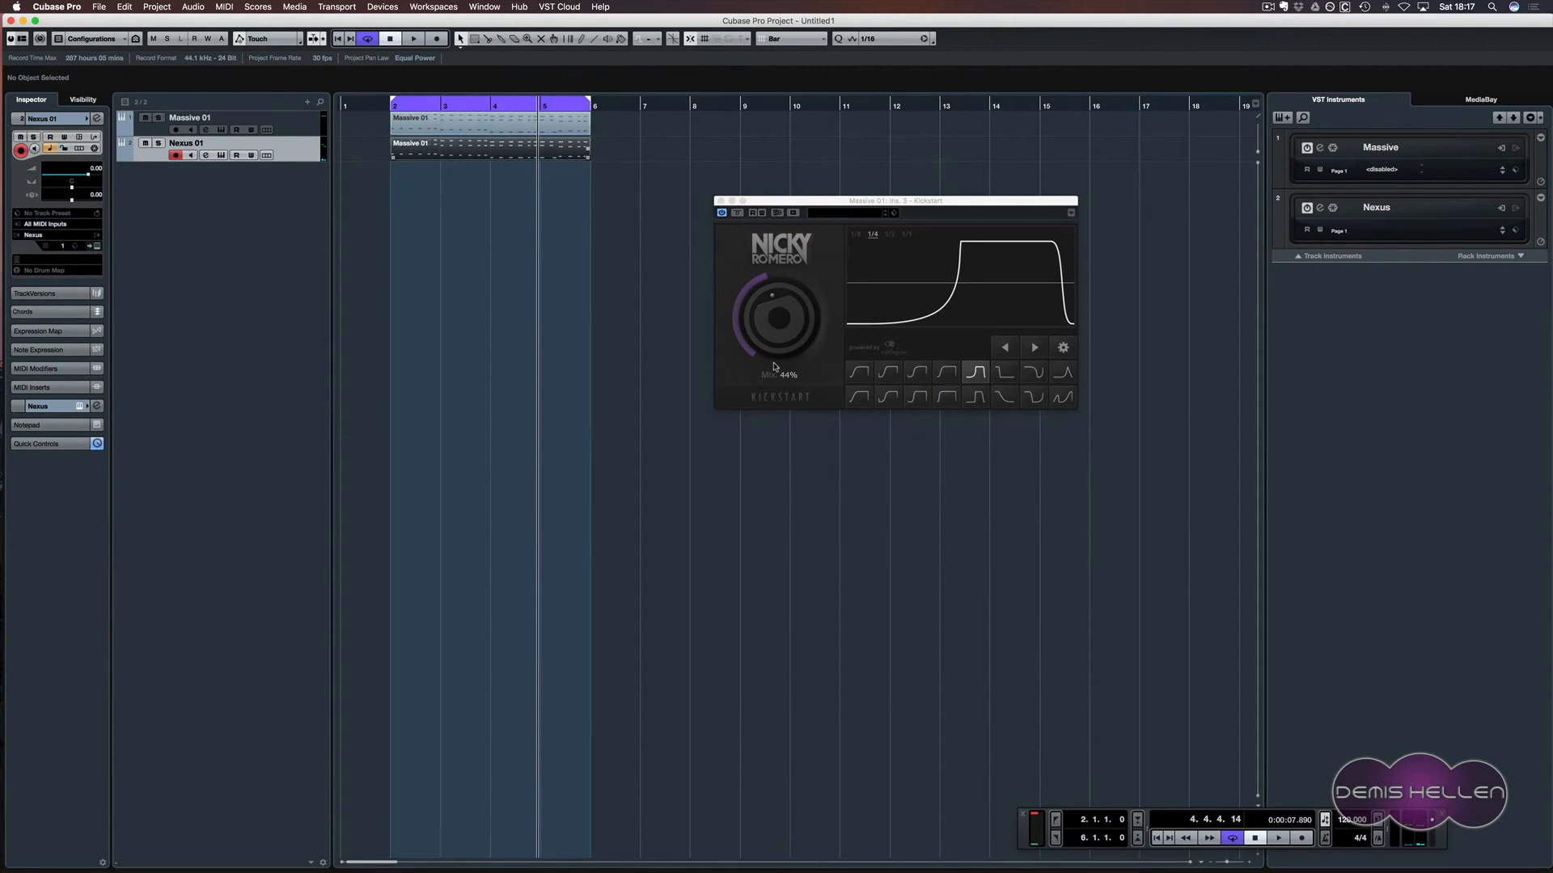
key("Return")
left_click(721, 201)
- Delete all the upper notes from the copied clip, leaving only the low bass notes, and audition it from the loop start
left_click_drag(998, 137, 221, 442)
key("Delete")
key("KP_1")
key("space")
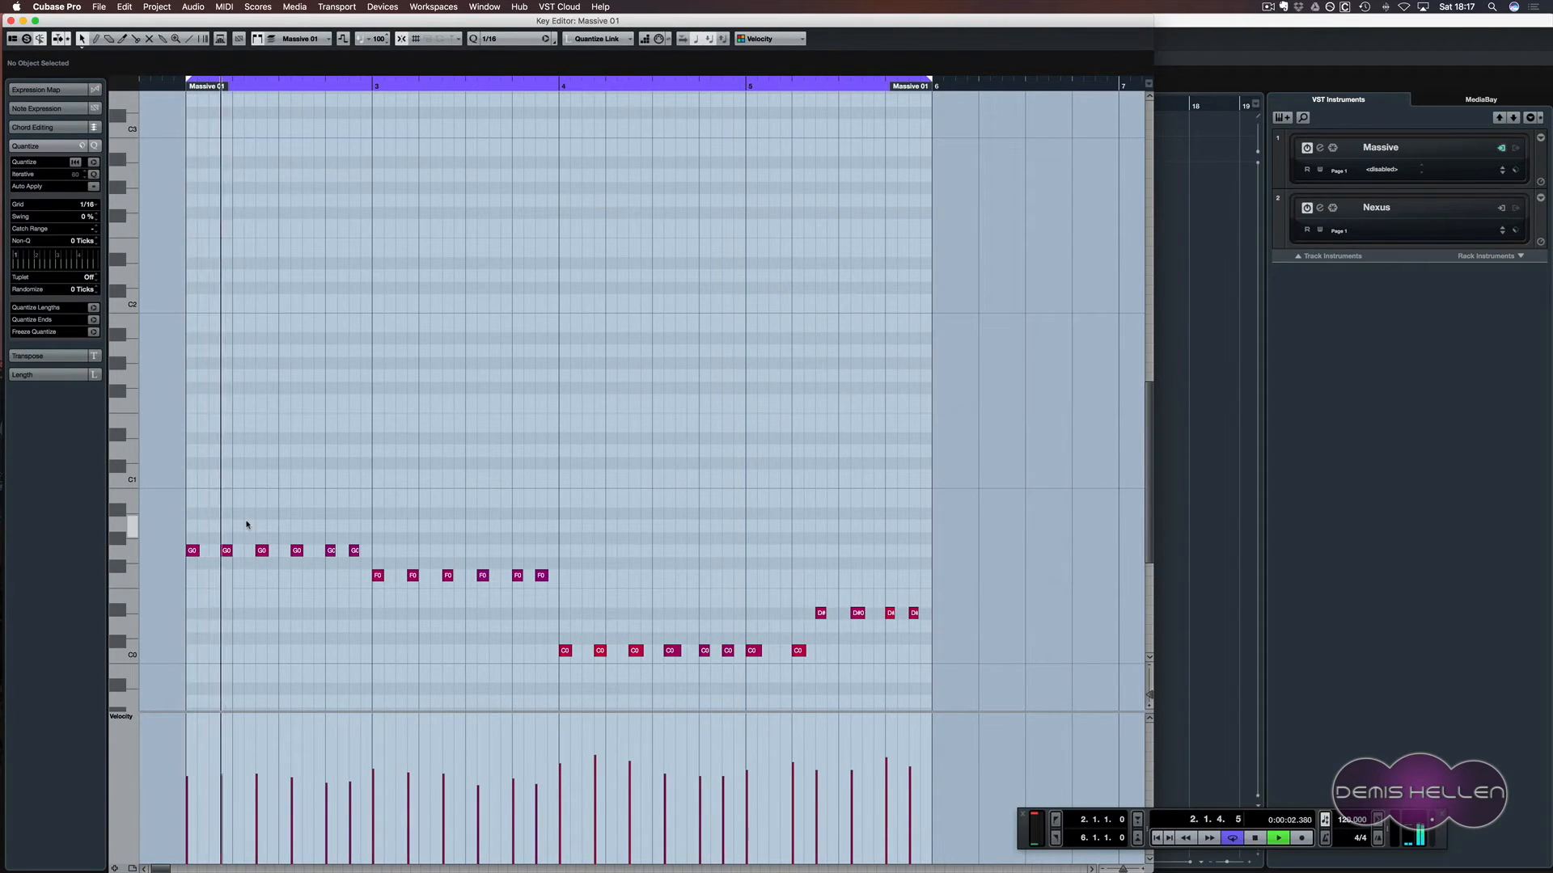
key("space")
- Draw continuous 1/16 notes with the Line tool an octave above the bass notes, following G1, F1, C1 and D#1 across the clip
key("super+a")
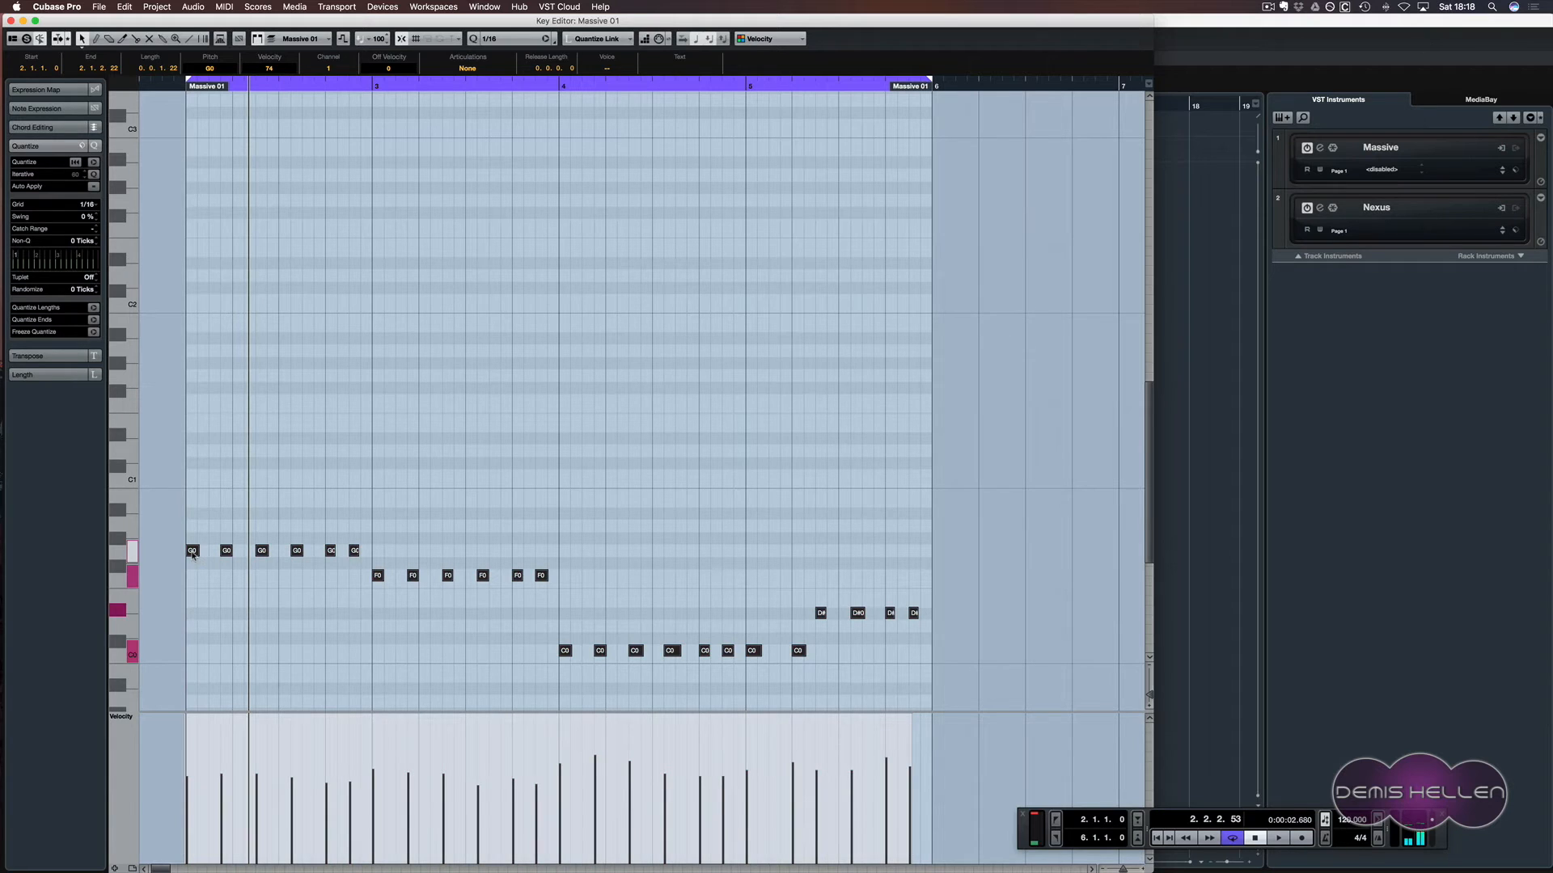
mouse_move(192, 551)
left_mouse_down()
mouse_move(195, 381)
mouse_move(193, 552)
left_mouse_up()
left_click(187, 38)
left_click_drag(317, 375, 373, 374)
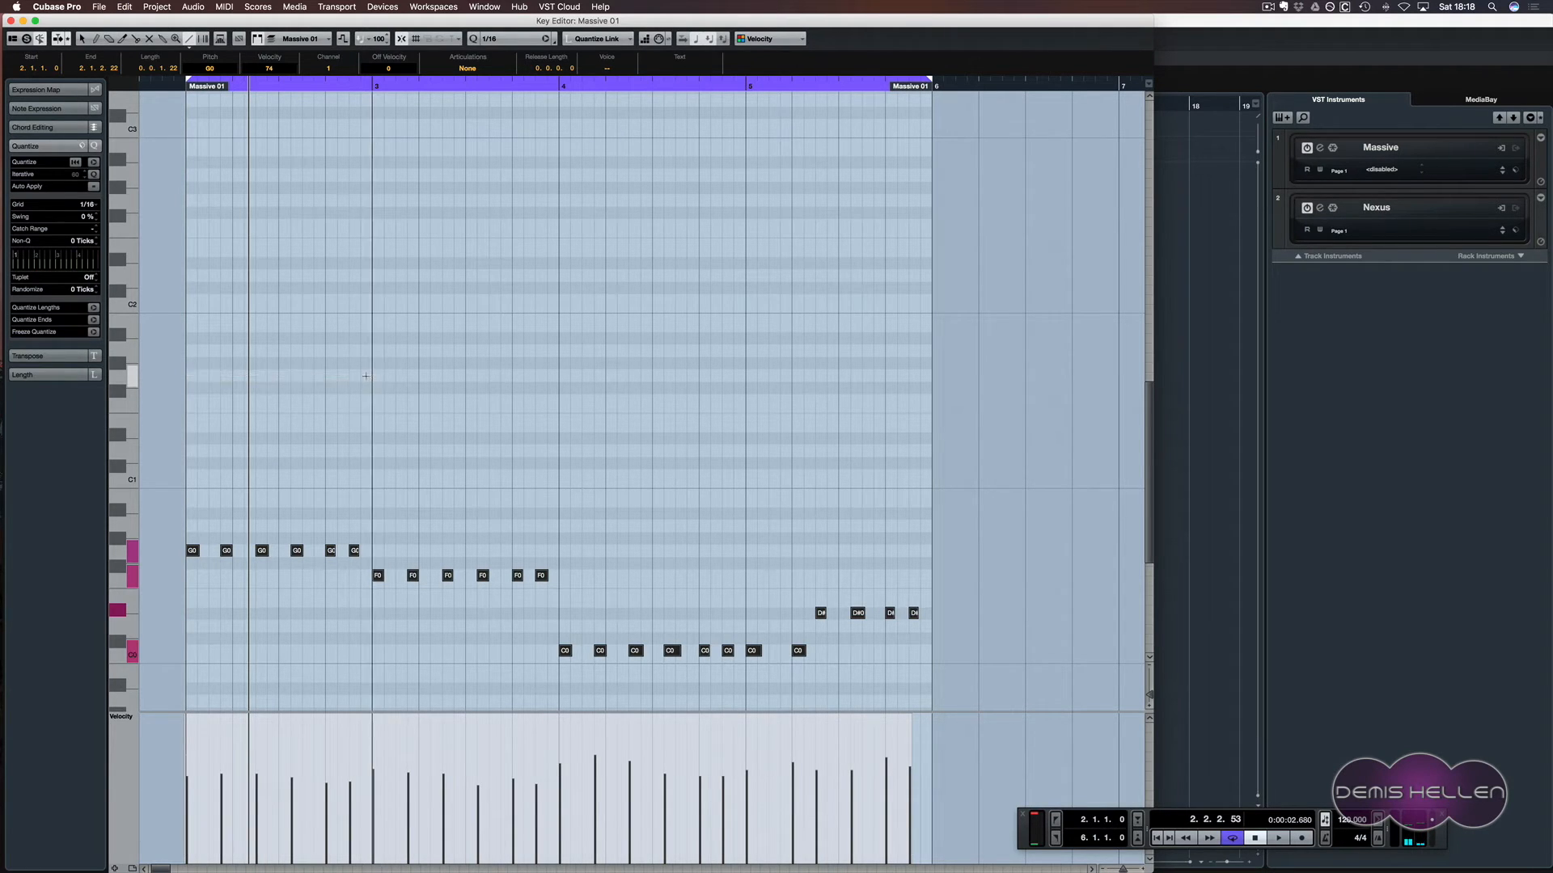
left_click_drag(548, 402, 558, 400)
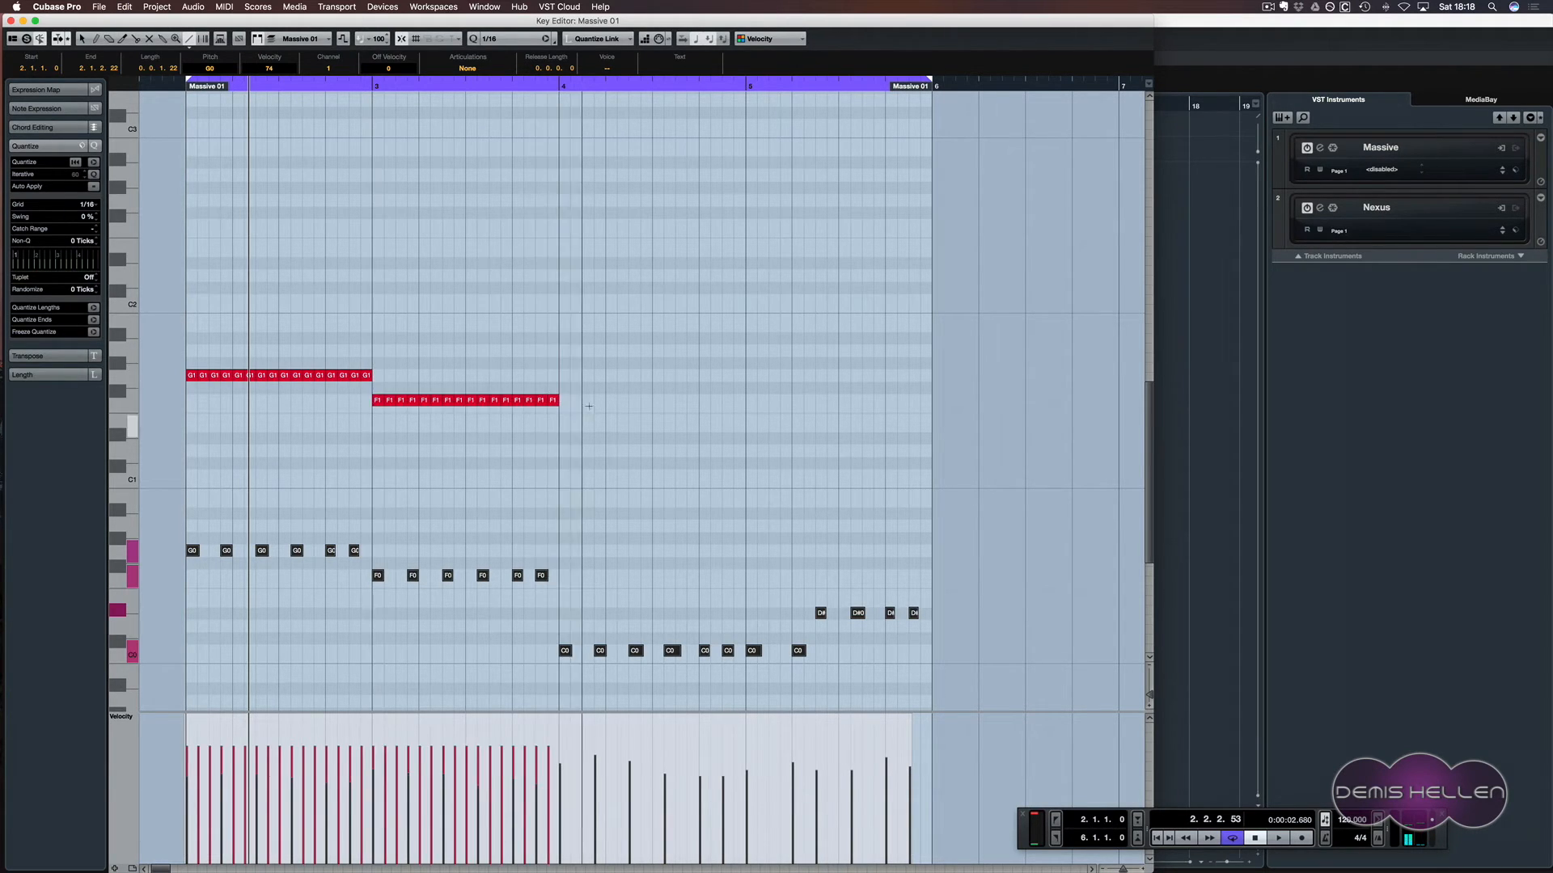
left_click_drag(563, 478, 930, 438)
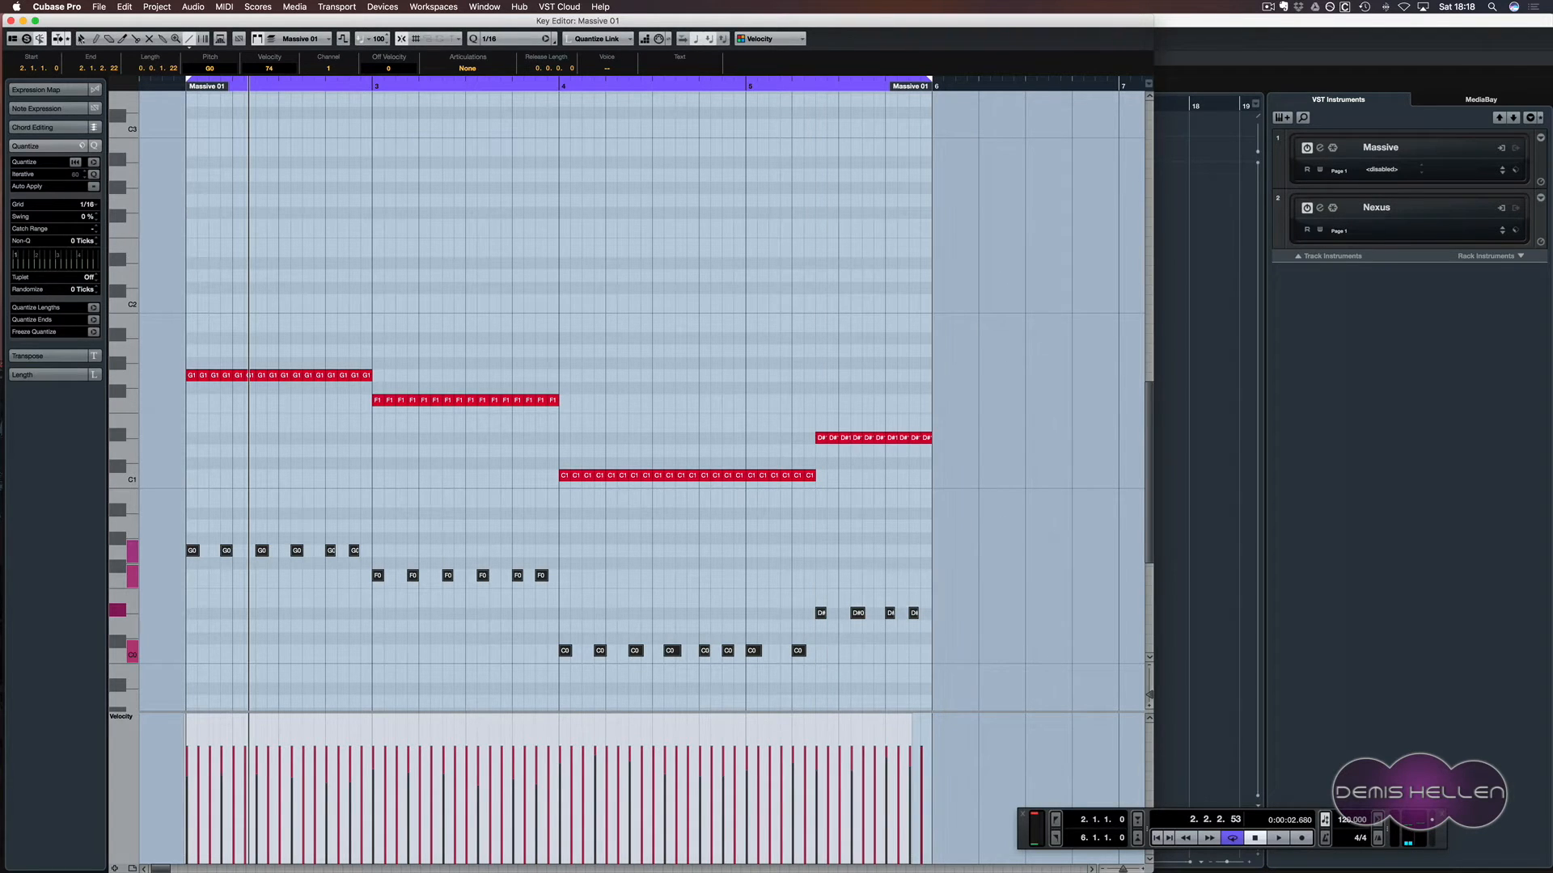
- Delete the original low bass notes, close the Key Editor and briefly play the loop from its start
left_click_drag(940, 524, 52, 652)
key("Delete")
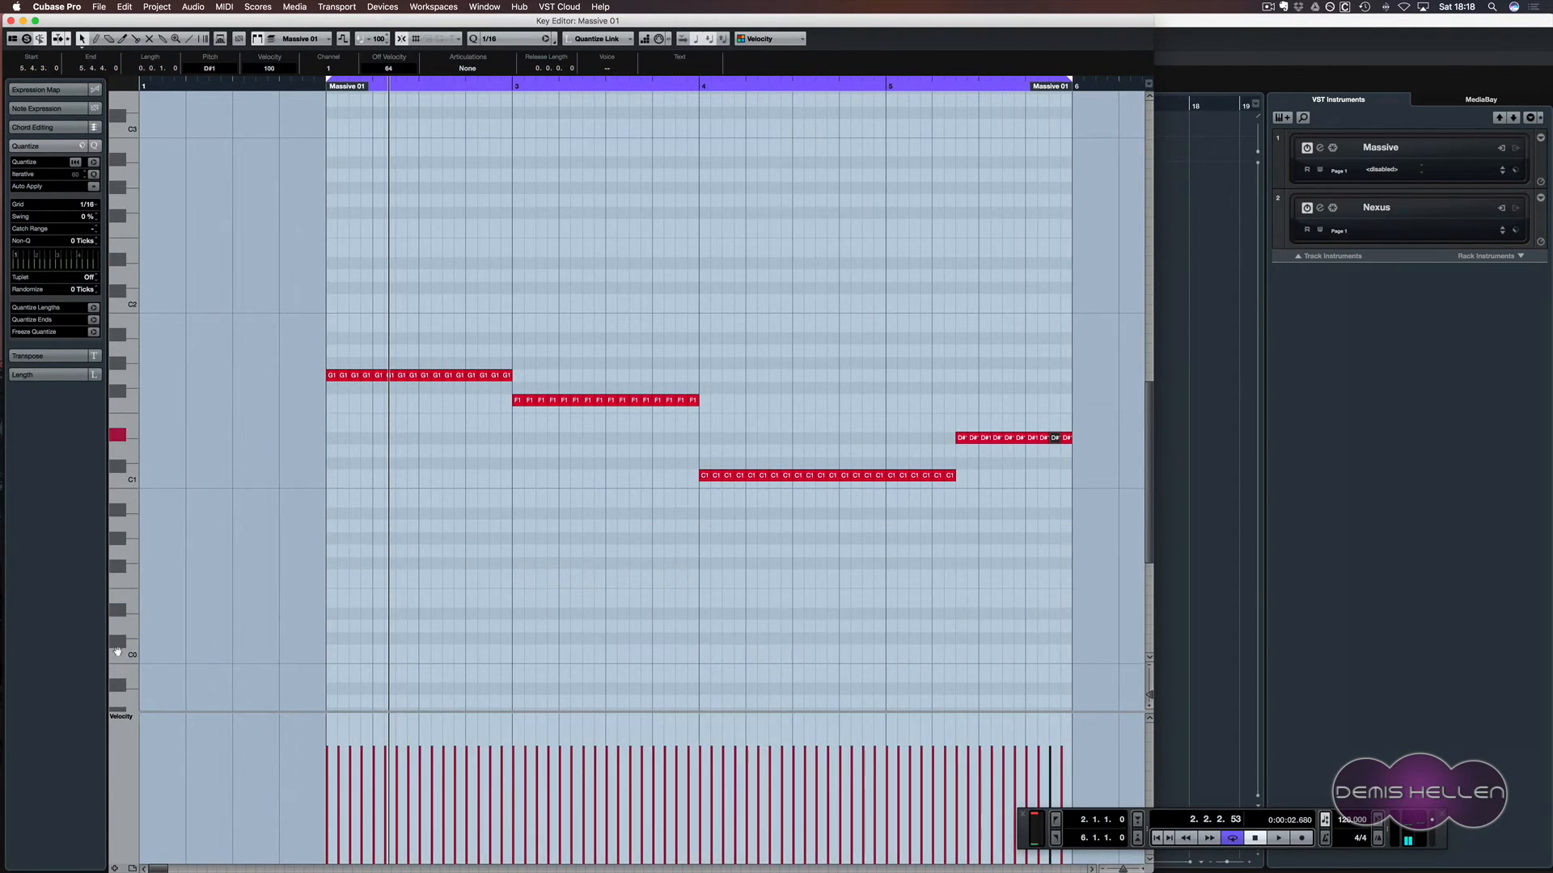
key("Return")
key("KP_1")
key("space")
key("space")
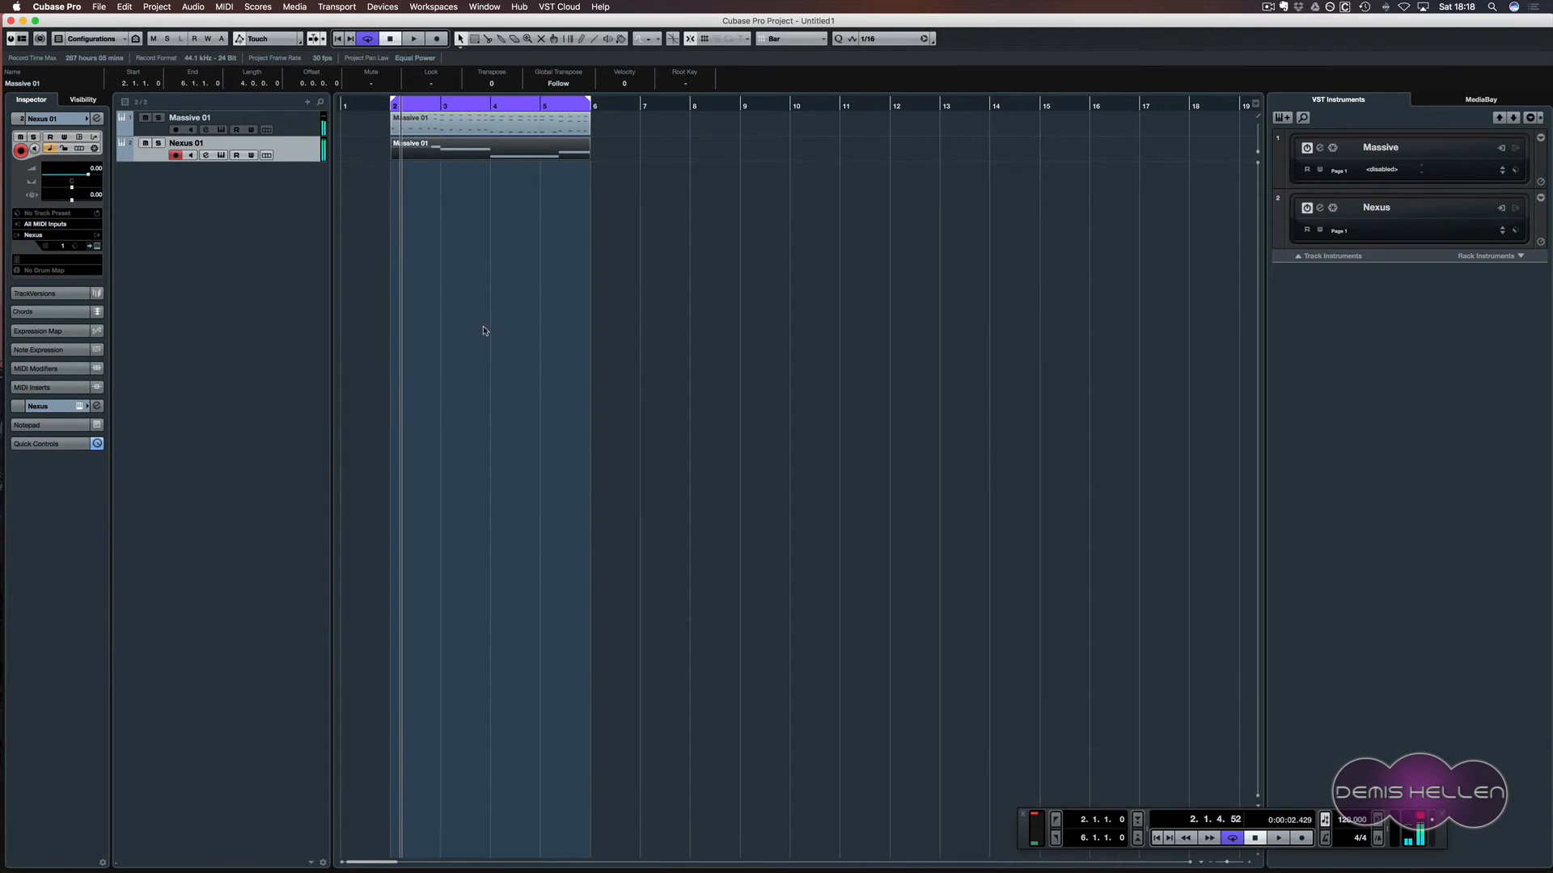
- Lower the Nexus output level to 29 while the loop plays, and close the synth
left_click(1319, 208)
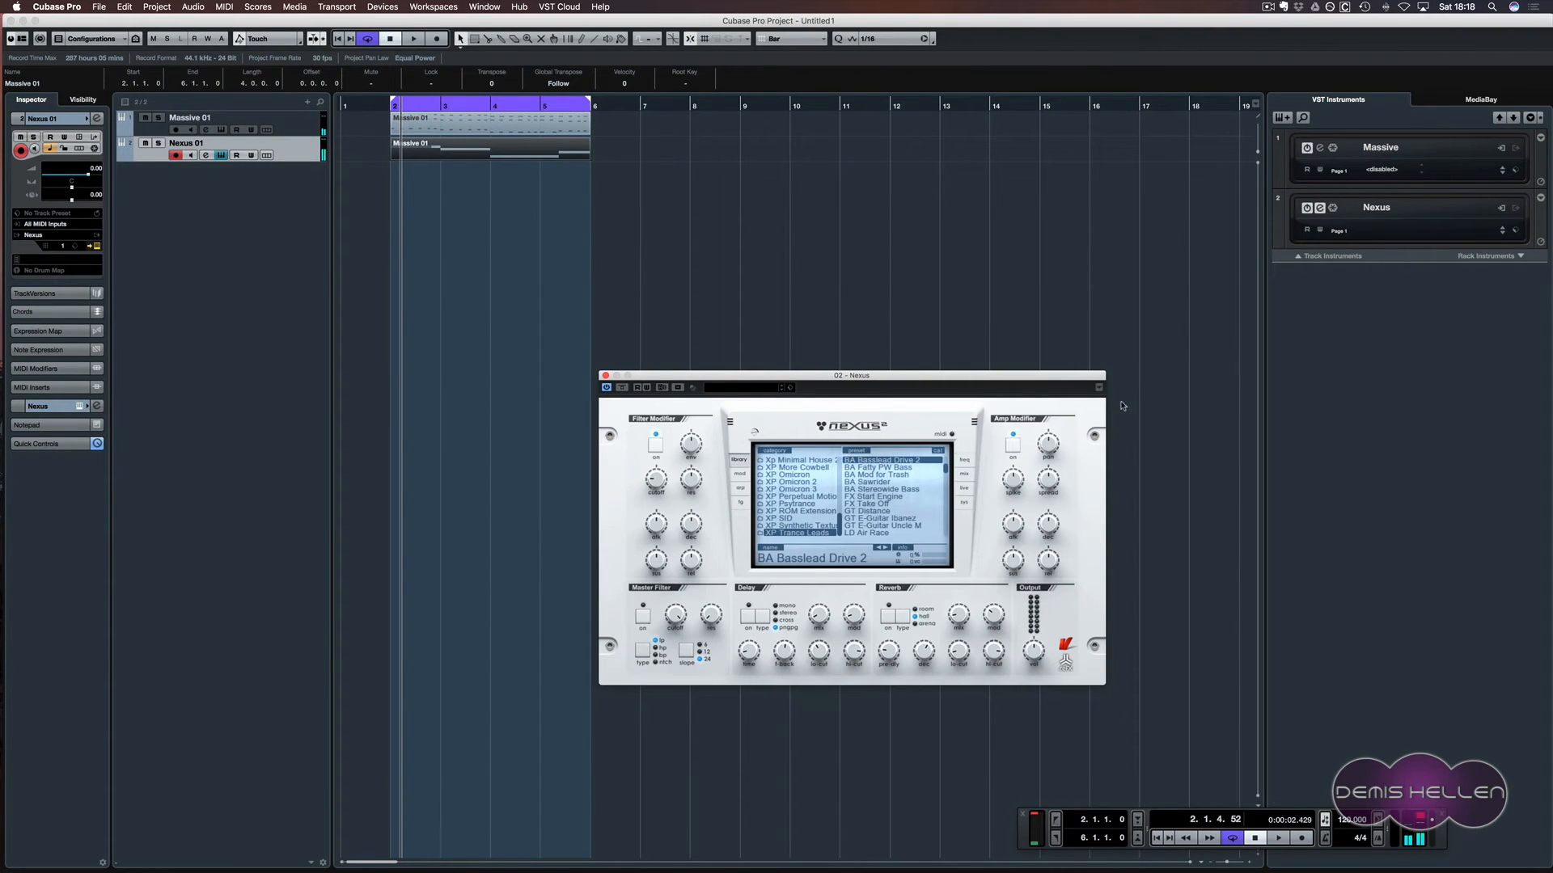
key("space")
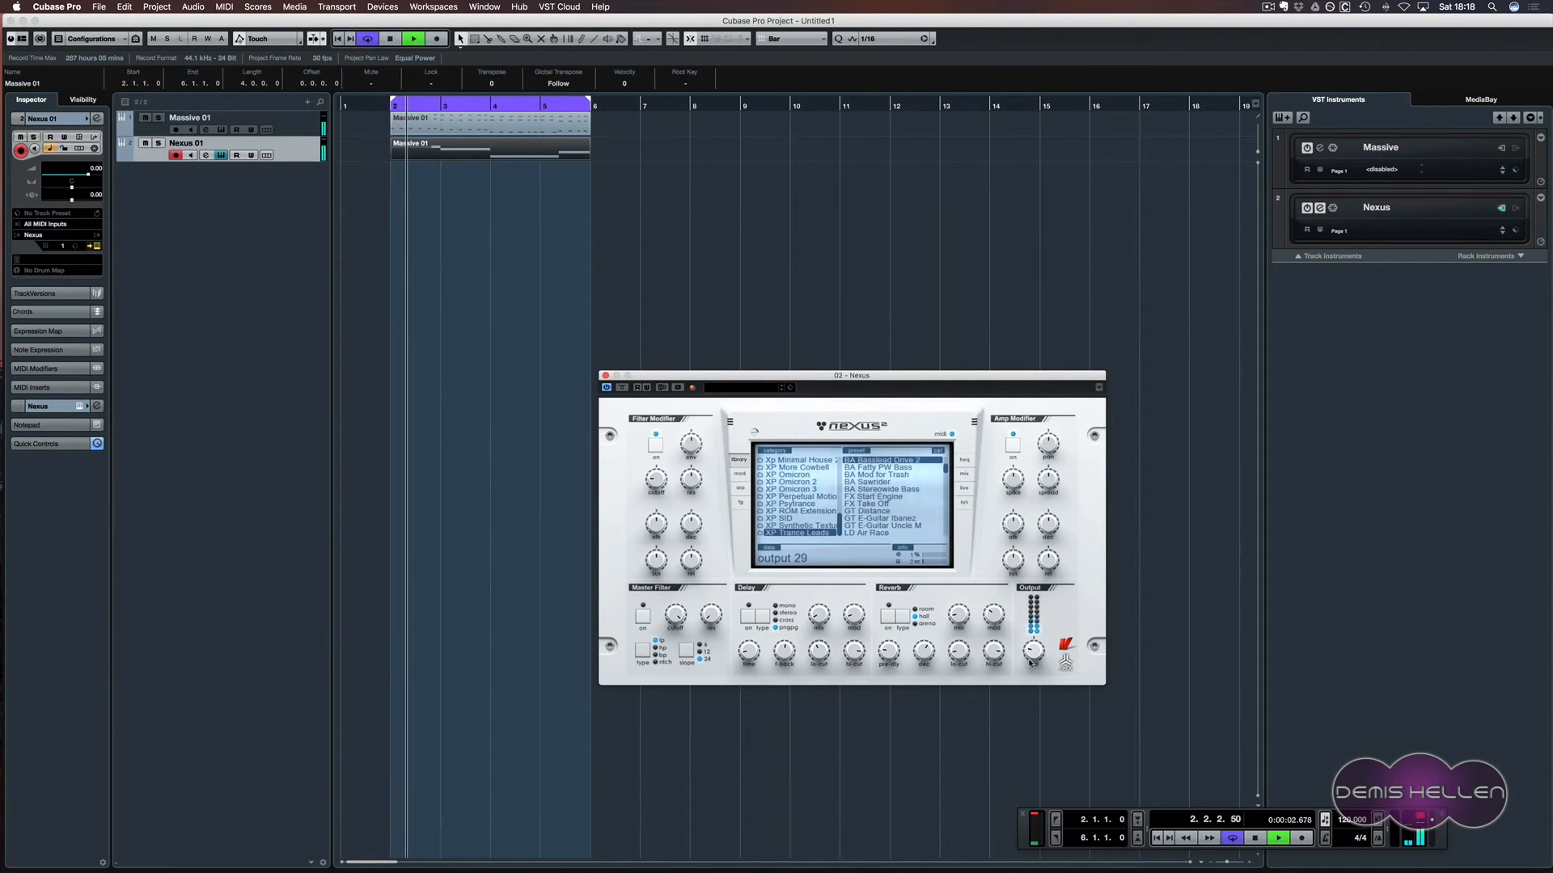
left_click(603, 376)
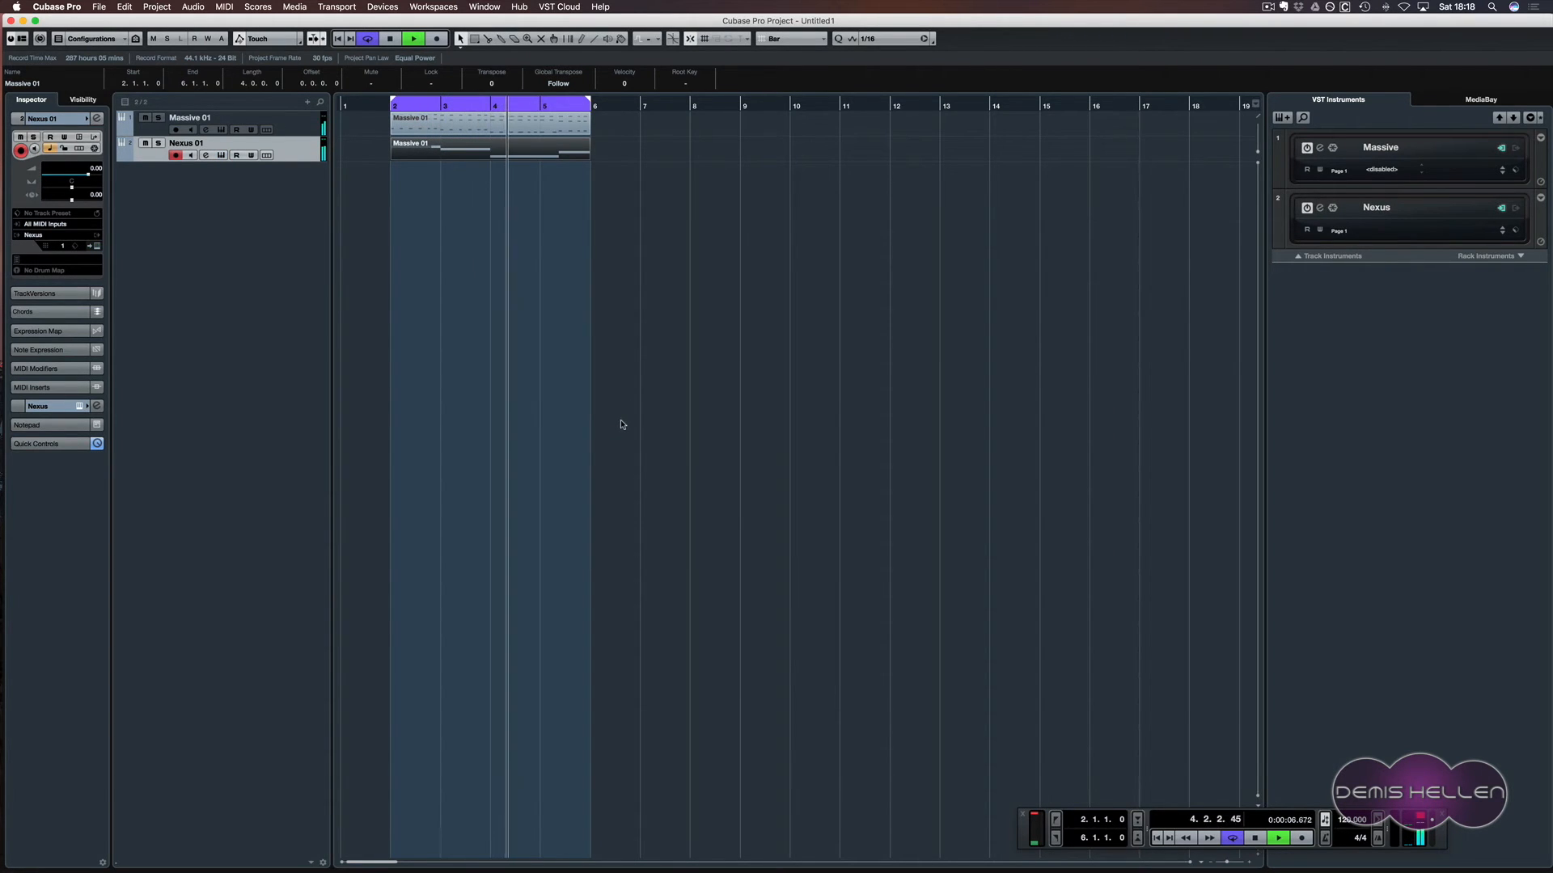
- Open Massive from its track, adjust the first macro control during playback, and close the synth
left_click(296, 123)
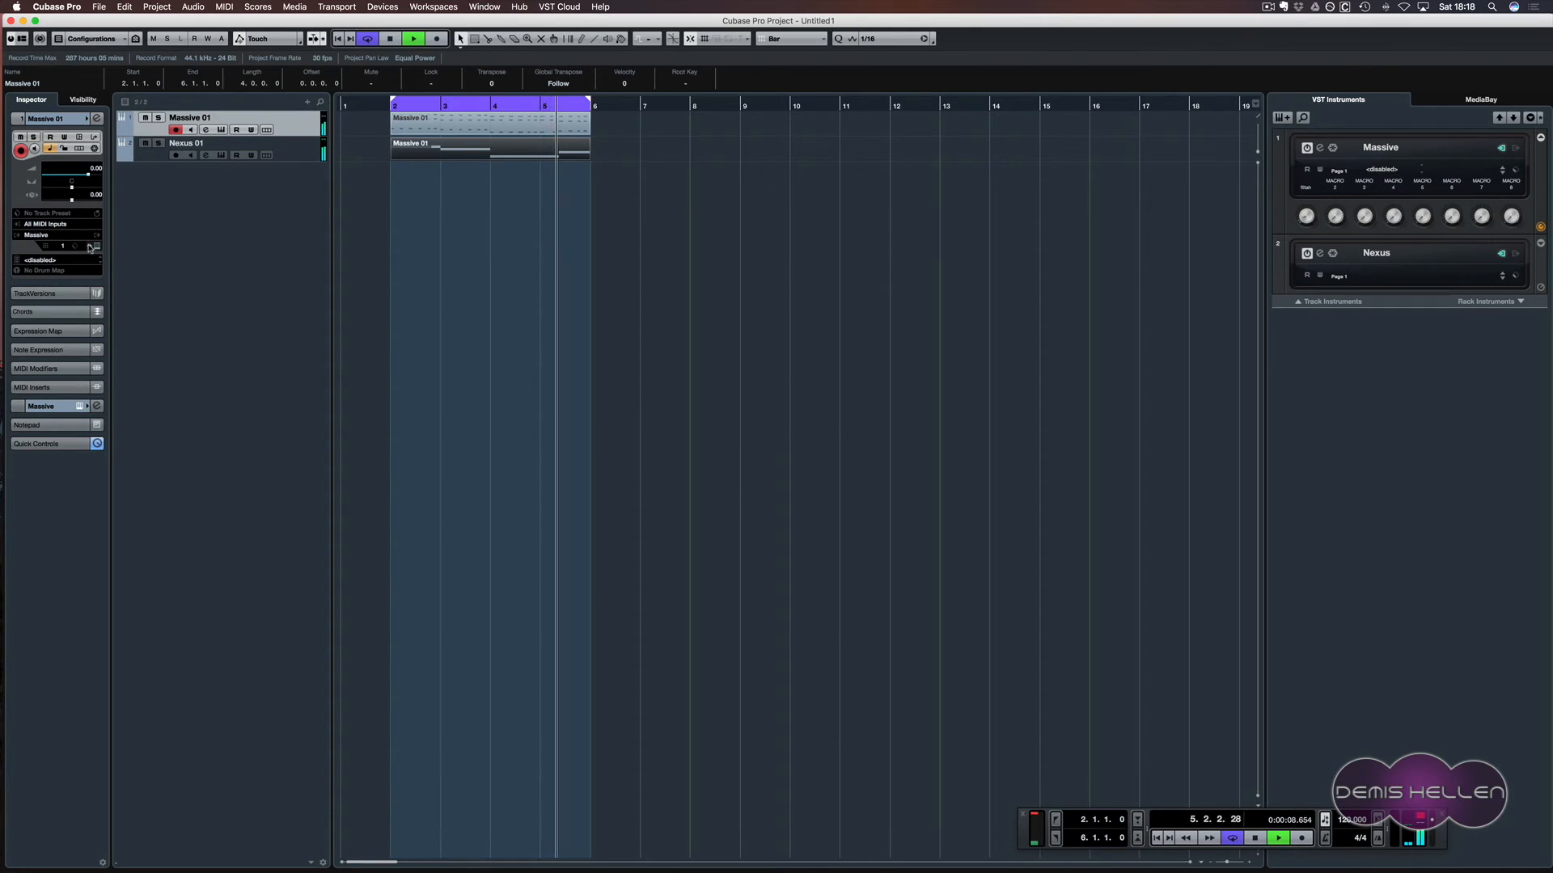
left_click(94, 245)
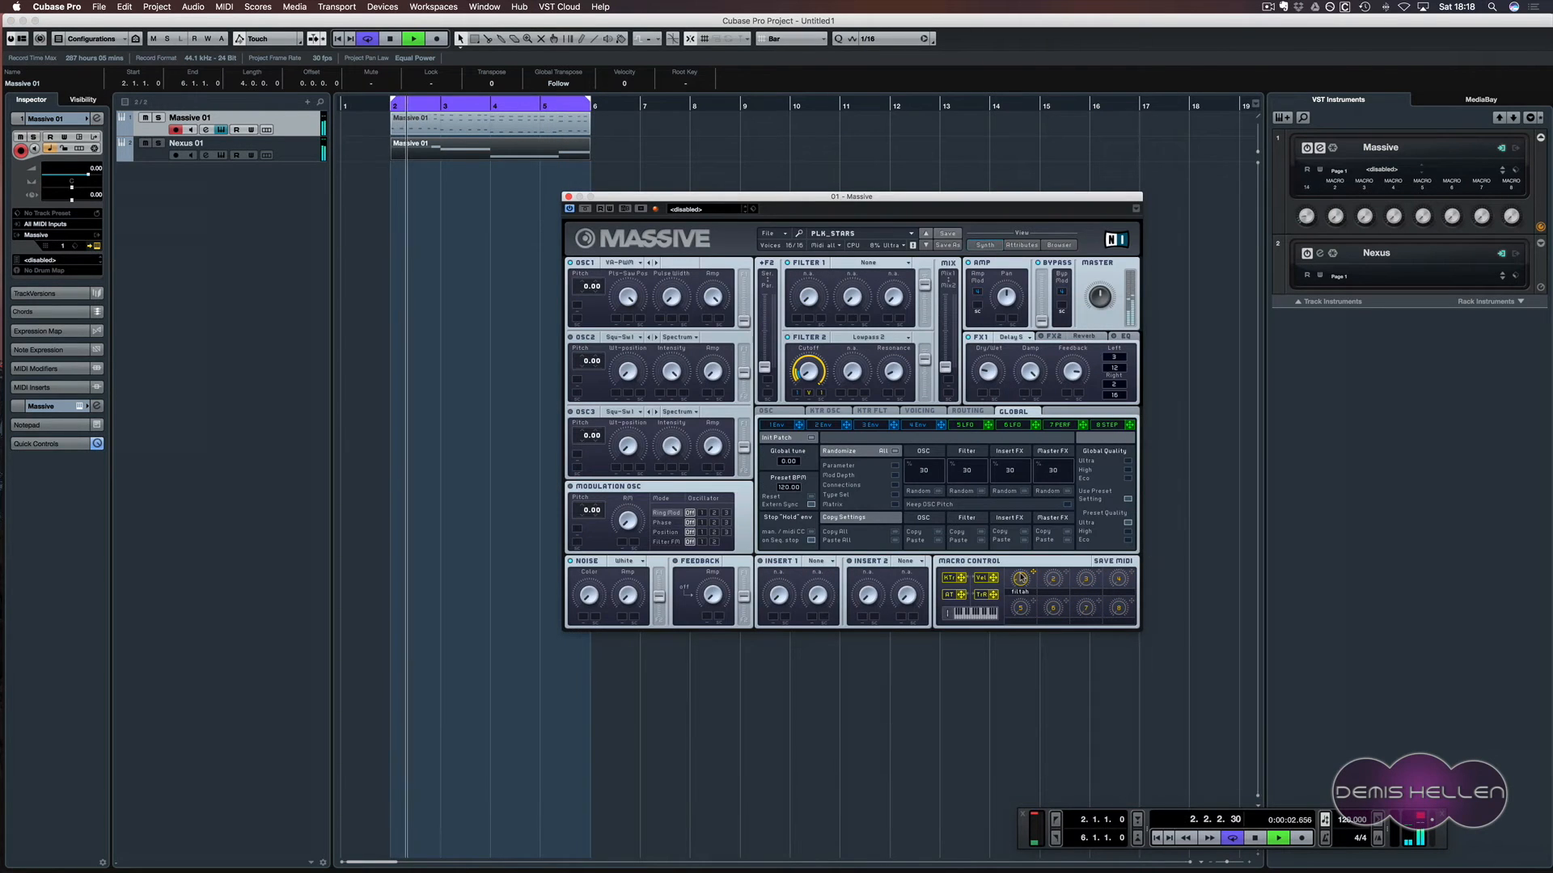
left_click_drag(1021, 580, 1021, 576)
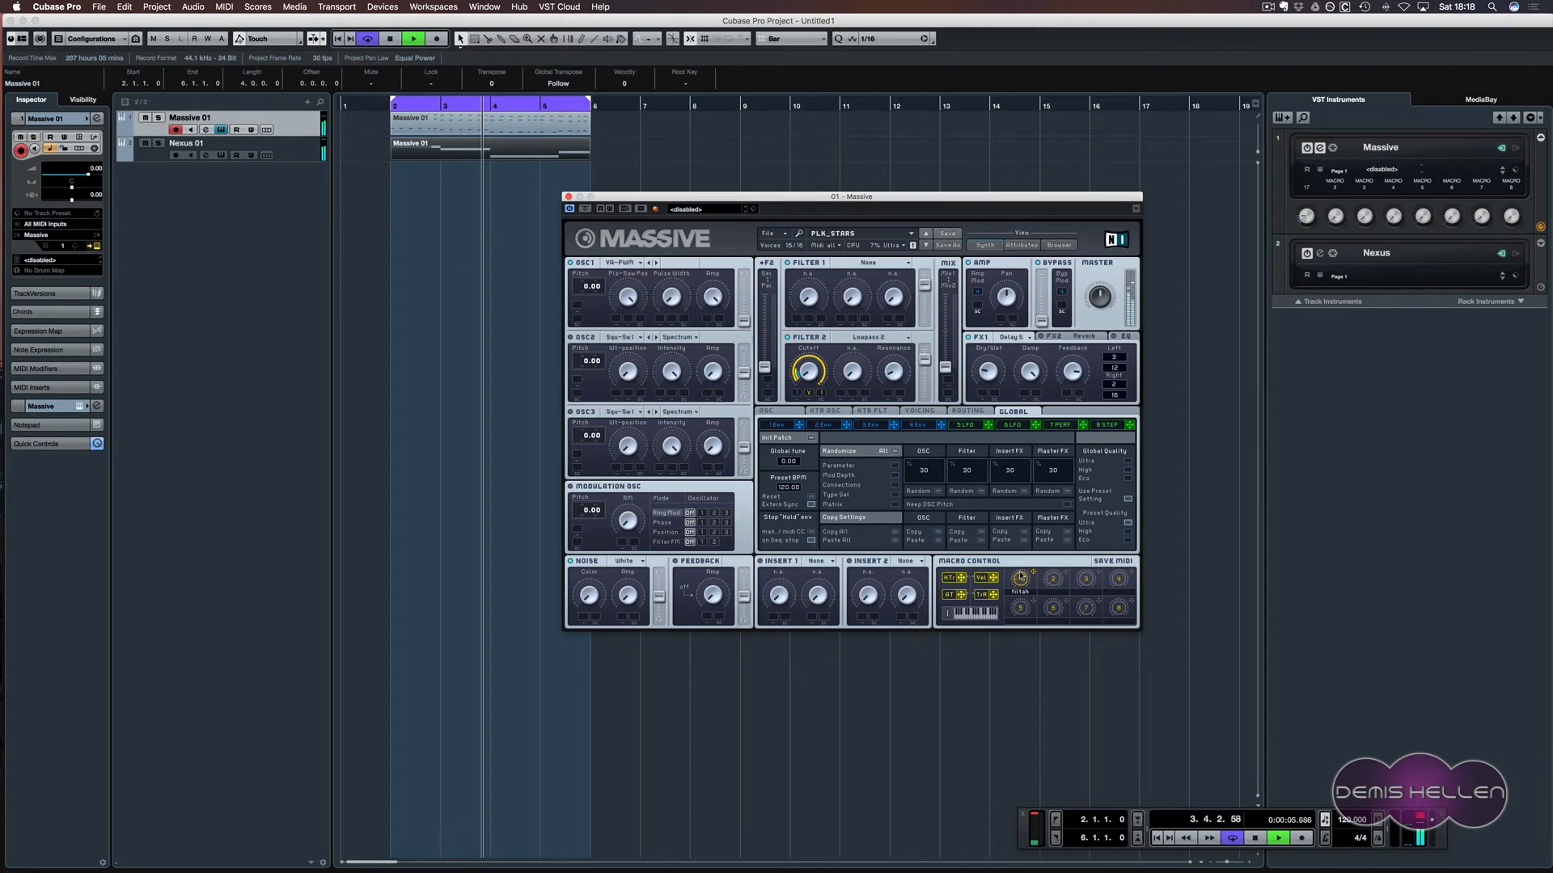
left_click(568, 197)
- Raise the low-cut frequency in Massive's FabFilter Pro-Q 2 to just above the red dip band, and close the equalizer
key("F3")
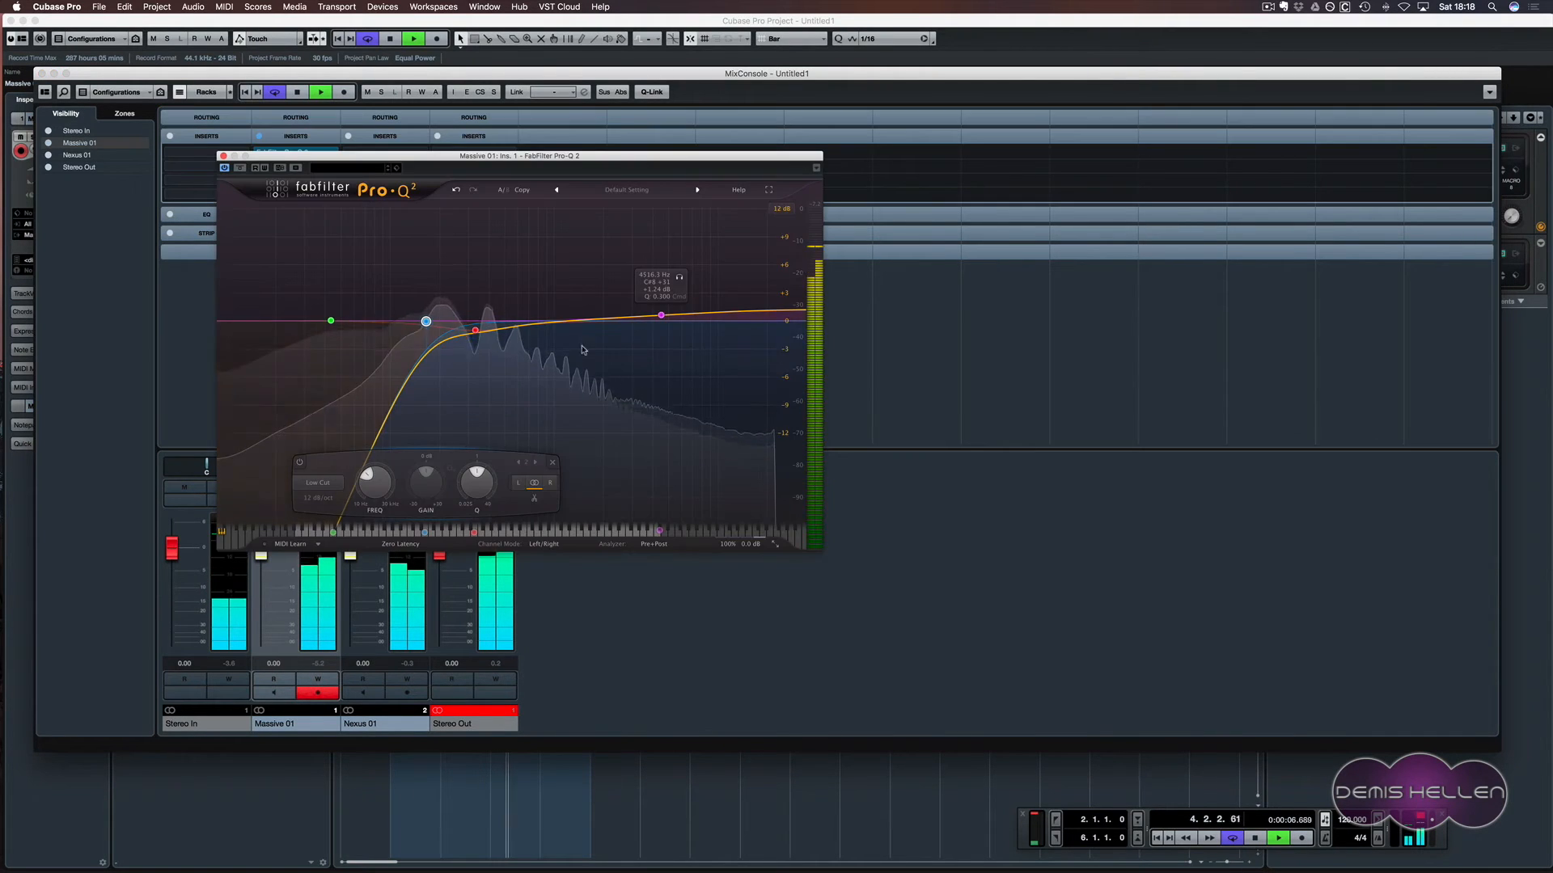
left_click_drag(426, 321, 483, 320)
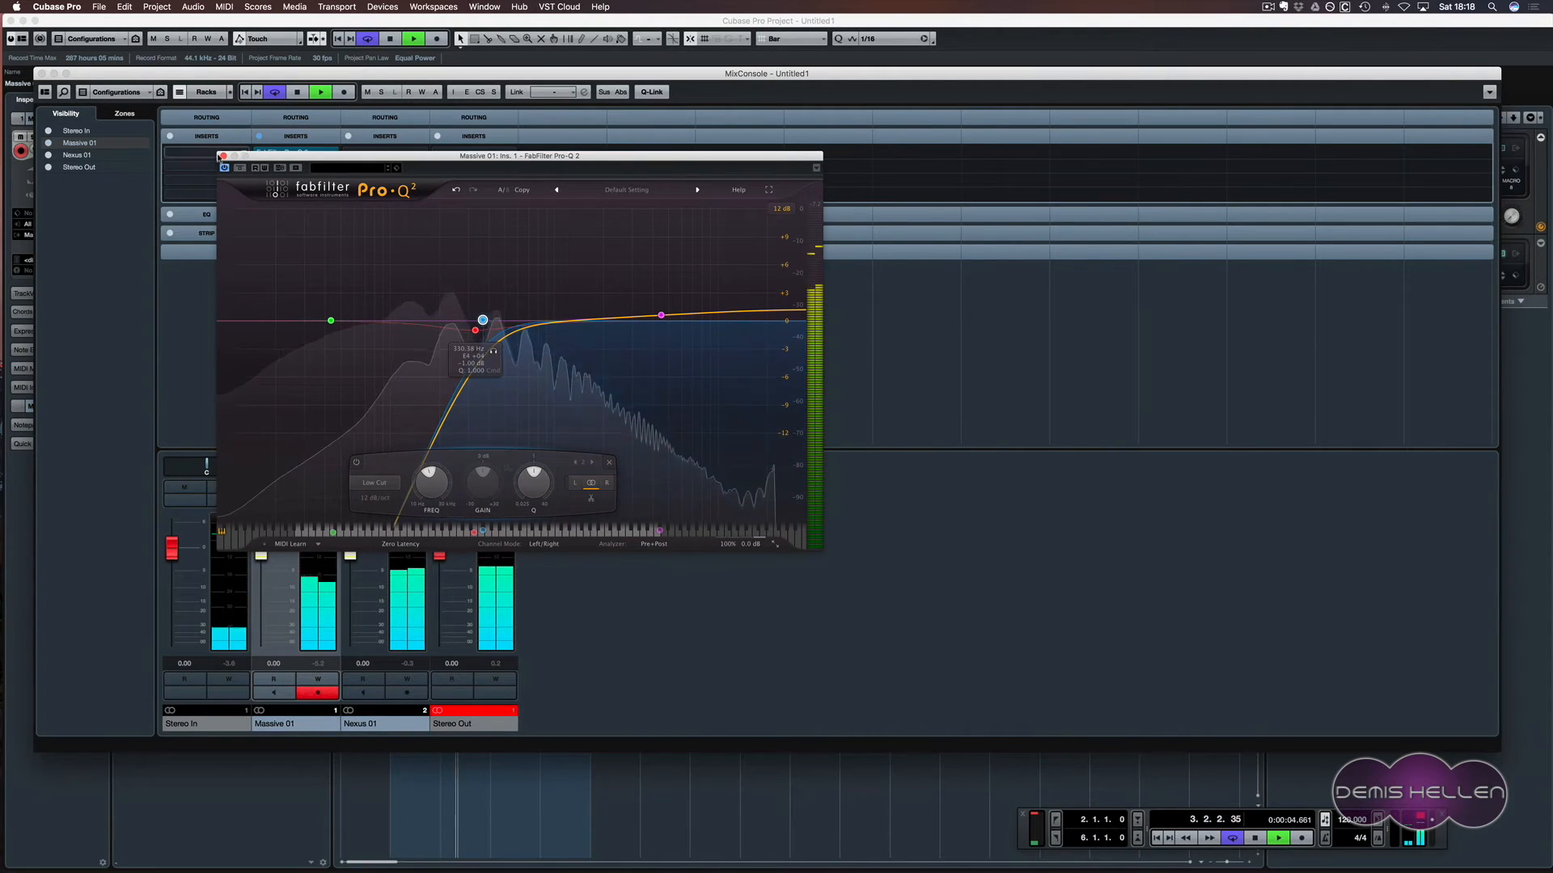
left_click(224, 156)
left_click(365, 154)
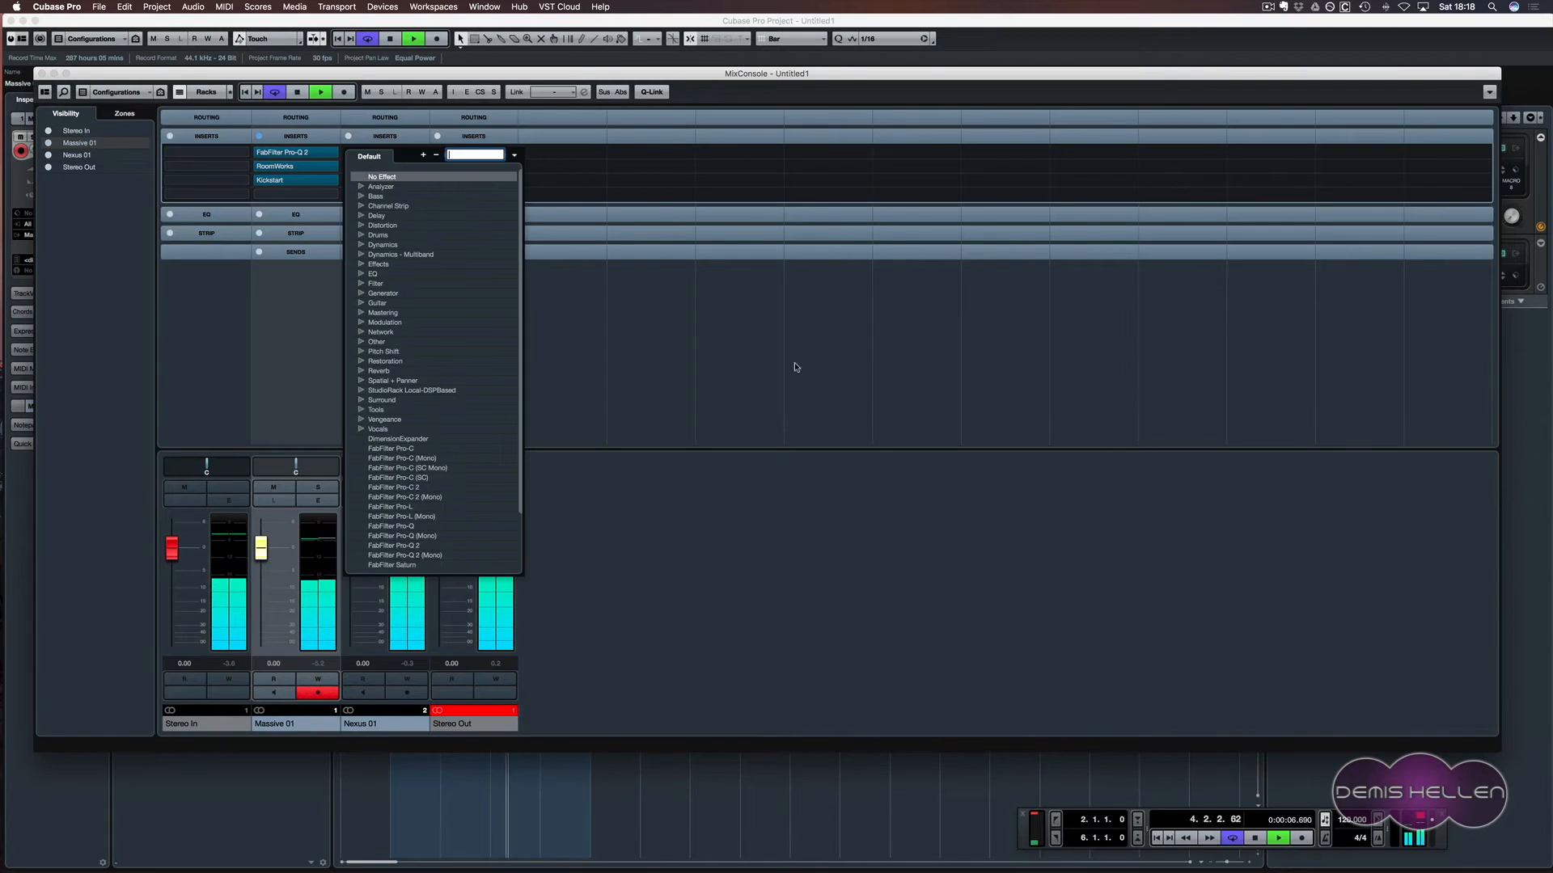
left_click(901, 367)
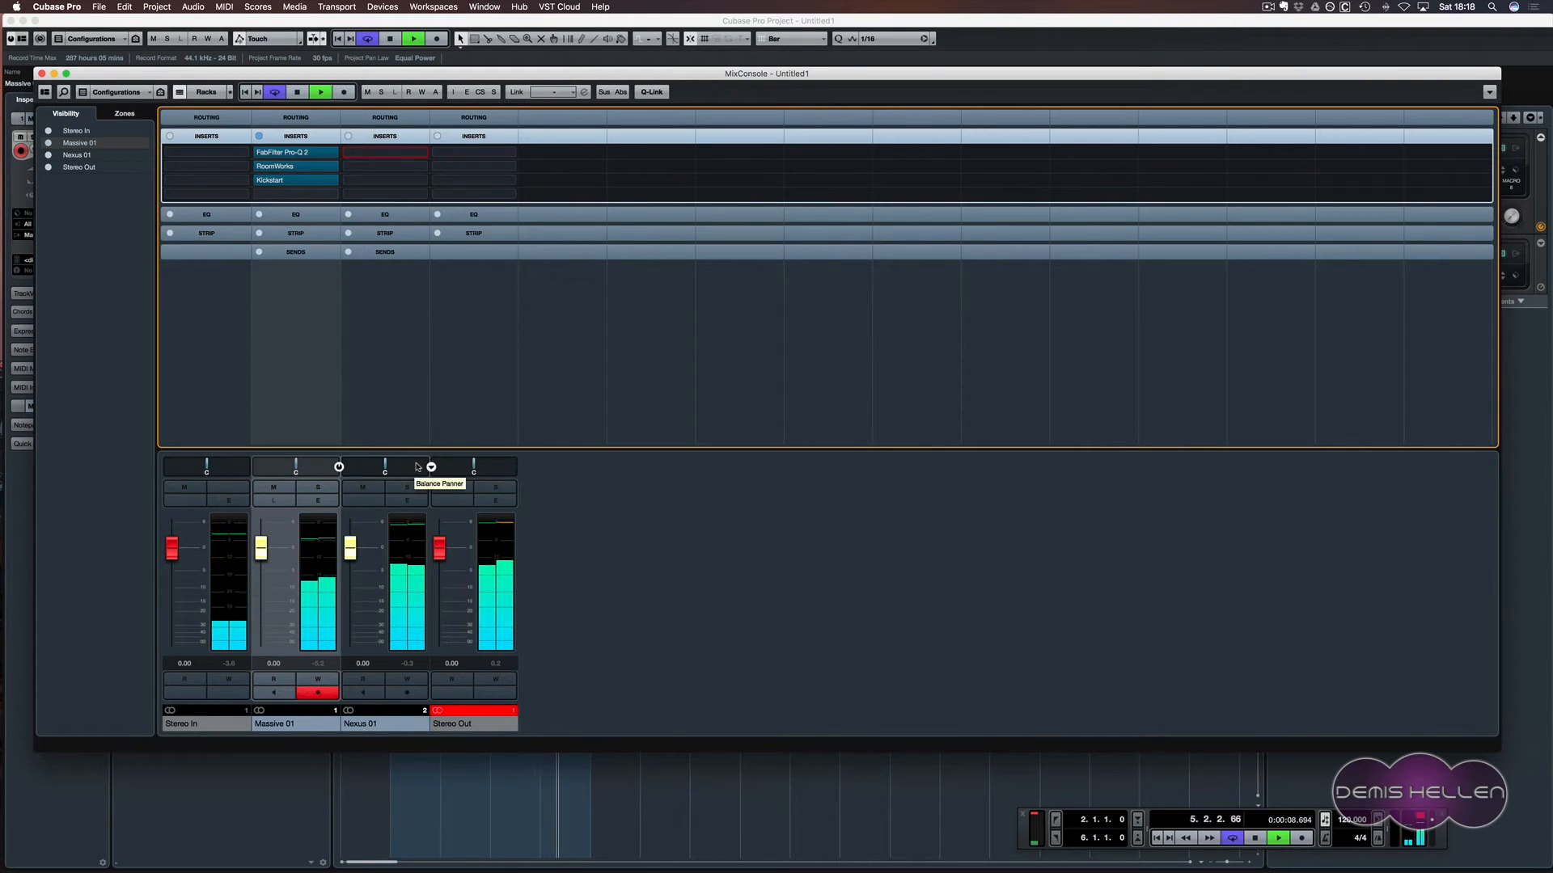
- Stop playback, close the MixConsole, mute the Nexus track and audition the Massive pluck alone from the loop start
key("space")
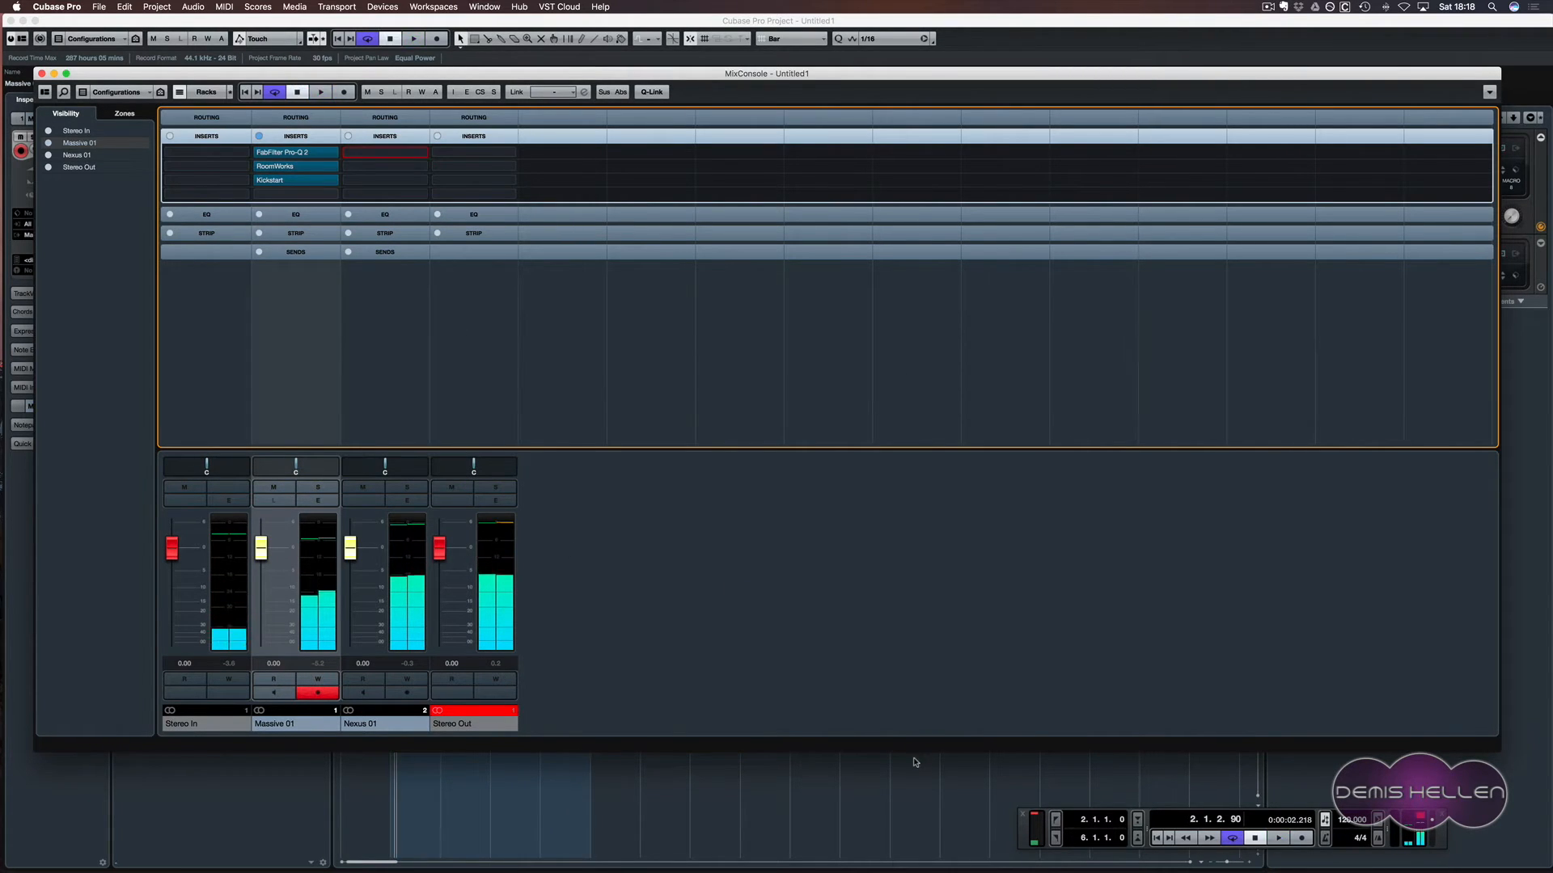
key("F3")
key("KP_1")
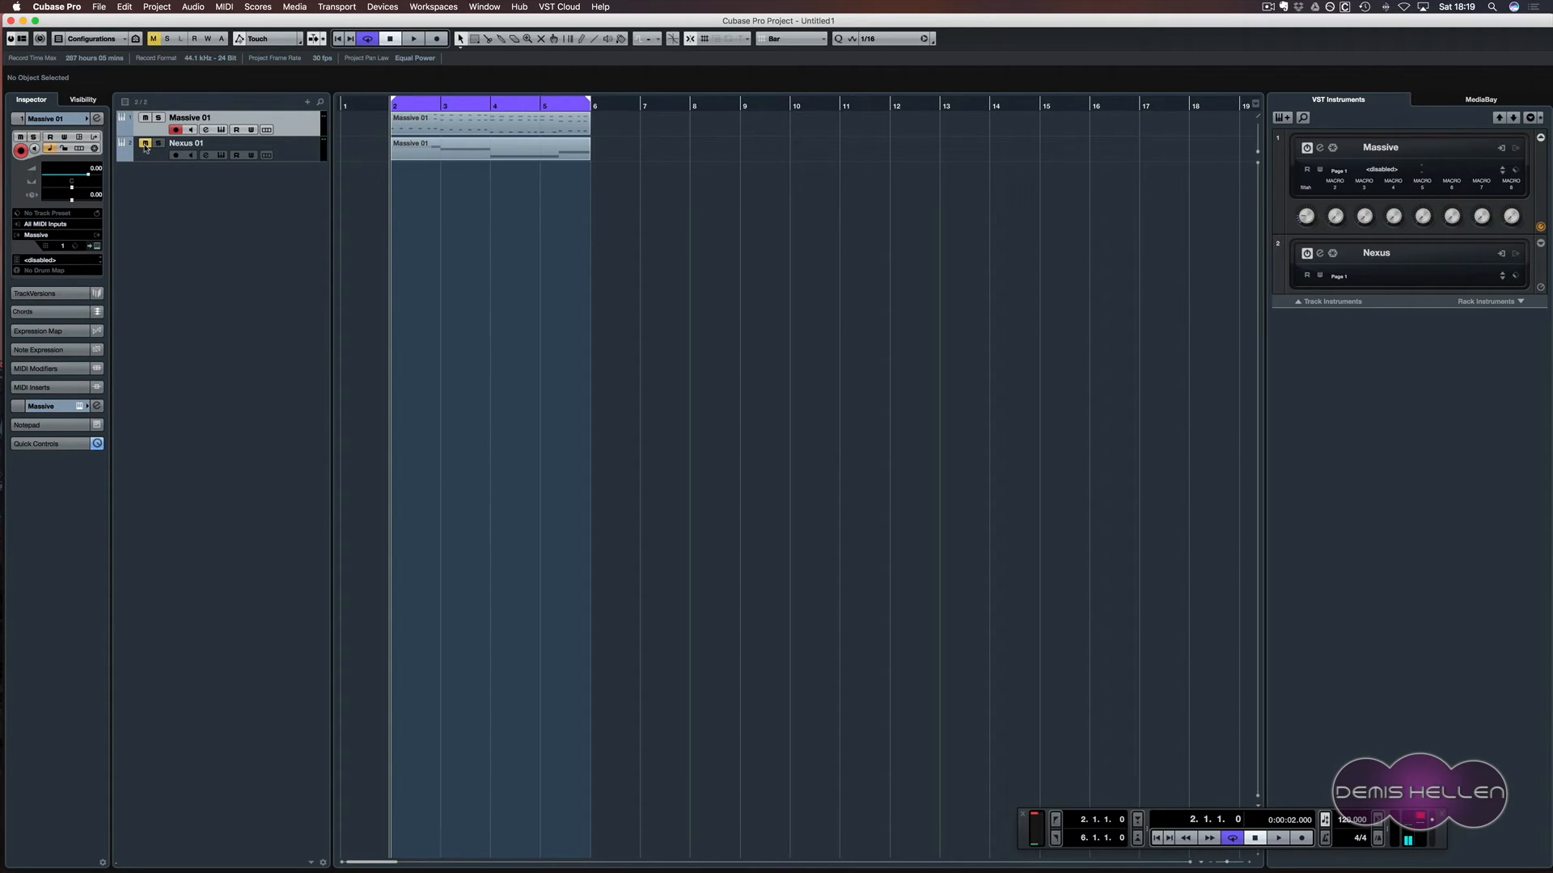
key("space")
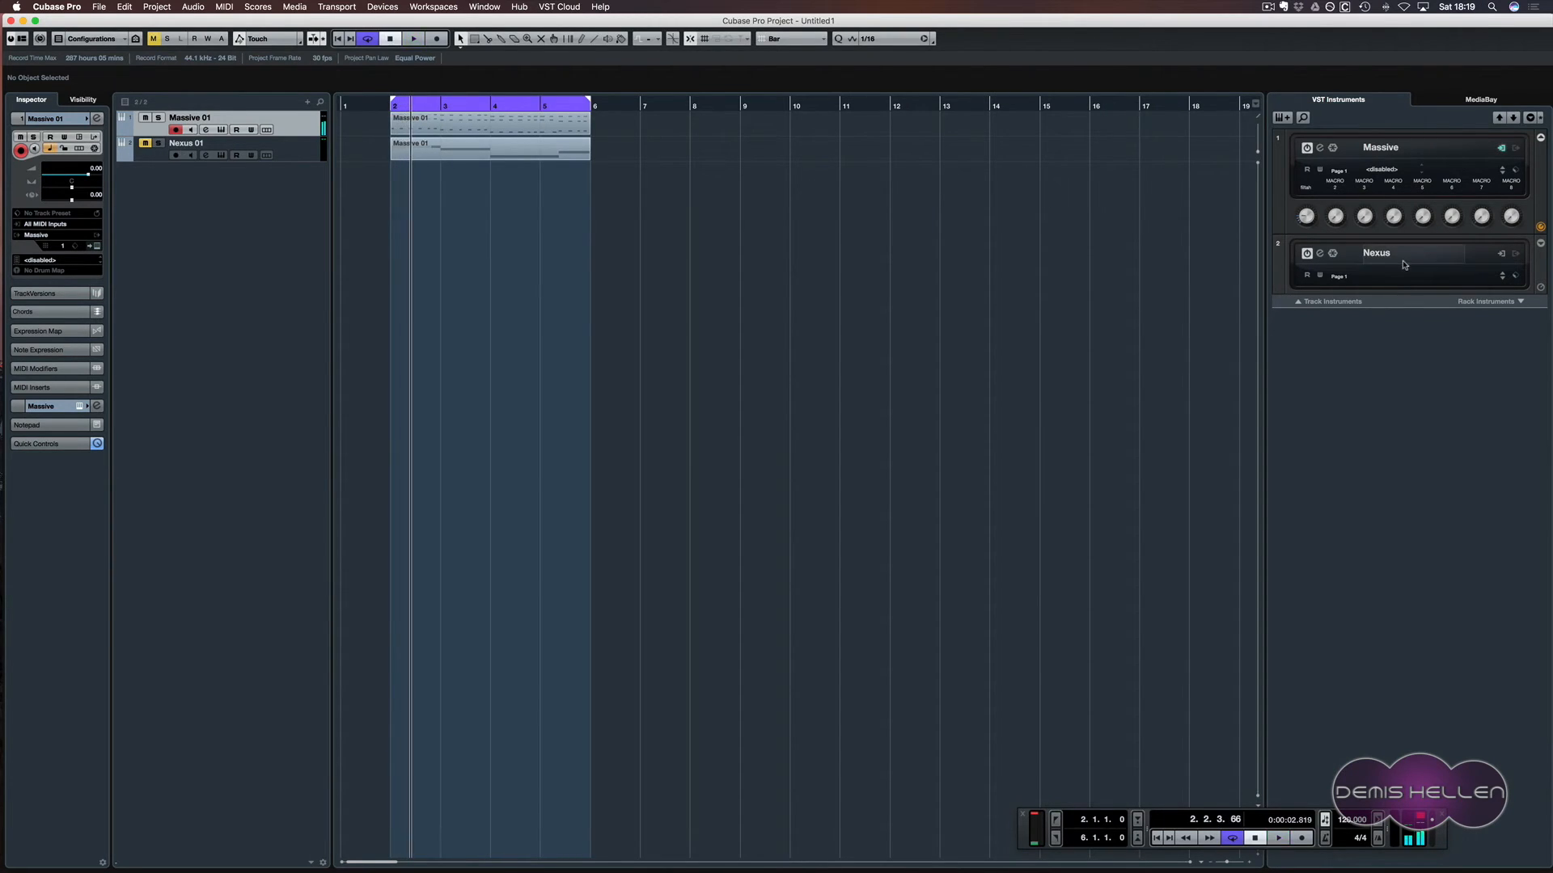
- Add one new instrument track with the u-he Hive synth, routed to Stereo Out
left_click(1289, 120)
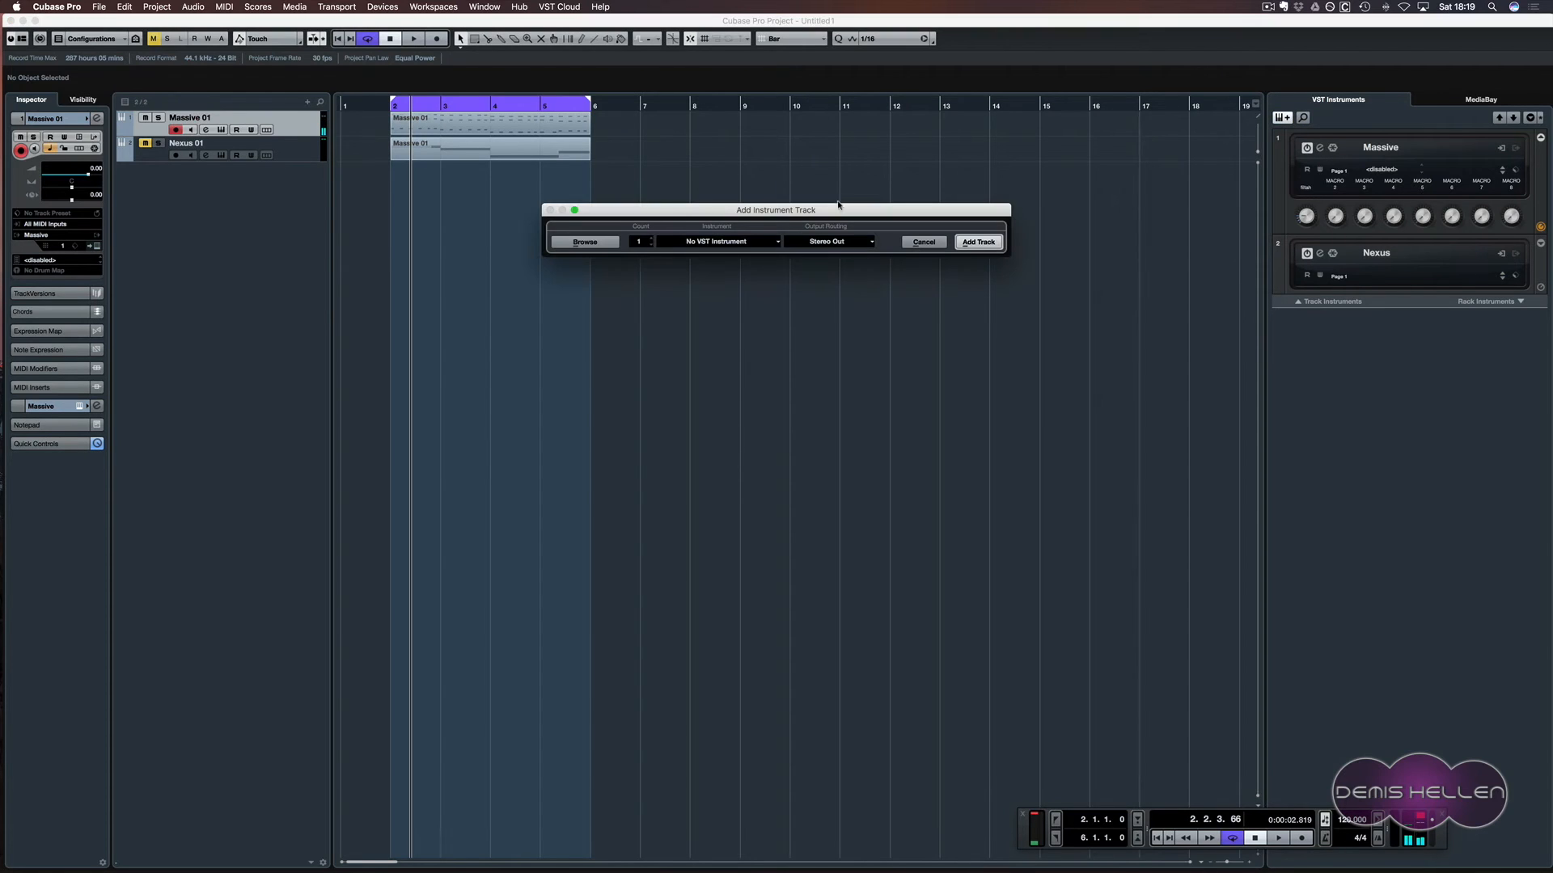
left_click(676, 241)
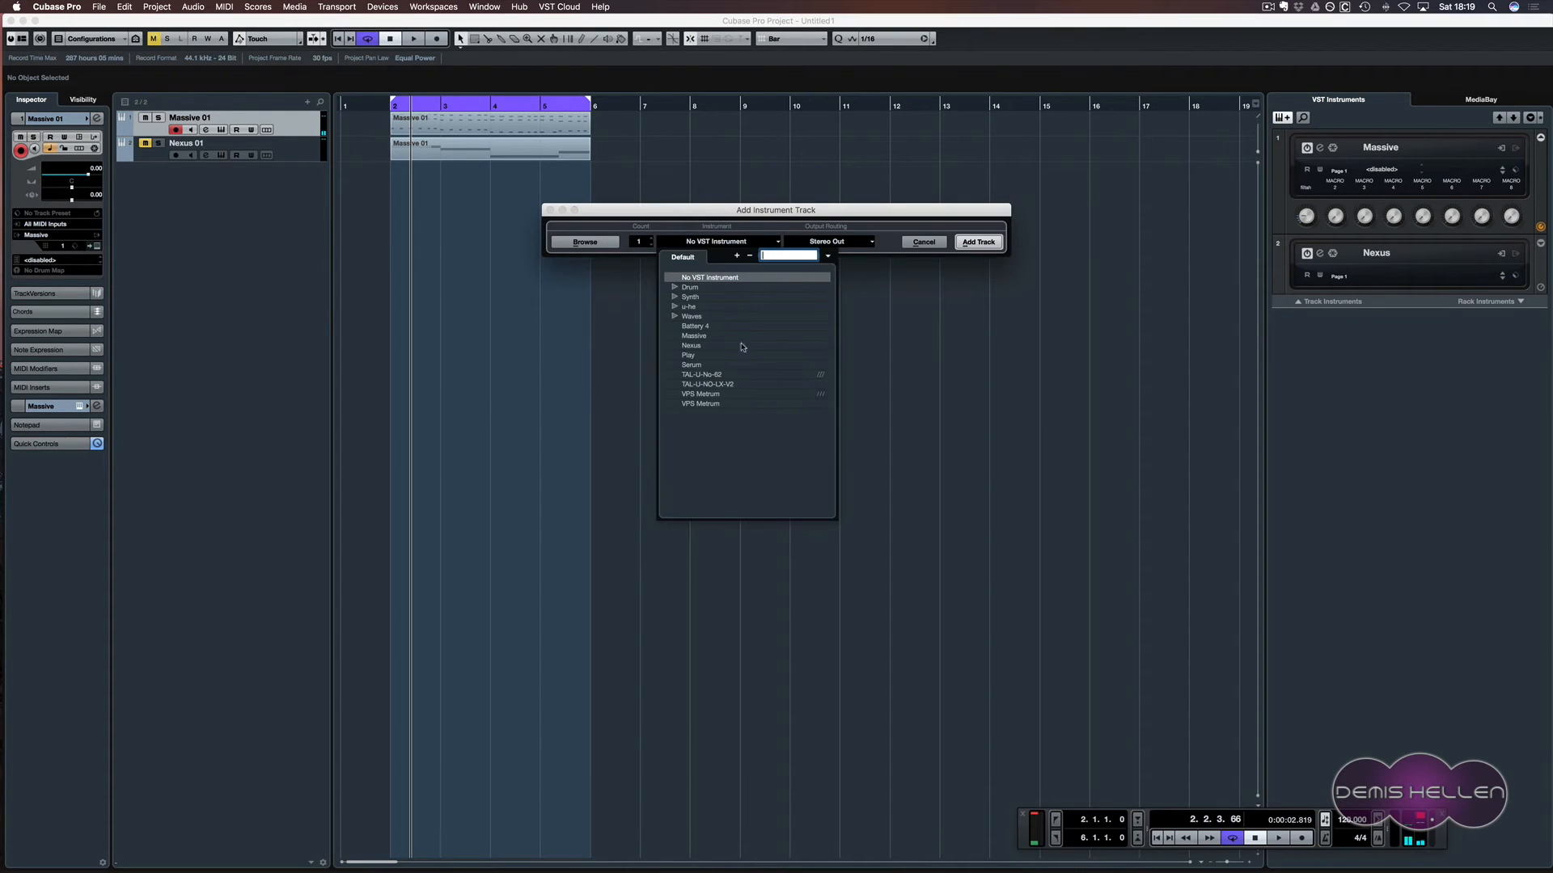
left_click(688, 307)
left_click(700, 317)
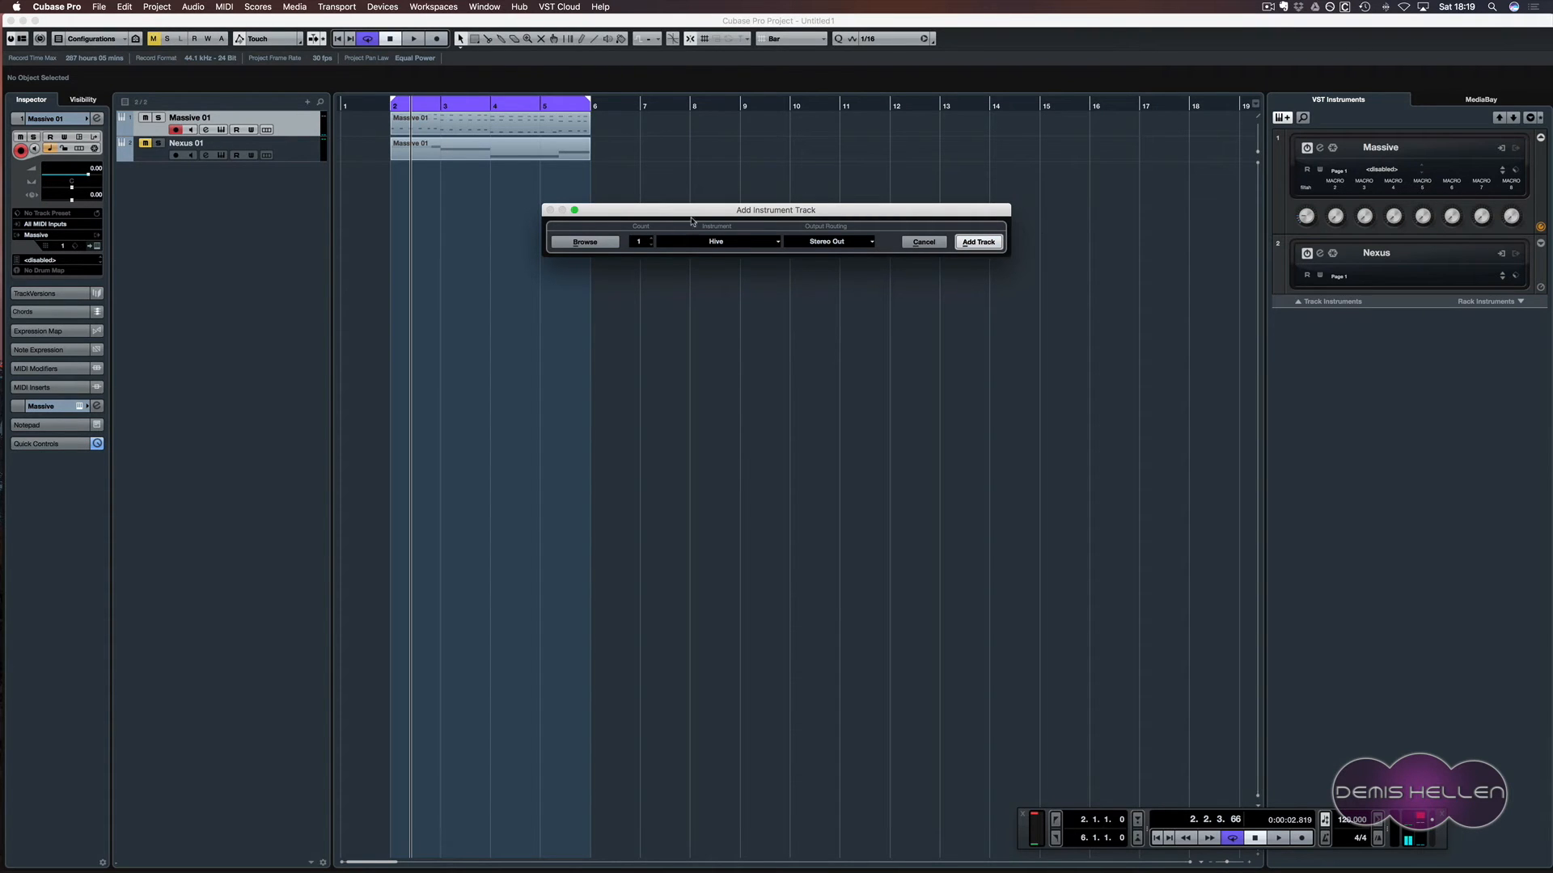
key("Return")
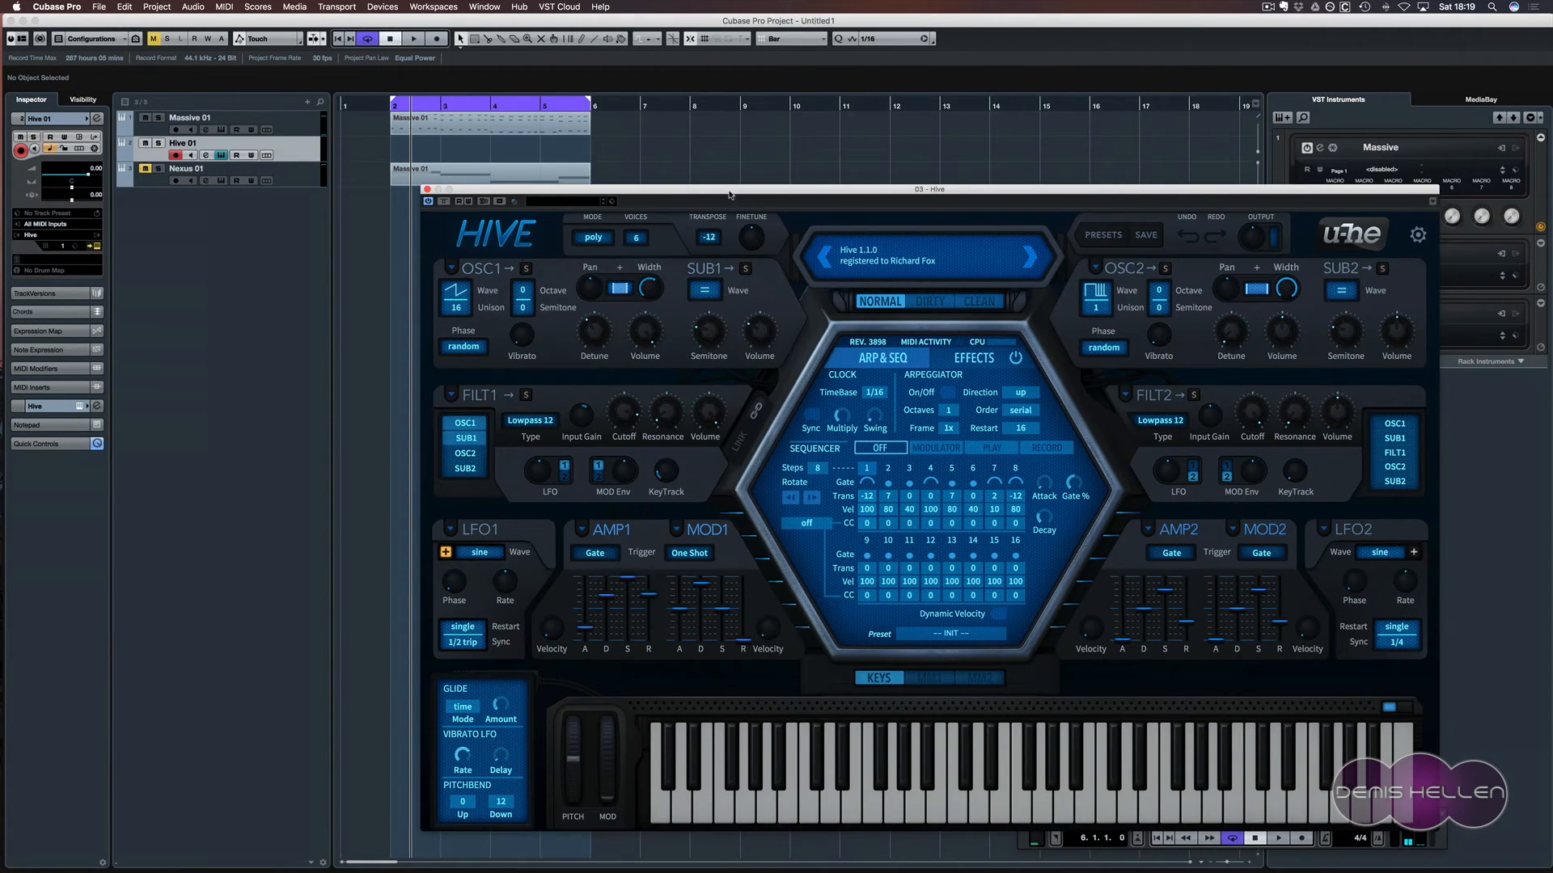
- Move the Hive window up and left, unmute the Nexus track and briefly audition the loop
left_click_drag(730, 195, 701, 171)
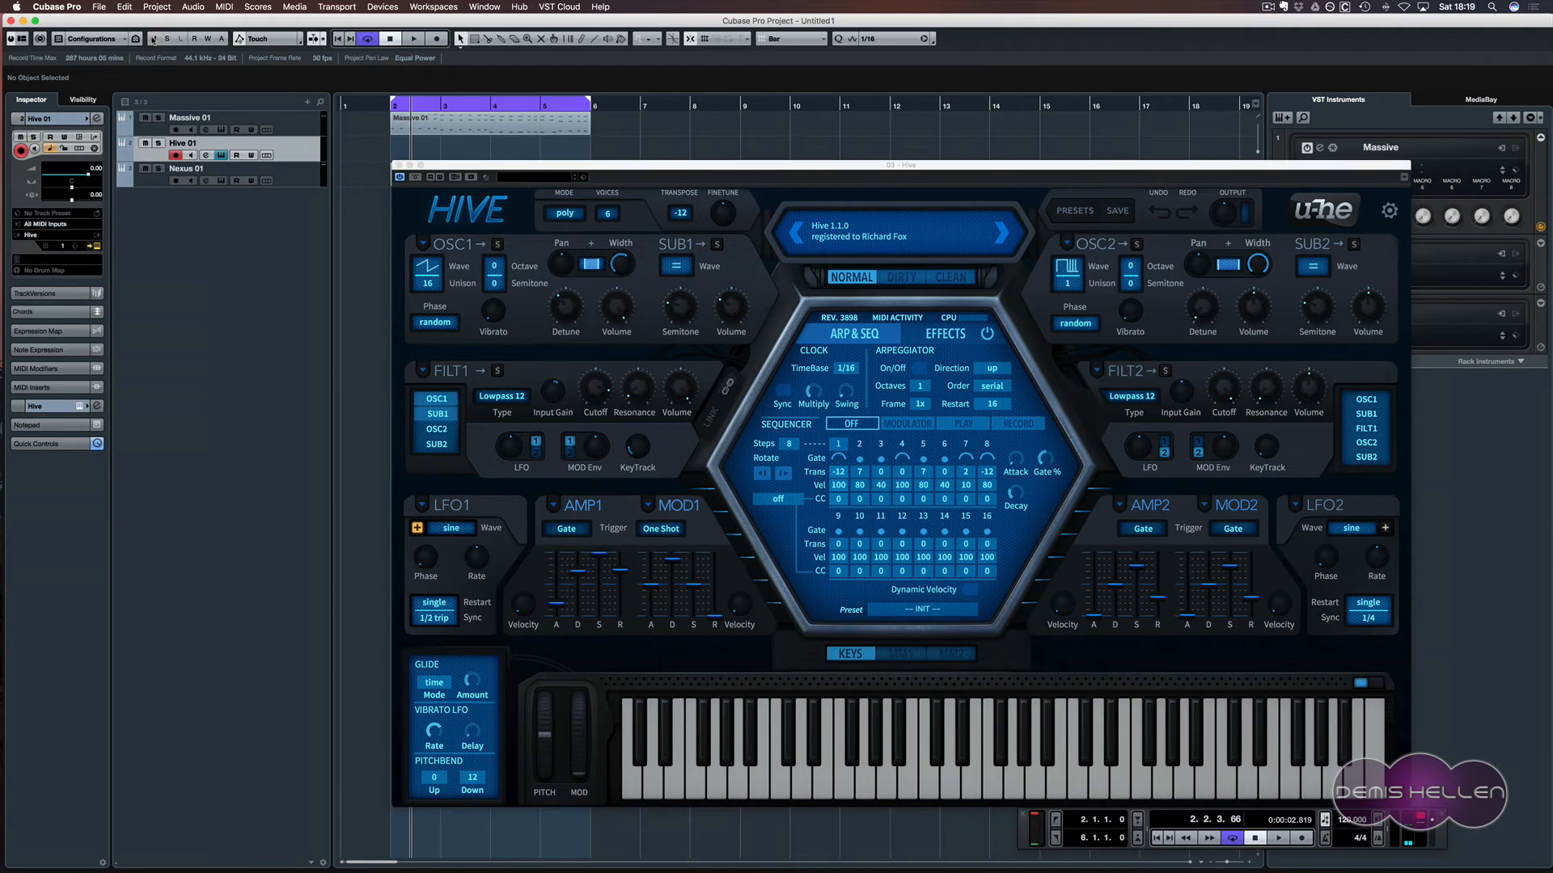
left_click(782, 153)
key("space")
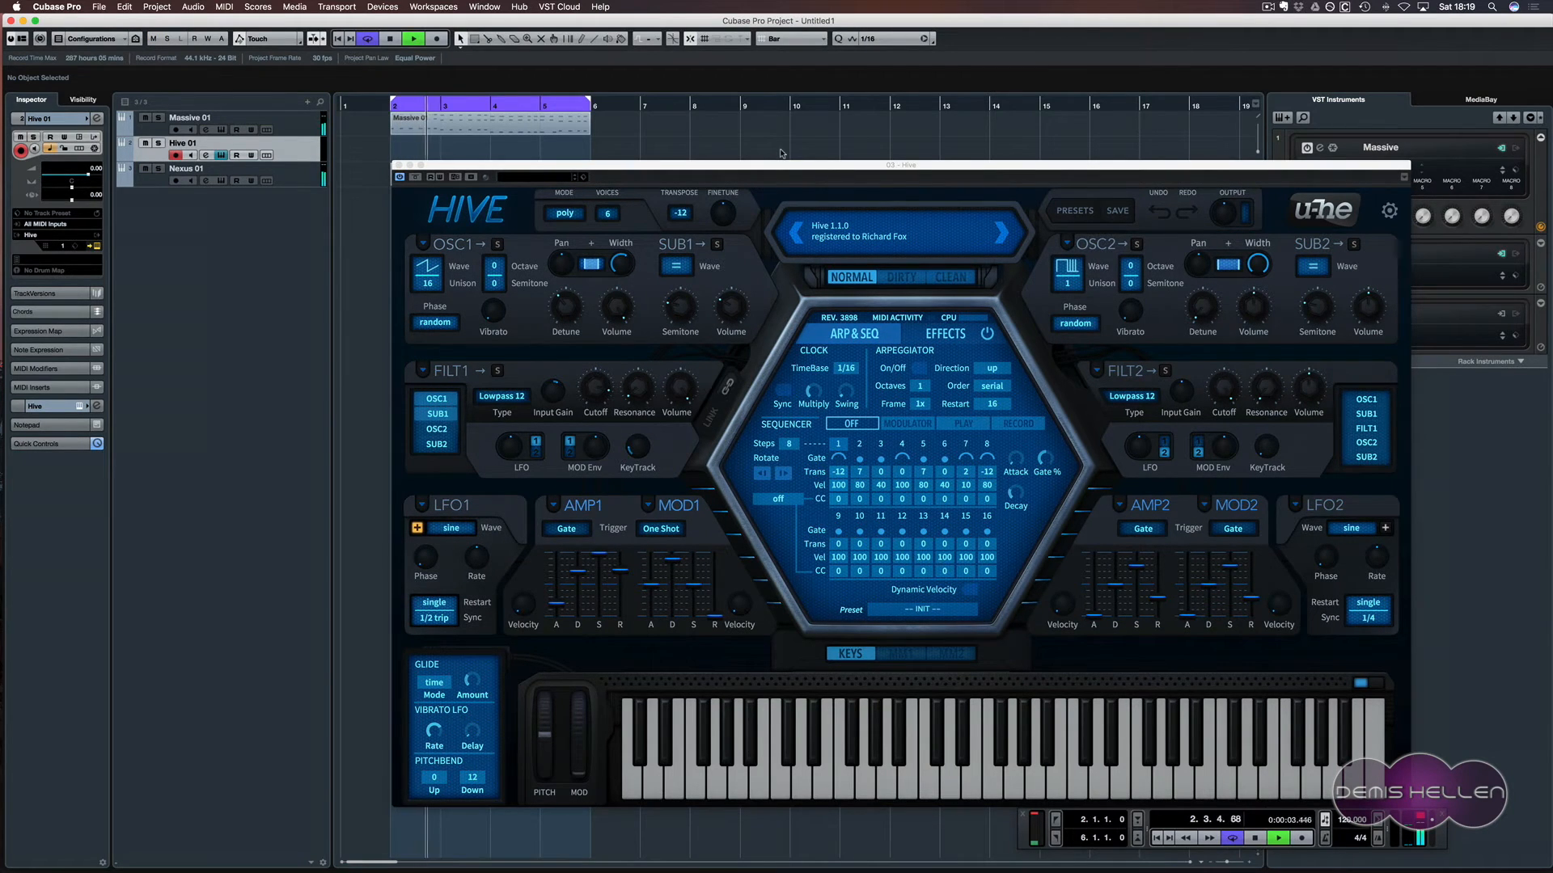
key("space")
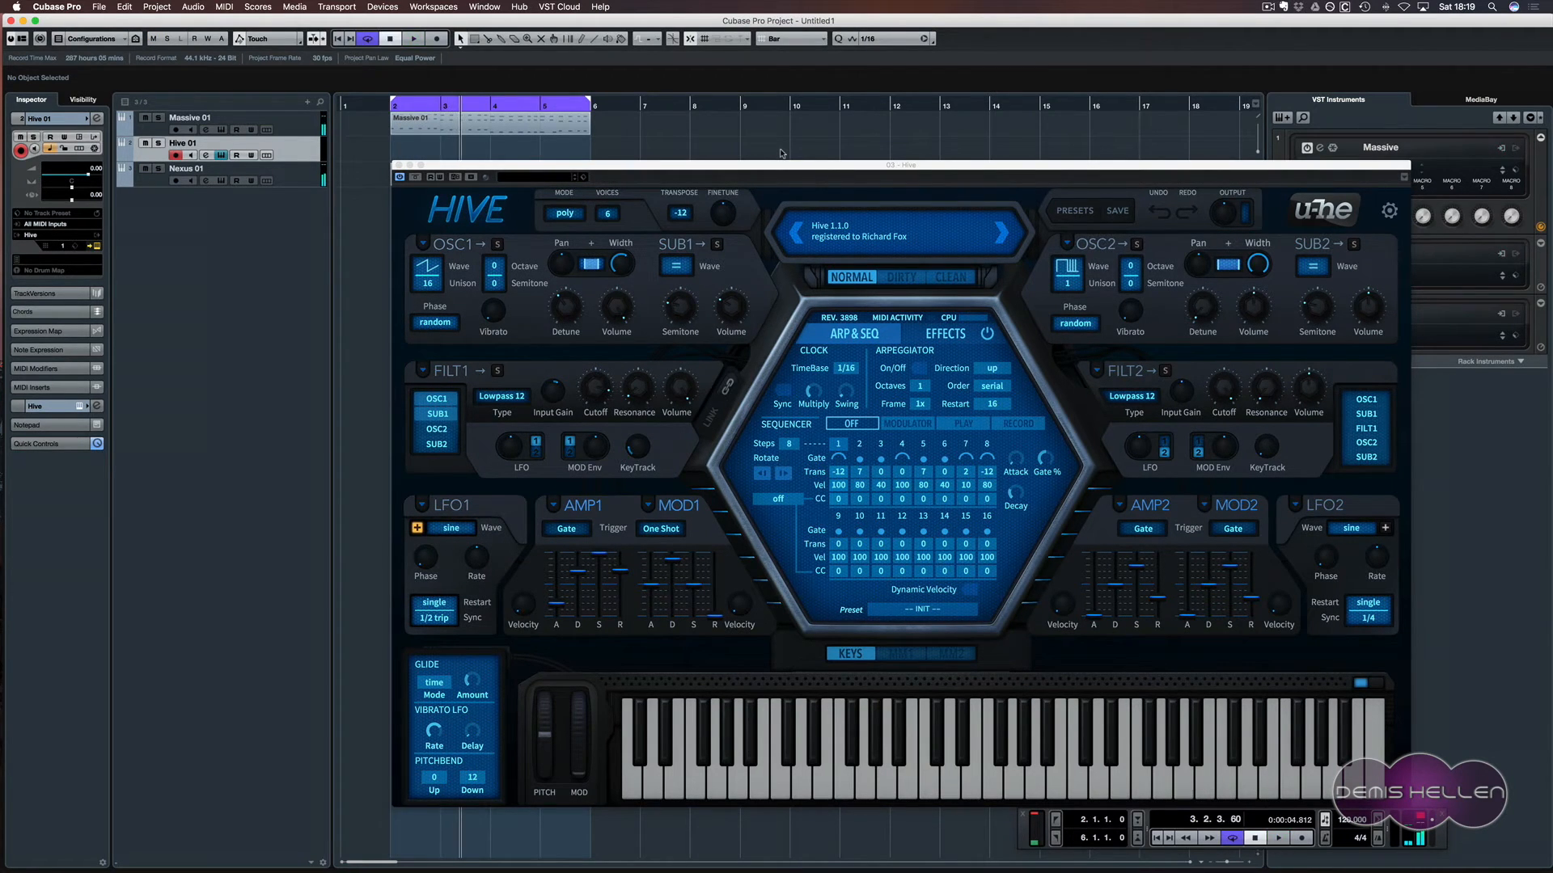
- Load the PD_Saw80 preset from Hive's 00 User folder, comparing it with PD_Sweetstart, and close the synth window
left_click(1087, 216)
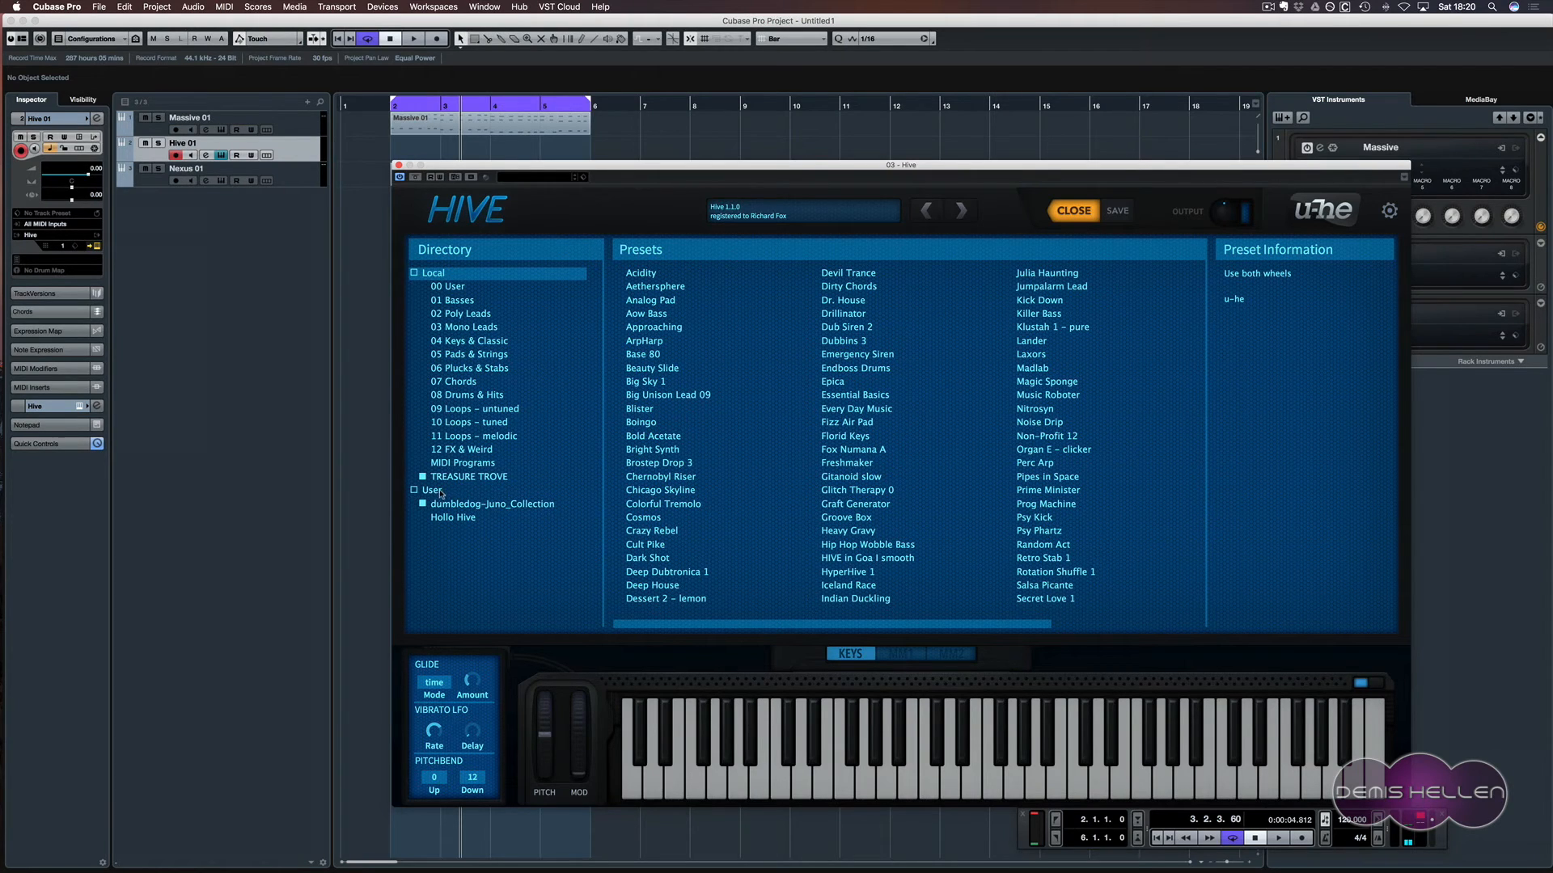
left_click(460, 288)
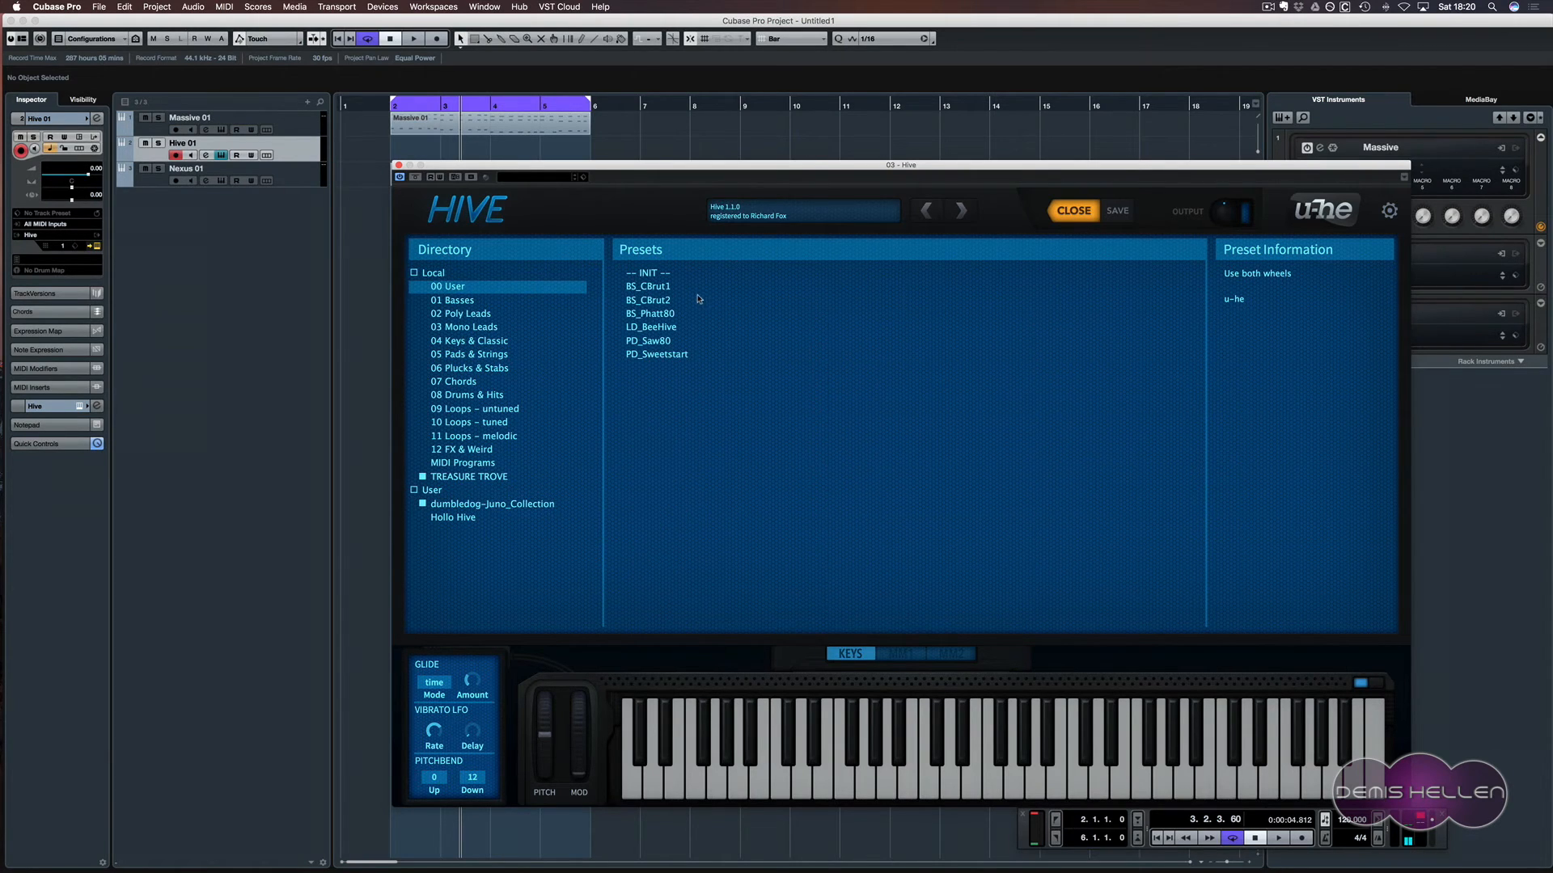
left_click(666, 343)
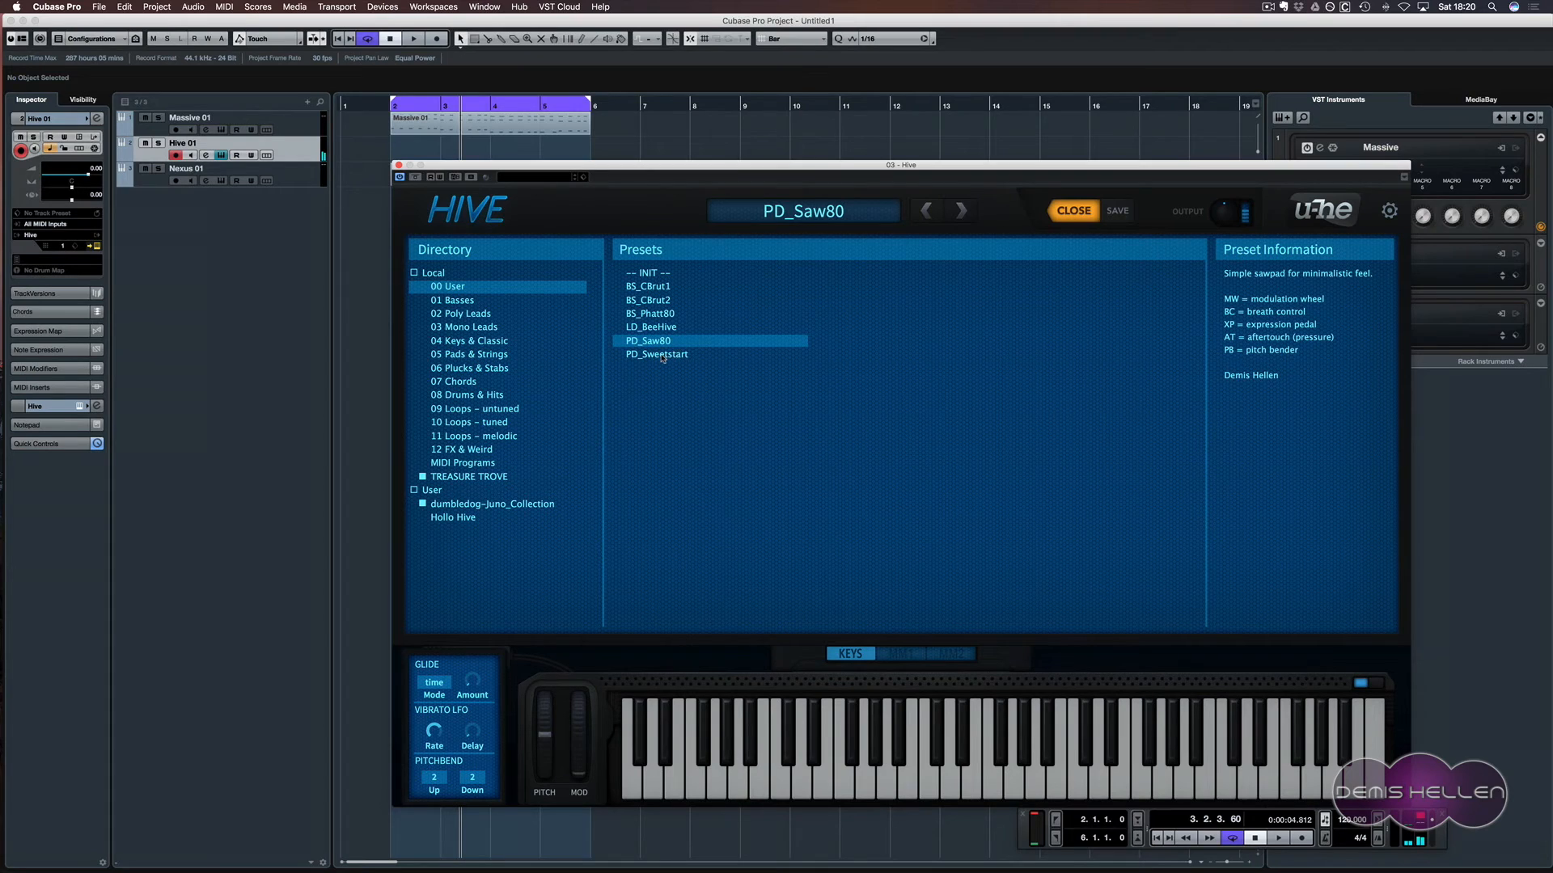
left_click(663, 358)
left_click(665, 346)
left_click(1064, 211)
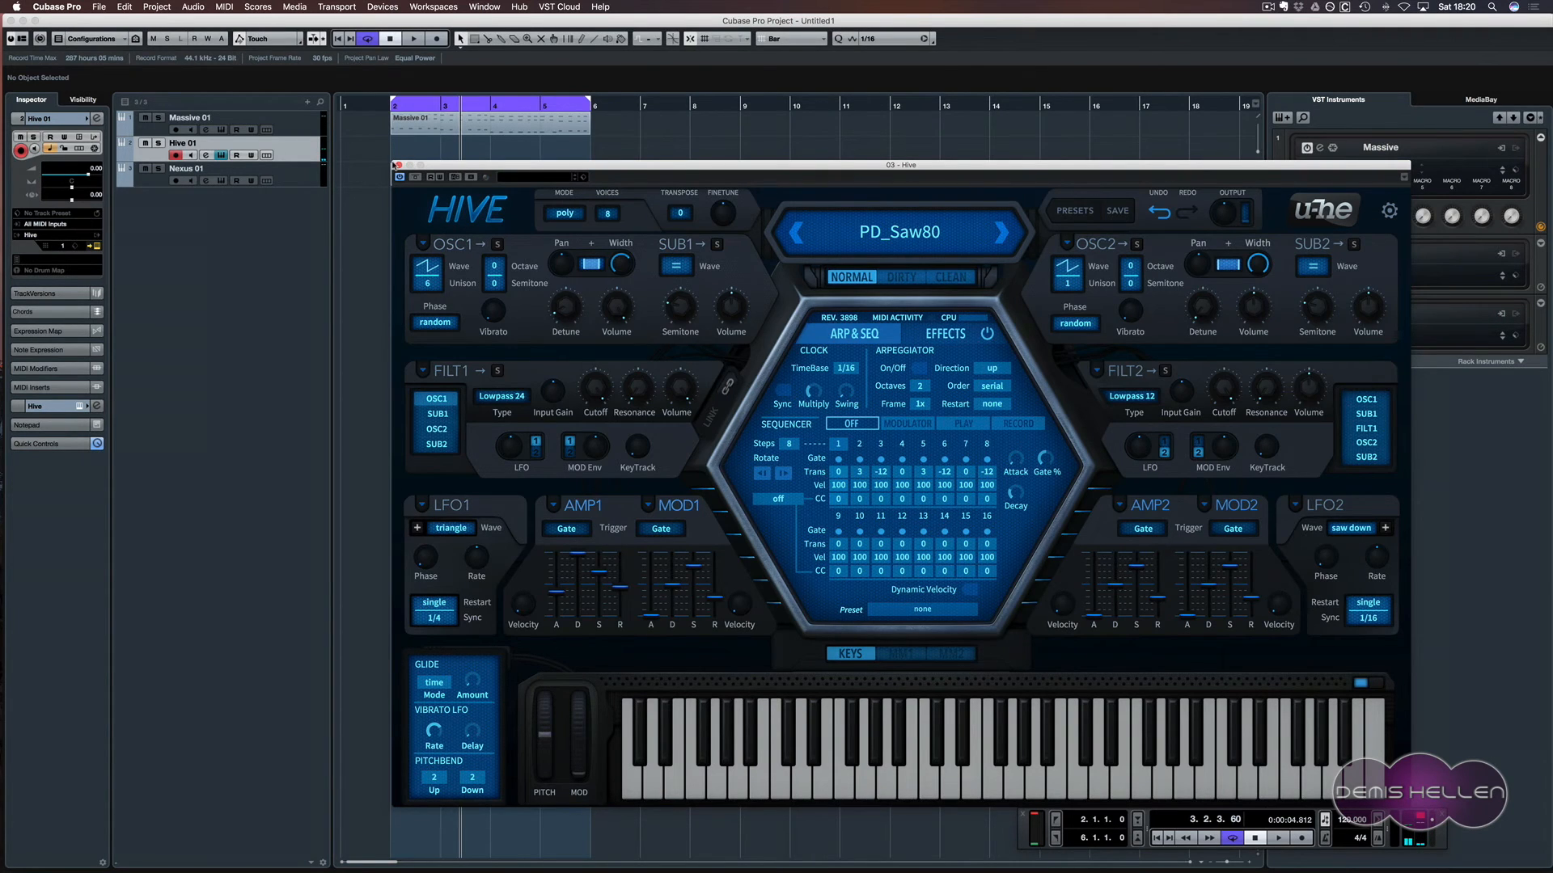
left_click(397, 165)
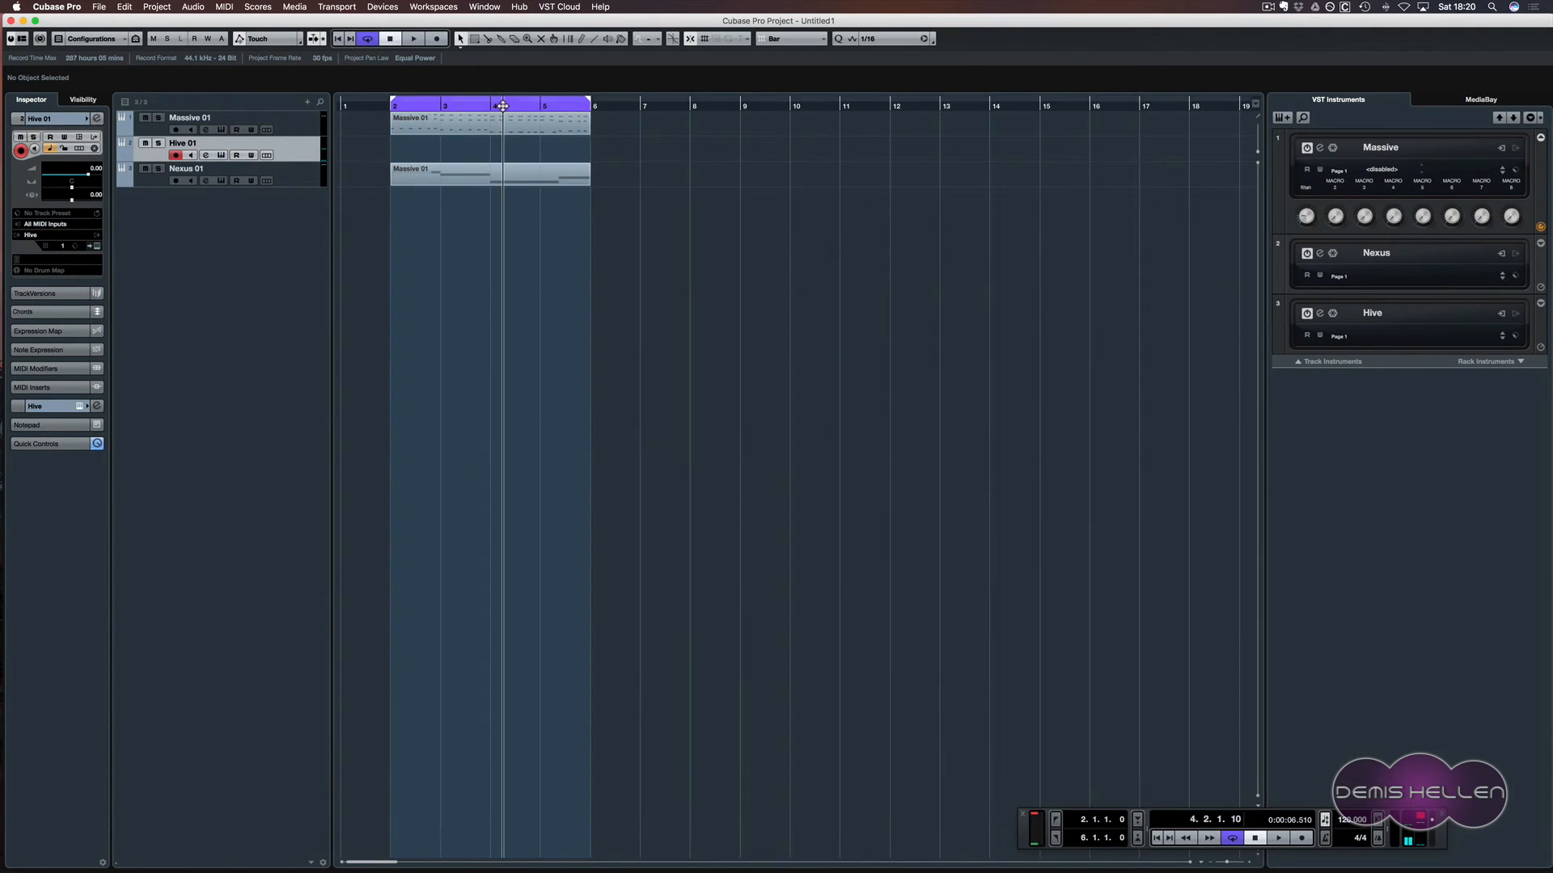
- Record a two-voice pad part on the Hive track over the loop from bar 2 to bar 6
left_click(383, 39)
left_click(436, 39)
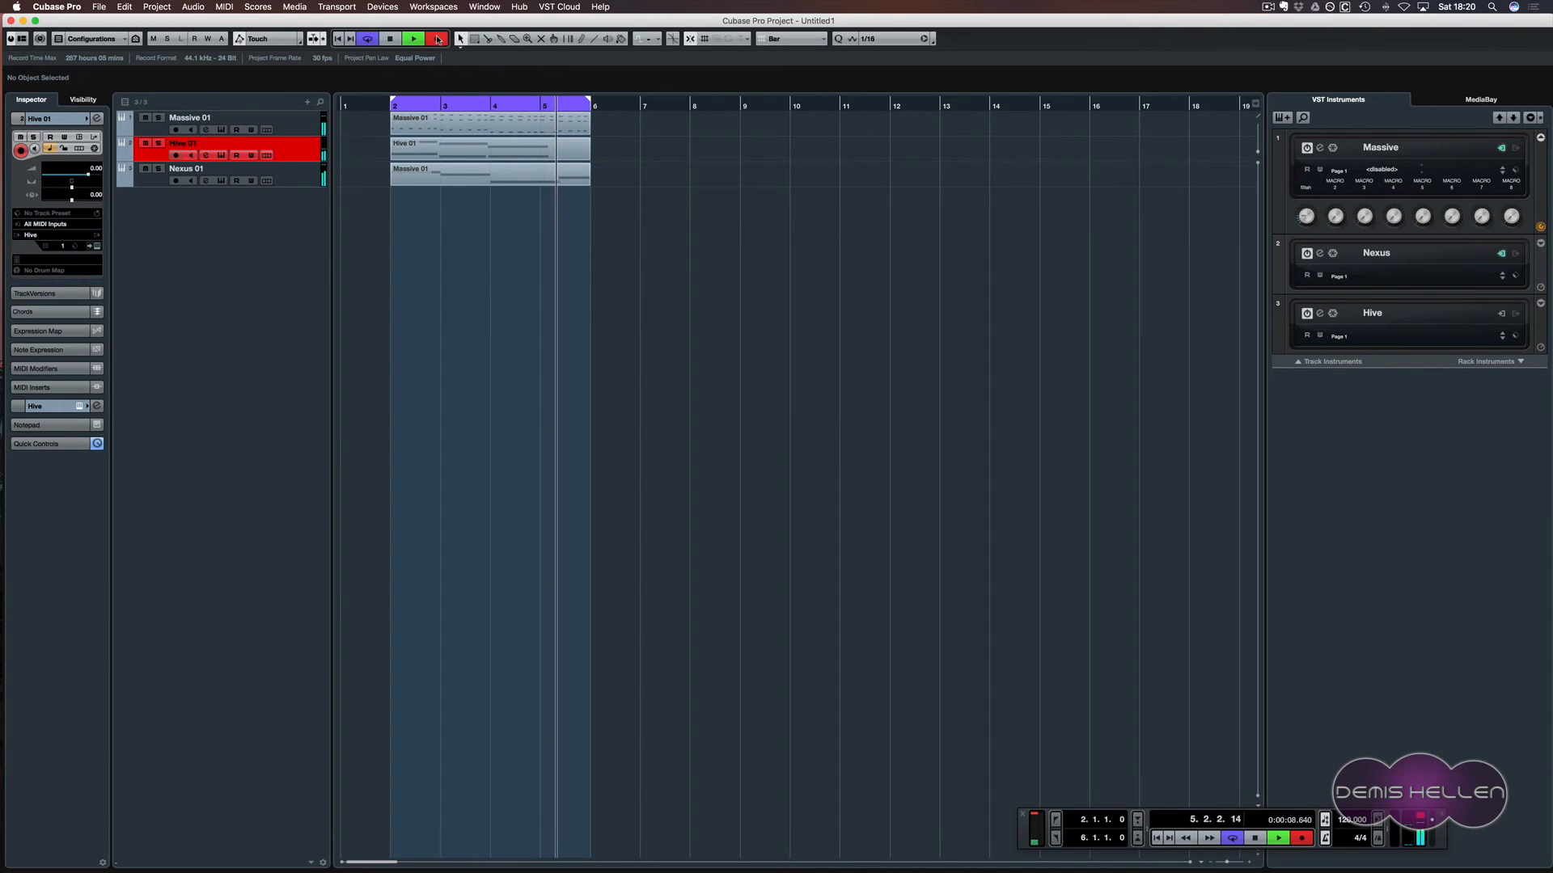
left_click(438, 38)
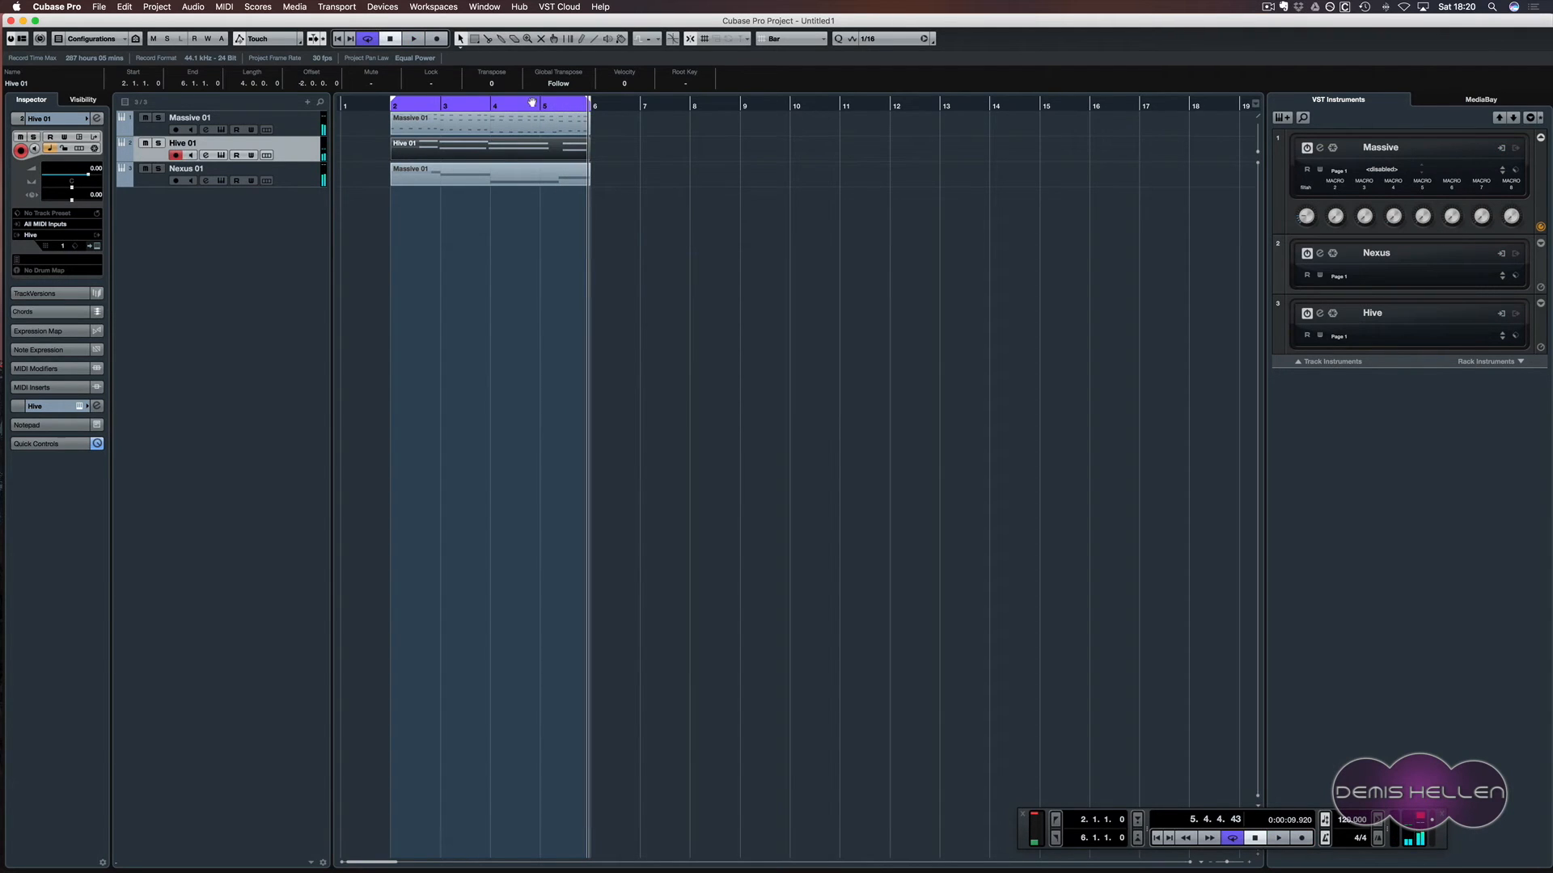
- Open the recorded Hive part in the Key Editor and quantize its notes to 1/8
key("Return")
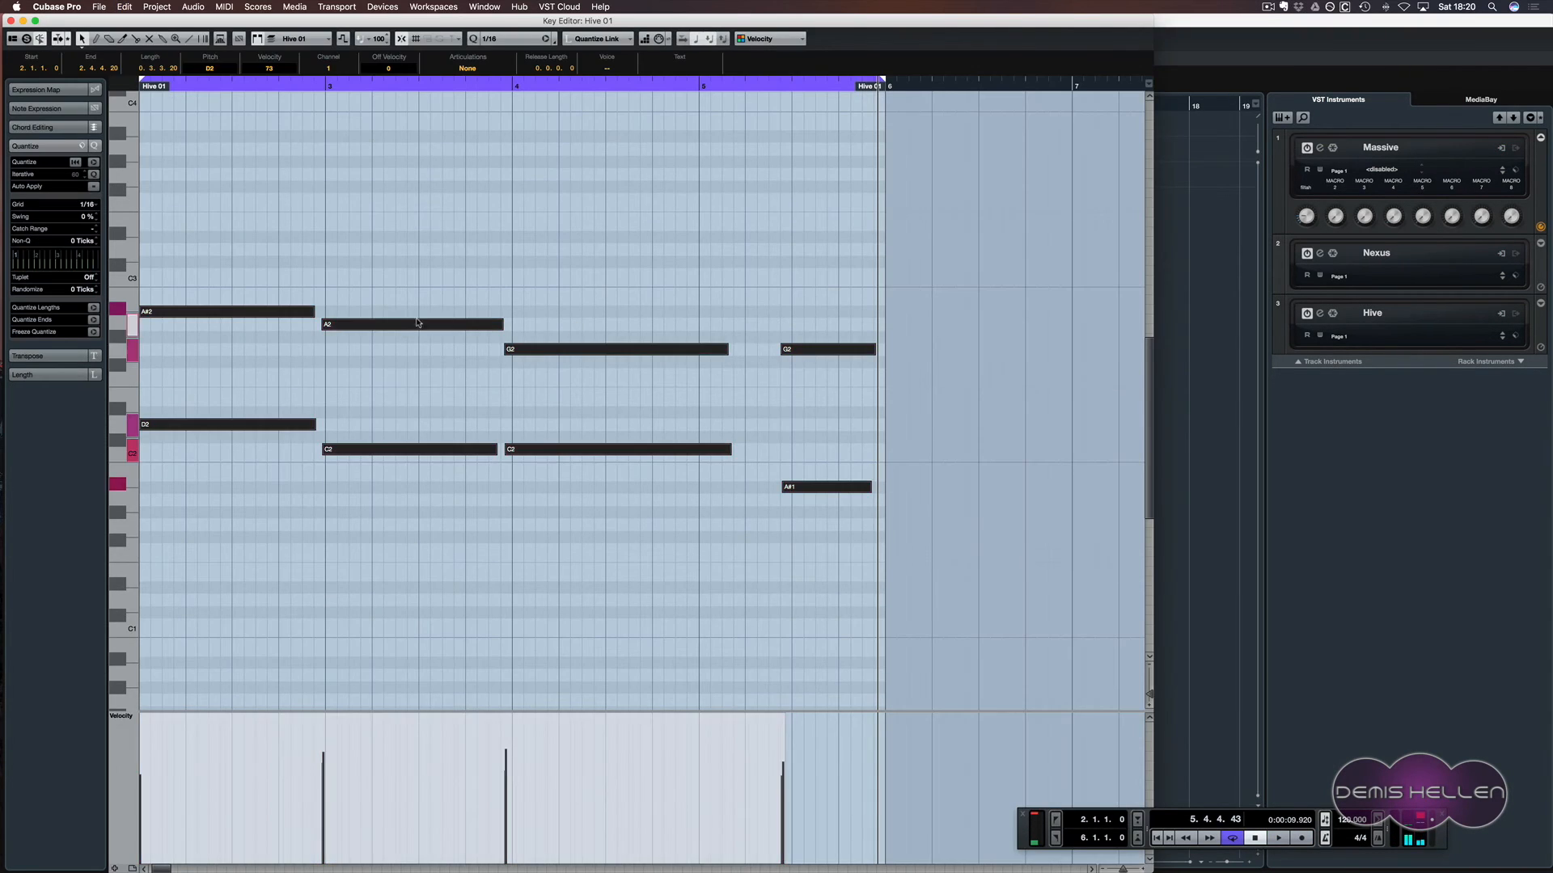
left_click(511, 38)
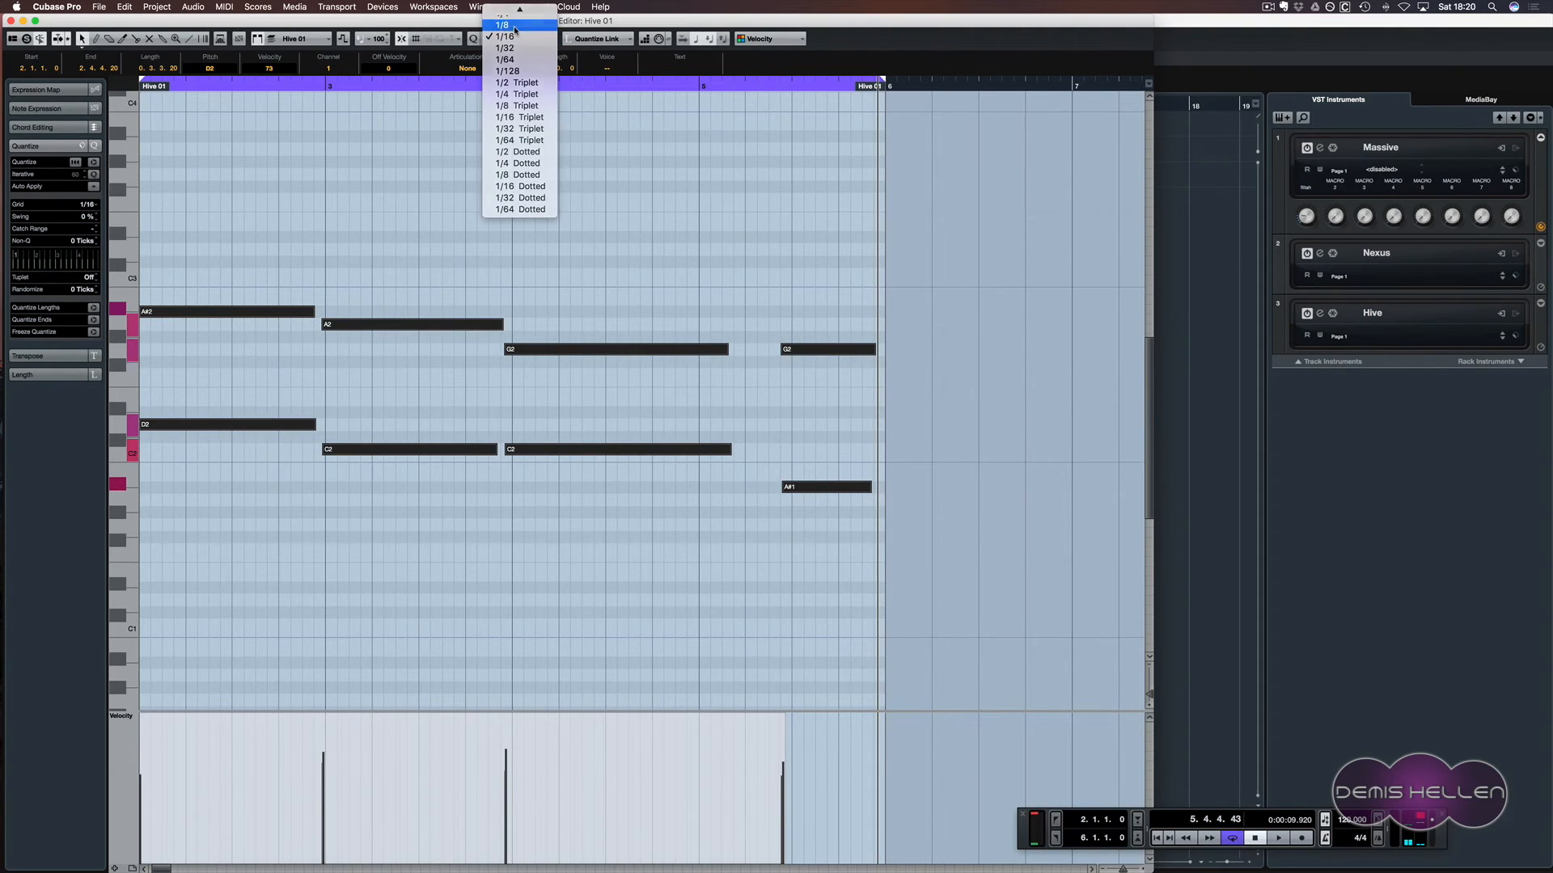
left_click(514, 26)
key("q")
- Lengthen the G2 and C2 notes starting at bar 4 to meet the final chord, start playback and close the Key Editor
left_click(688, 291)
left_click_drag(810, 277, 813, 599)
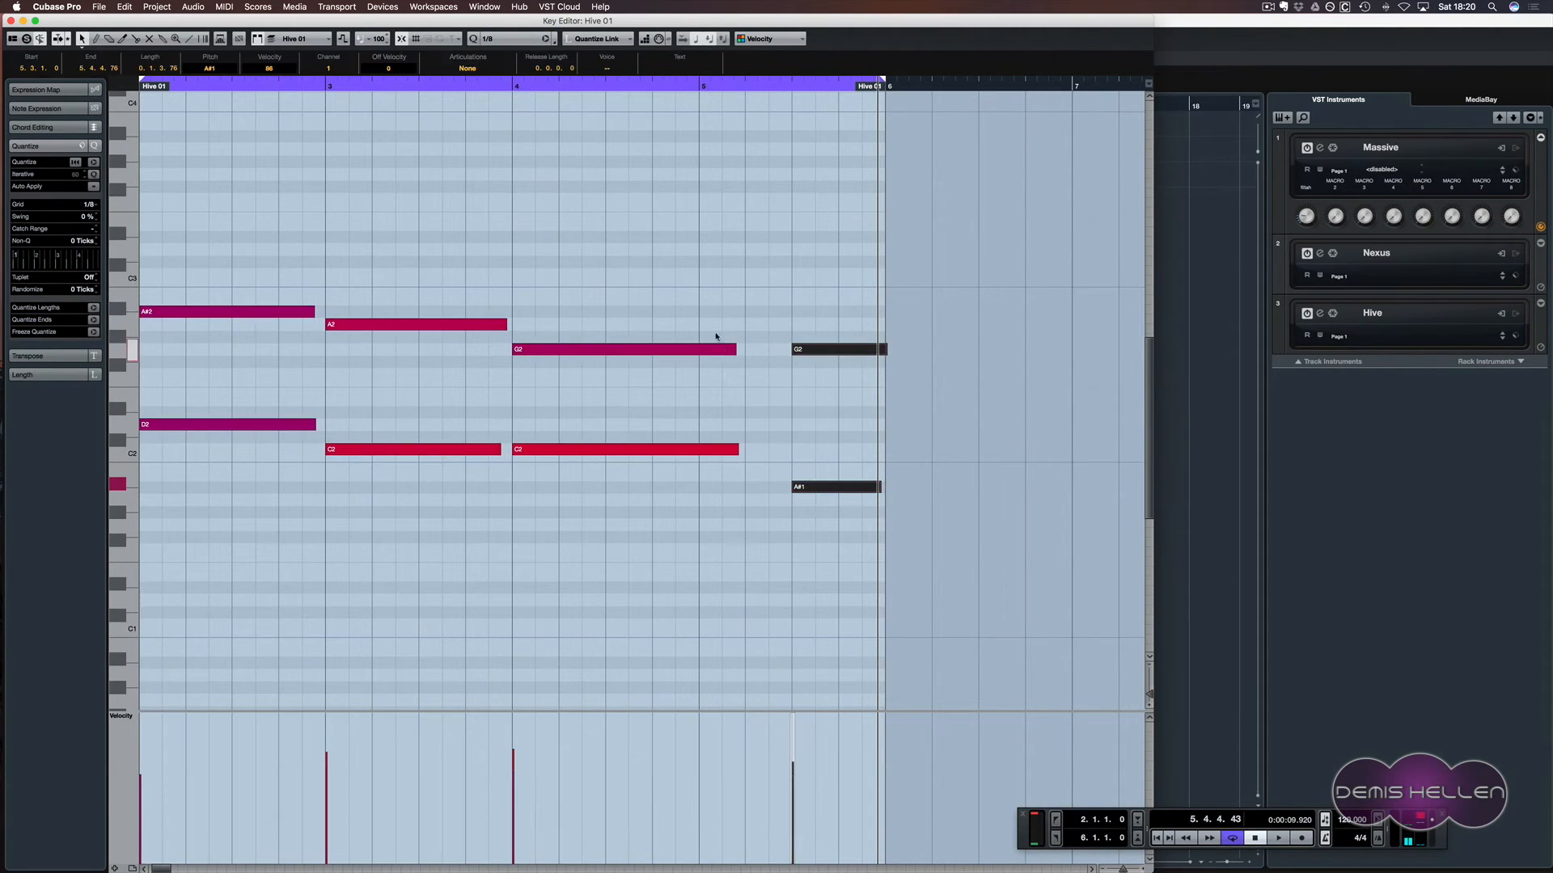
left_click_drag(715, 333, 811, 450)
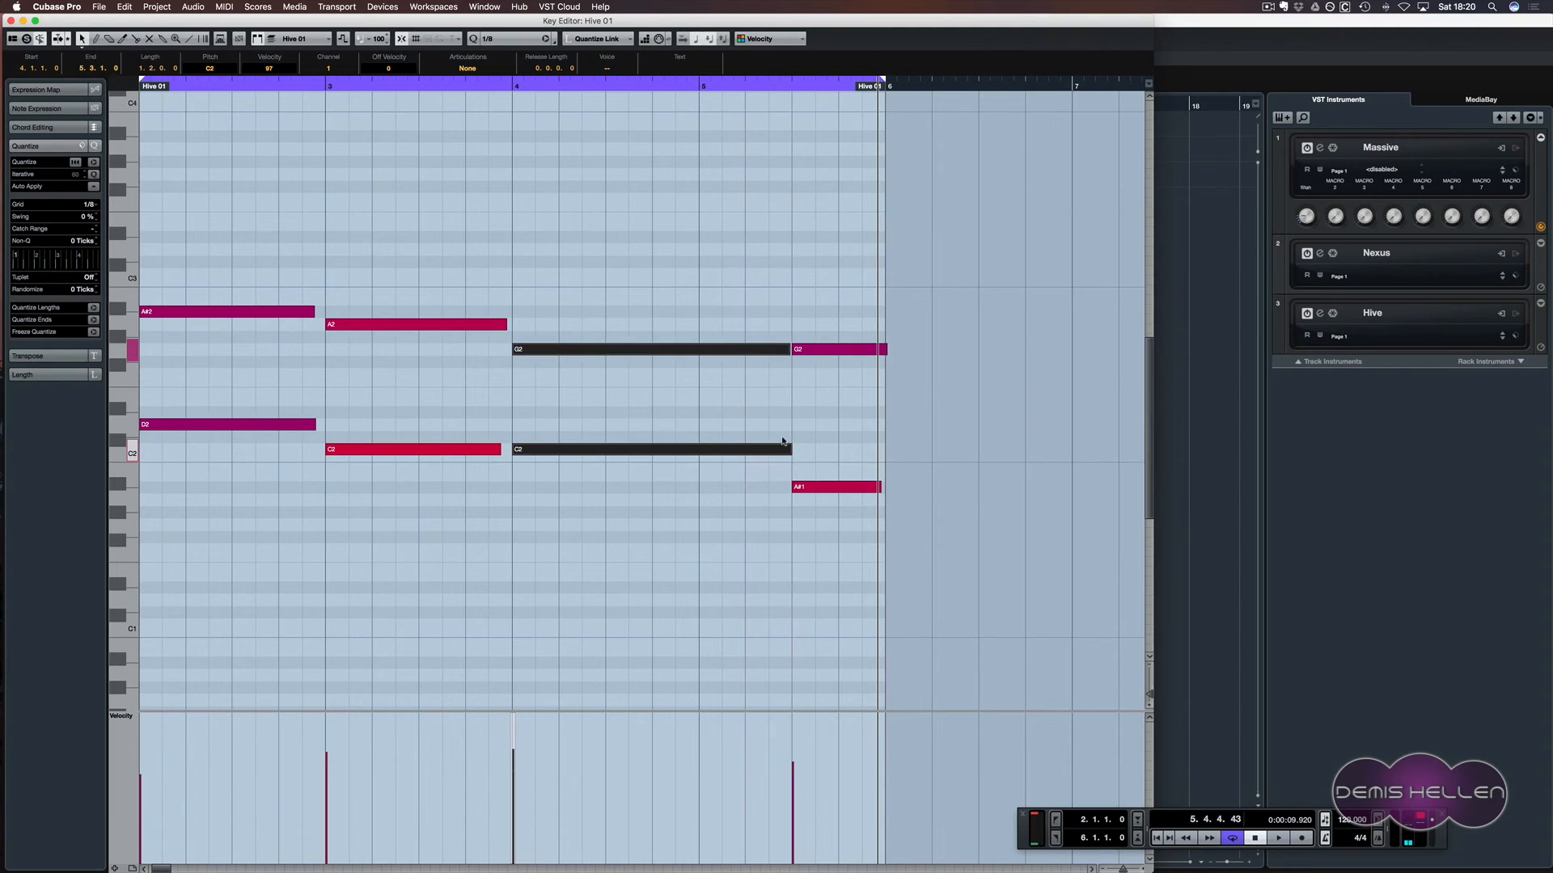
left_click(690, 308)
key("space")
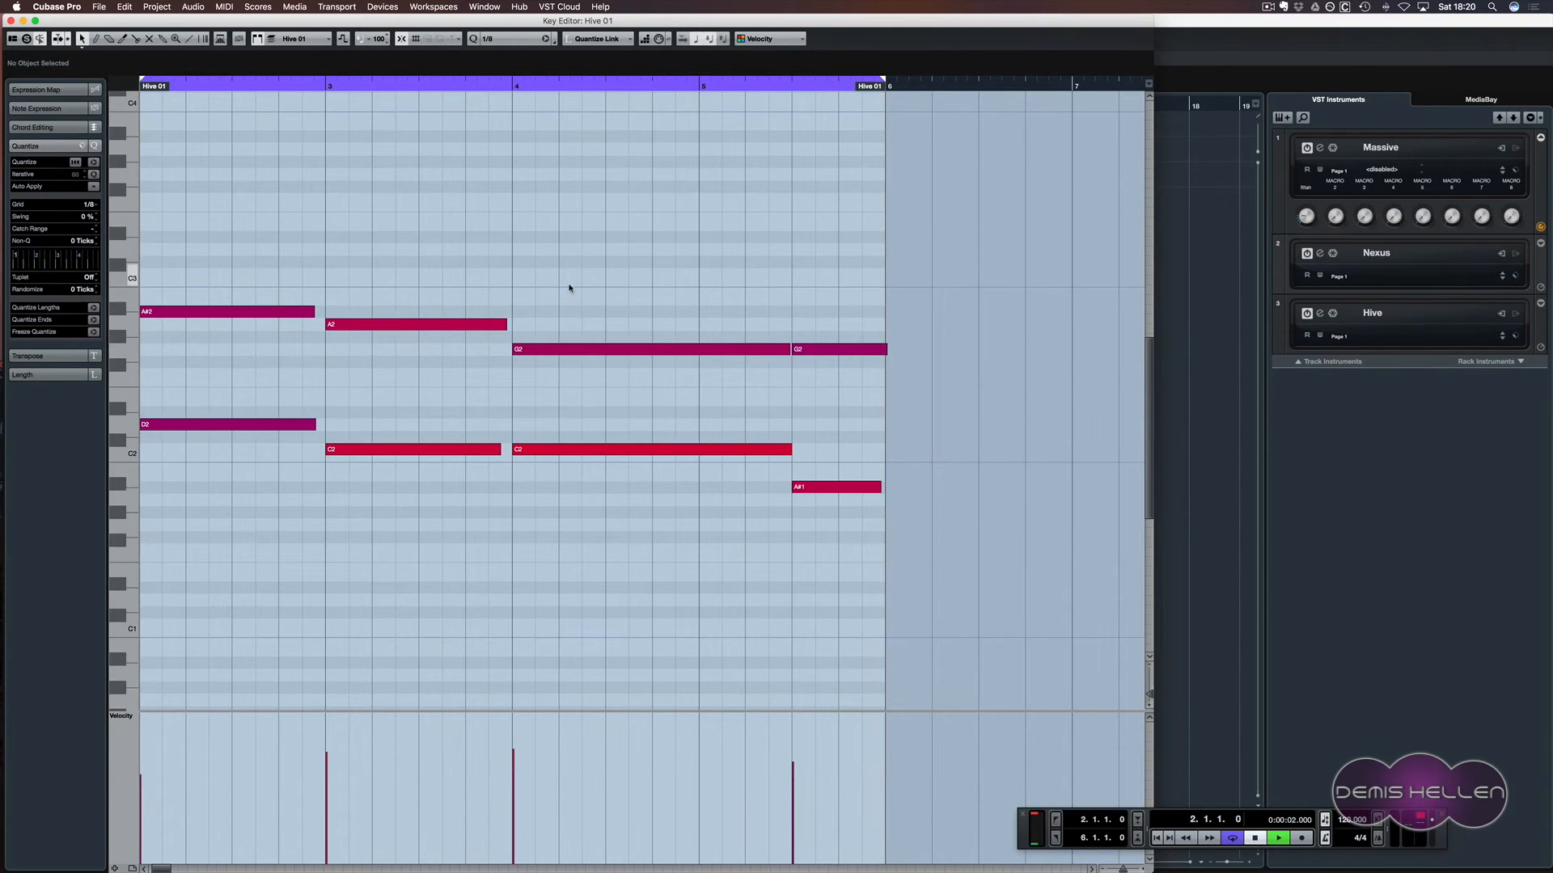
key("super+w")
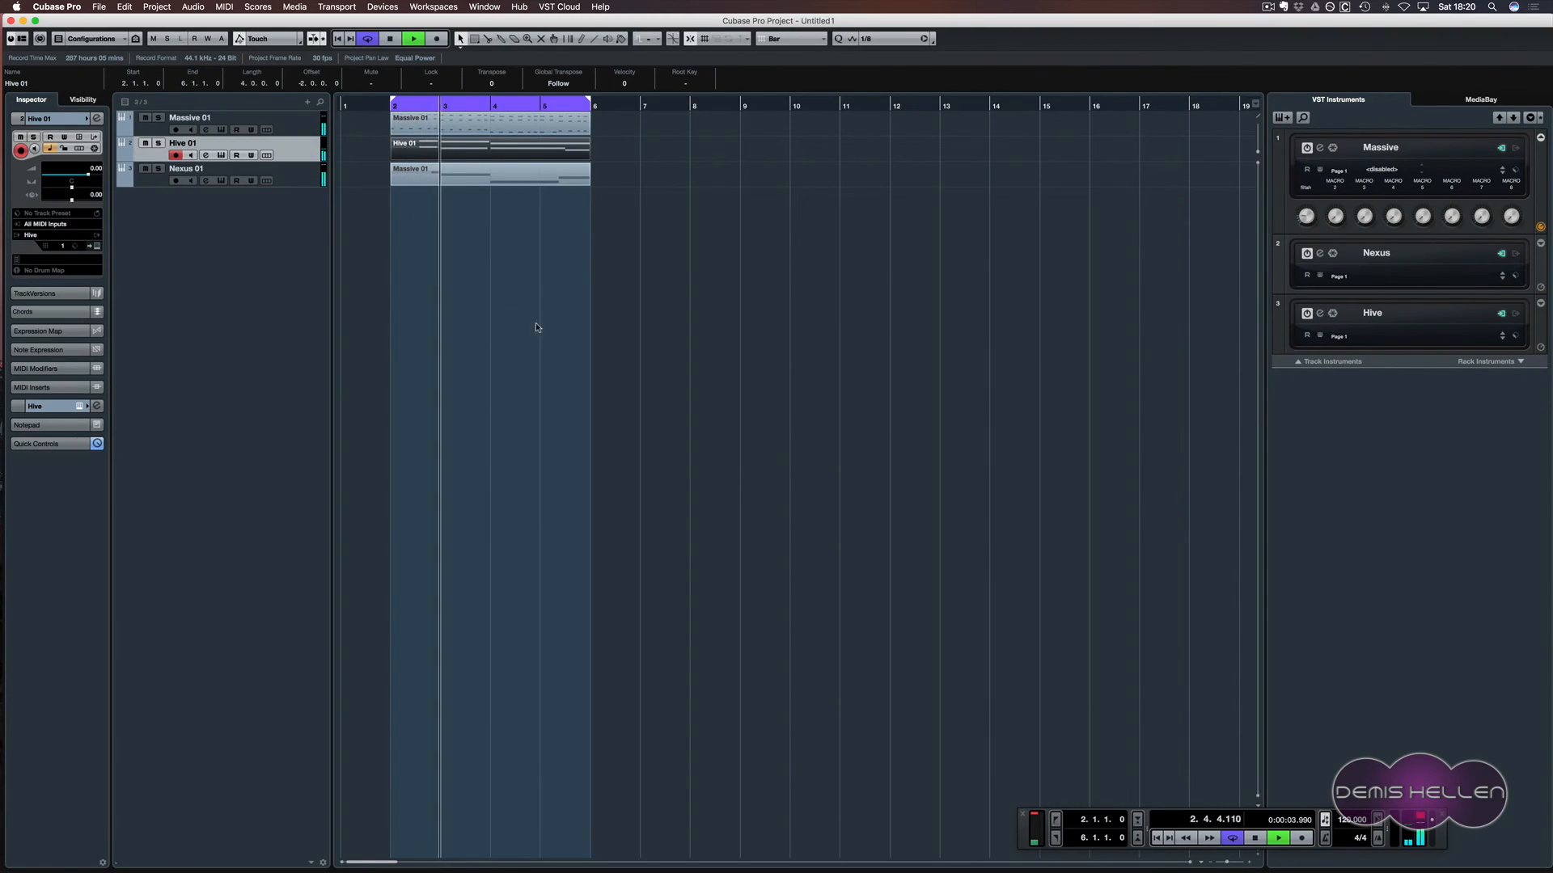
- Solo the Hive track, save the project and audition the pad part alone
left_click(159, 143)
key("super+s")
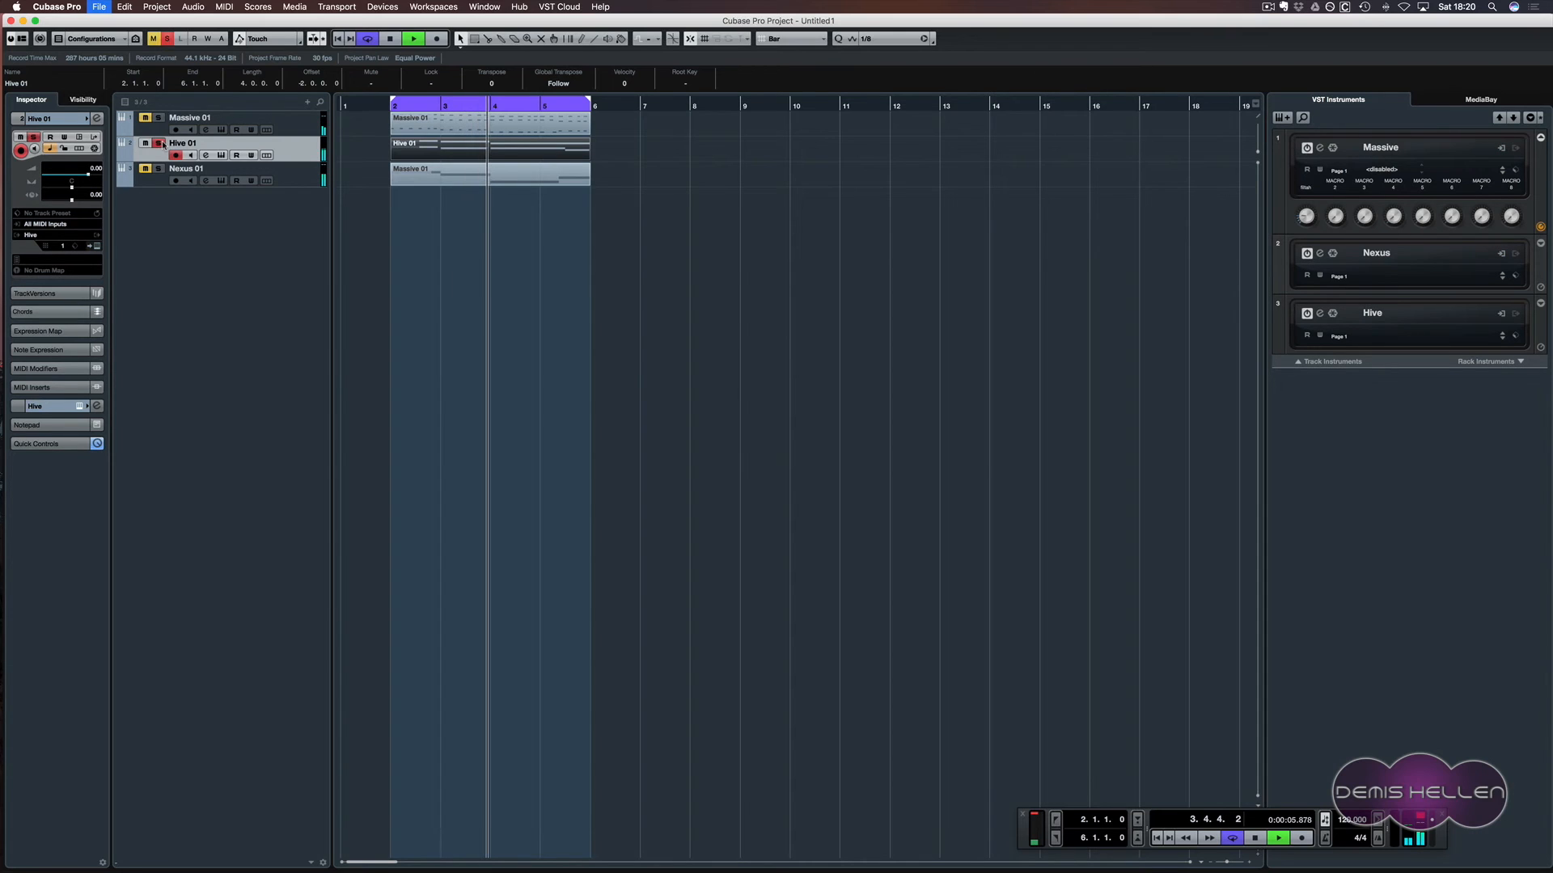
key("Escape")
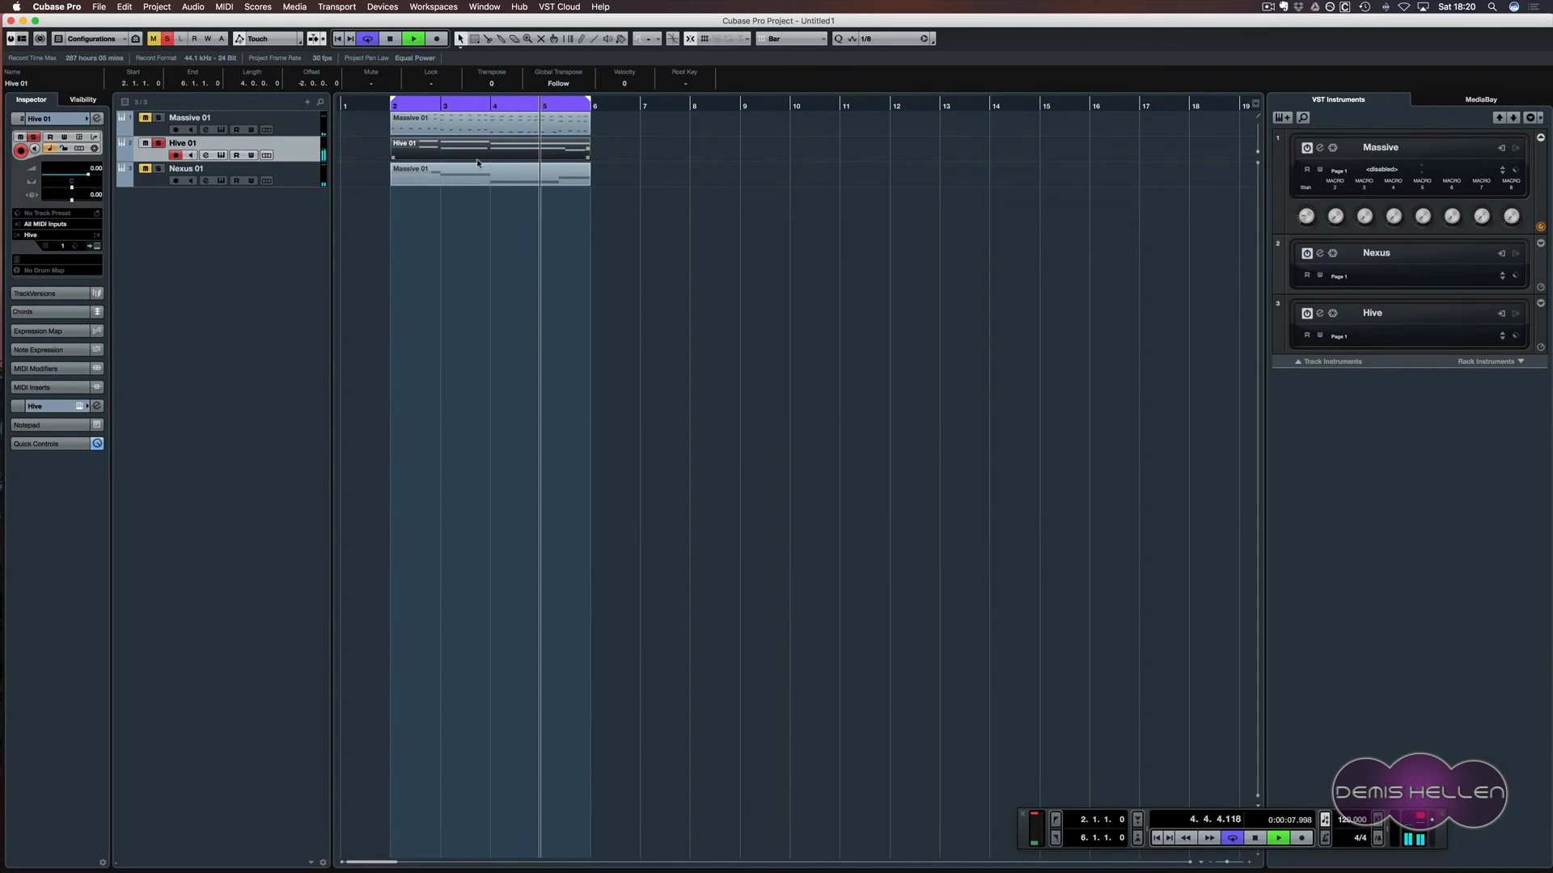
key("space")
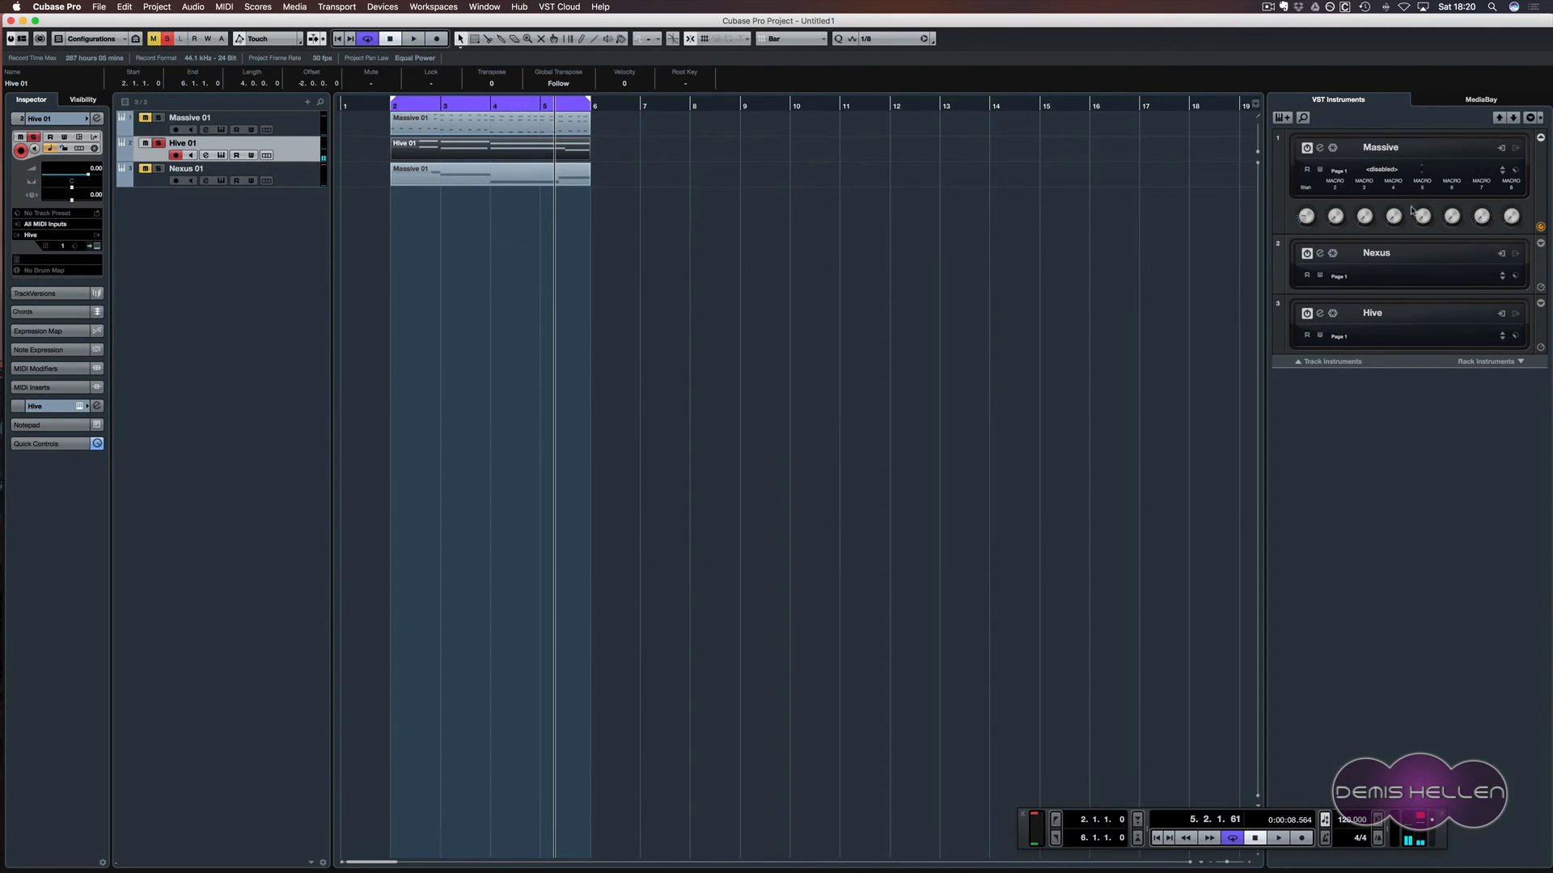
- Copy the RoomWorks reverb from Massive's inserts to Hive's second insert slot in the MixConsole and open its settings
key("F3")
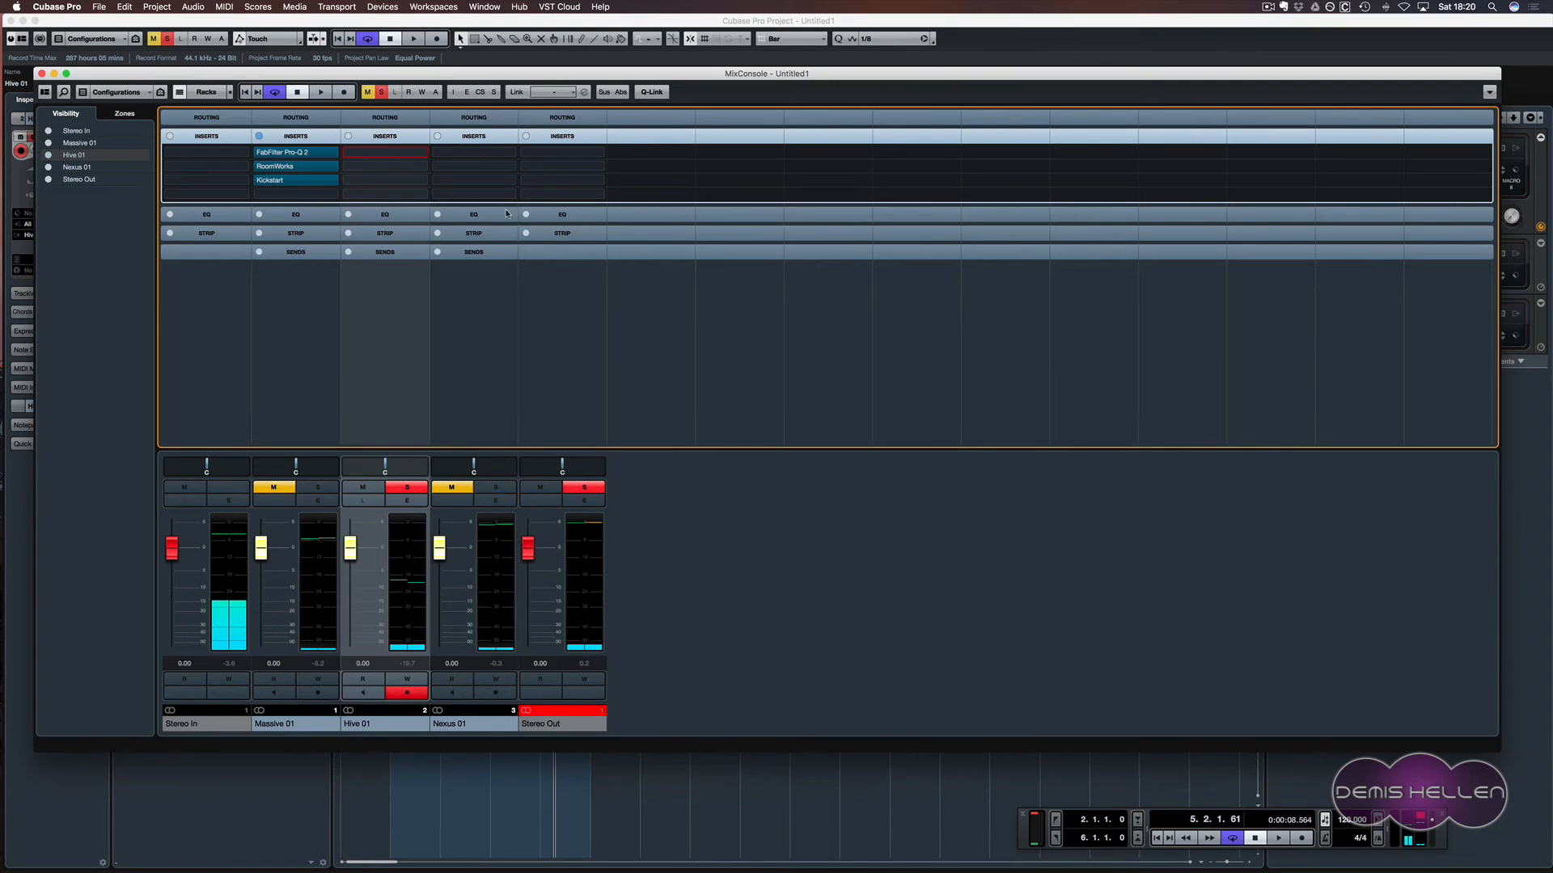
key("space")
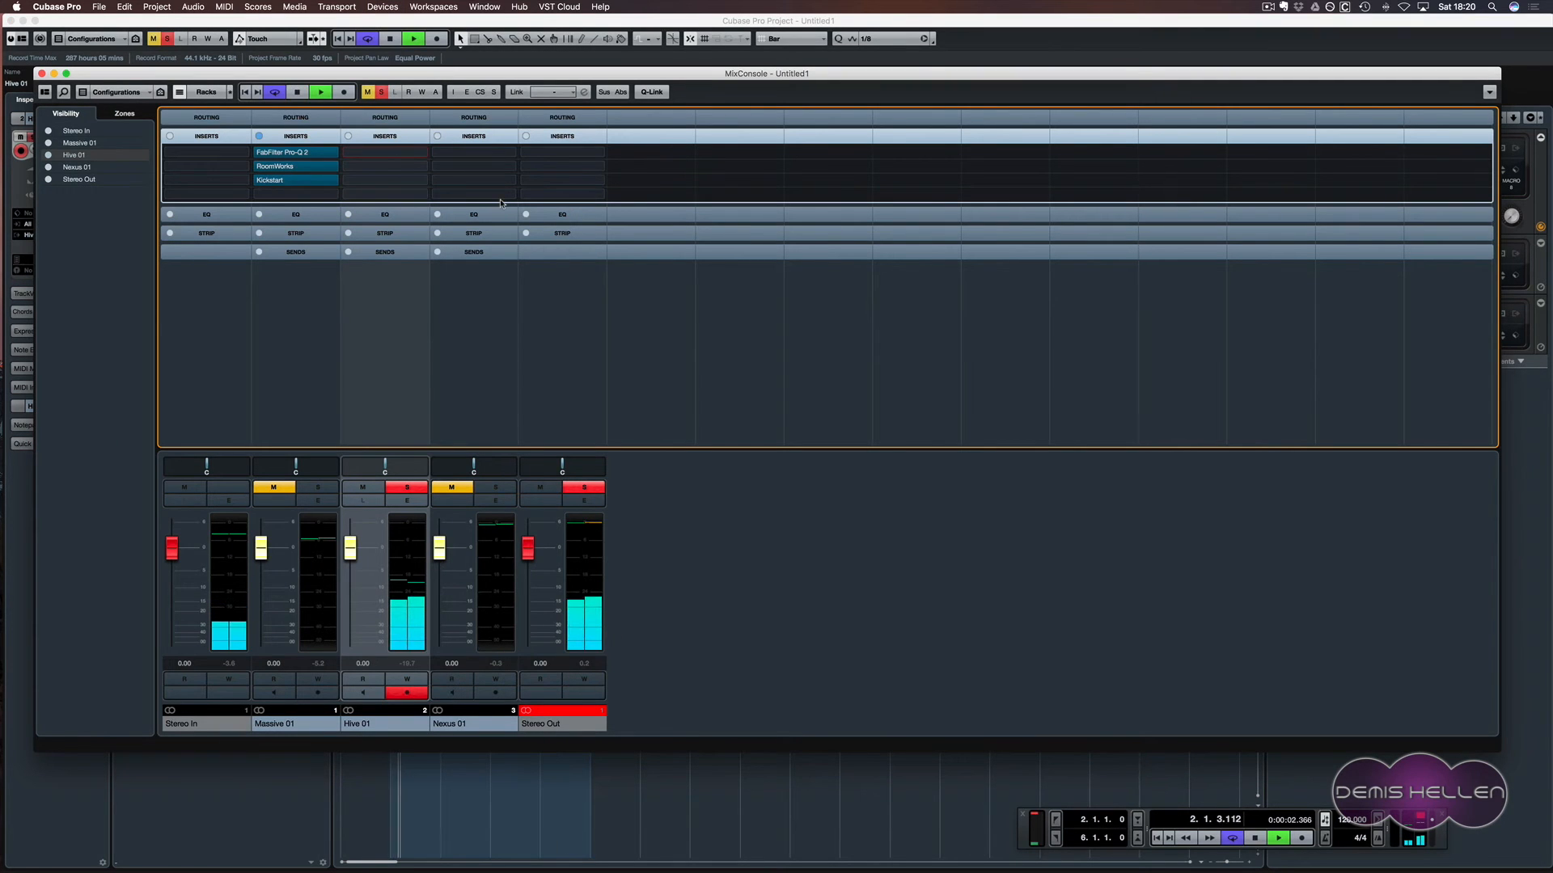
key("space")
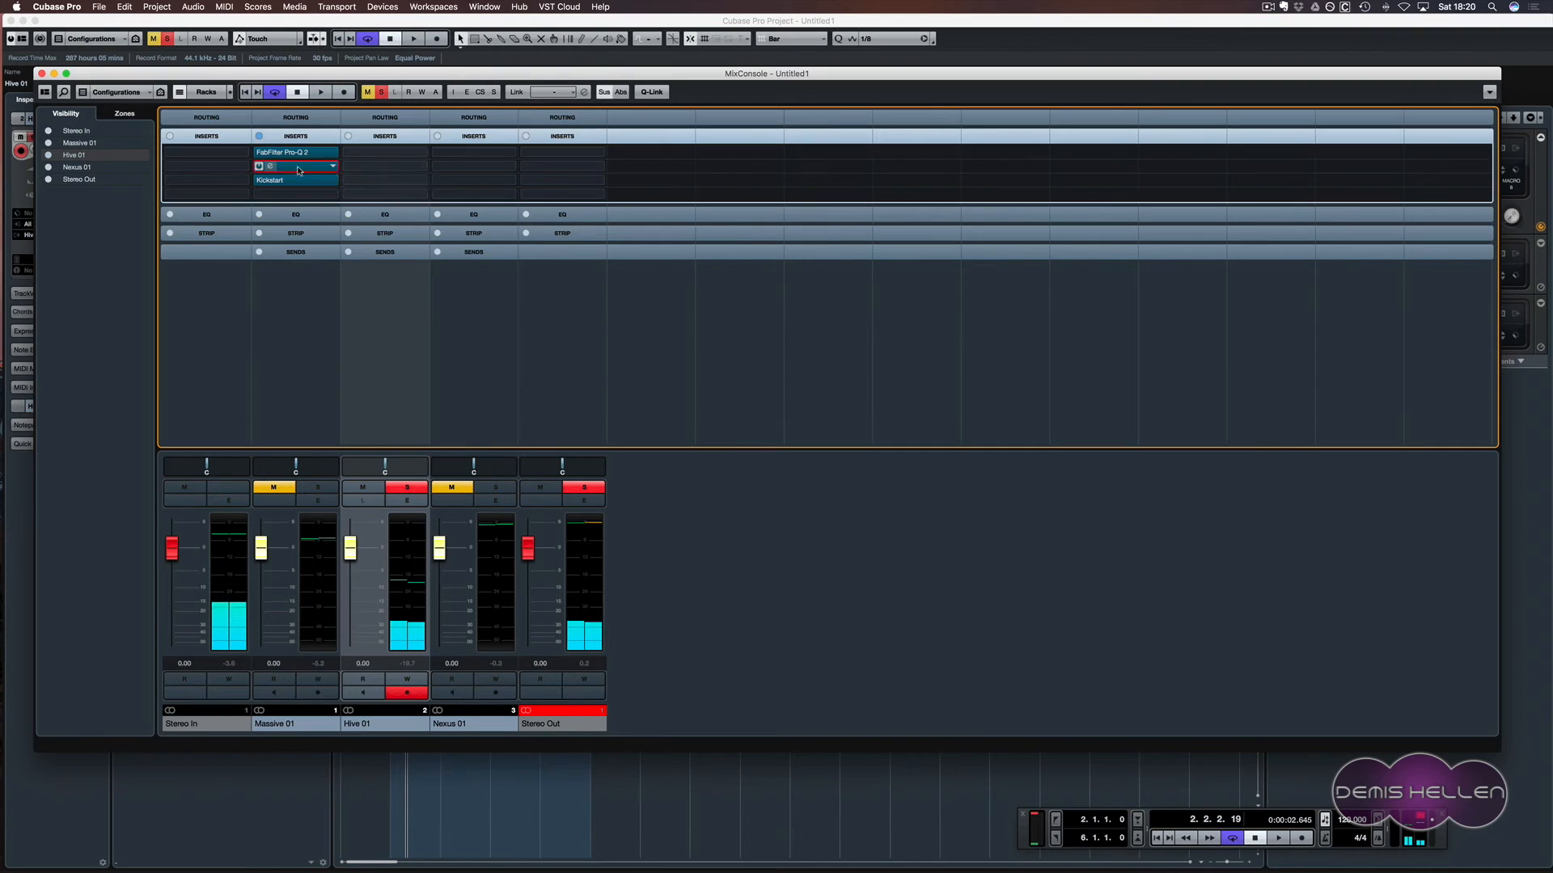
left_click_drag(298, 170, 364, 168)
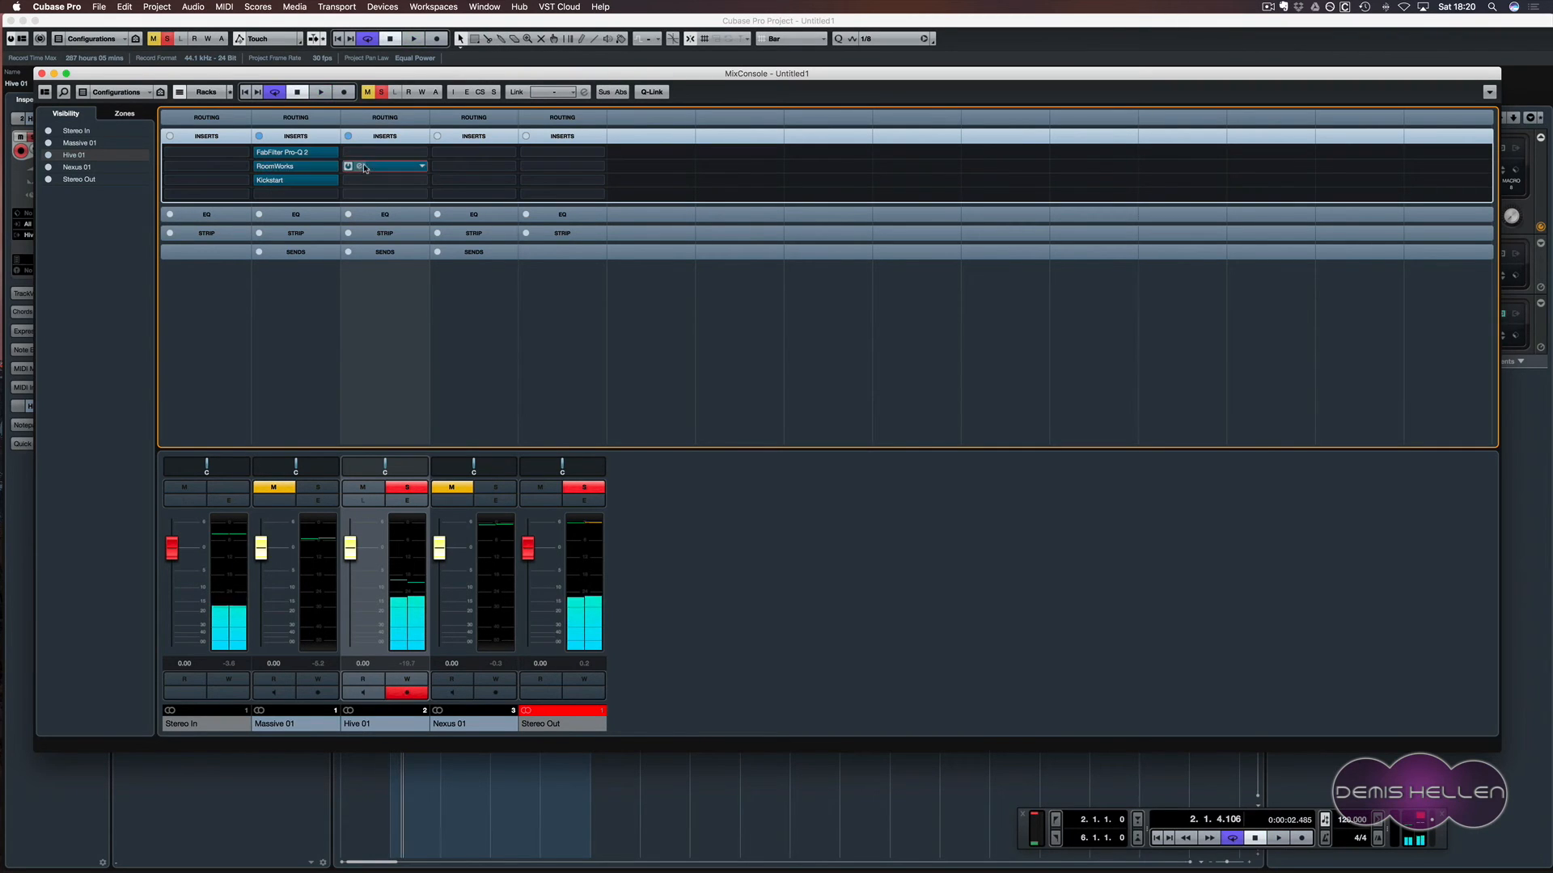
left_click(360, 167)
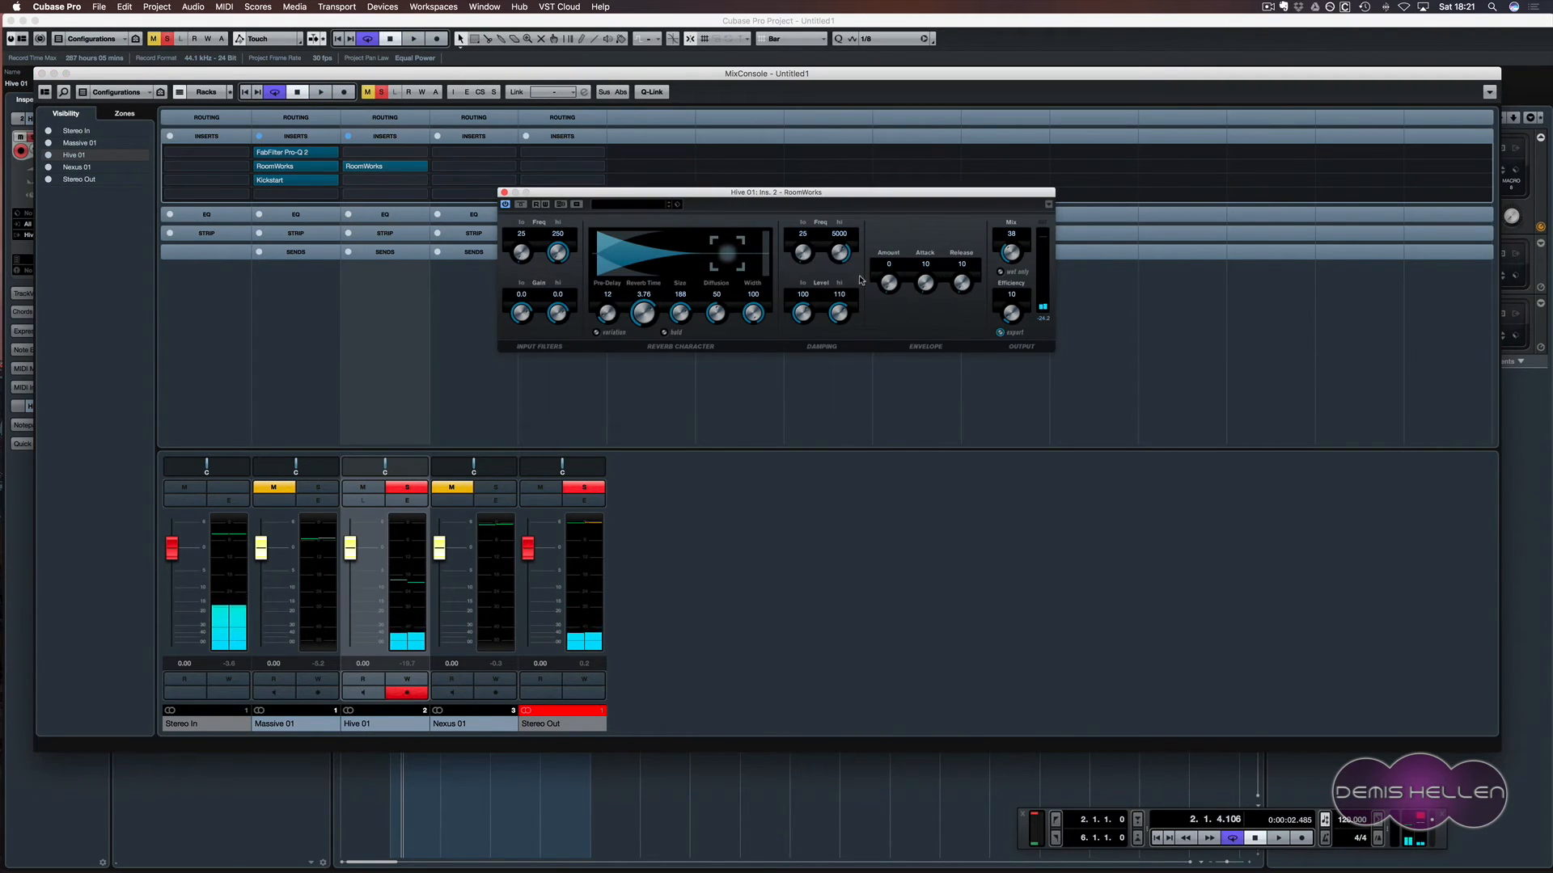
- Set Hive's RoomWorks to size 229, reverb time 7.29 and low damping level 32, audition the result and close the reverb
left_click_drag(682, 301, 650, 297)
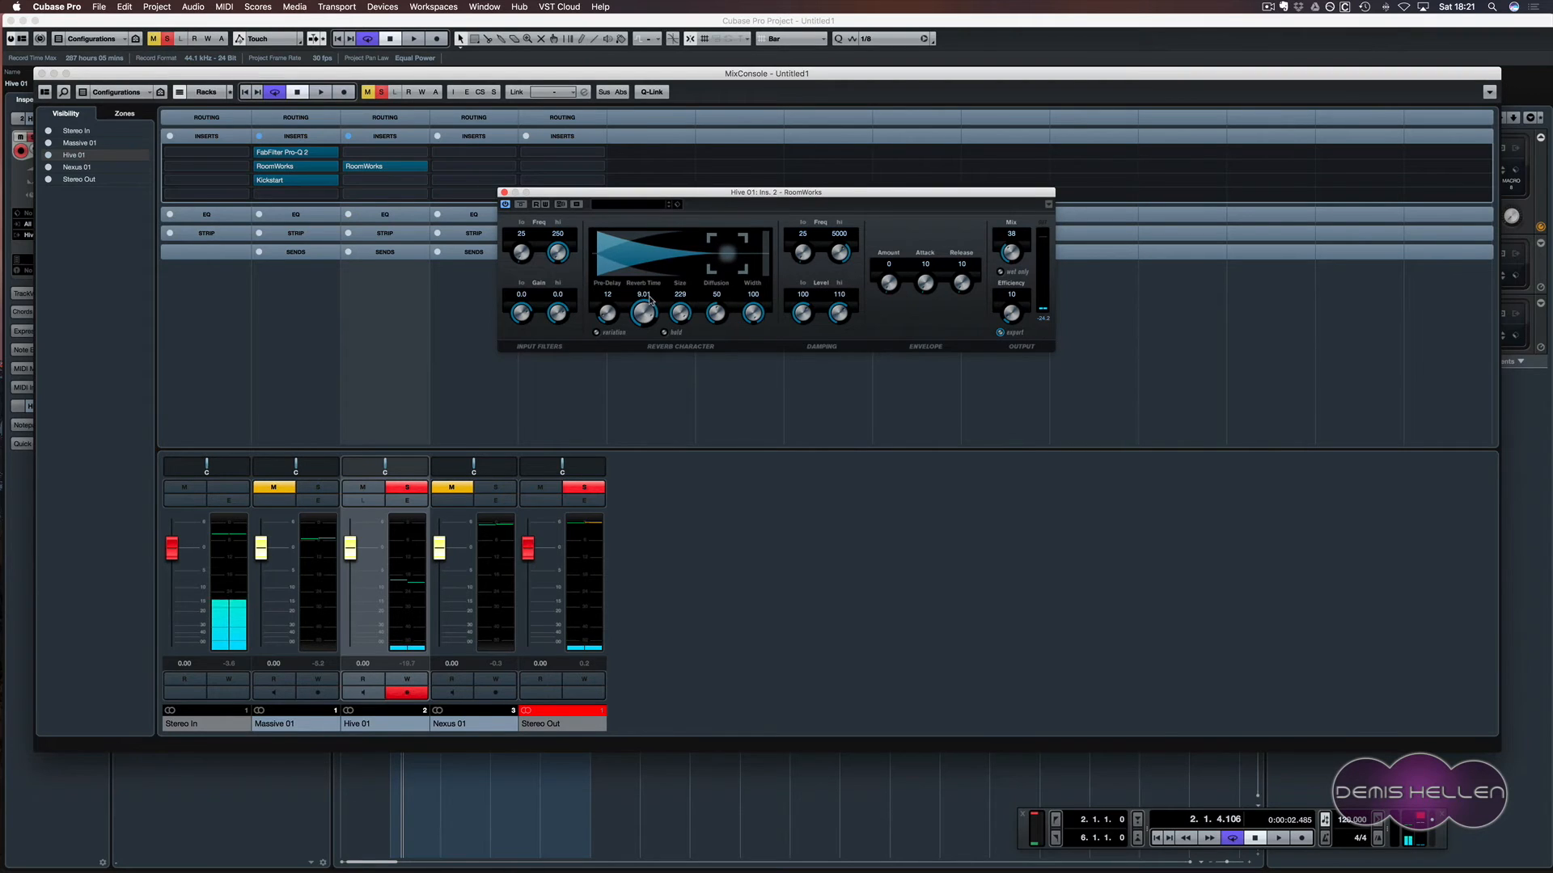
key("space")
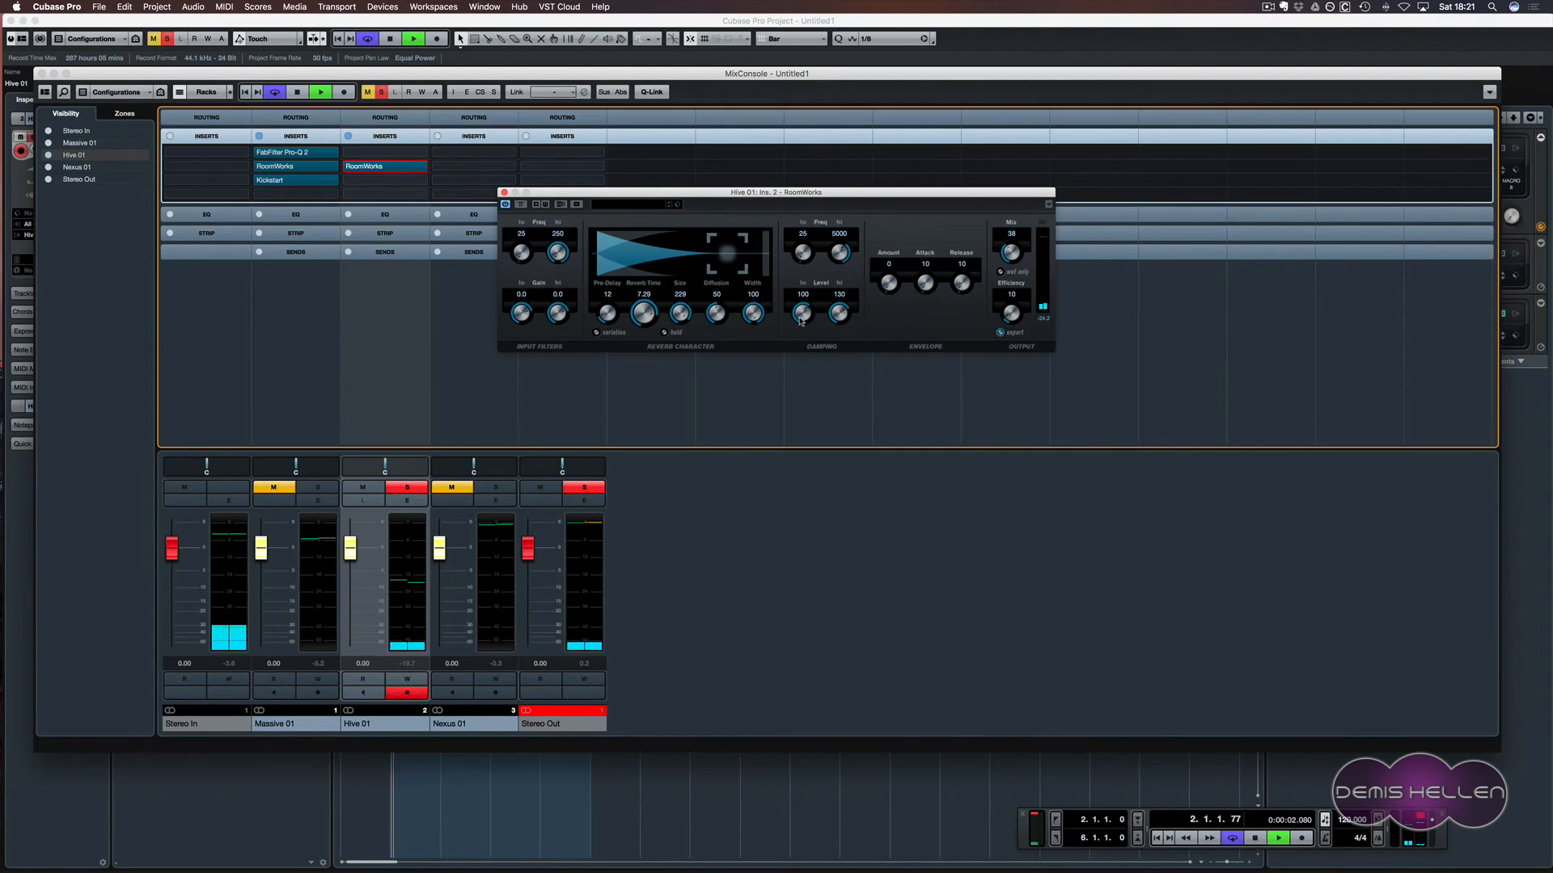
mouse_move(802, 312)
left_mouse_down()
mouse_move(795, 346)
mouse_move(804, 332)
left_mouse_up()
key("space")
key("space")
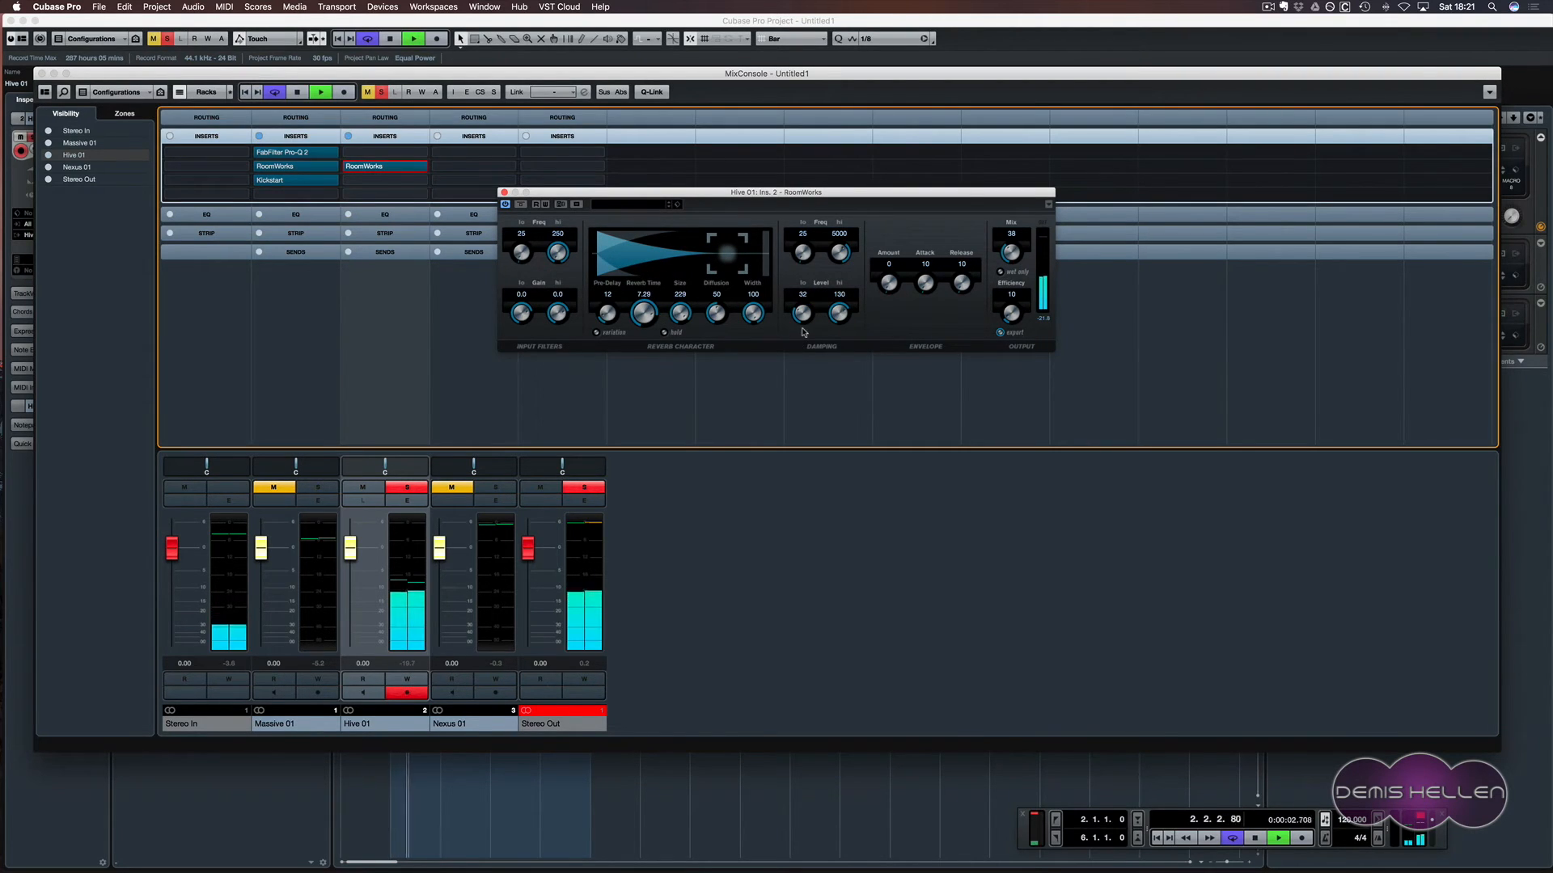
key("space")
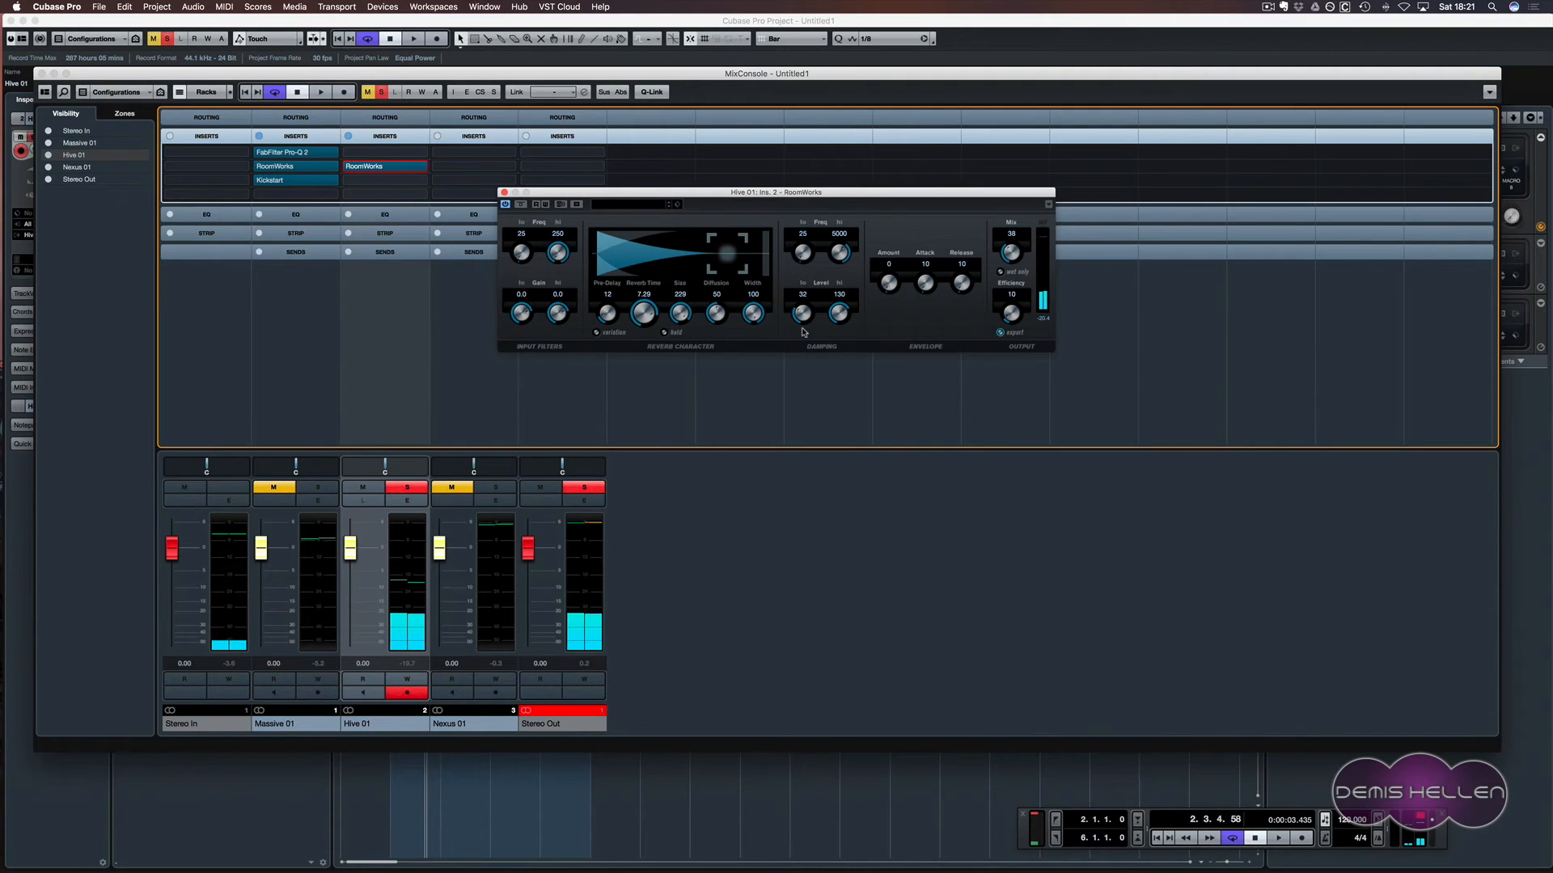
left_click(503, 193)
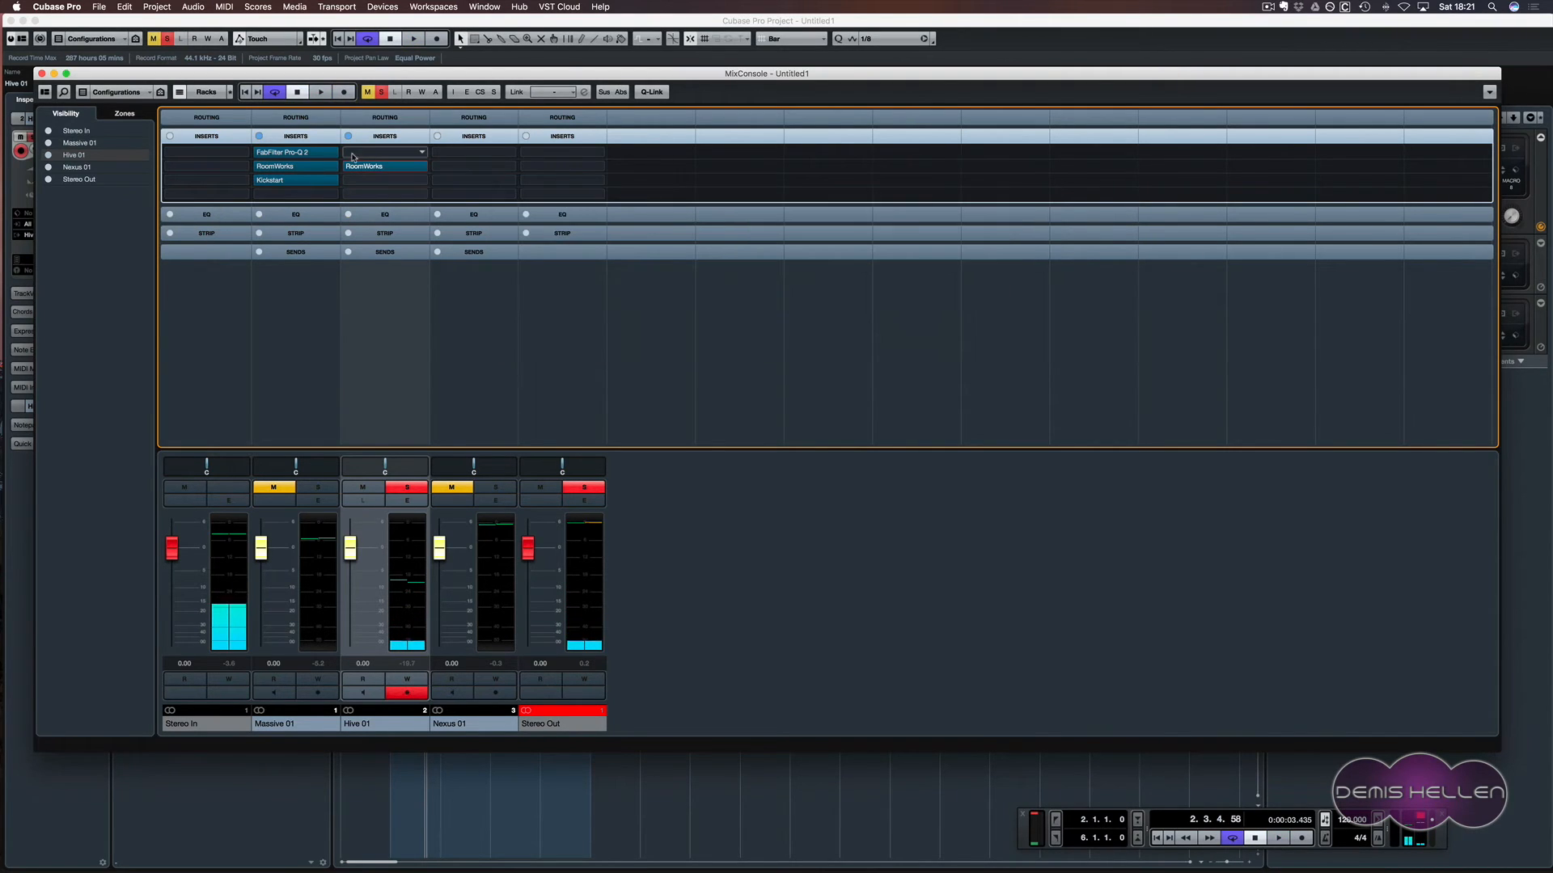
- Turn off solo on the Hive channel and audition the full mix
left_click(411, 489)
key("space")
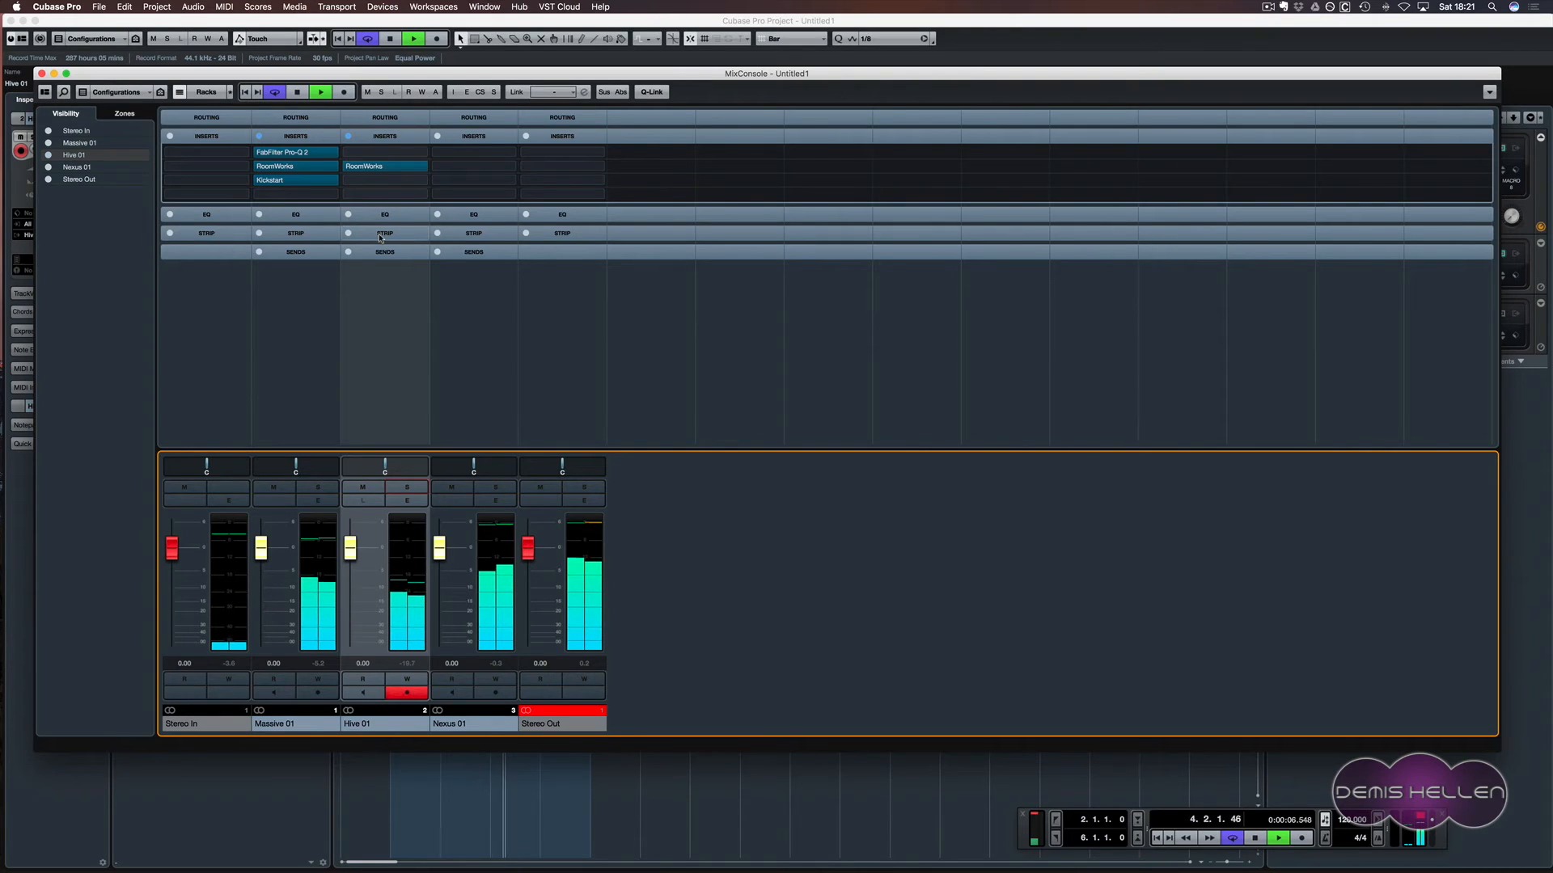
key("space")
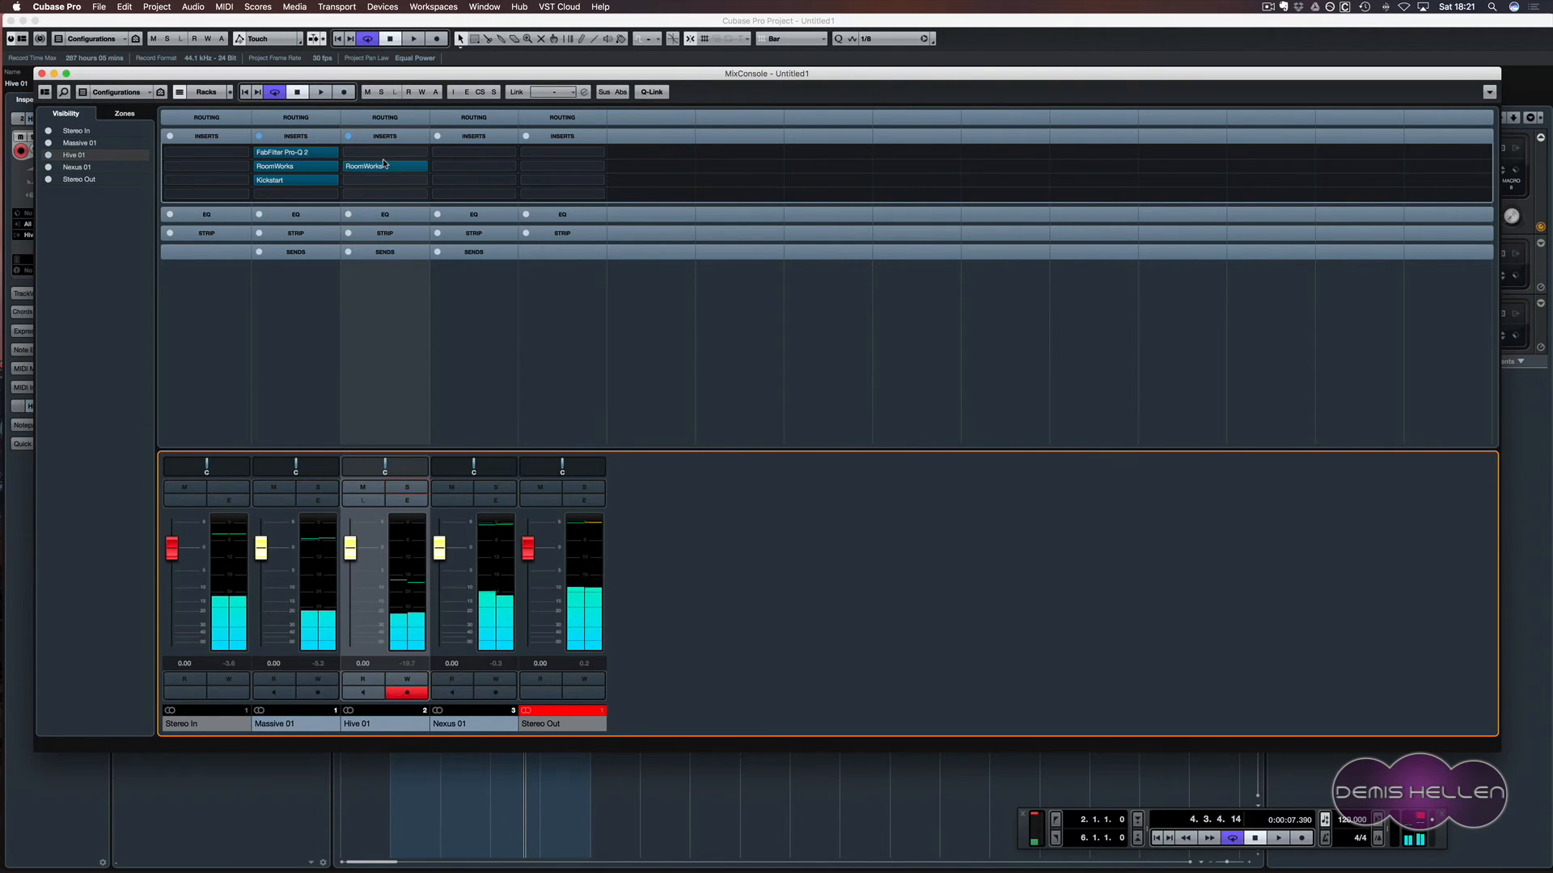
- Insert FabFilter Pro-Q 2 in Hive's first insert slot and play the loop to examine the pad's frequency spectrum
left_click(385, 156)
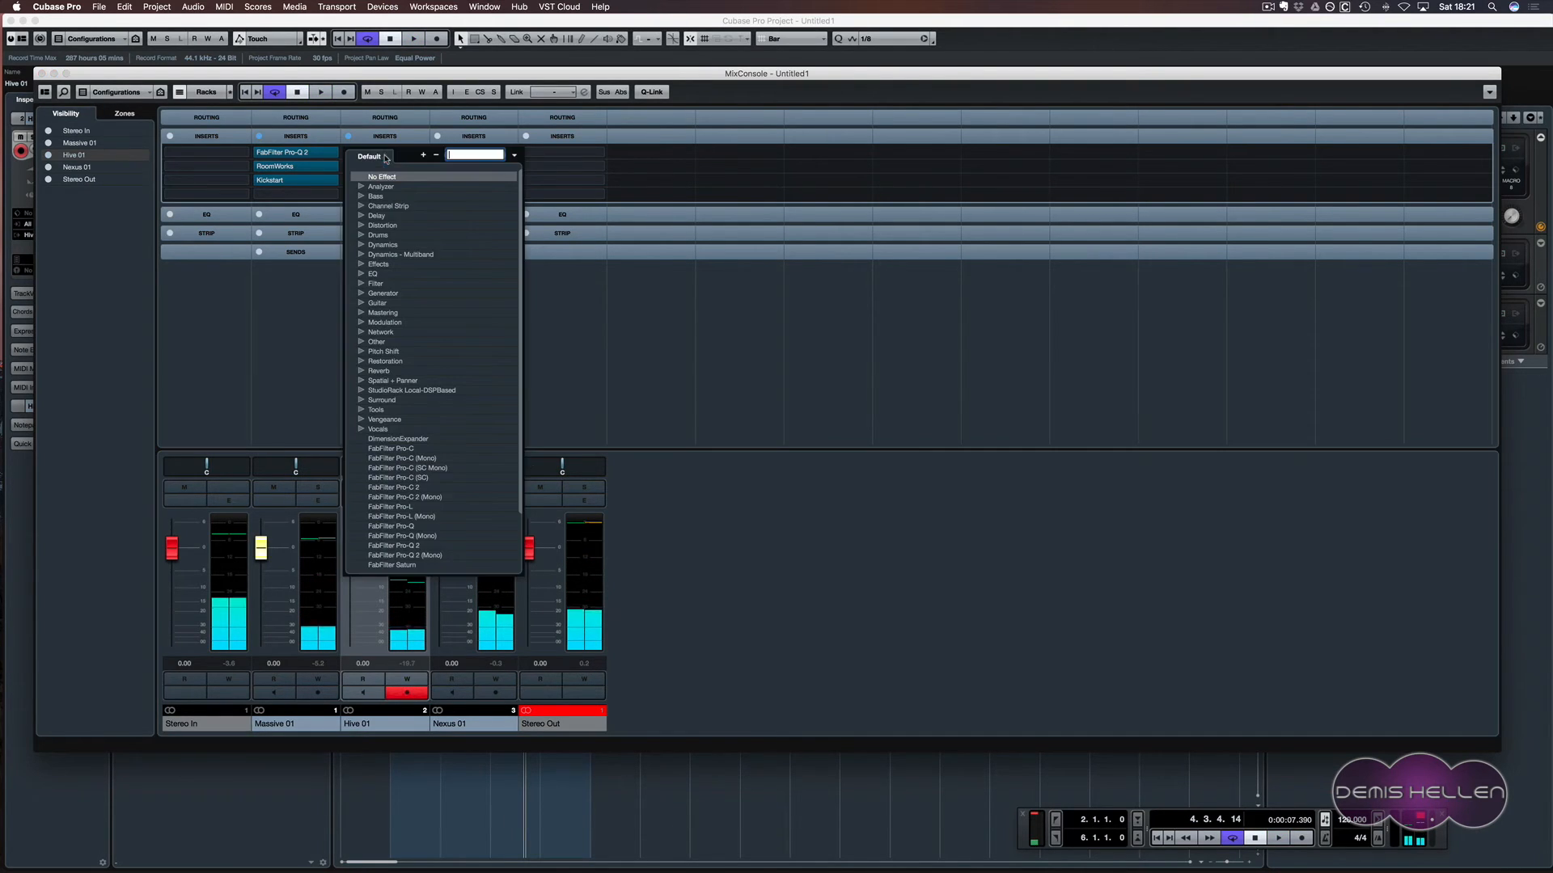
left_click(397, 546)
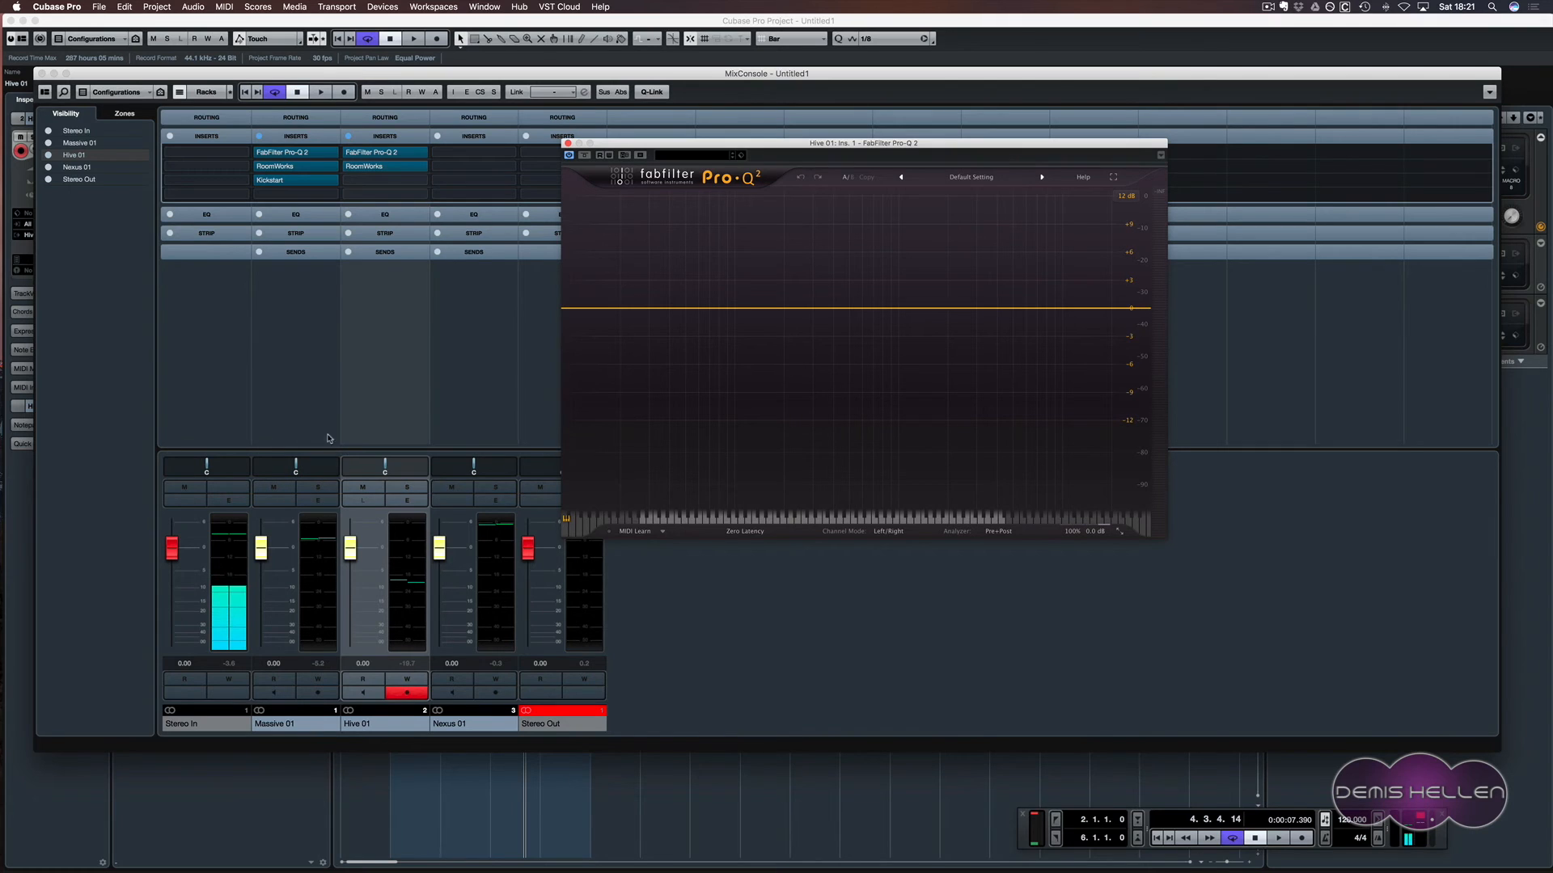
key("space")
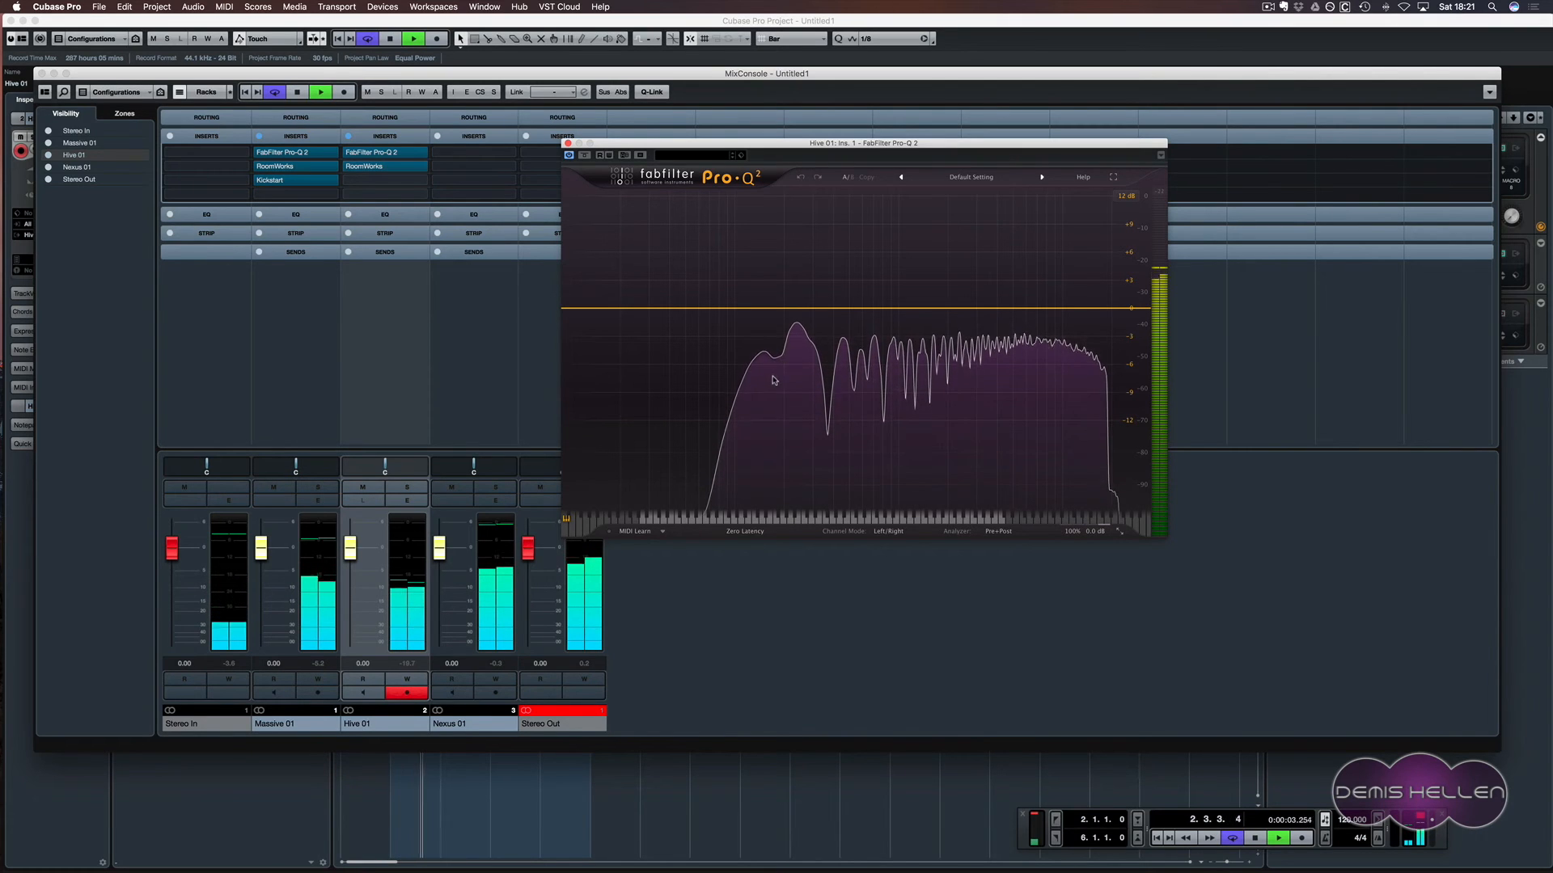
key("space")
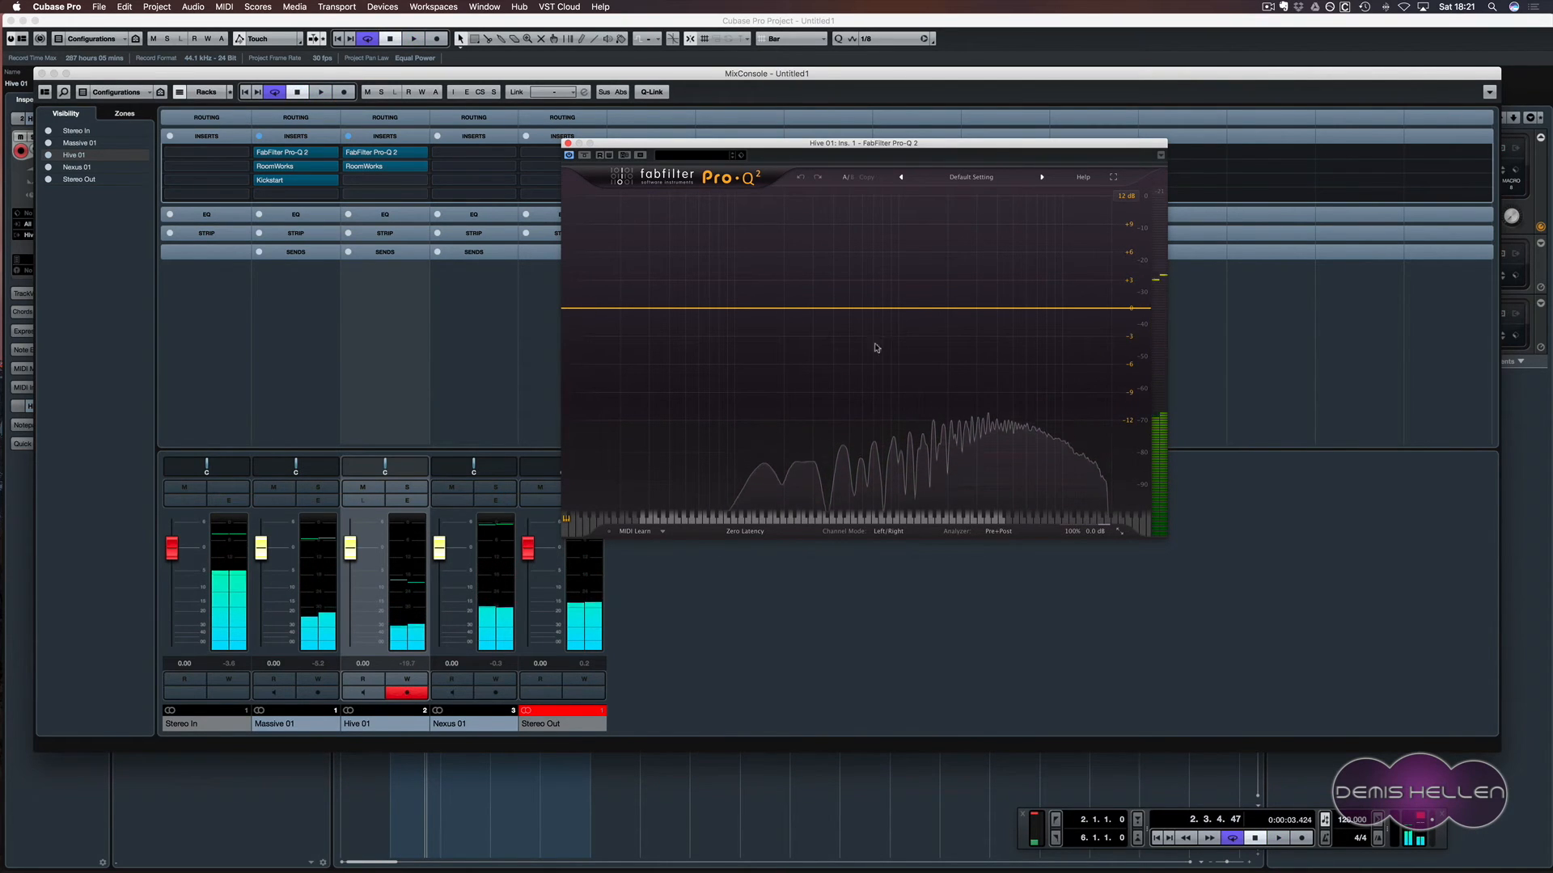
key("space")
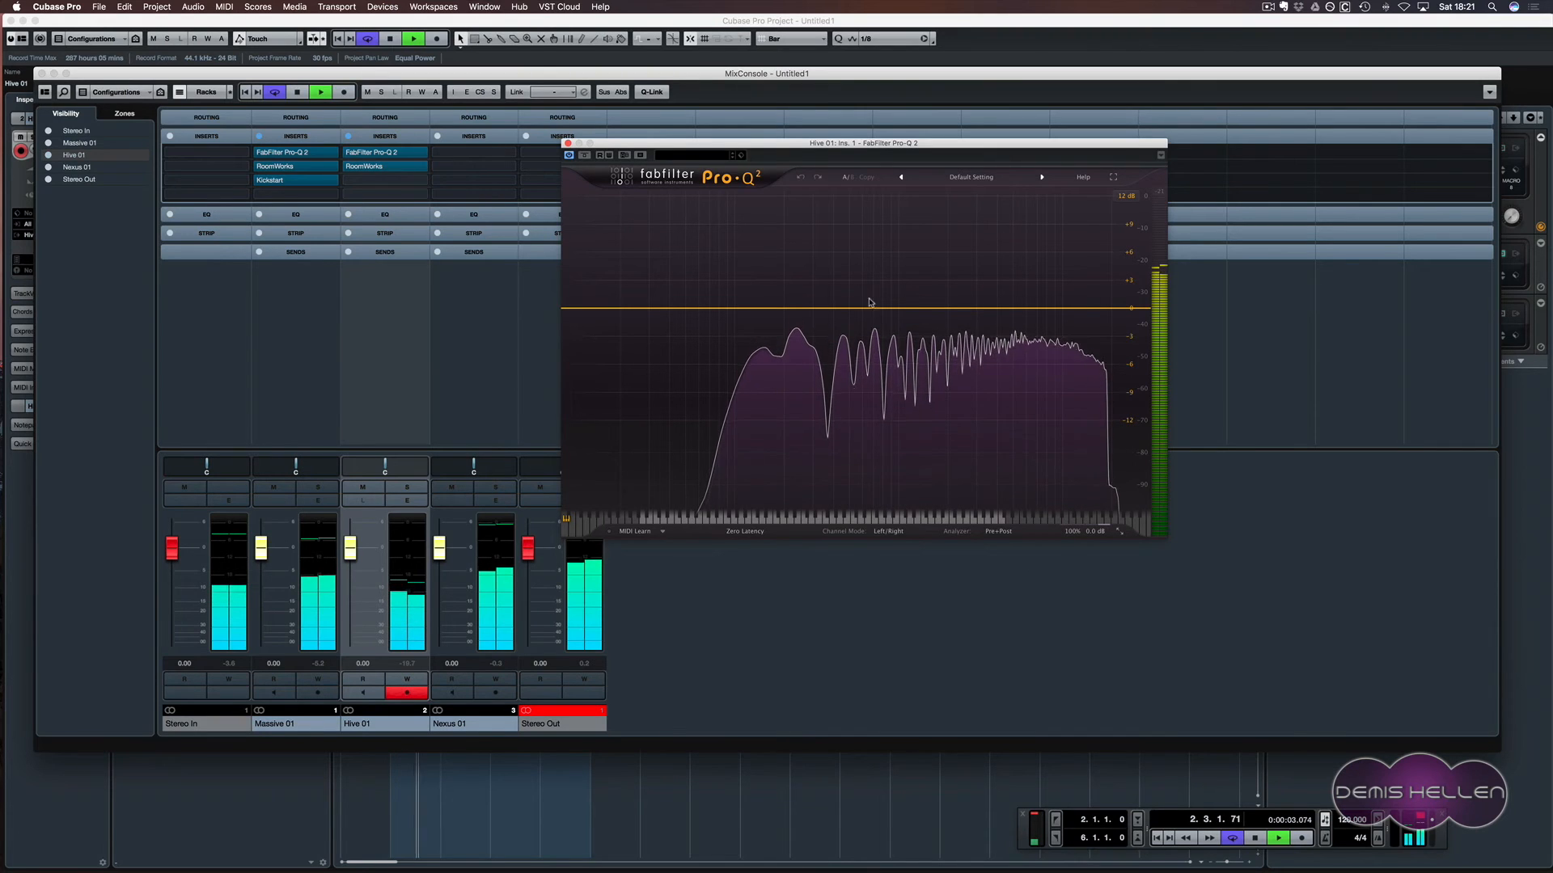
key("space")
- Add a bell cut of about -4.5 dB at about 776 Hz in Hive's Pro-Q 2 and replay the loop
double_click(889, 332)
key("space")
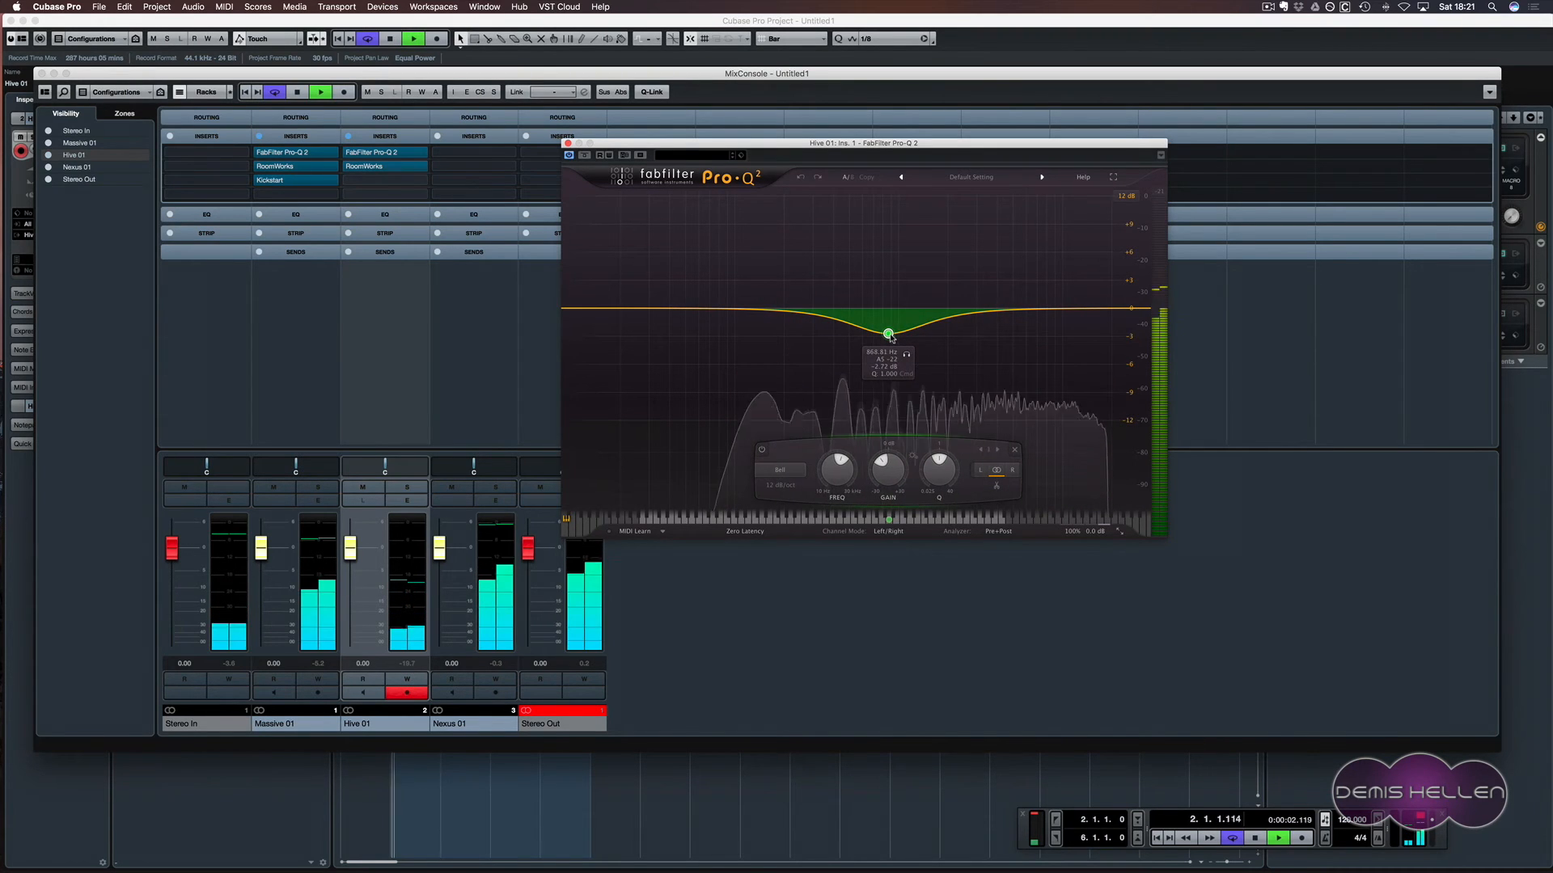
left_click_drag(890, 334, 881, 351)
key("space")
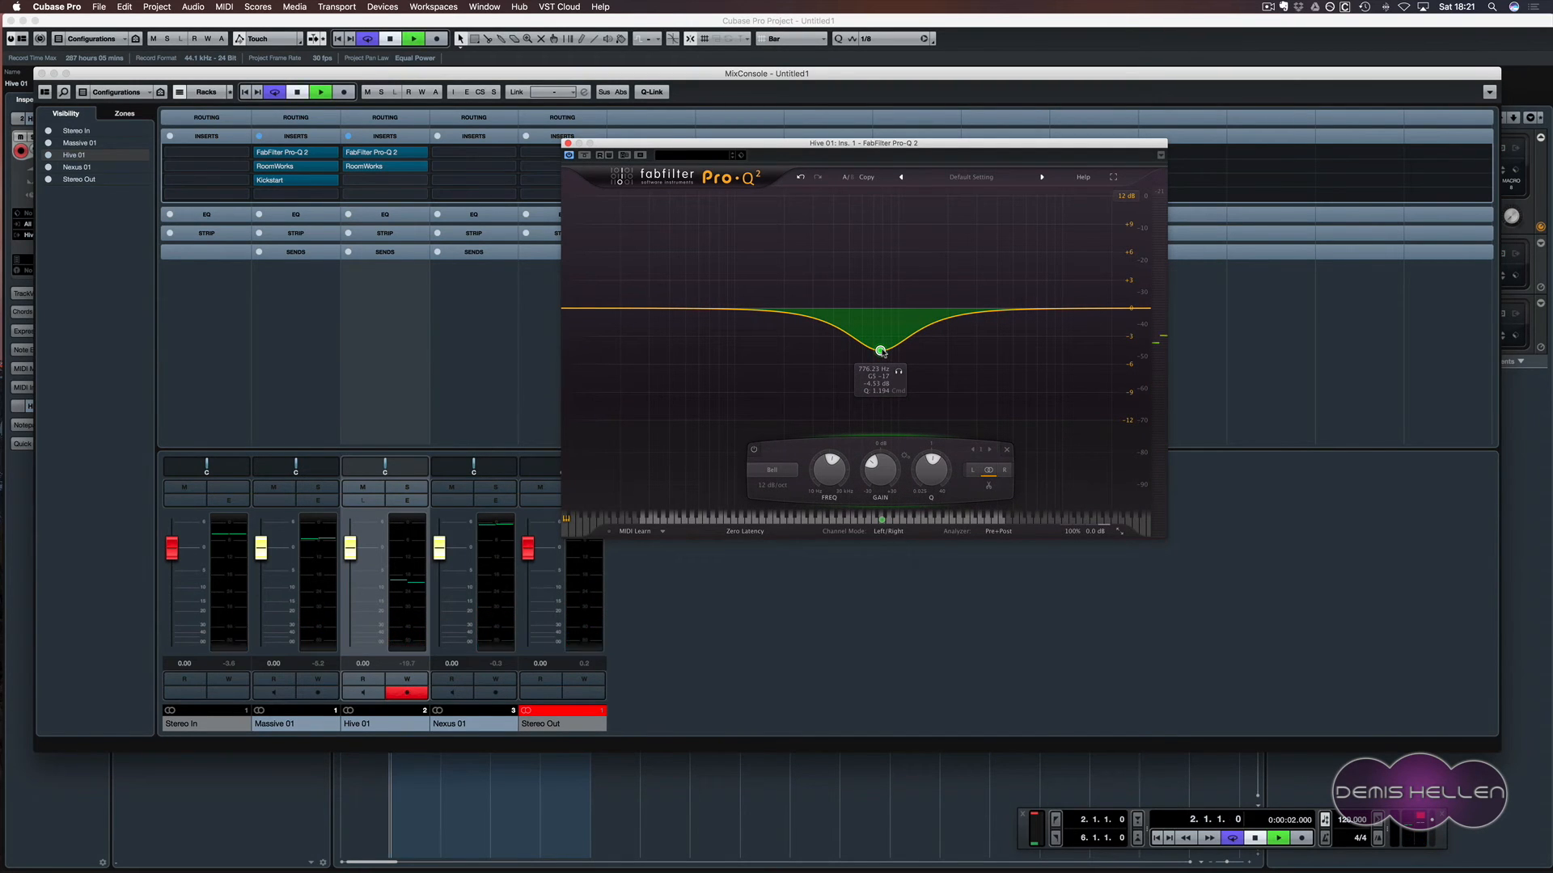
- Move the bell cut in Hive's Pro-Q 2 to about 2091 Hz at about -2.26 dB and compare it against the bypassed EQ
key("space")
left_click_drag(881, 351, 951, 329)
key("space")
key("space")
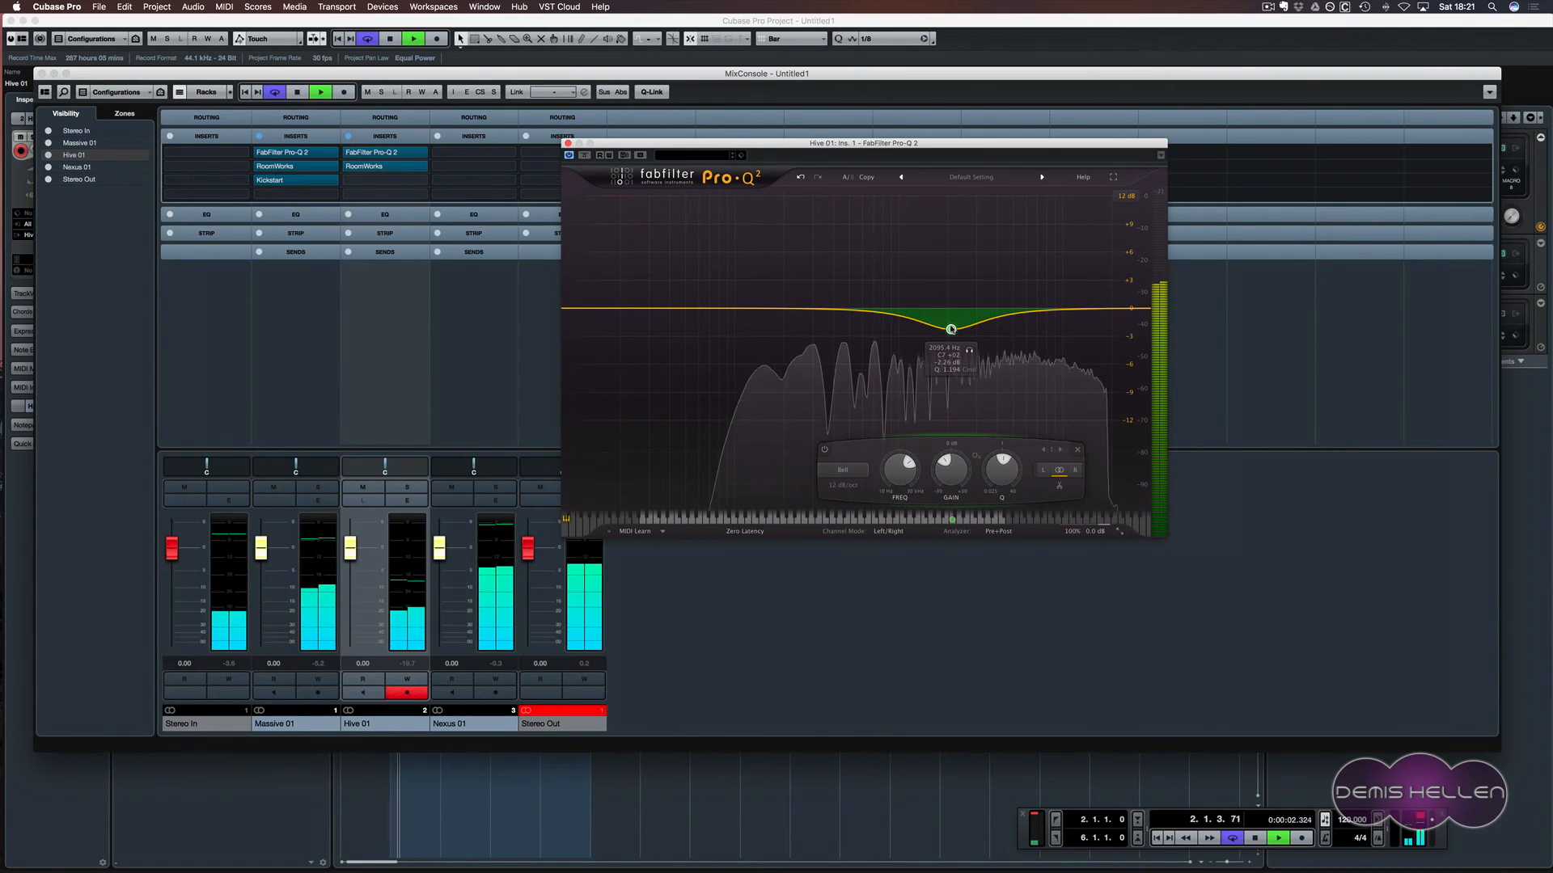
left_click(582, 155)
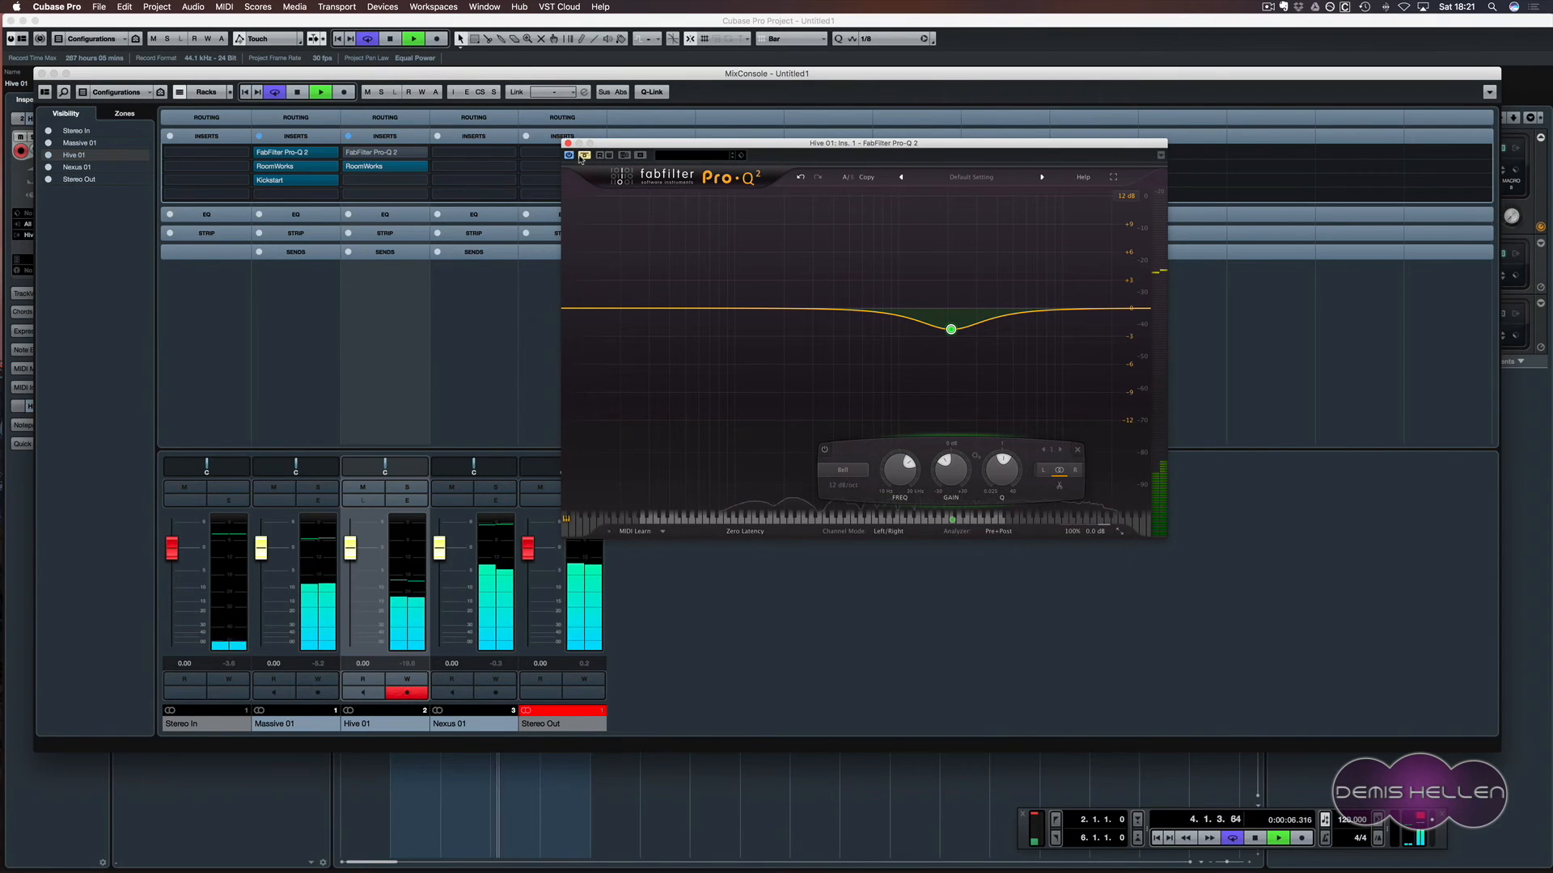
key("space")
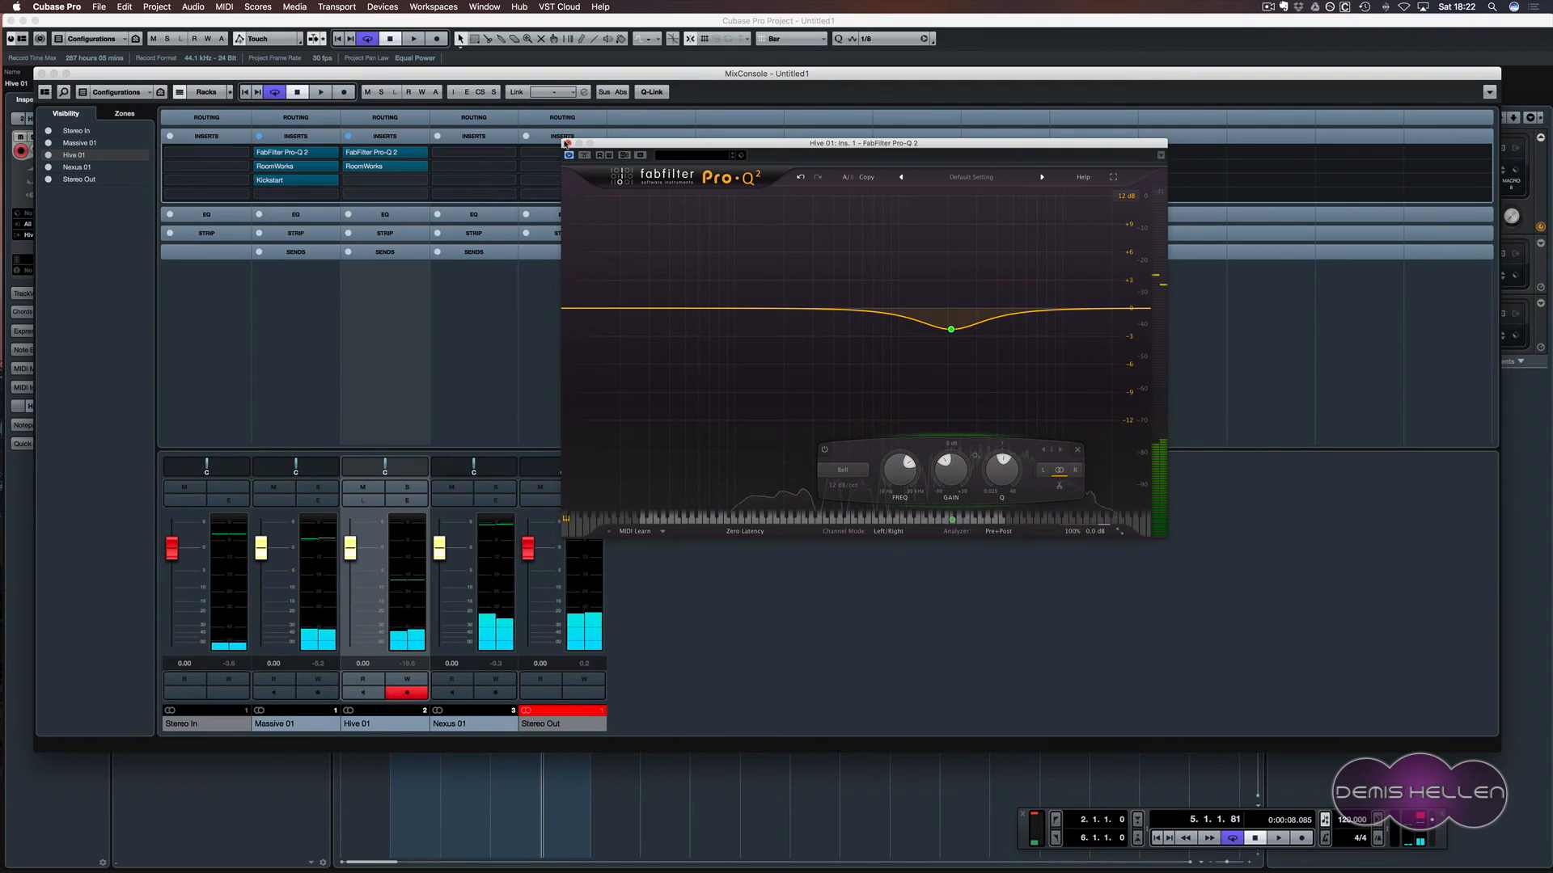
- Try Pro-Q 2 after RoomWorks in Hive's third insert slot, audition it, and return it to the first slot
left_click_drag(380, 152, 394, 181)
key("space")
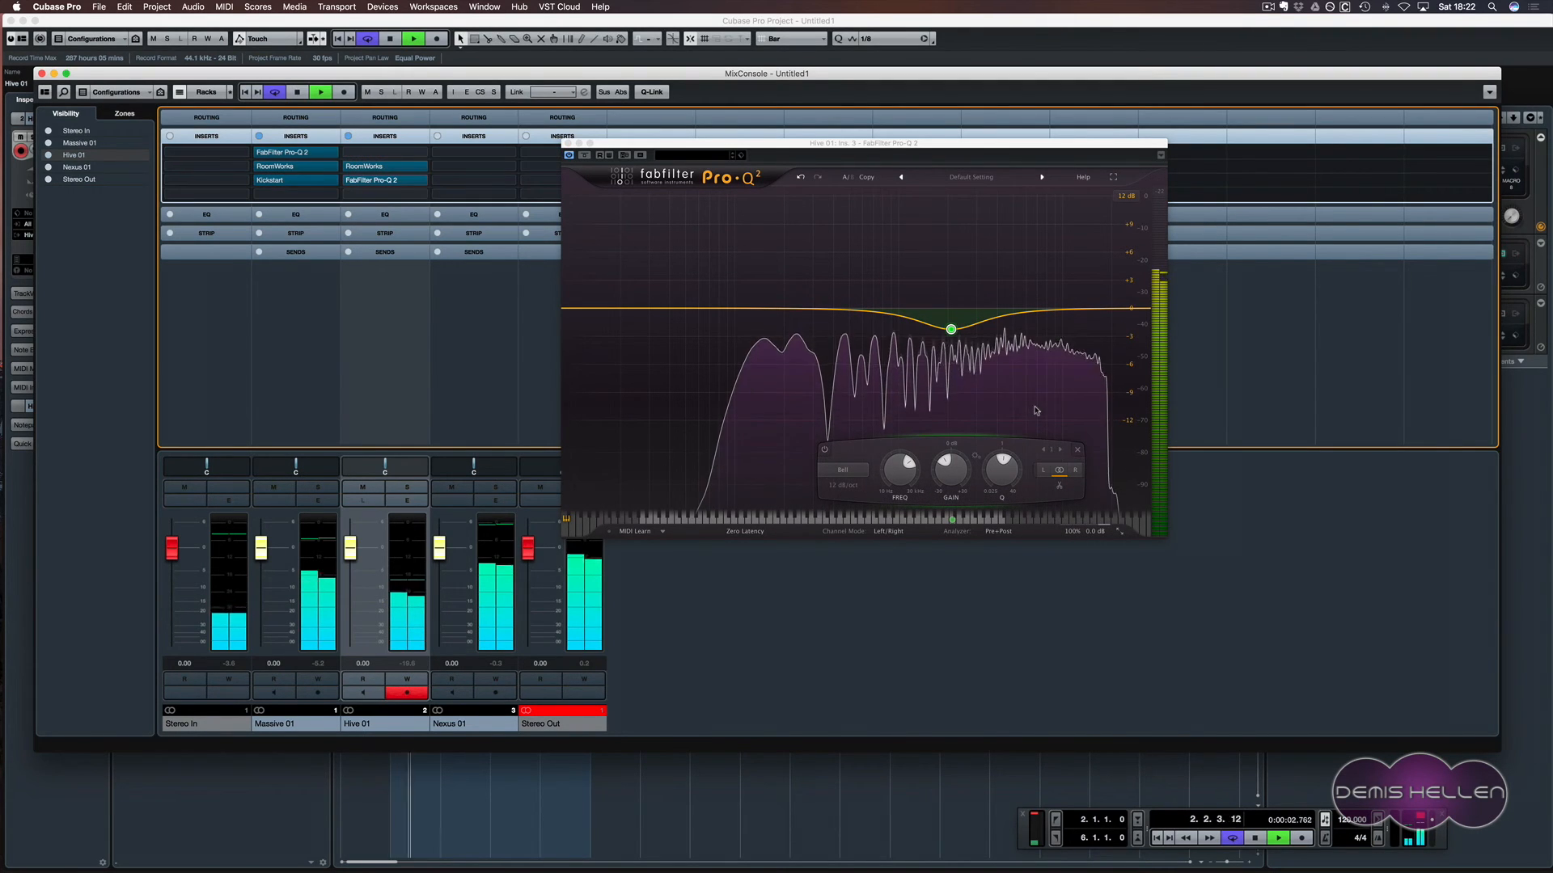
key("space")
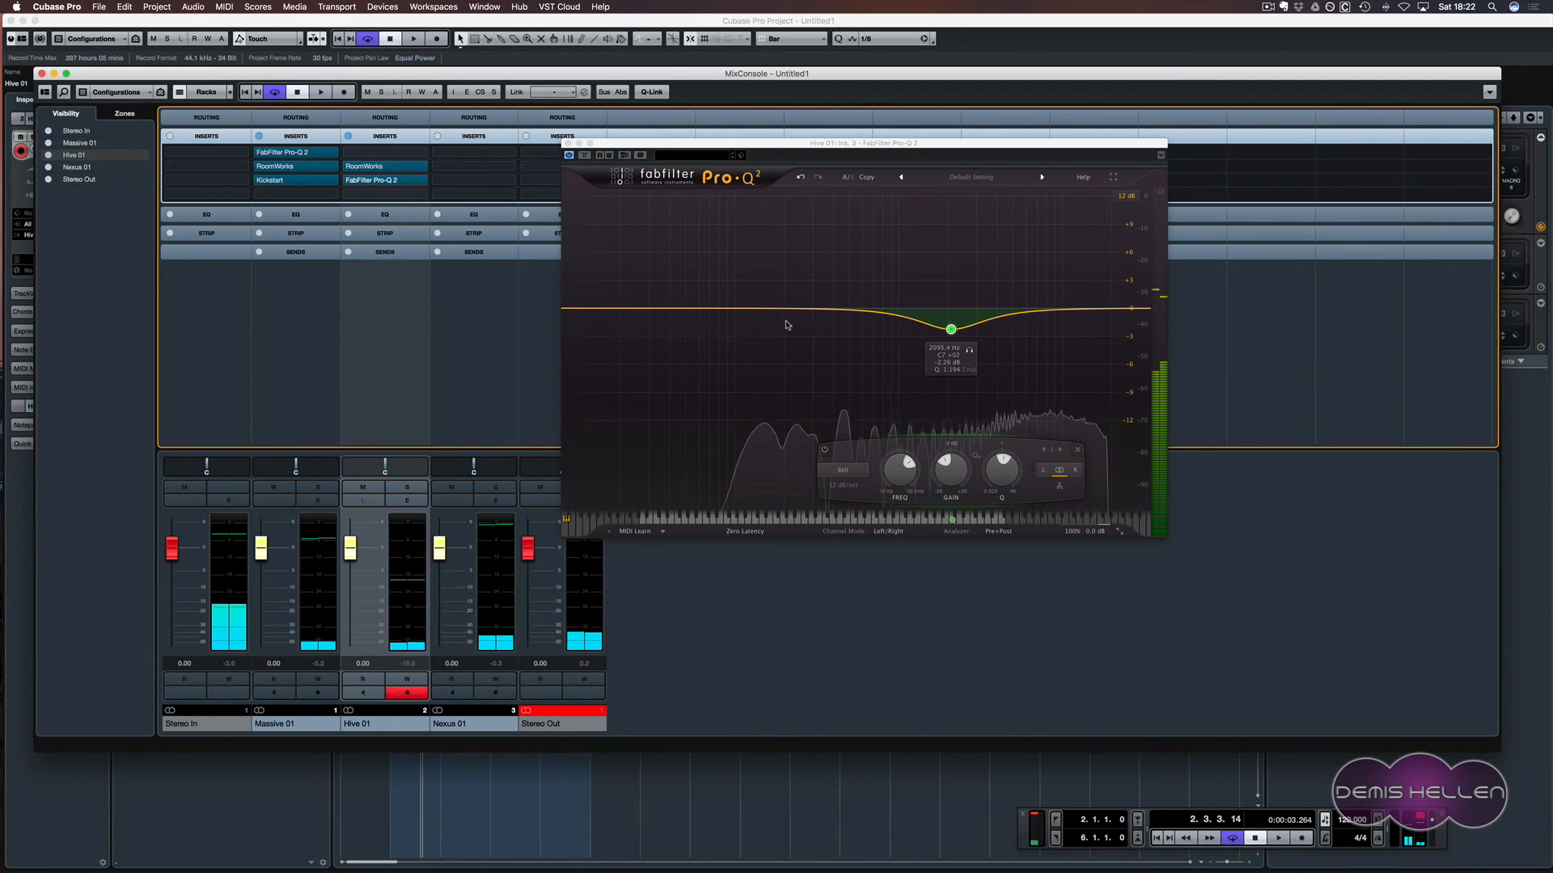
left_click_drag(386, 183, 383, 153)
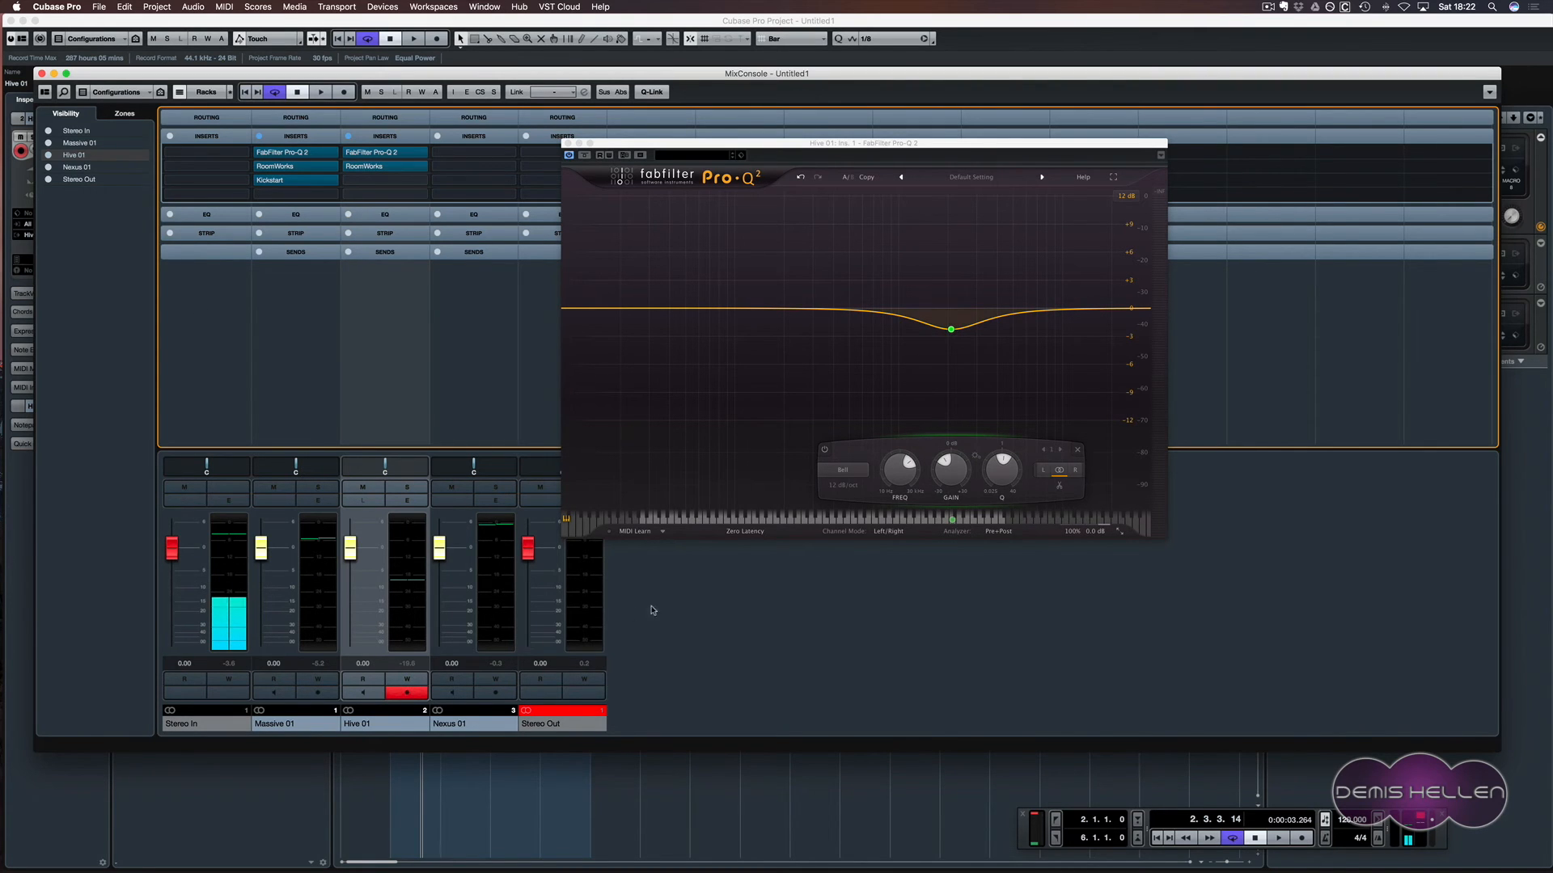
- Play the loop in the project window and listen to the full mix with Hive's EQ before its reverb
key("space")
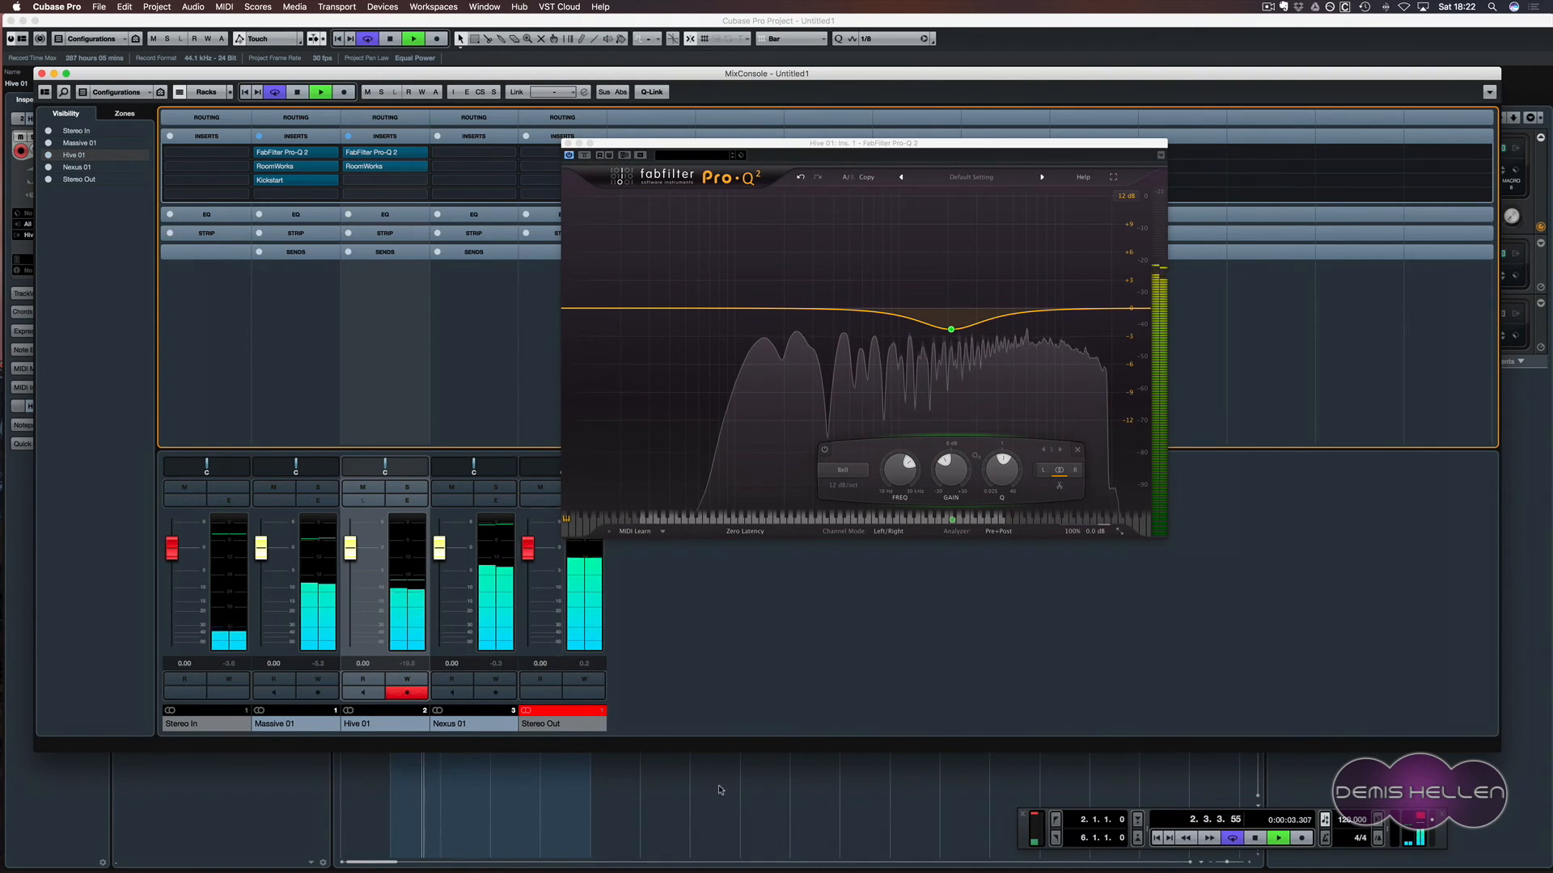
key("F3")
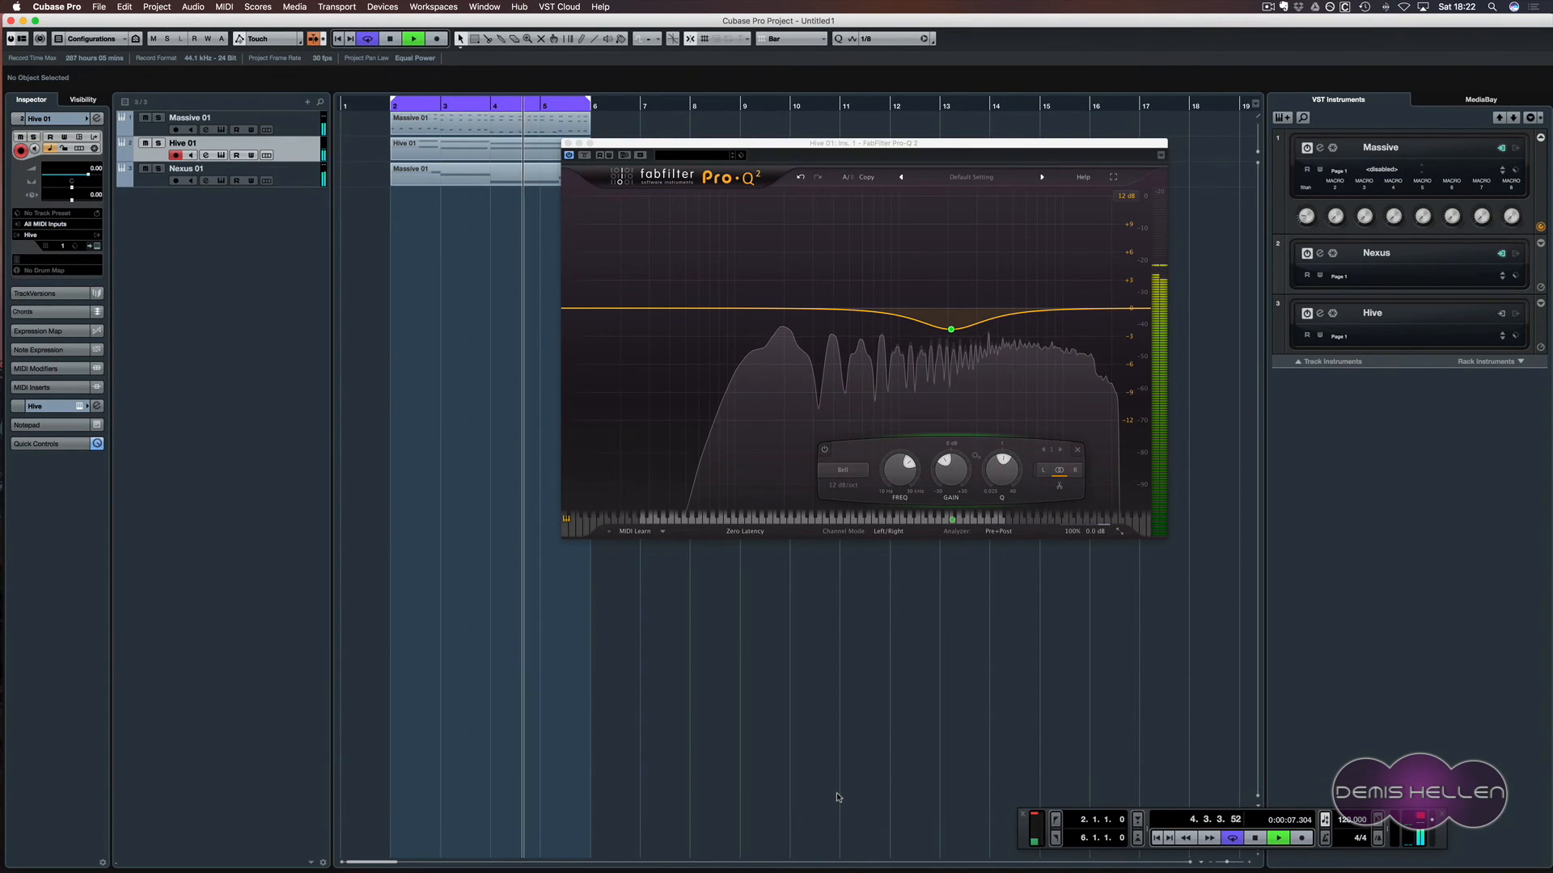
key("space")
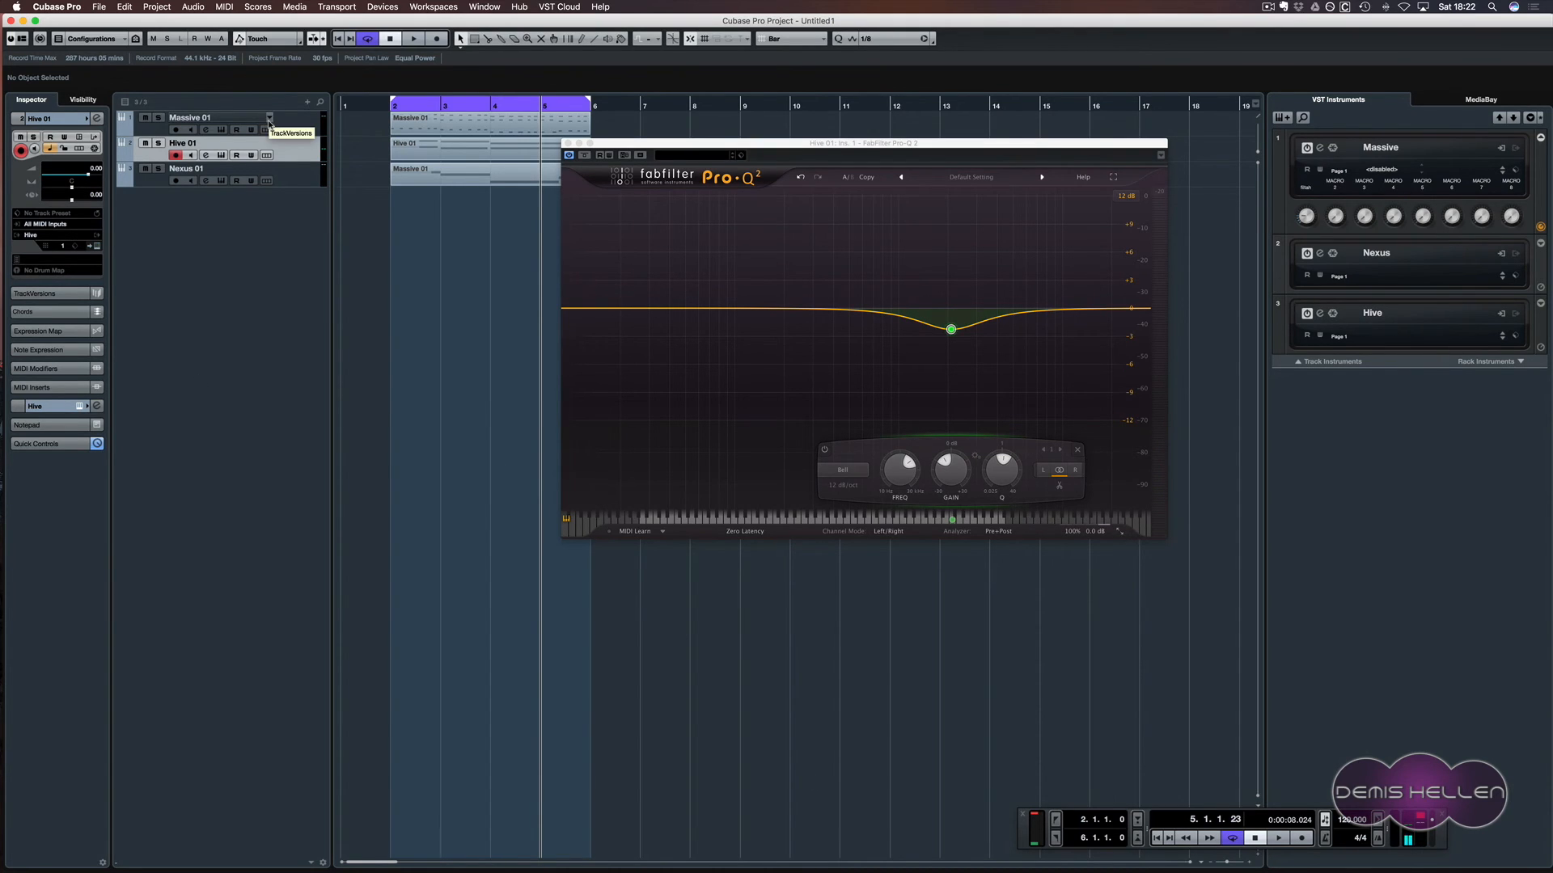
key("space")
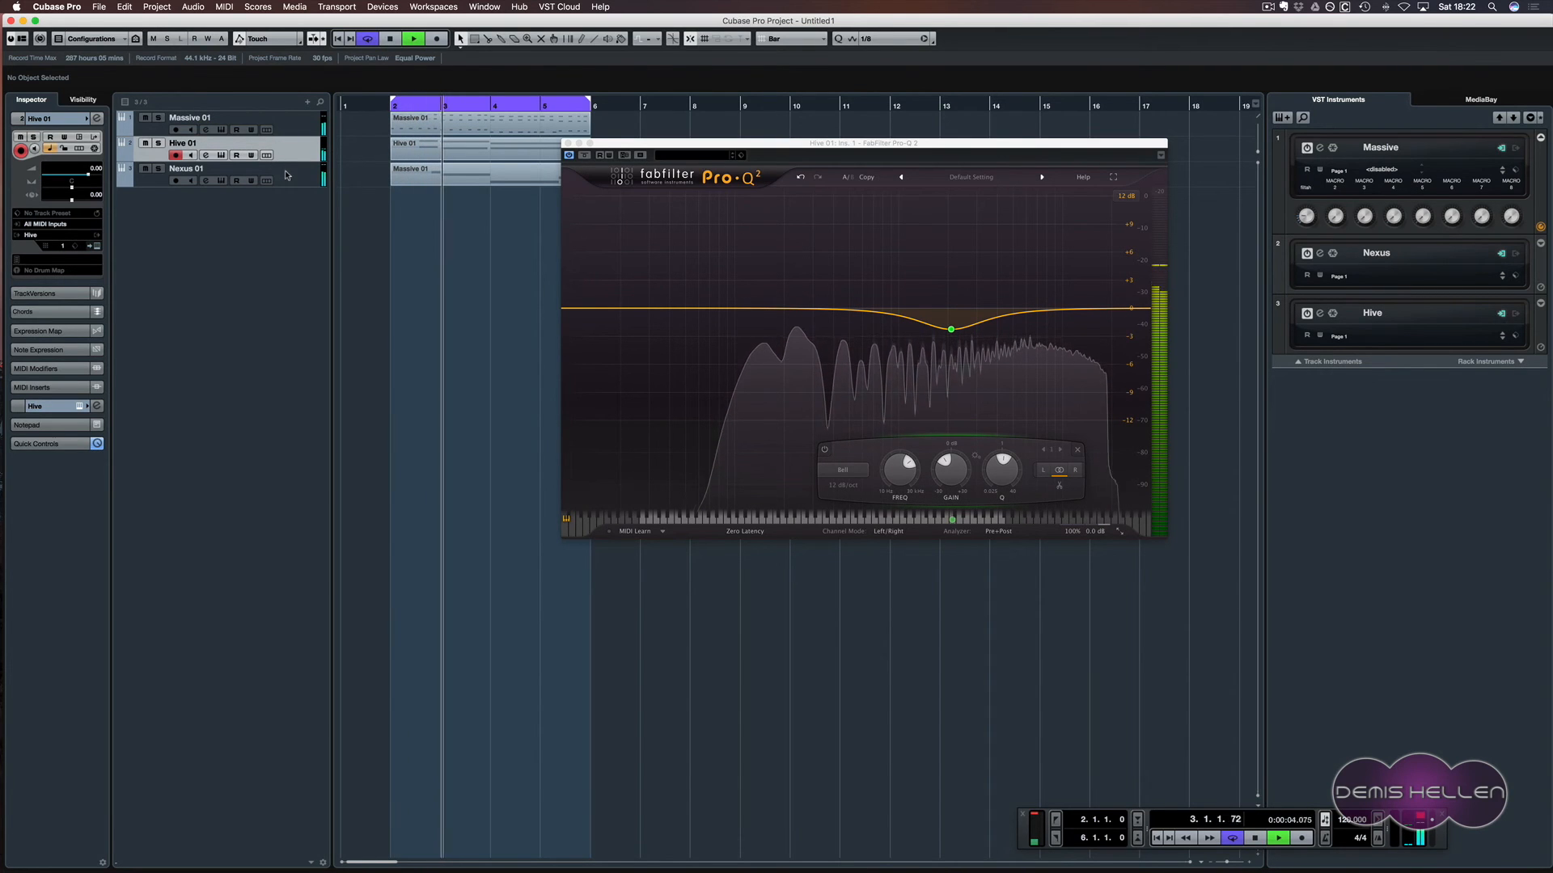
key("space")
- Copy Kickstart from the Massive channel into Hive's third insert slot and audition the mix
key("F3")
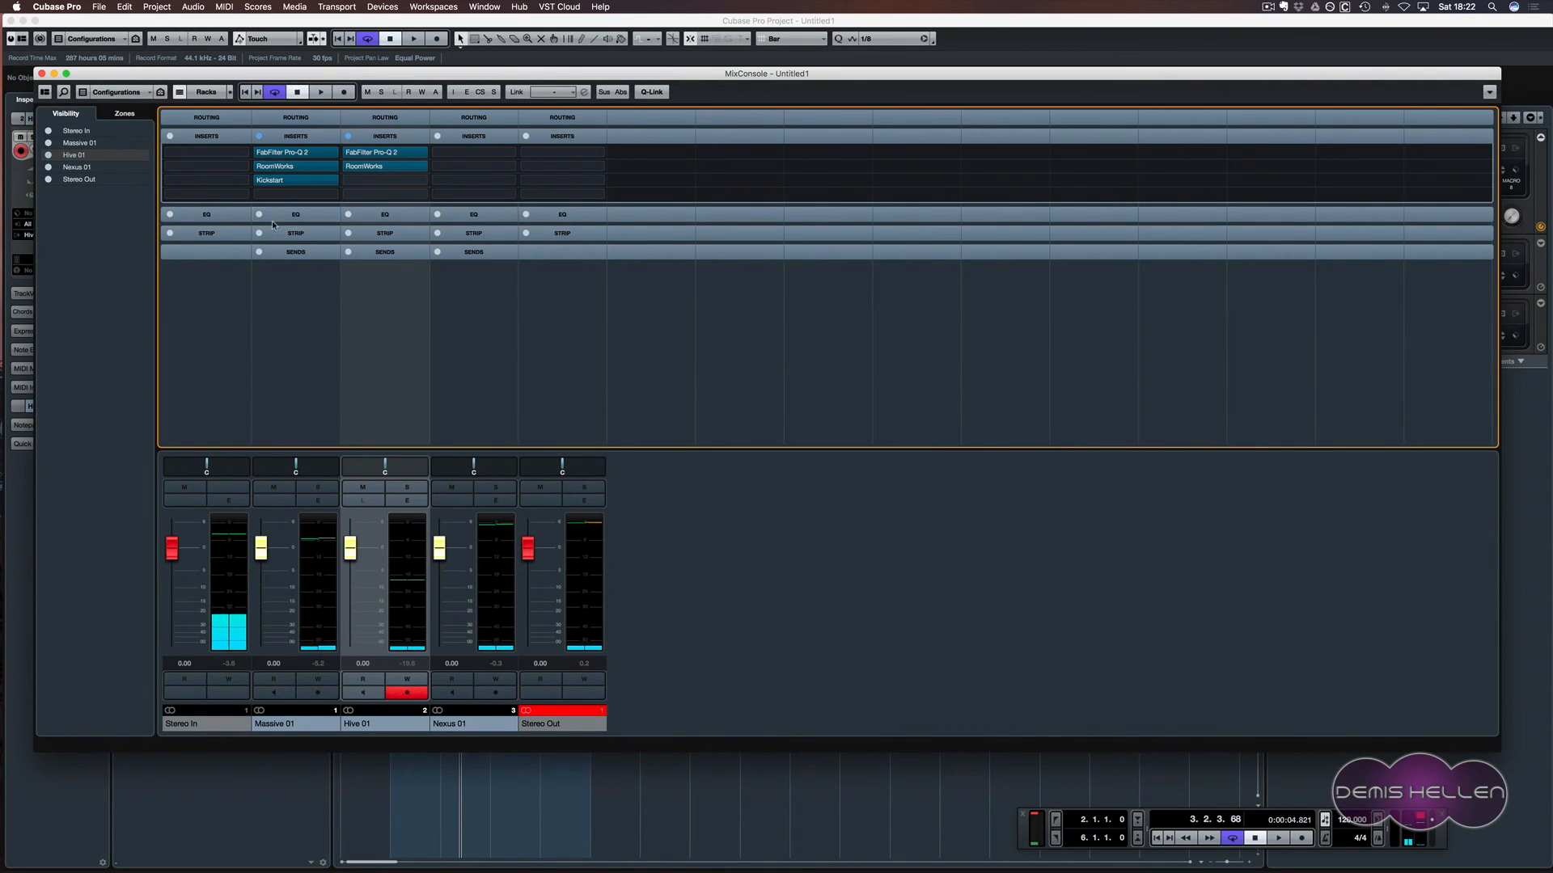
left_click_drag(293, 182, 362, 182)
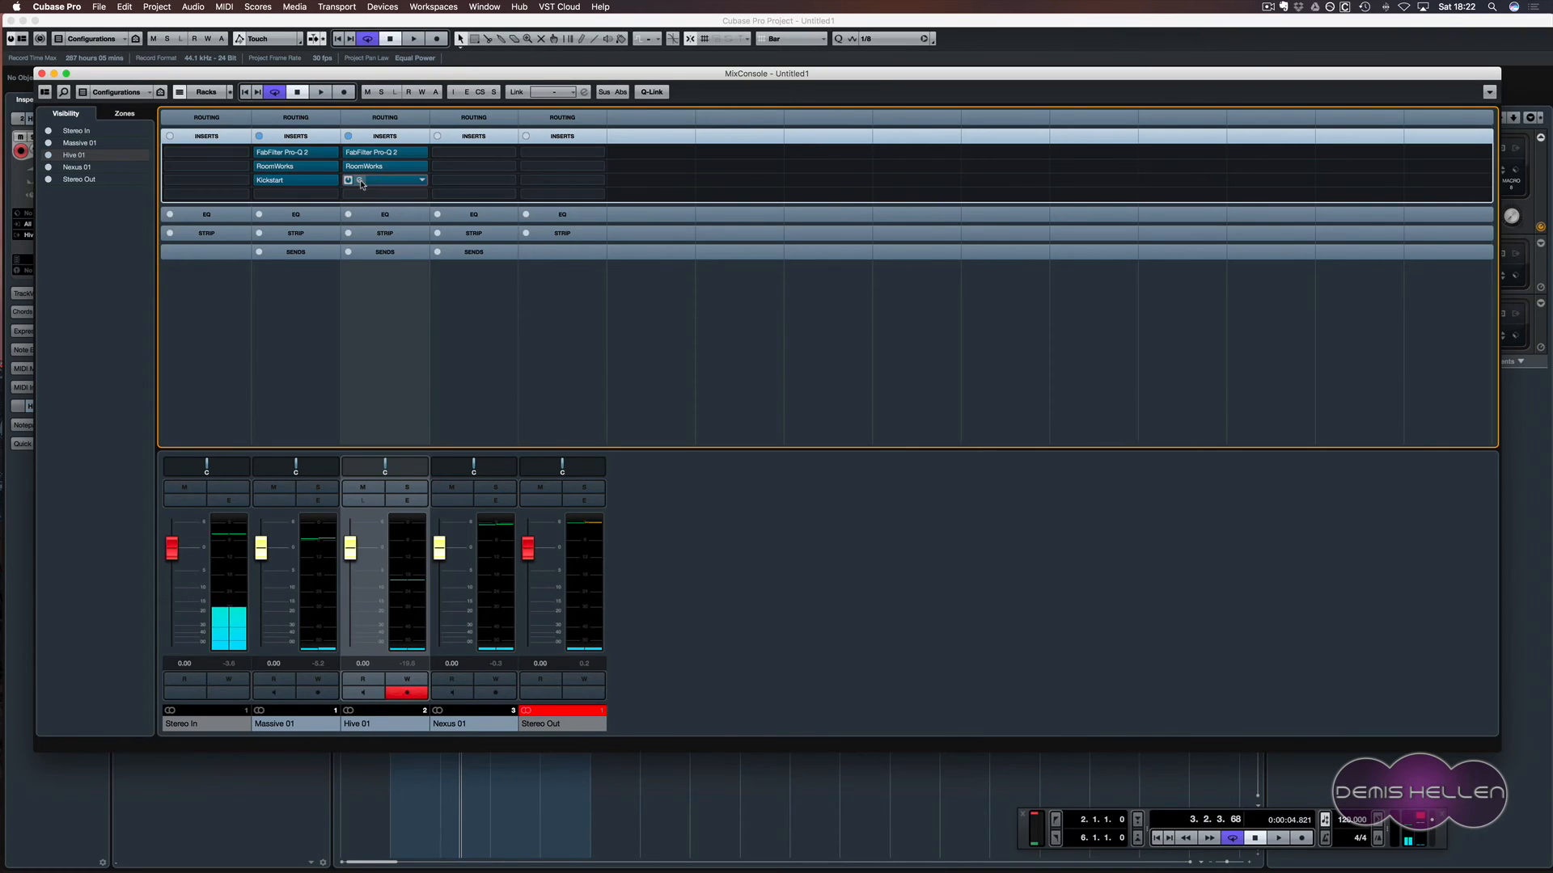
key("space")
key("space")
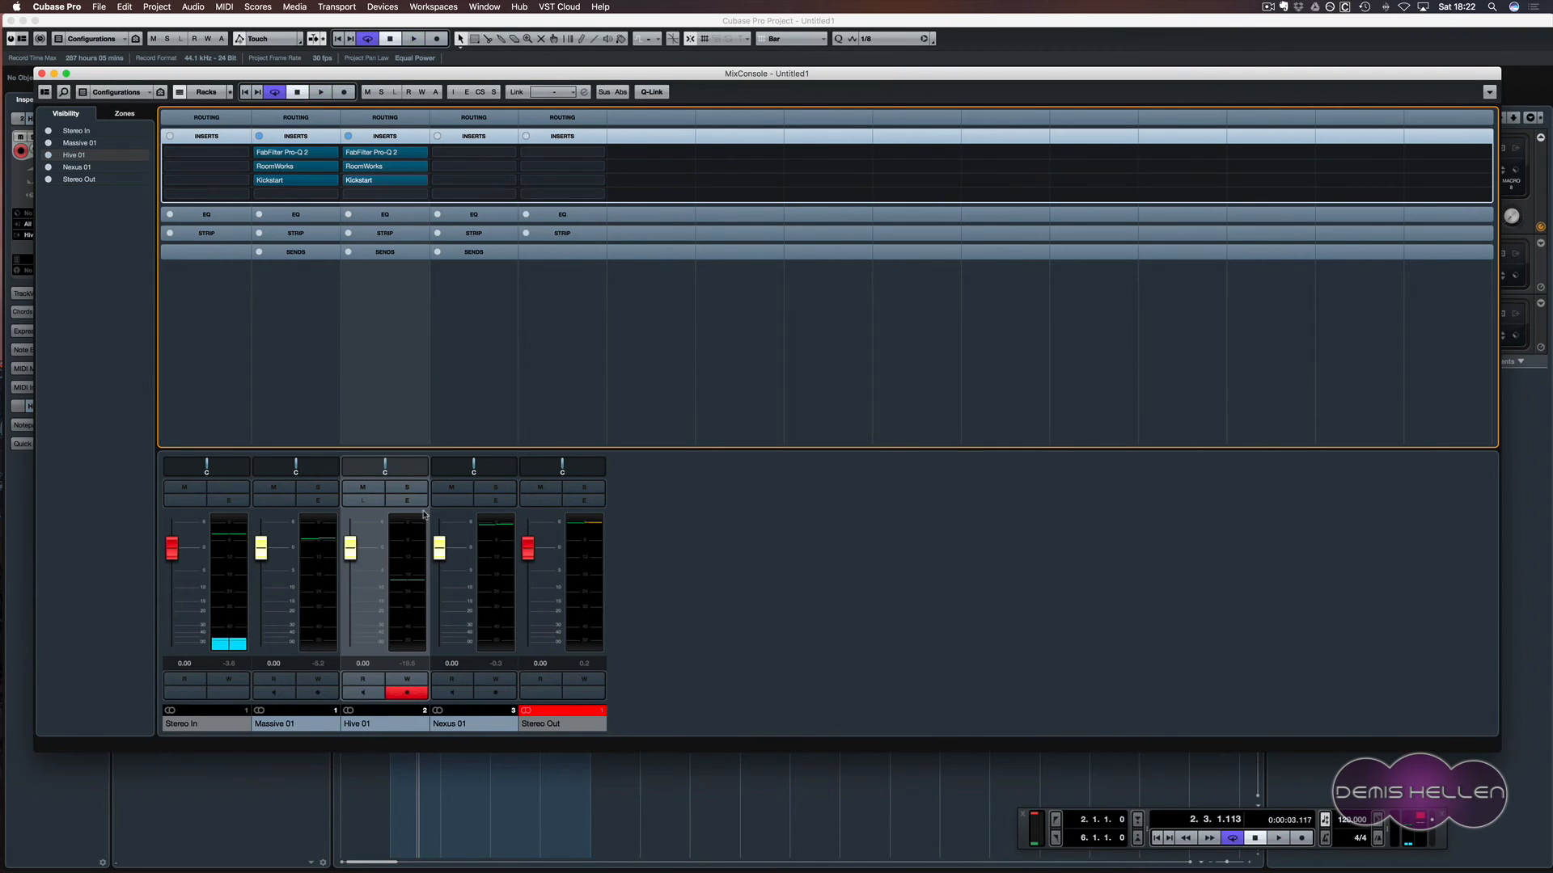
key("F3")
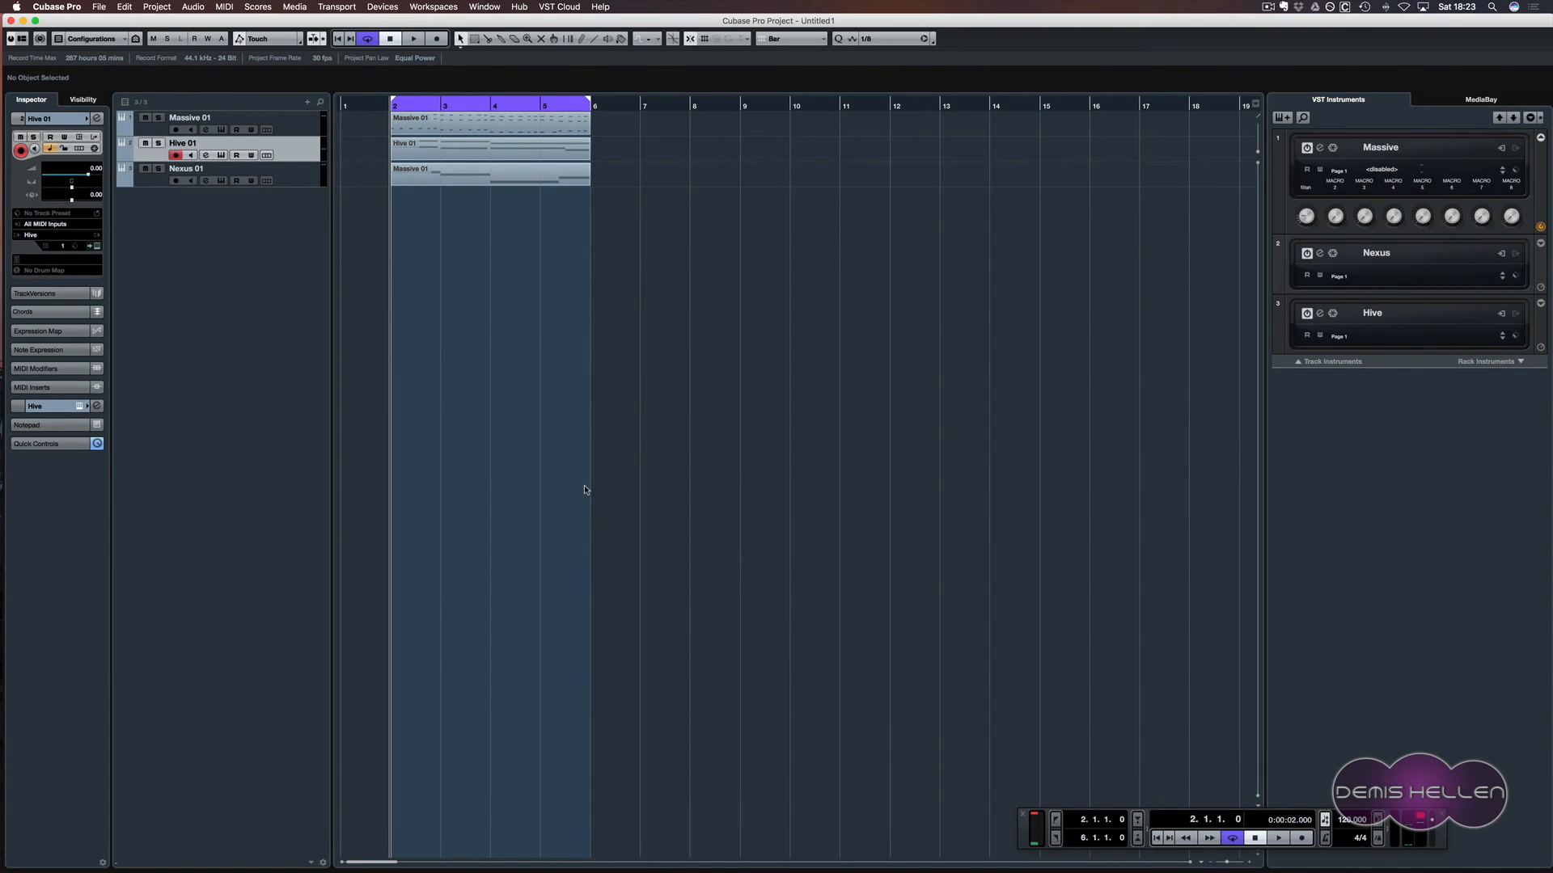
key("space")
key("F3")
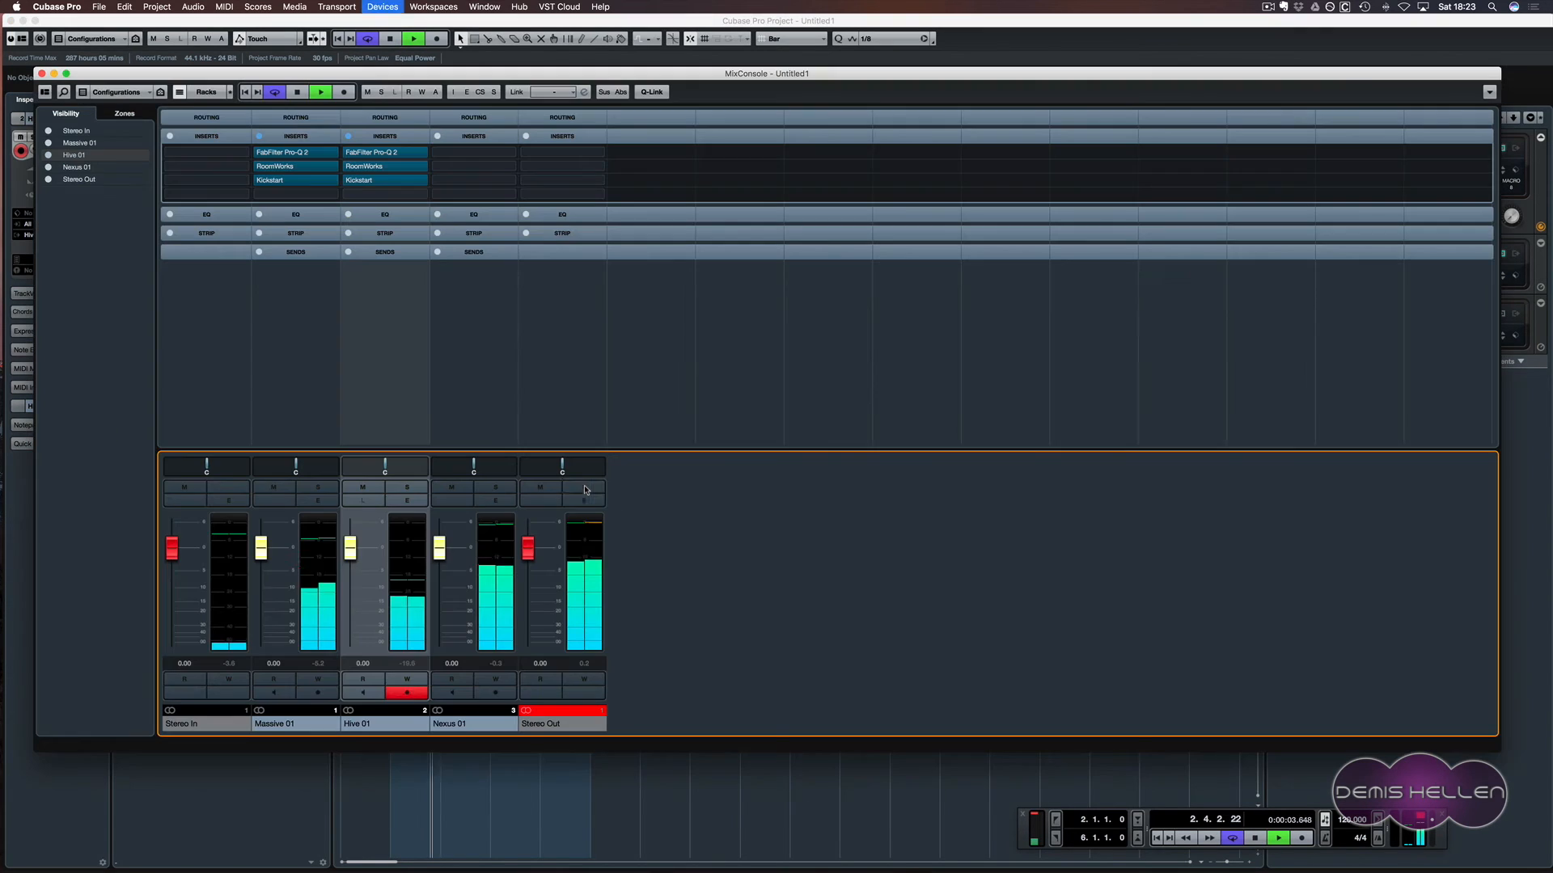
- Open Hive's Kickstart, place it ahead of RoomWorks in the insert chain, and audition the loop
left_click(748, 239)
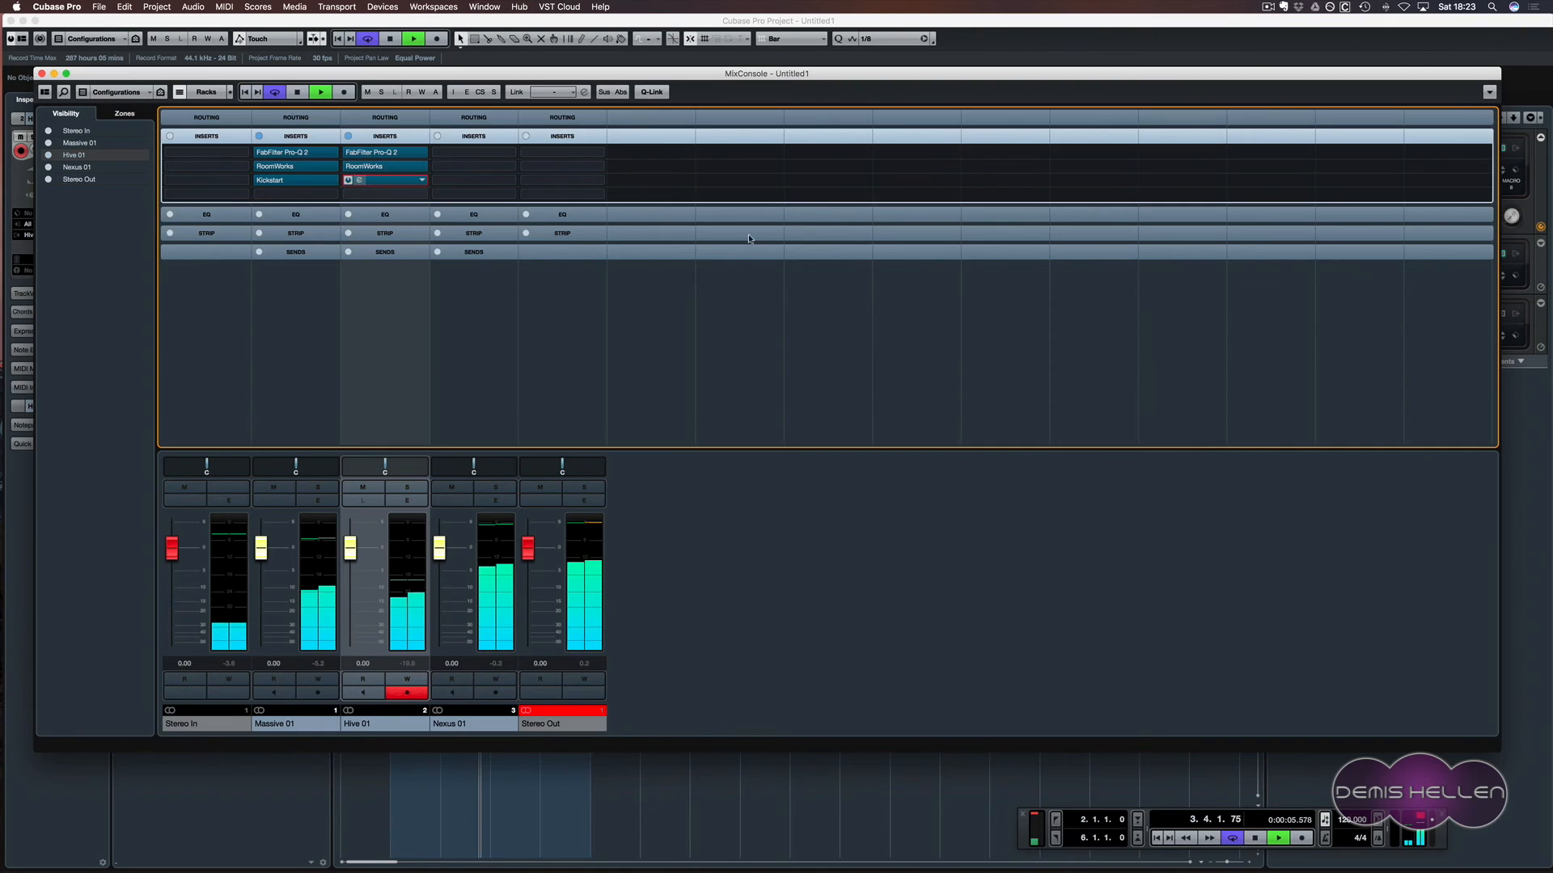
left_click(410, 181)
key("space")
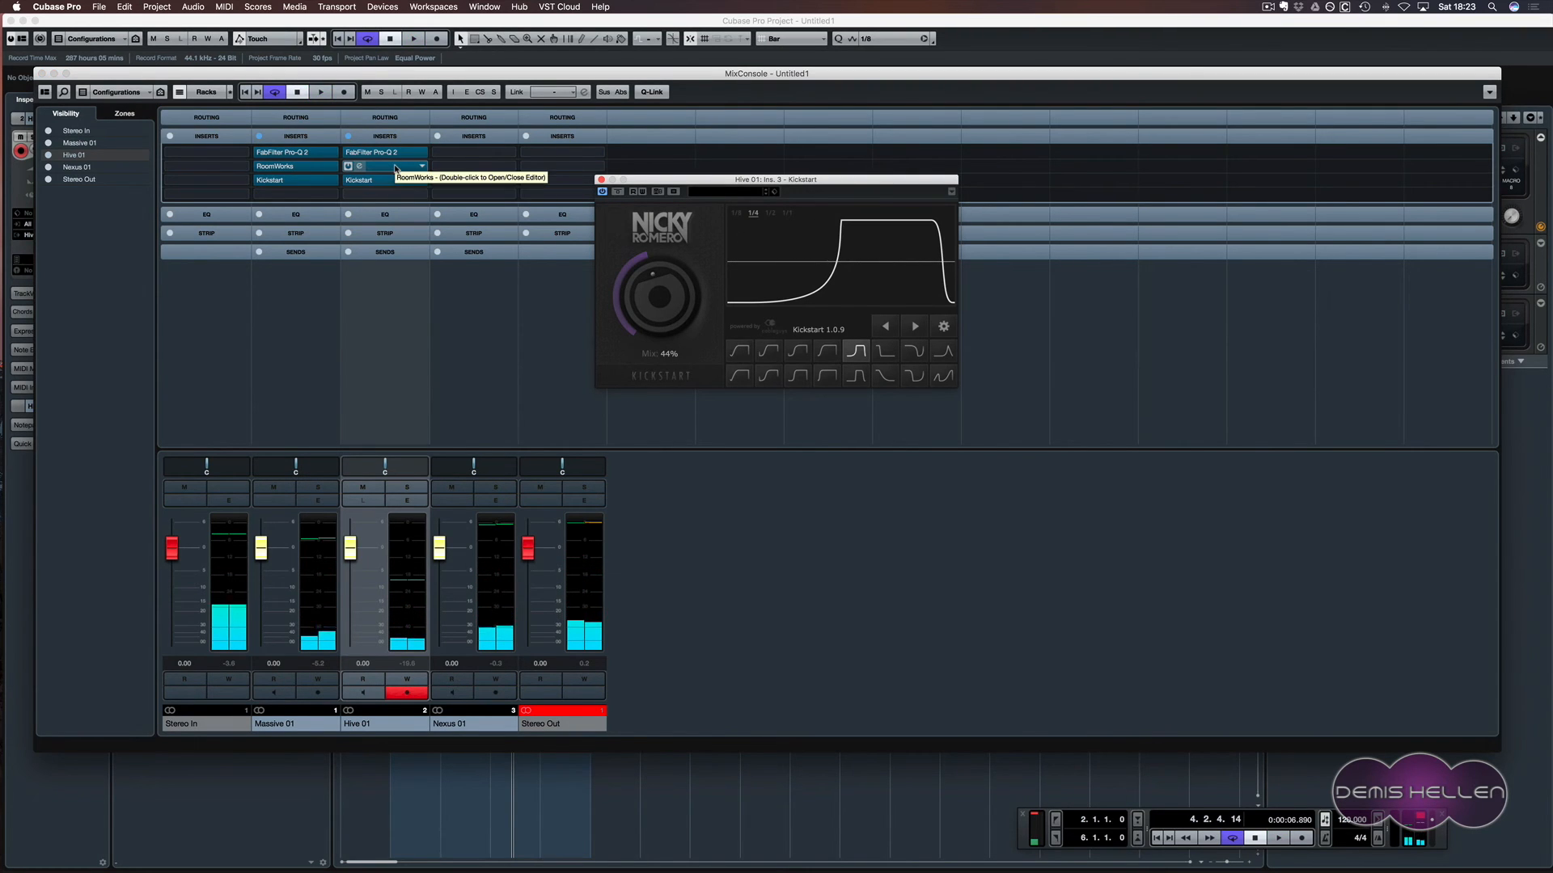
left_click(395, 177)
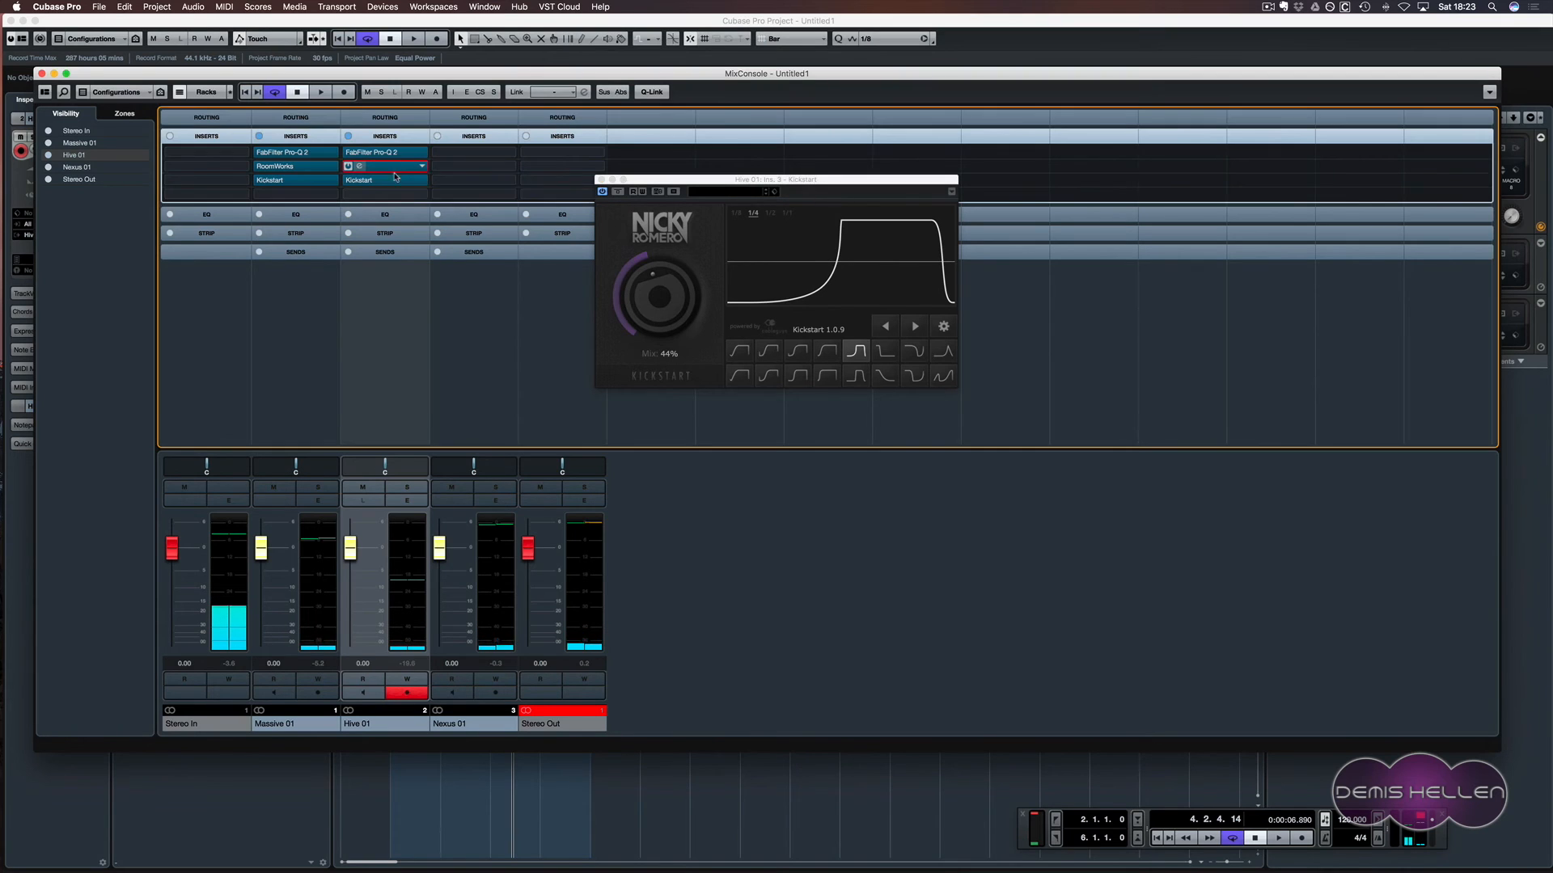
mouse_move(396, 175)
left_mouse_down()
mouse_move(387, 193)
mouse_move(382, 166)
mouse_move(379, 185)
left_mouse_up()
key("space")
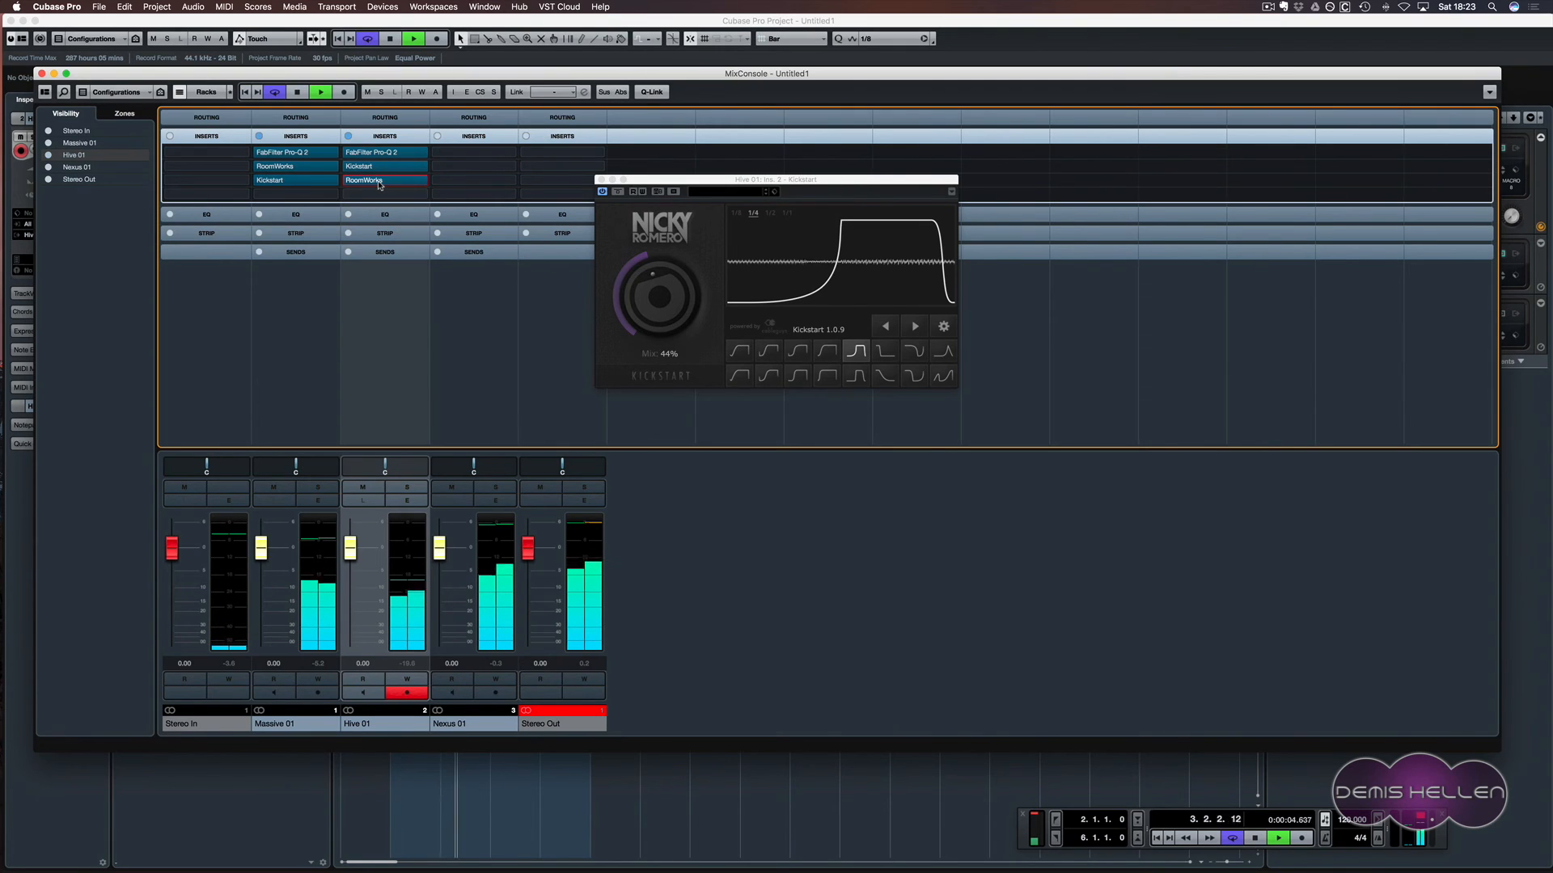
key("space")
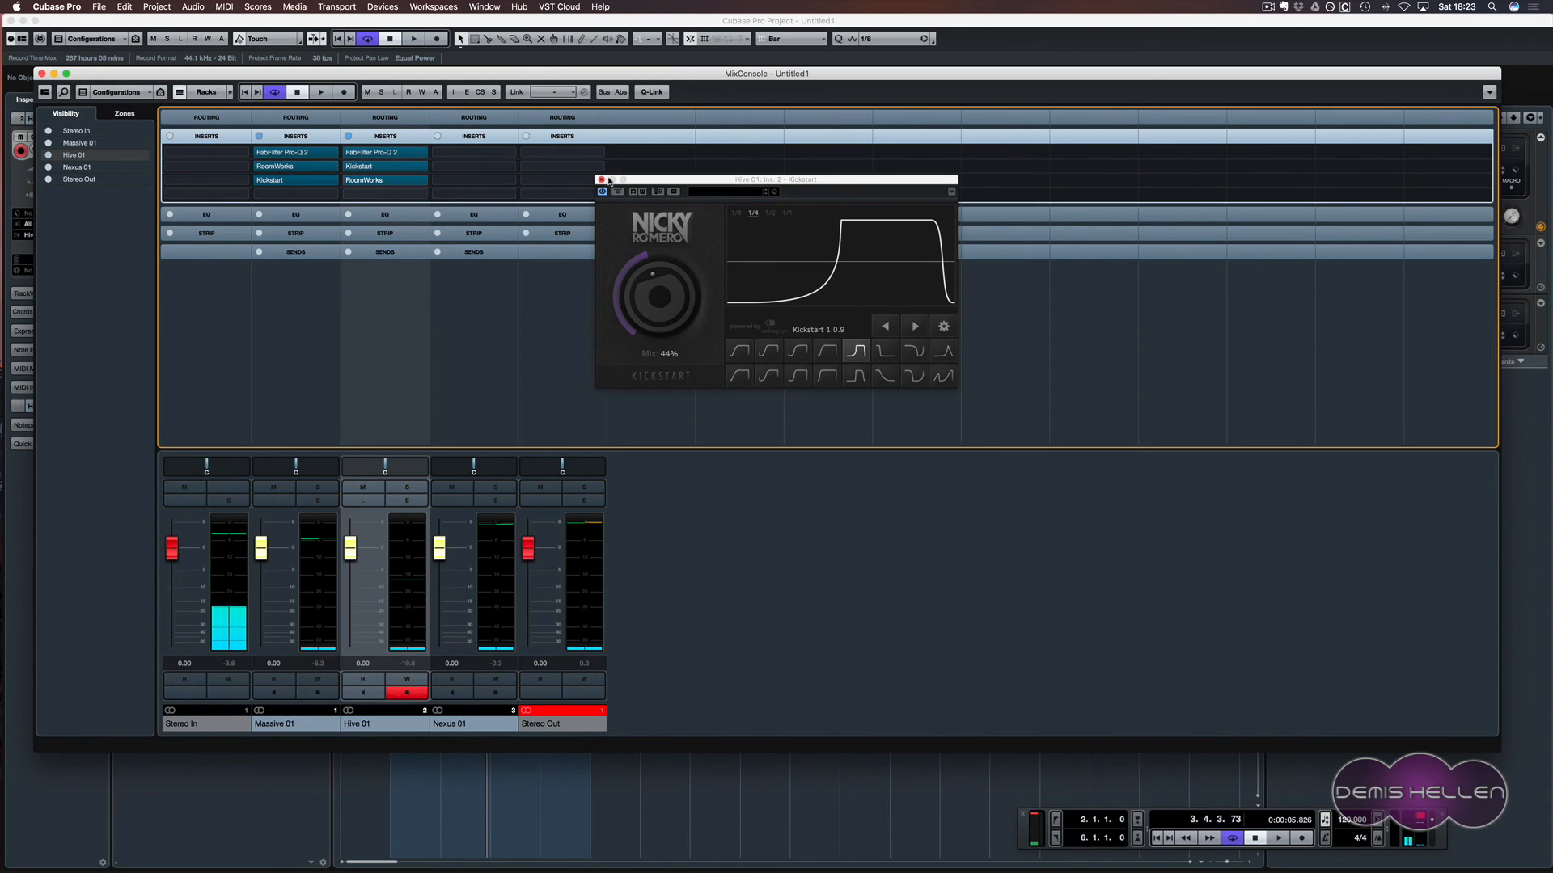
key("space")
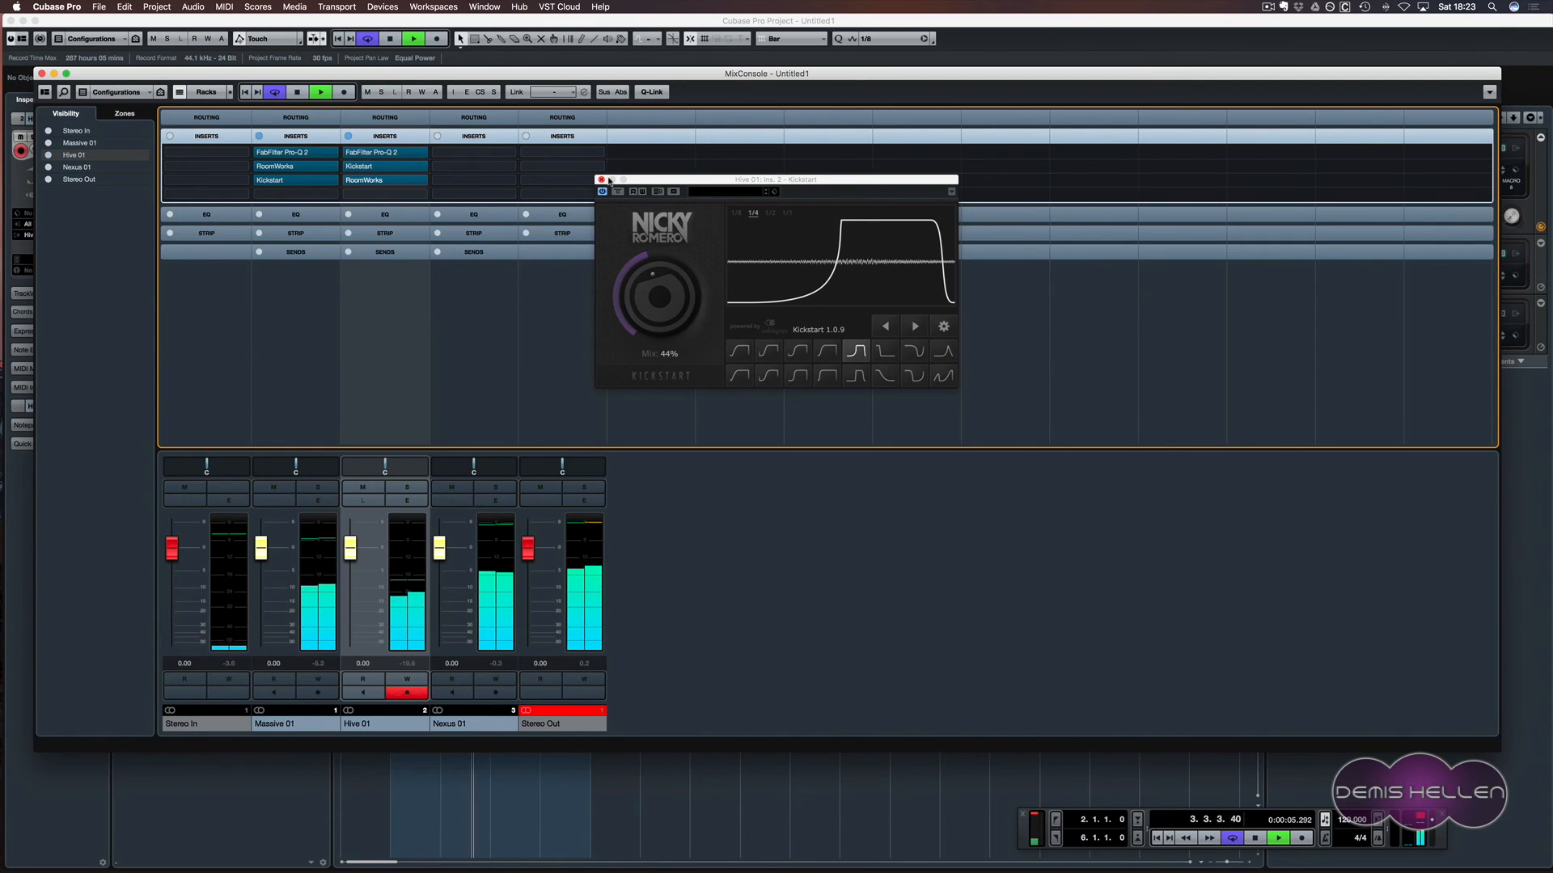
- Try Kickstart in Hive's fourth insert slot after RoomWorks while the loop plays, and return it to the second slot
left_click_drag(380, 165, 380, 199)
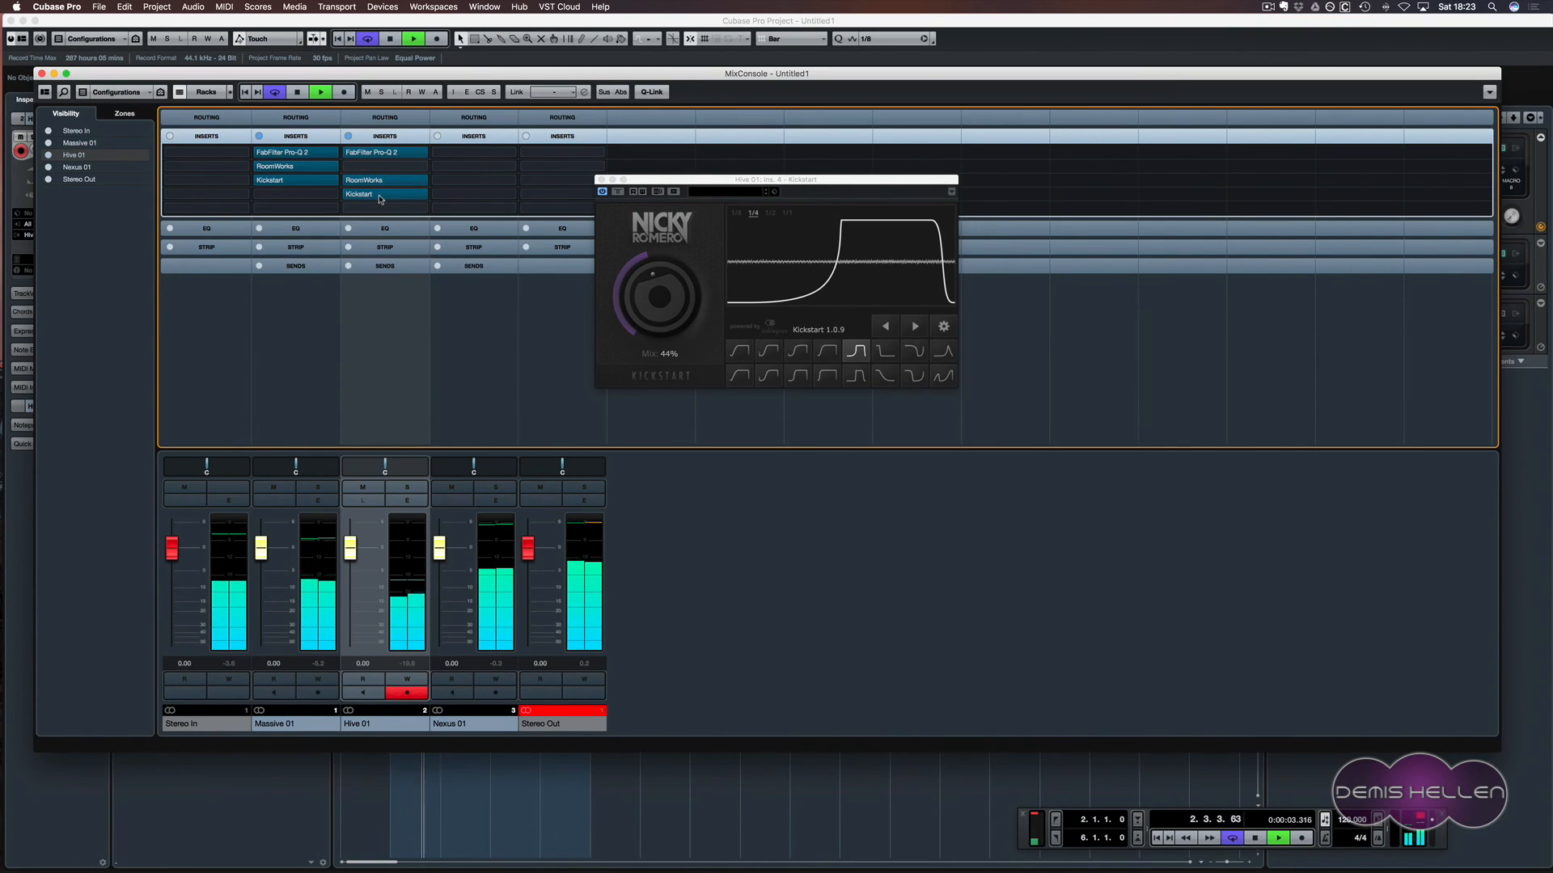
key("space")
left_click_drag(380, 199, 379, 169)
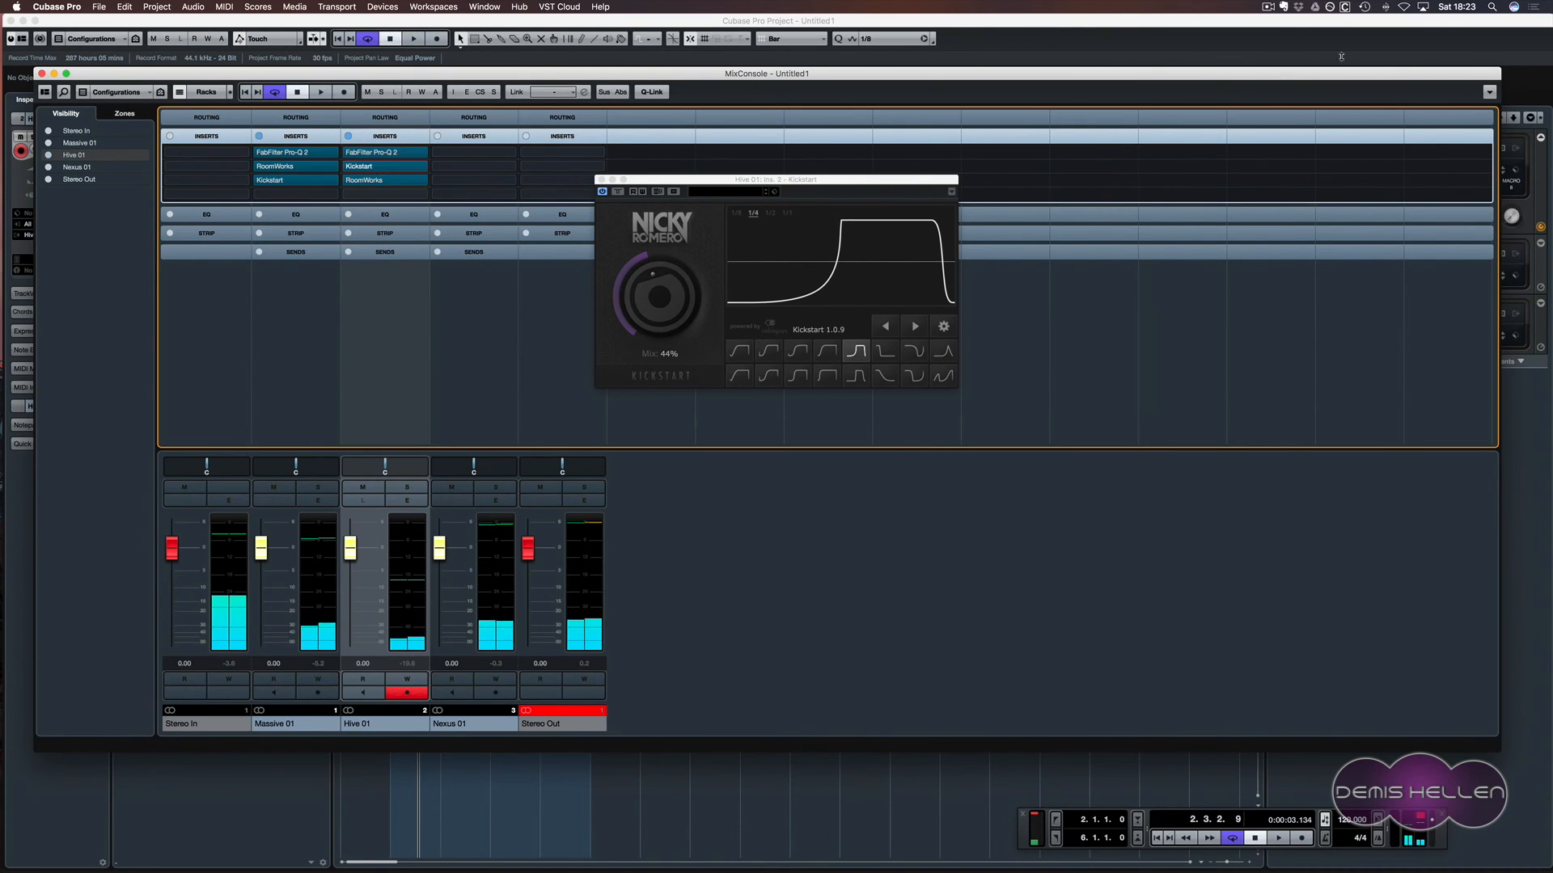
- Return to the project window, audition the mix with the reordered Hive inserts, and reopen the MixConsole
mouse_move(384, 173)
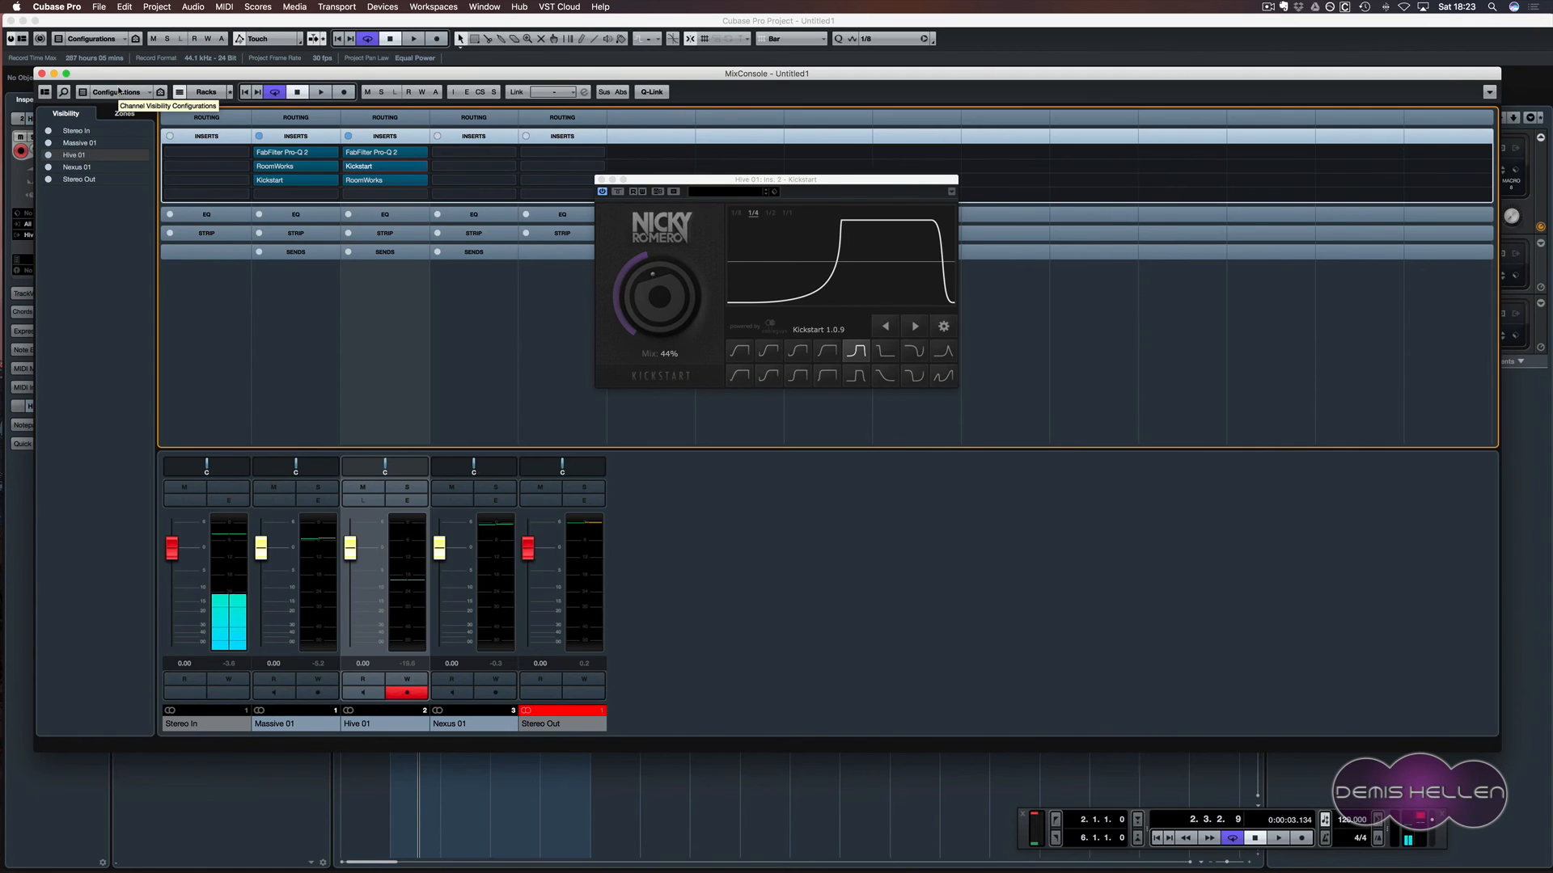
left_click(42, 74)
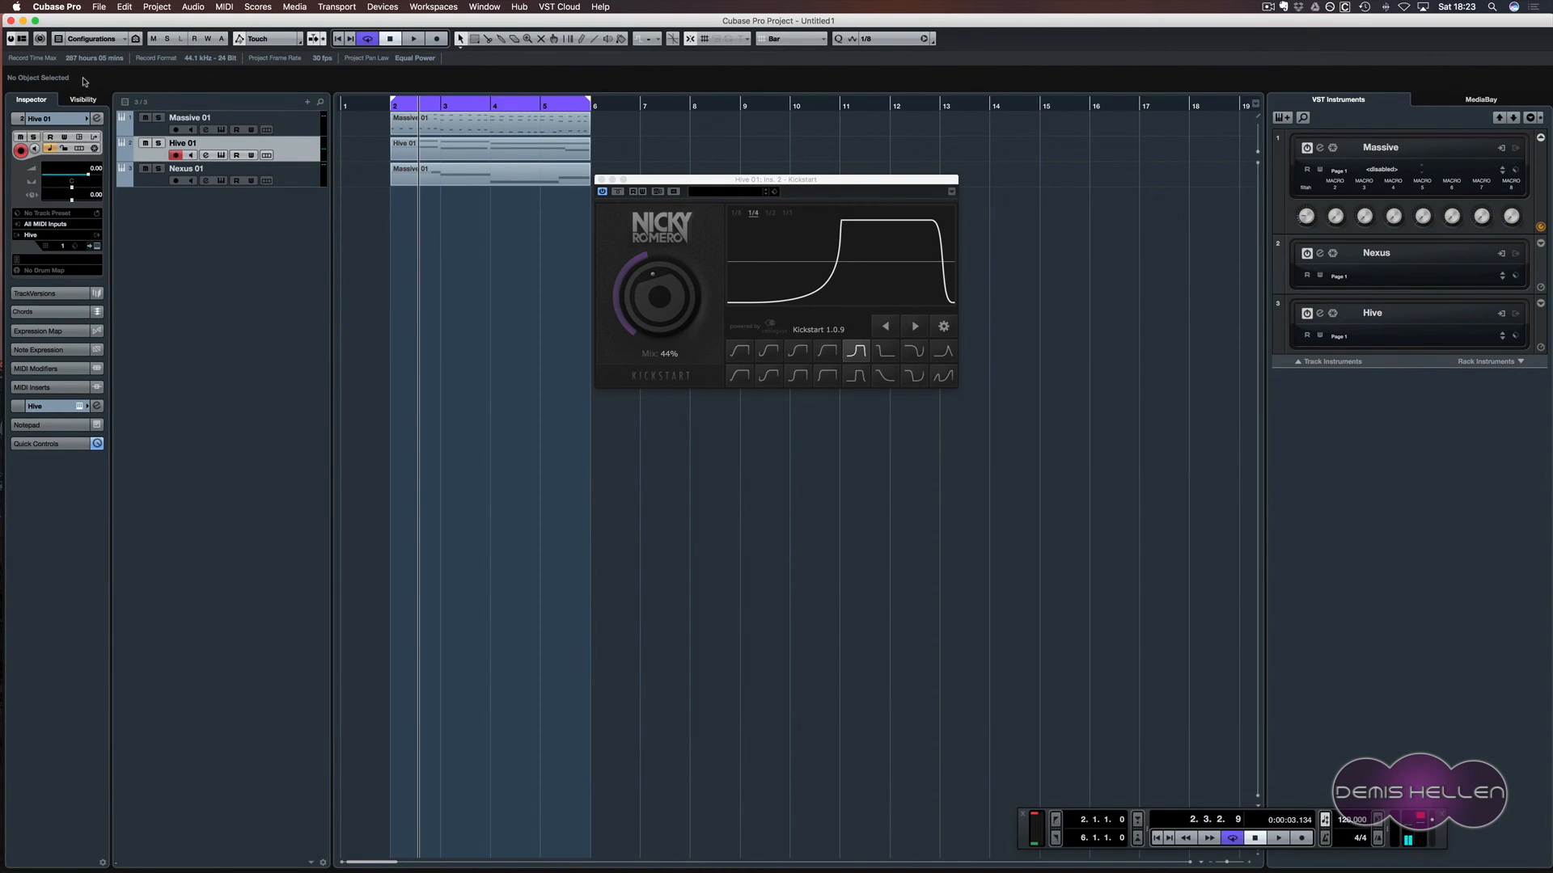
key("space")
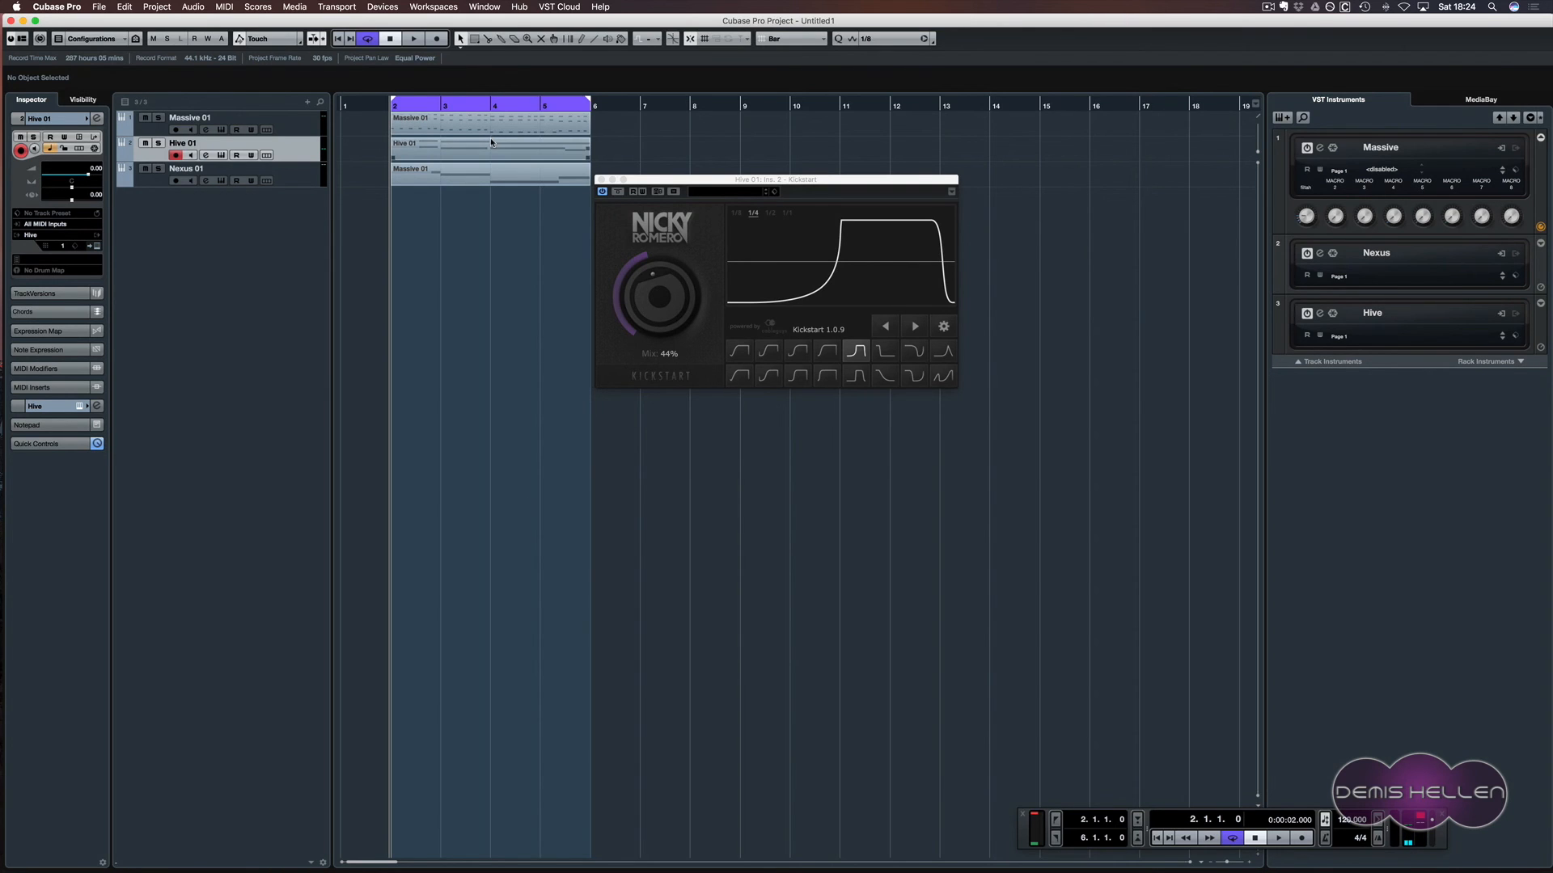
key("F3")
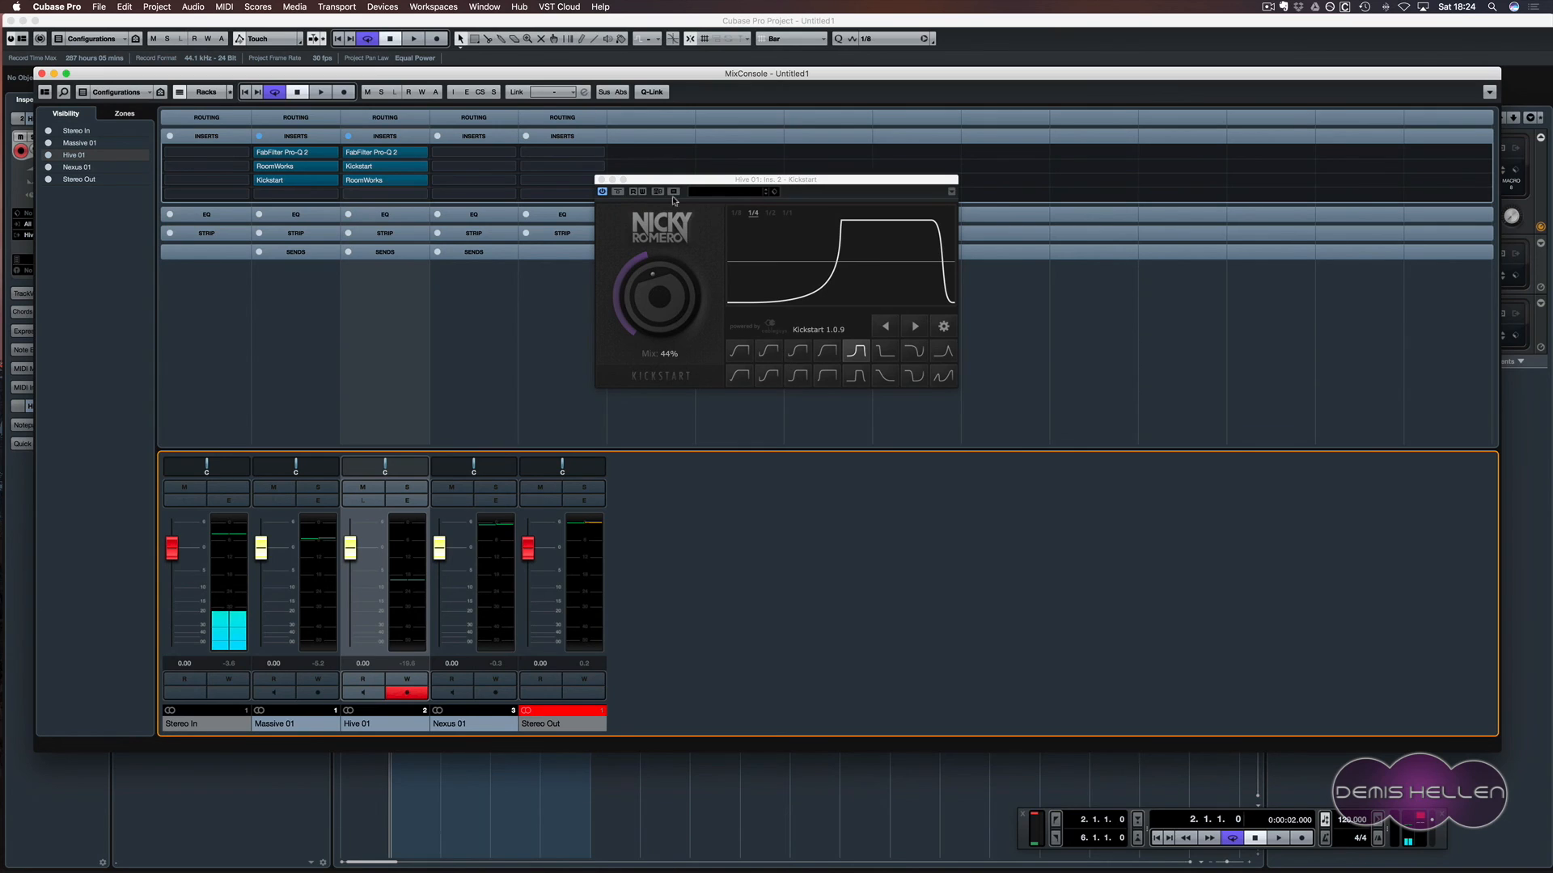
- Close Kickstart and place the Massive and Hive RoomWorks editors side by side to compare their reverb settings, closing both when done
left_click(600, 178)
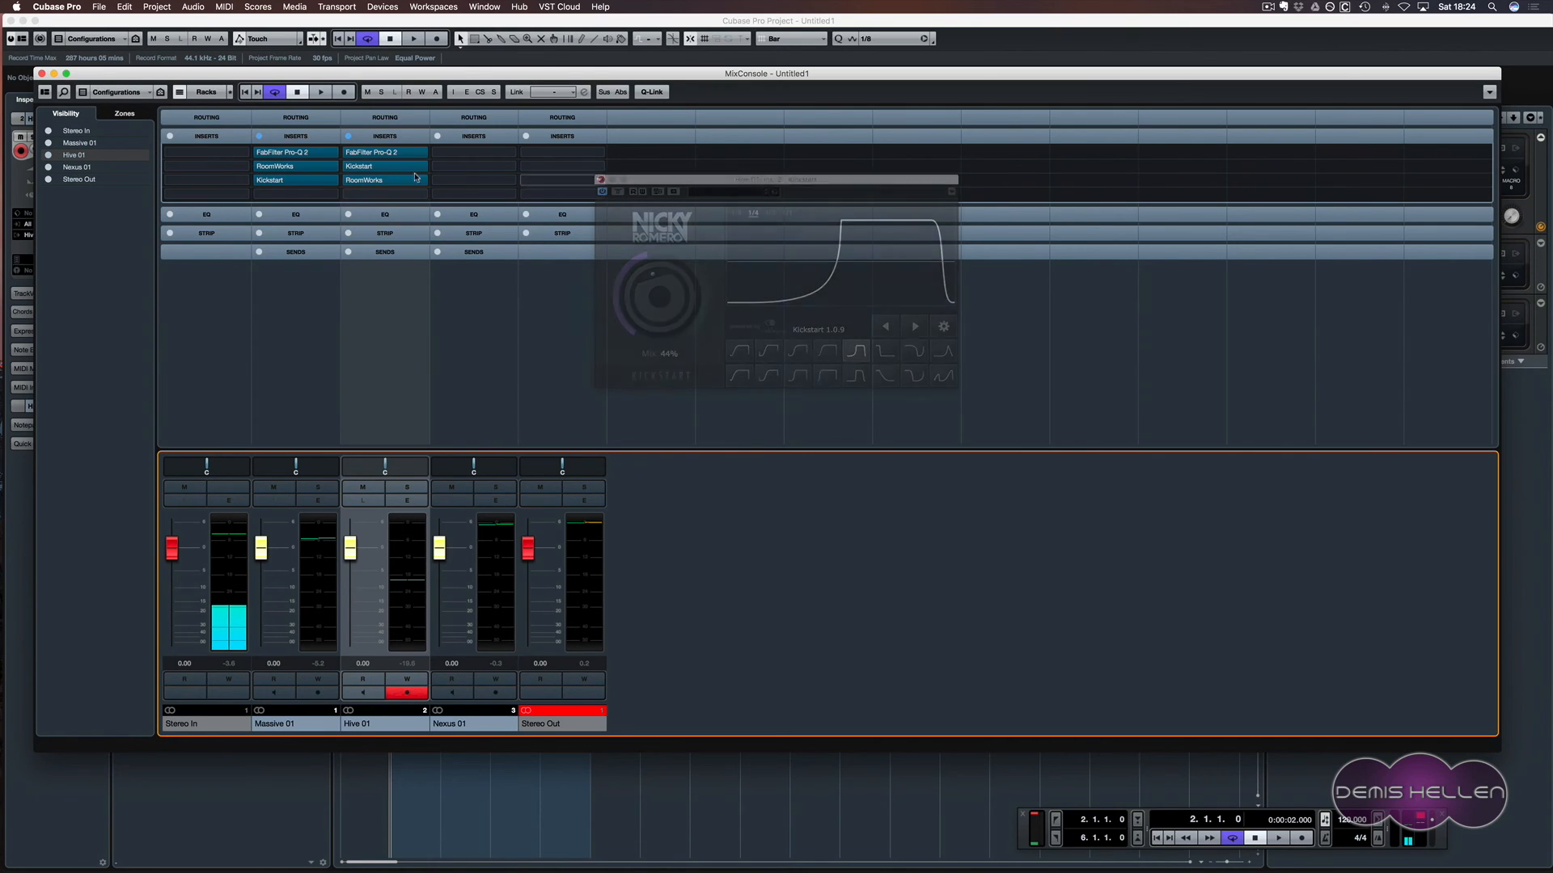
left_click(287, 165)
left_click(650, 296)
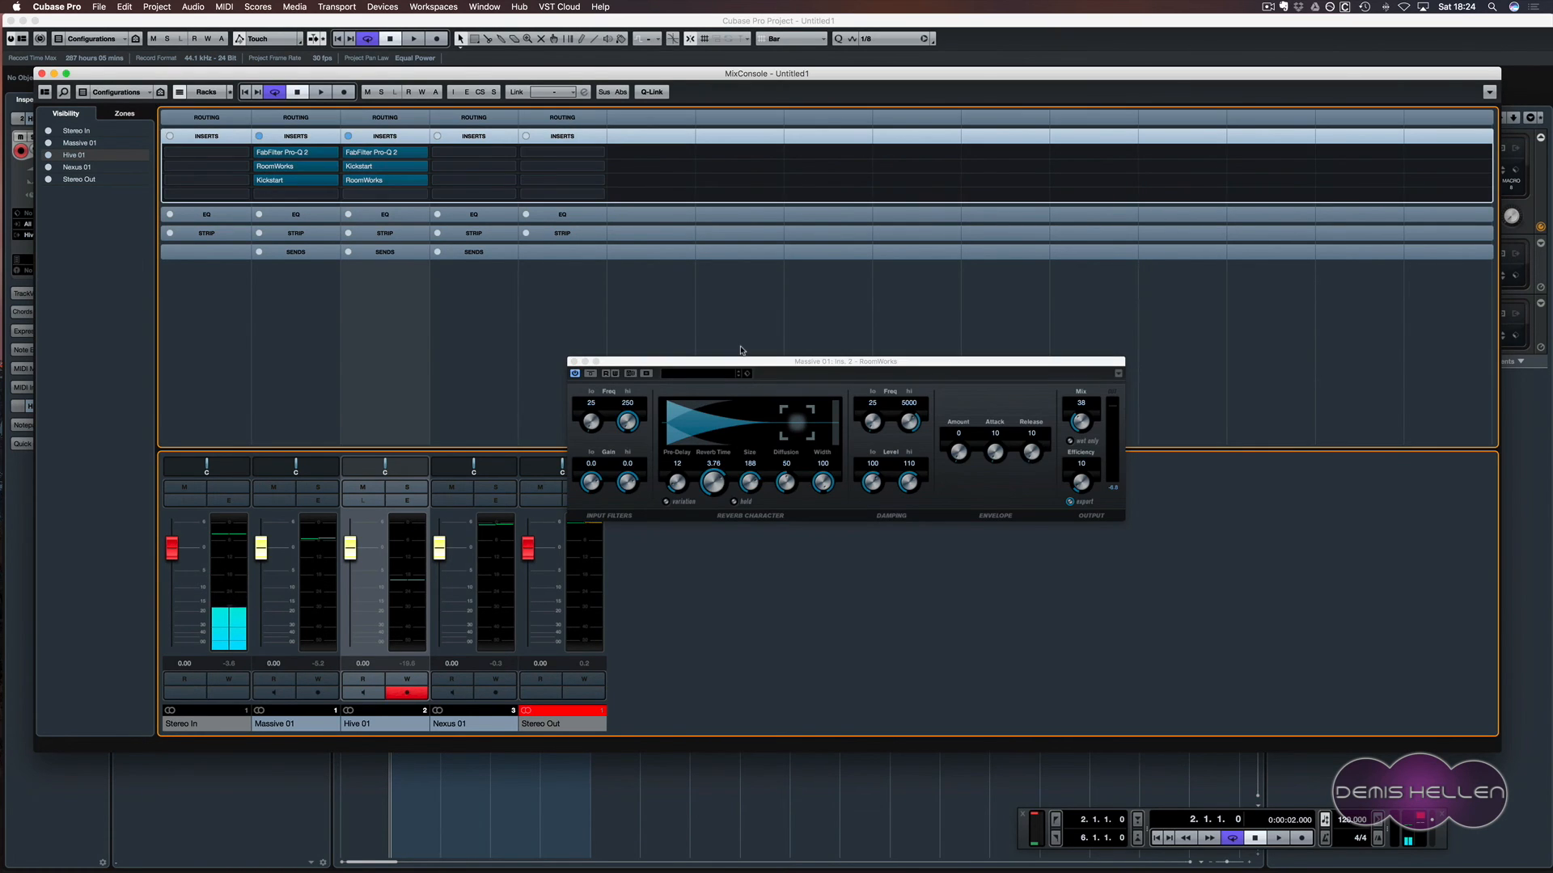
left_click(361, 179)
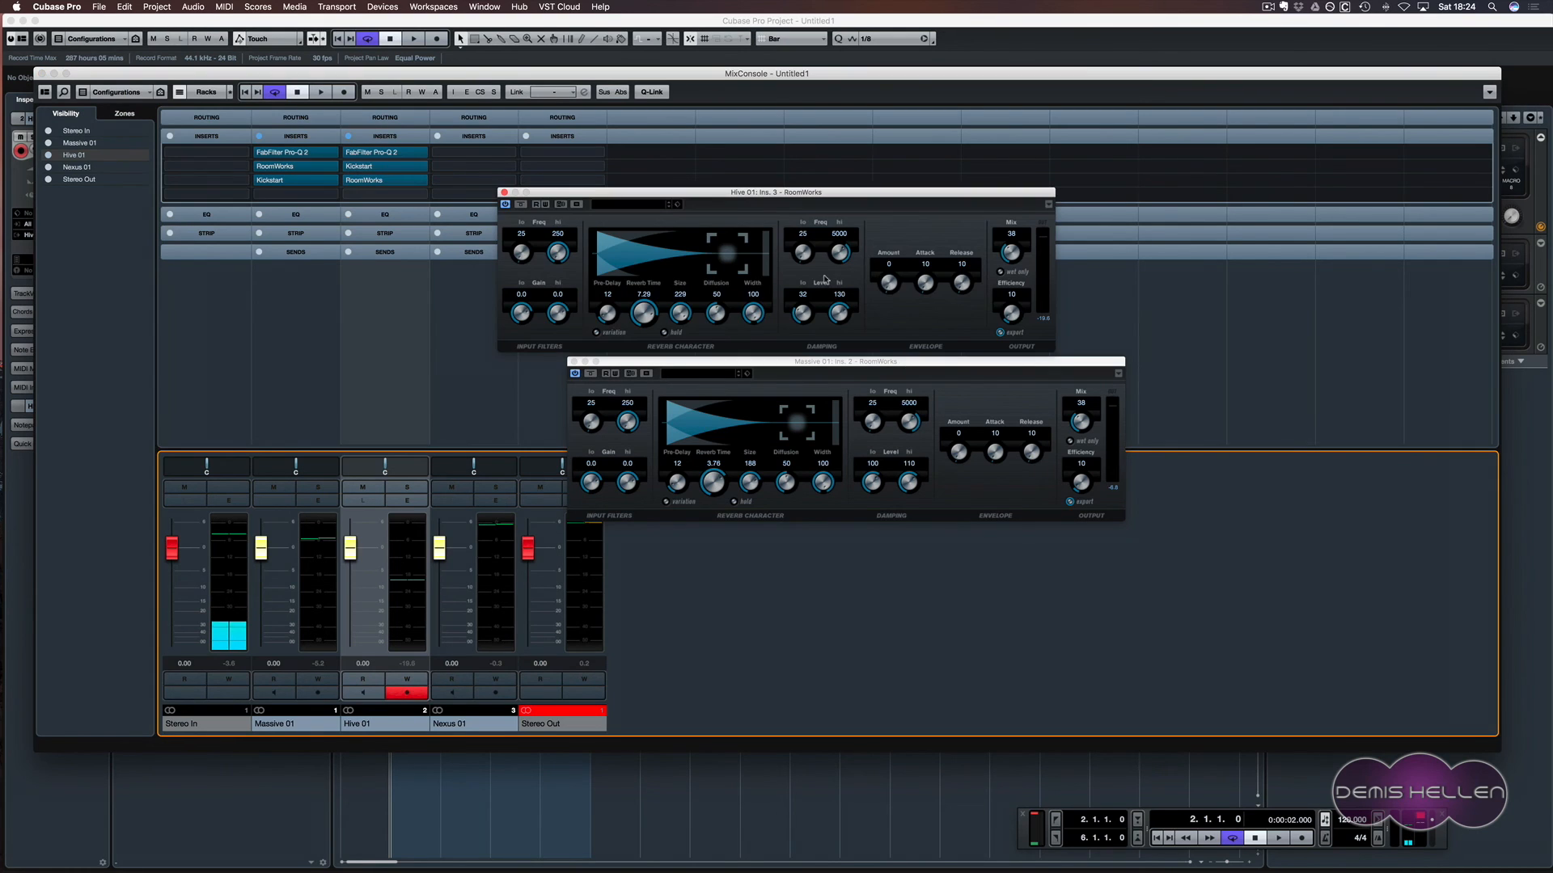
left_click_drag(770, 198, 911, 195)
left_click_drag(832, 368, 367, 204)
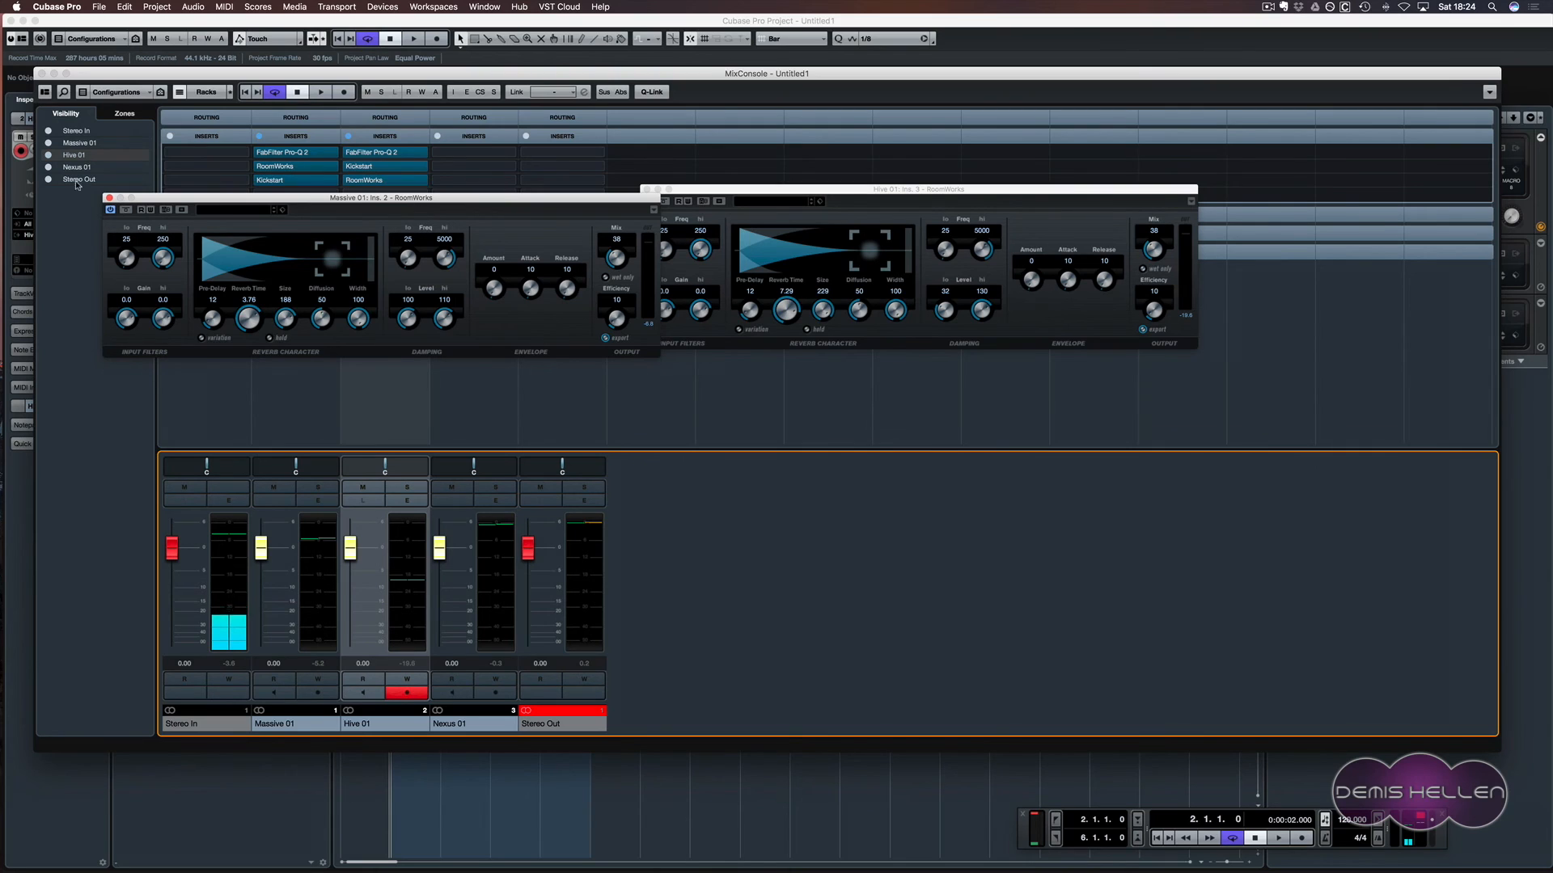
left_click(109, 198)
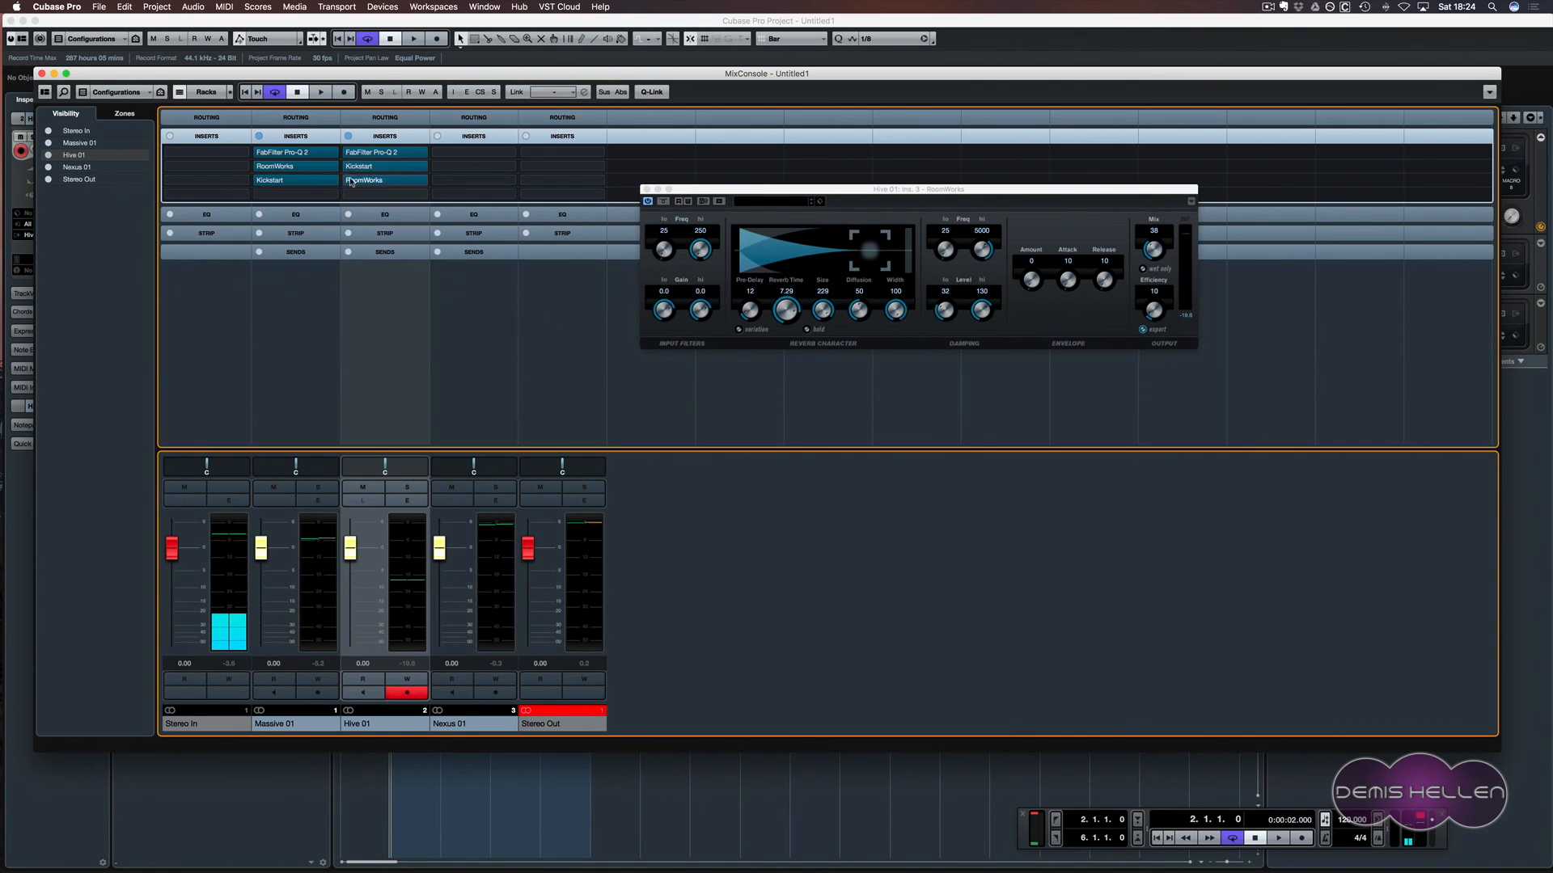
left_click(646, 190)
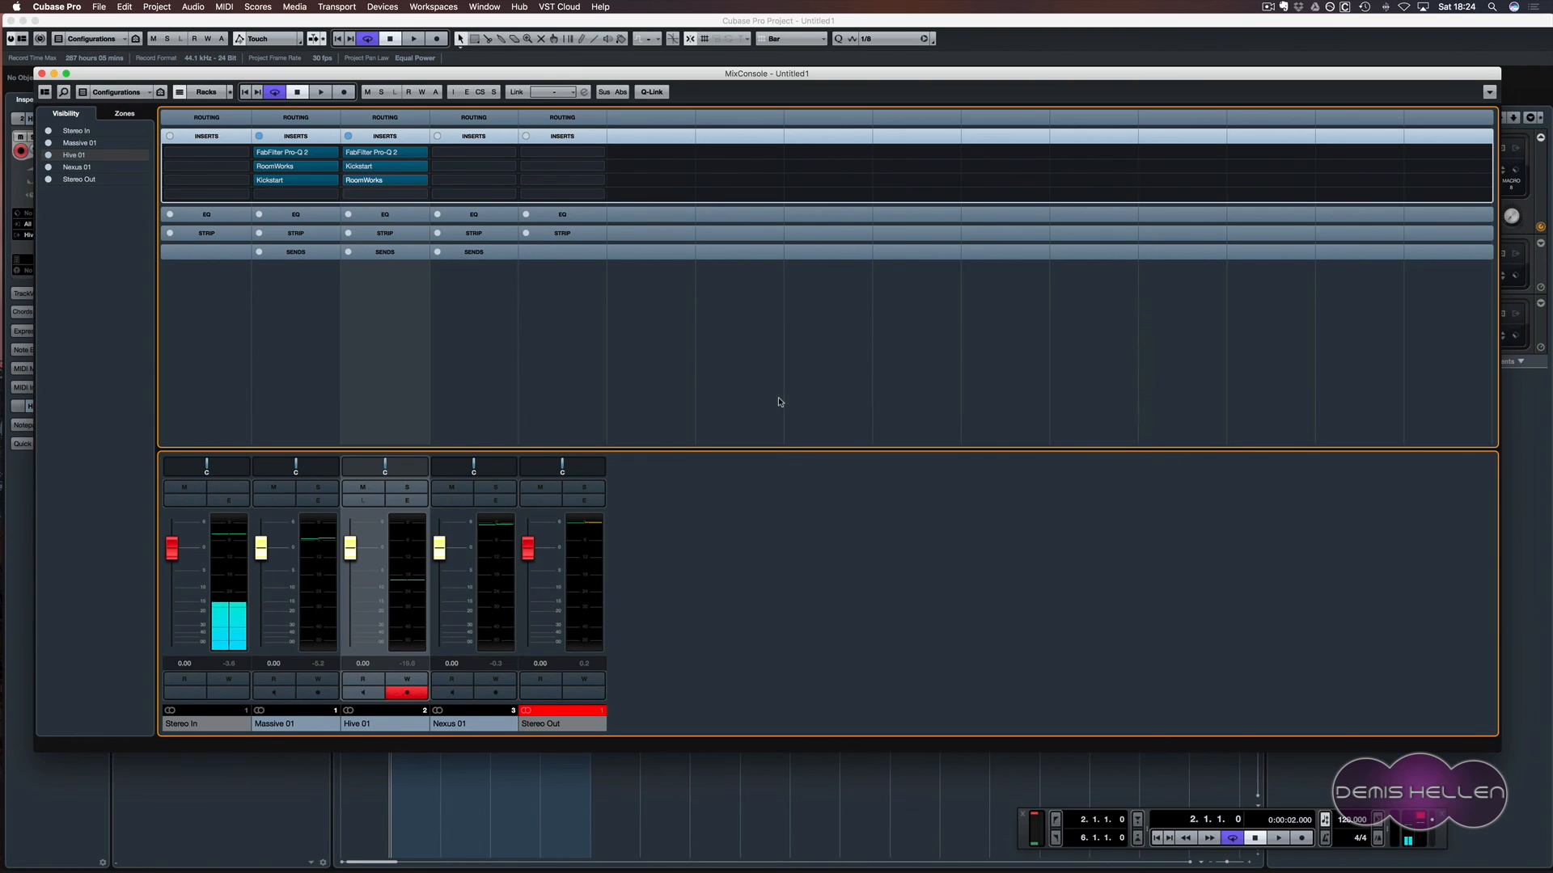
right_click(675, 552)
left_click(699, 236)
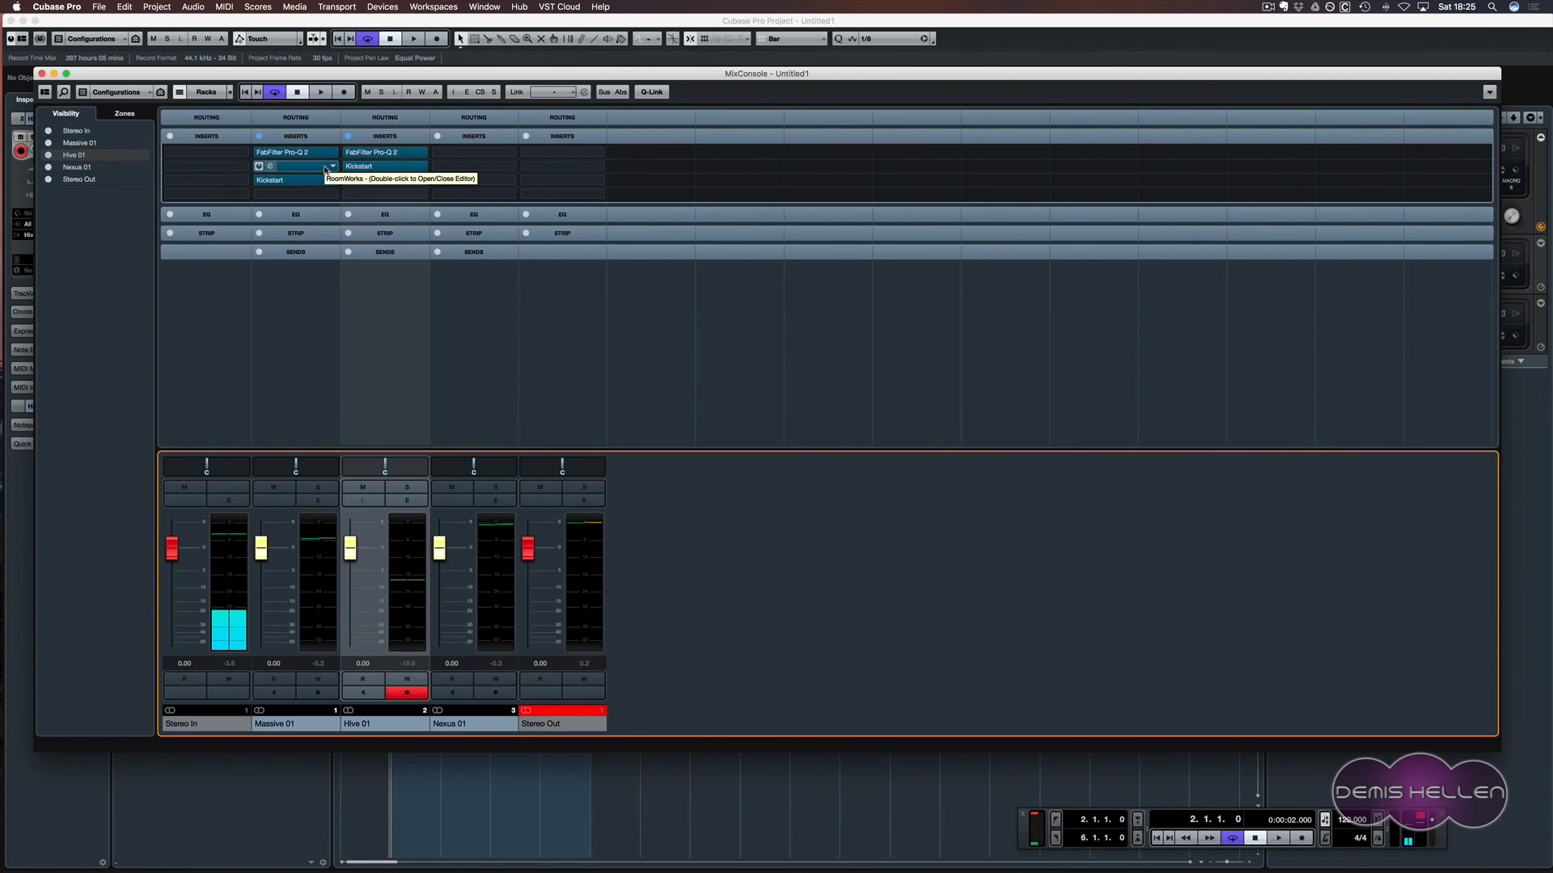
left_click_drag(329, 165, 380, 179)
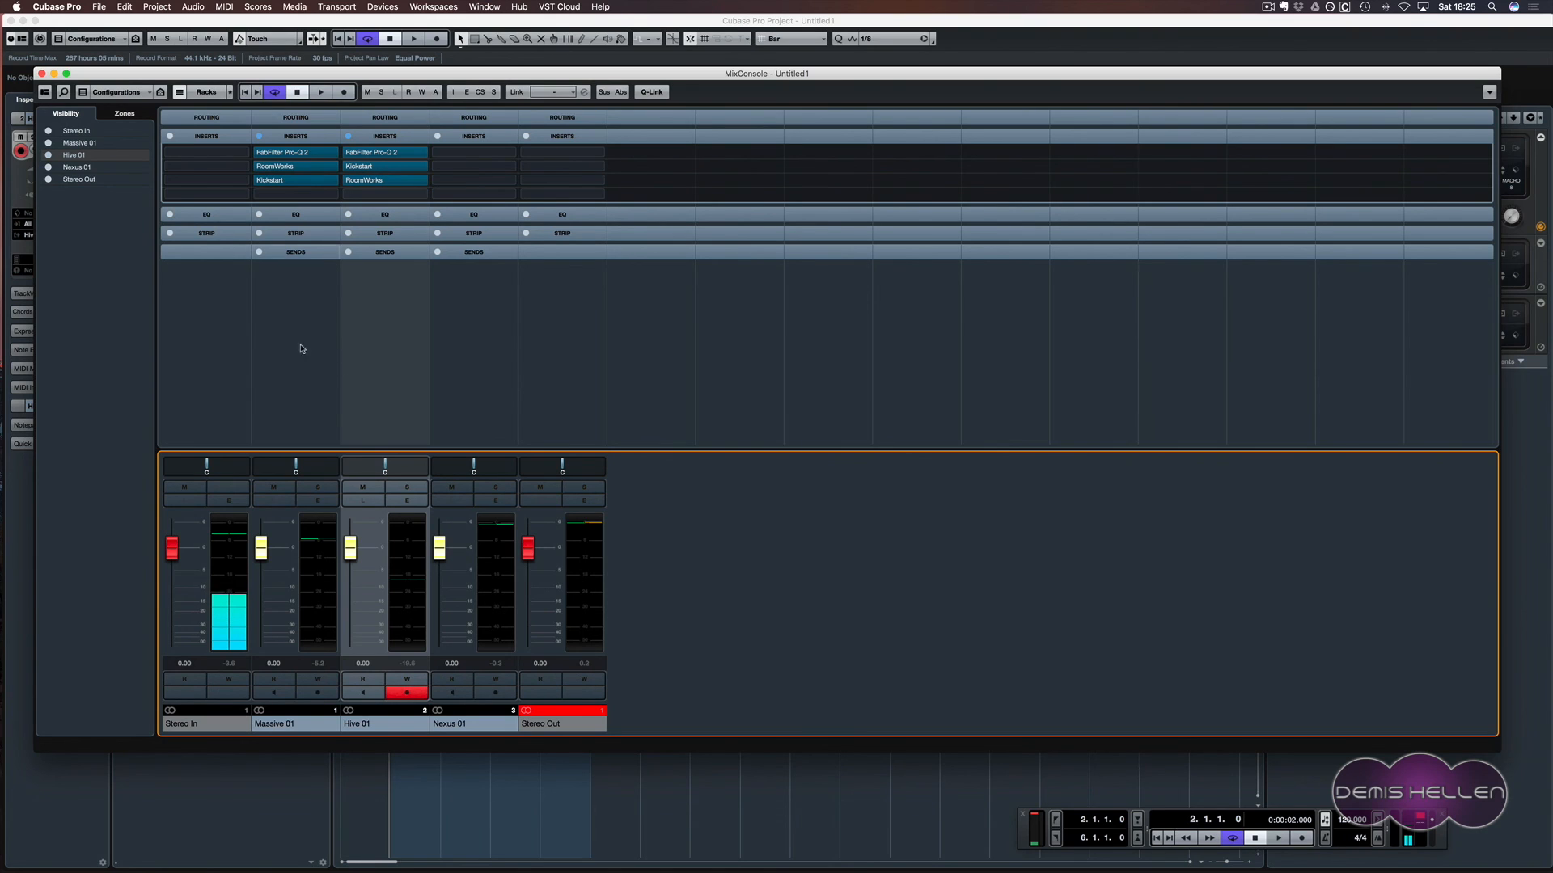
- Return to the project window, open the Massive 01 track's instrument editor, and audition the loop with it showing
key("F3")
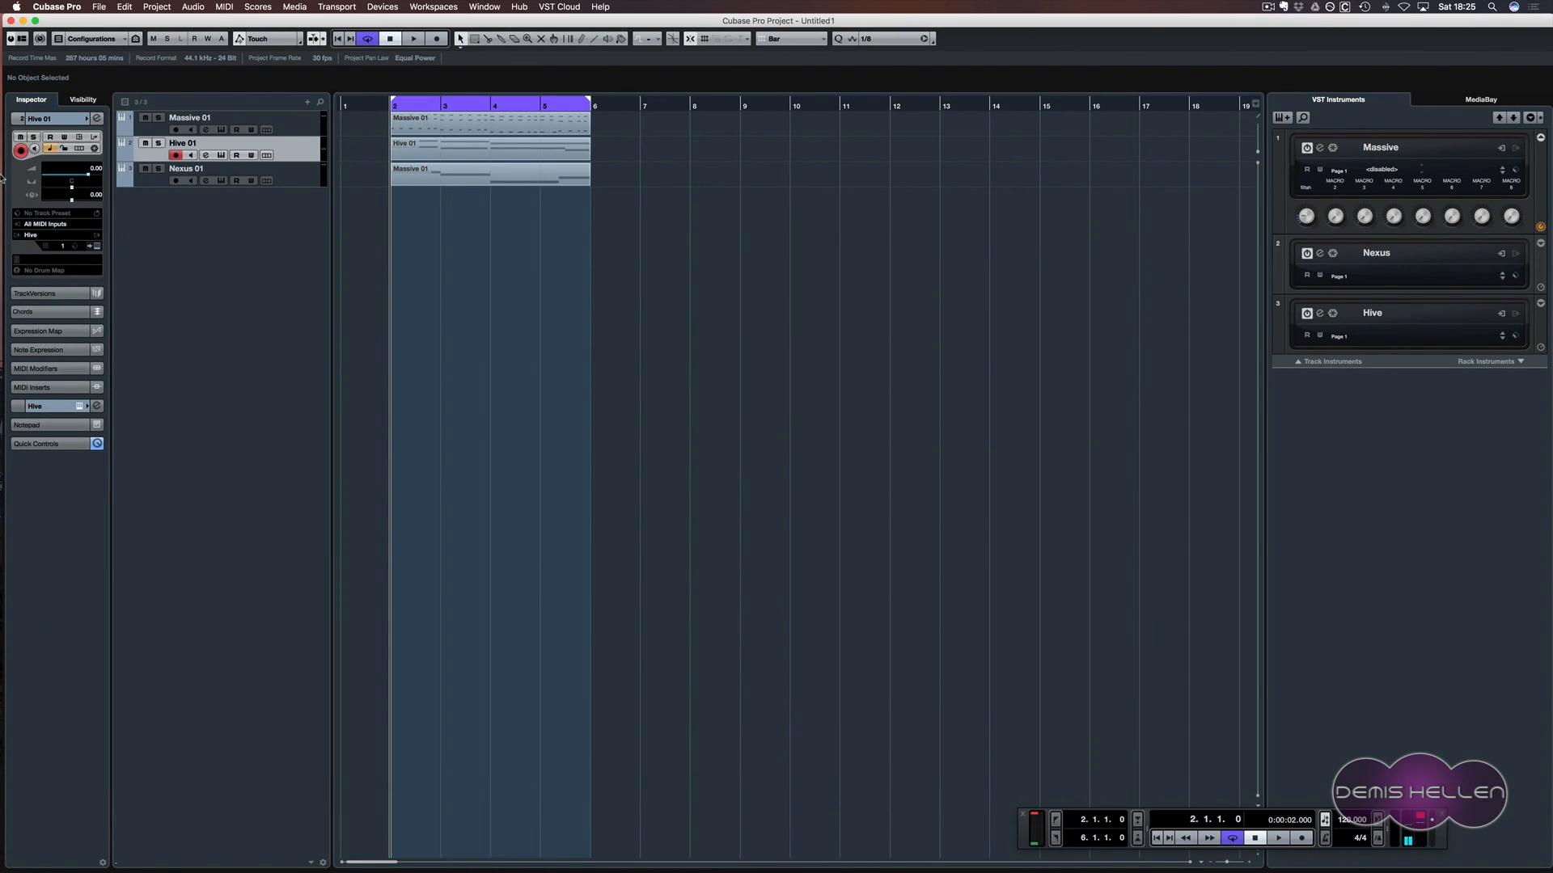
left_click(309, 127)
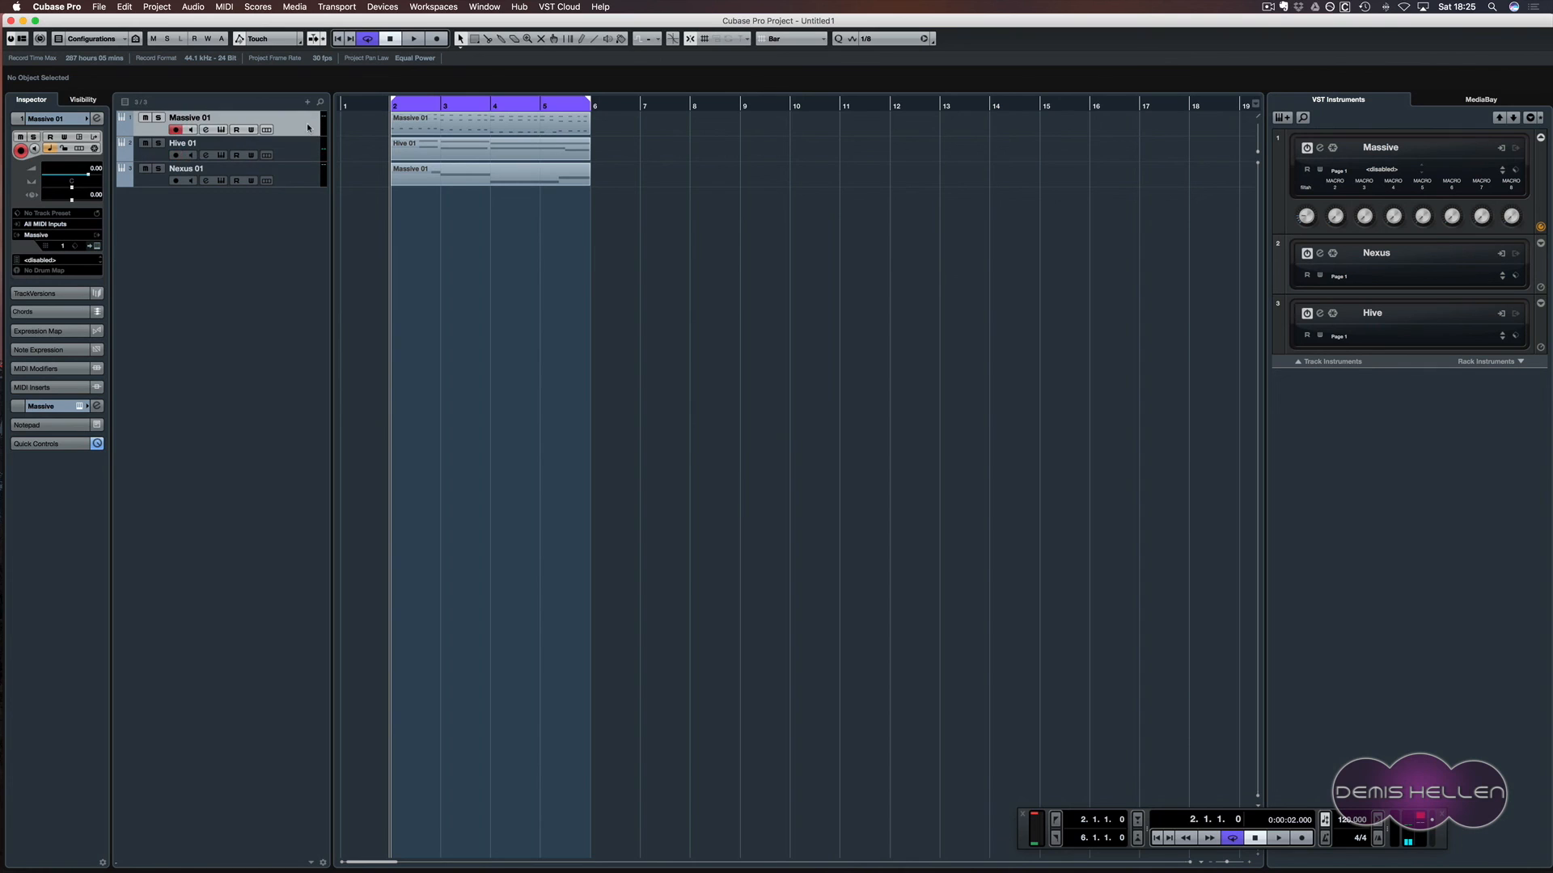
left_click(94, 246)
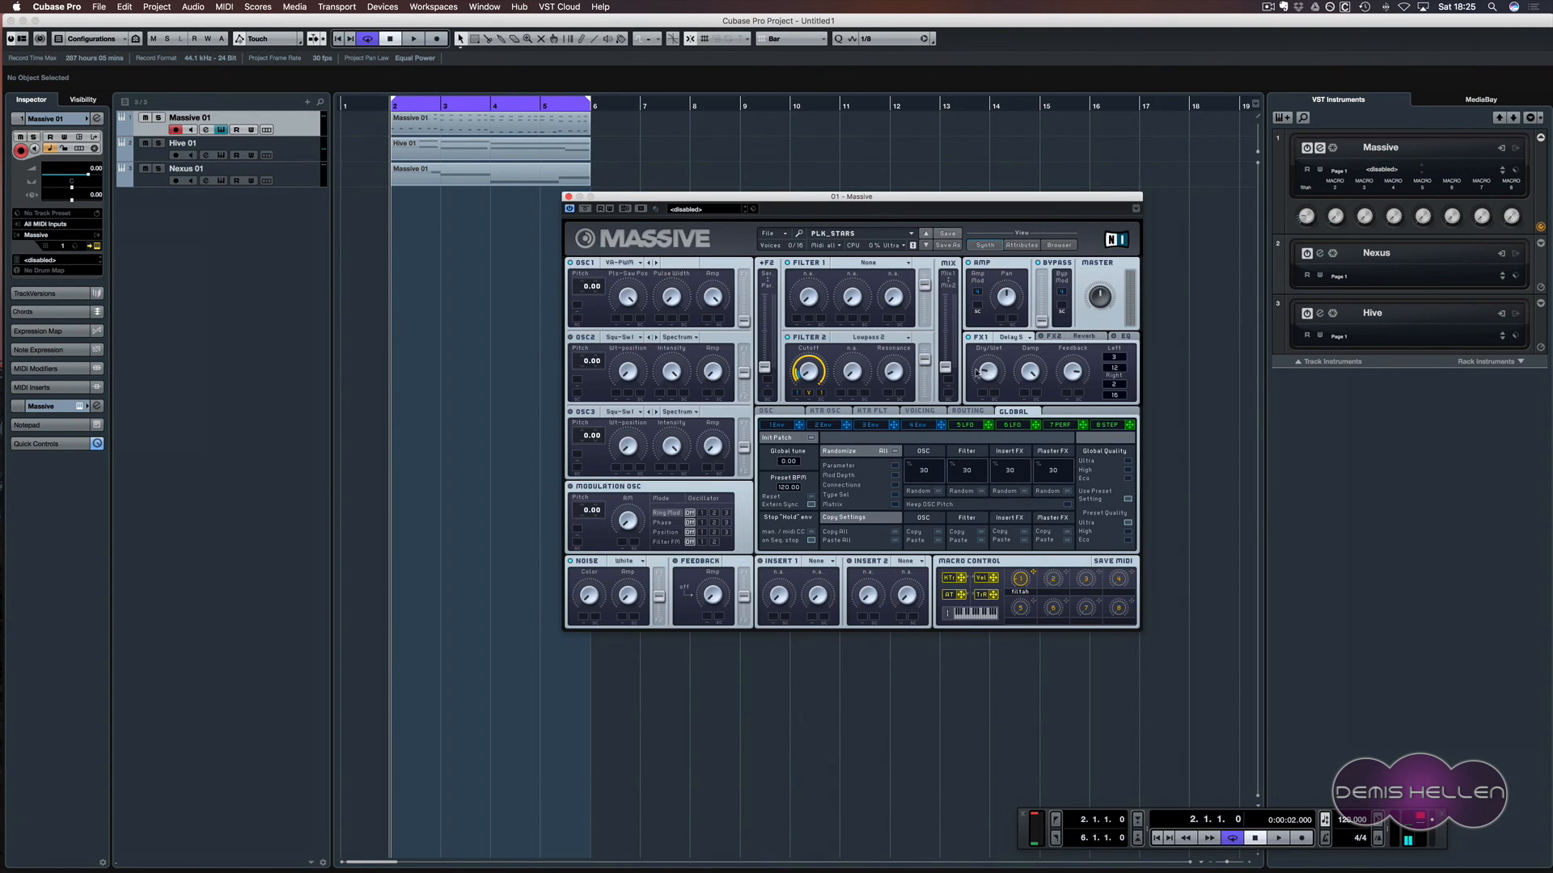
key("space")
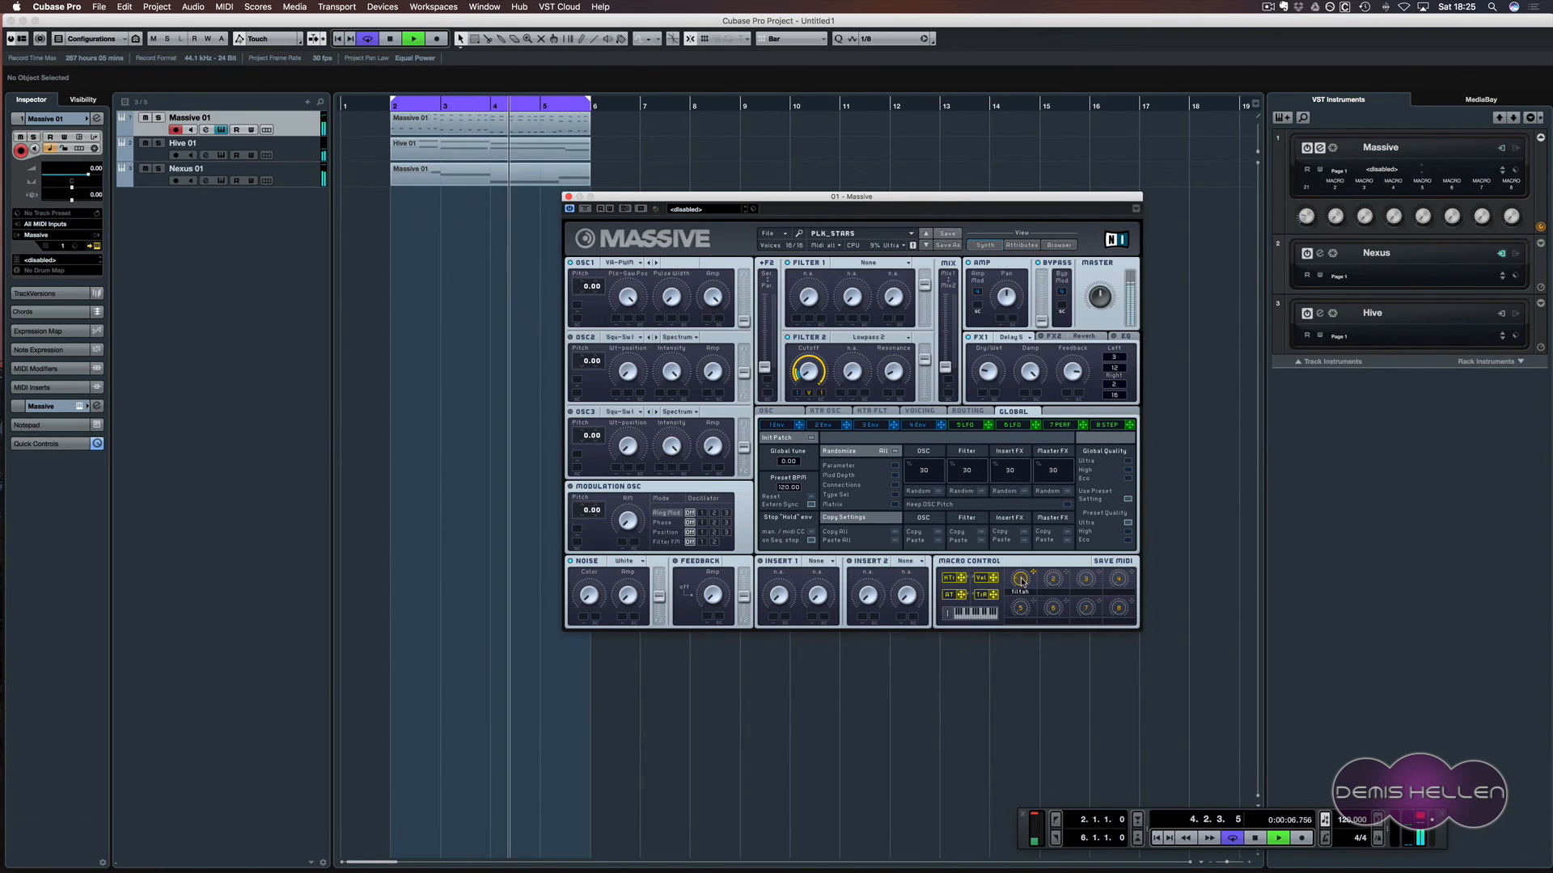
key("space")
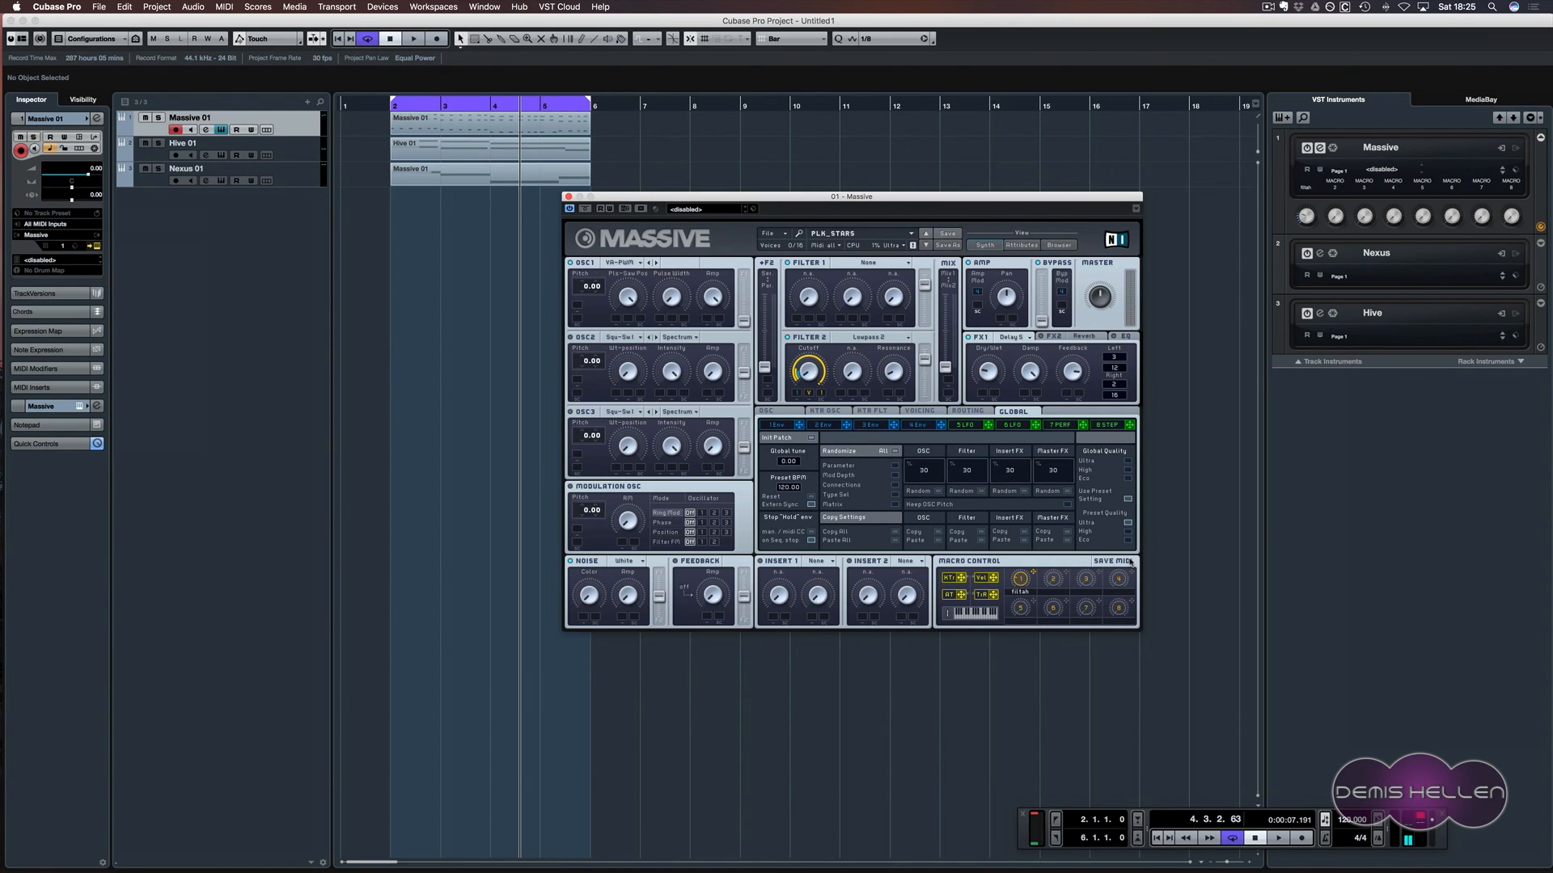
- Reopen the MixConsole and display Massive's built-in EQ settings alongside the channel inserts
key("F3")
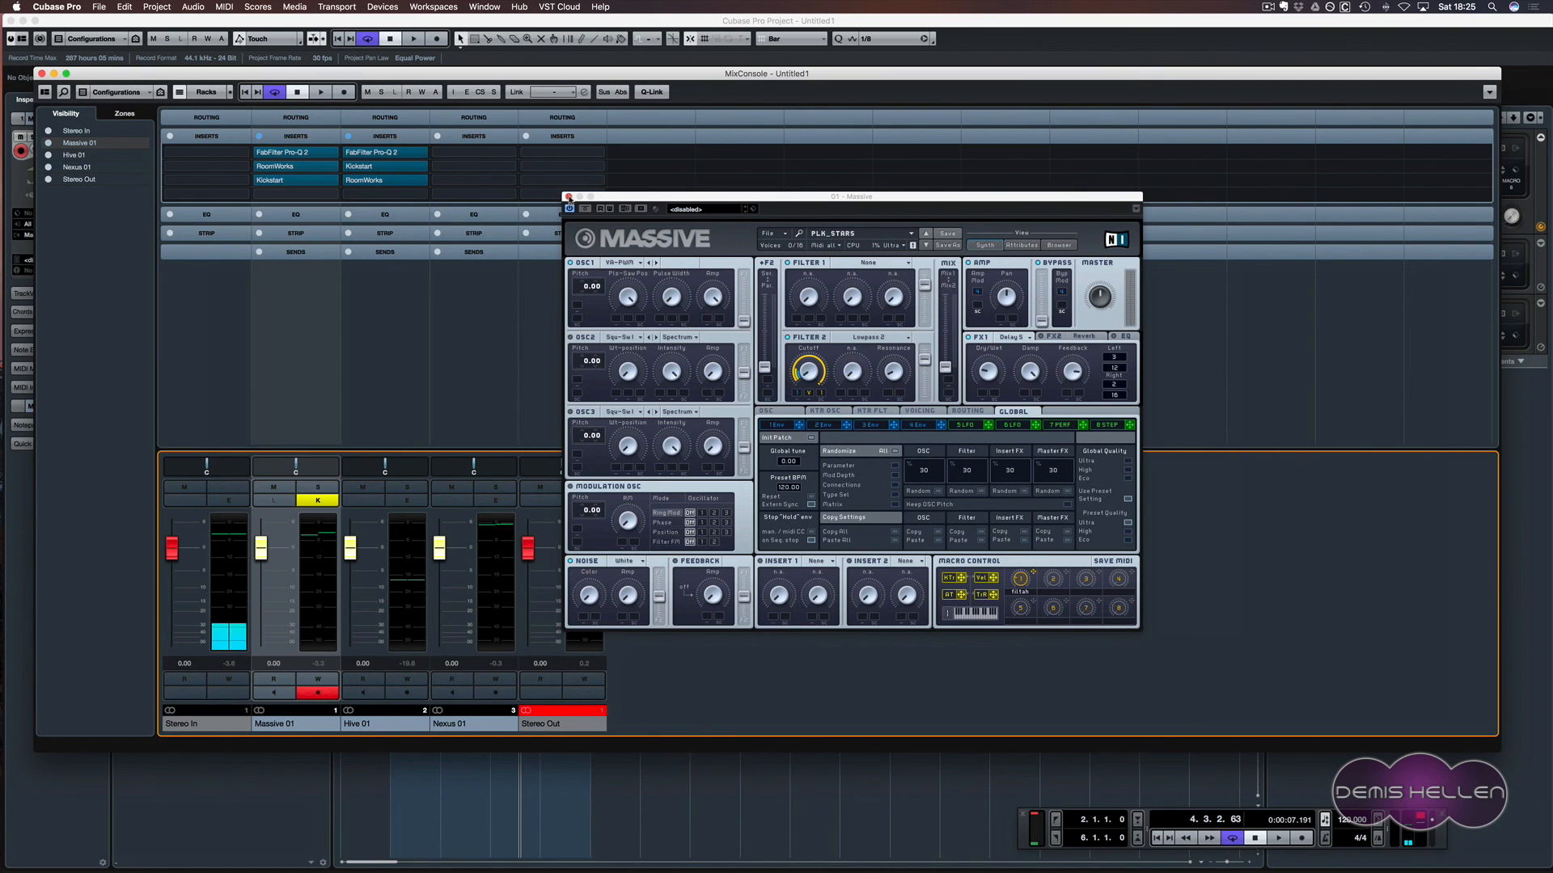
left_click(1126, 337)
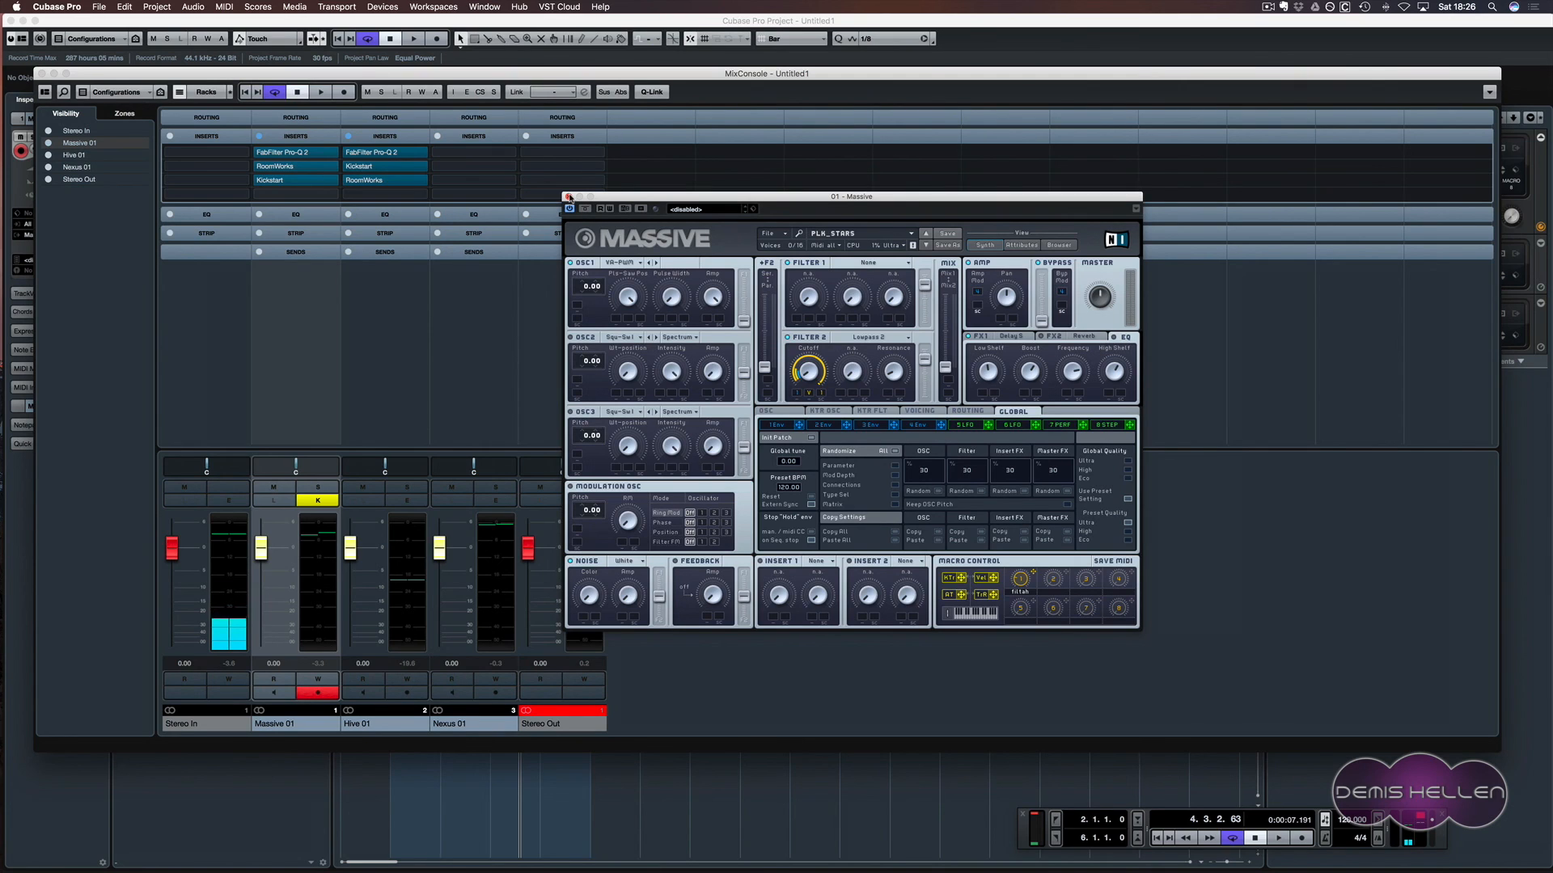
mouse_move(419, 169)
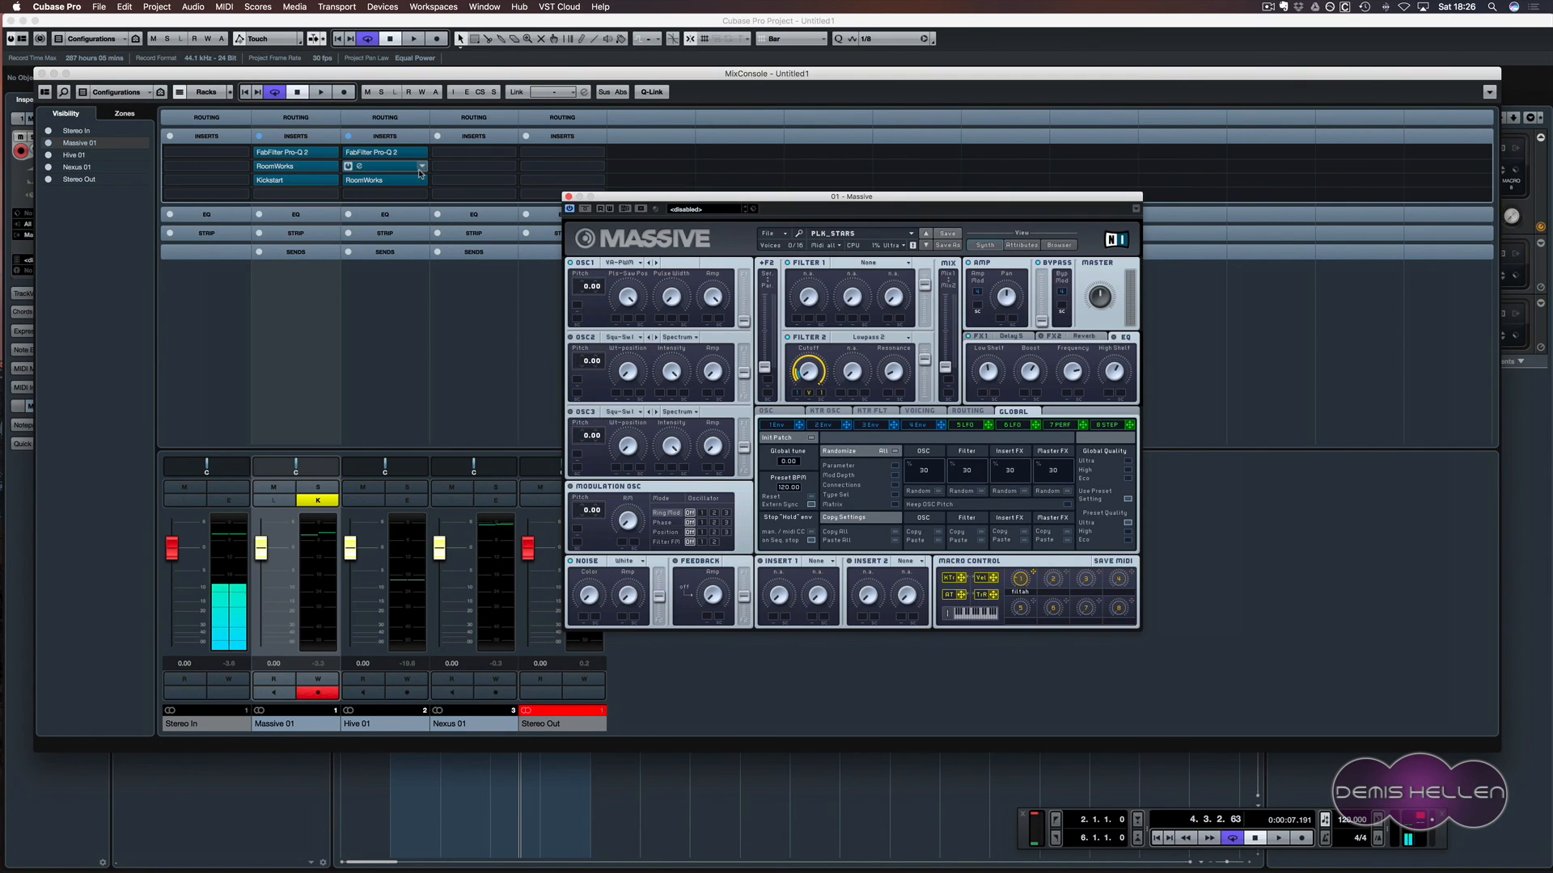